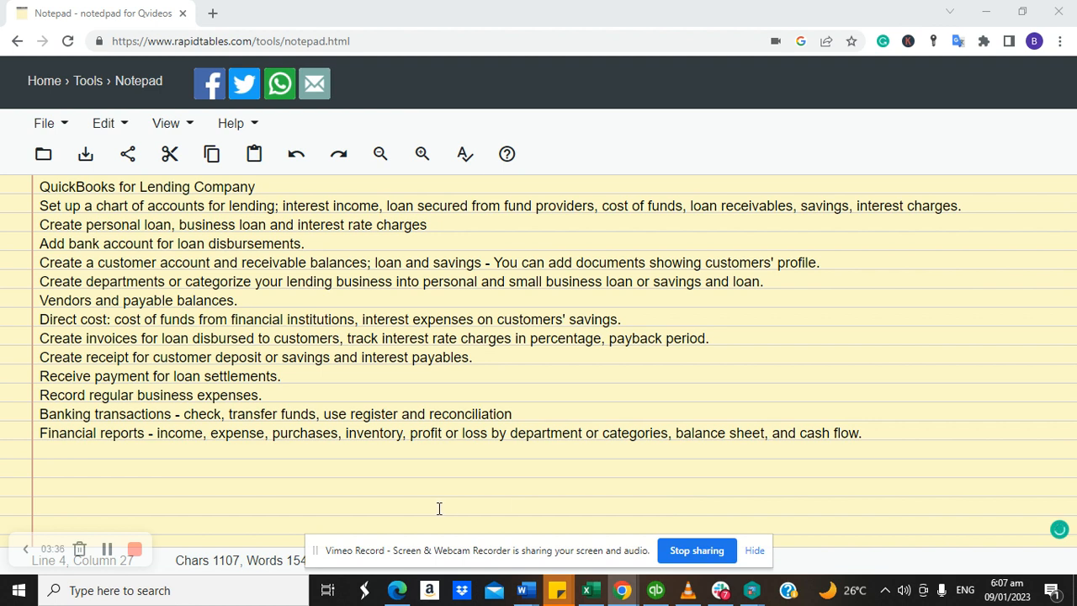
Add the line "Add bank accoun for savings deposit." below the loan disbursements line in the notes.
left_click(312, 243)
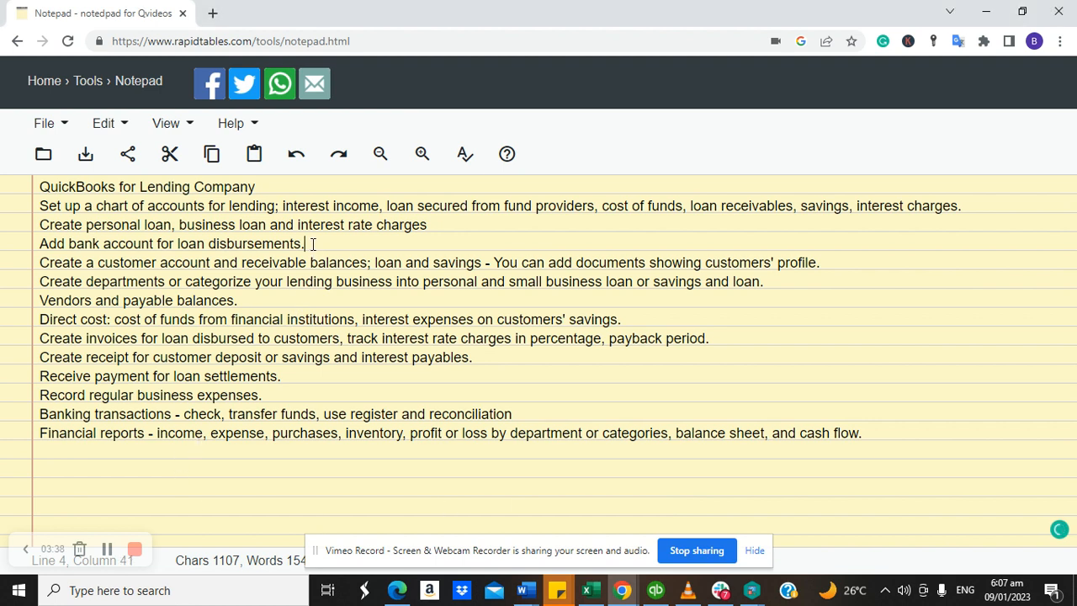
key("Return")
type("Add bank")
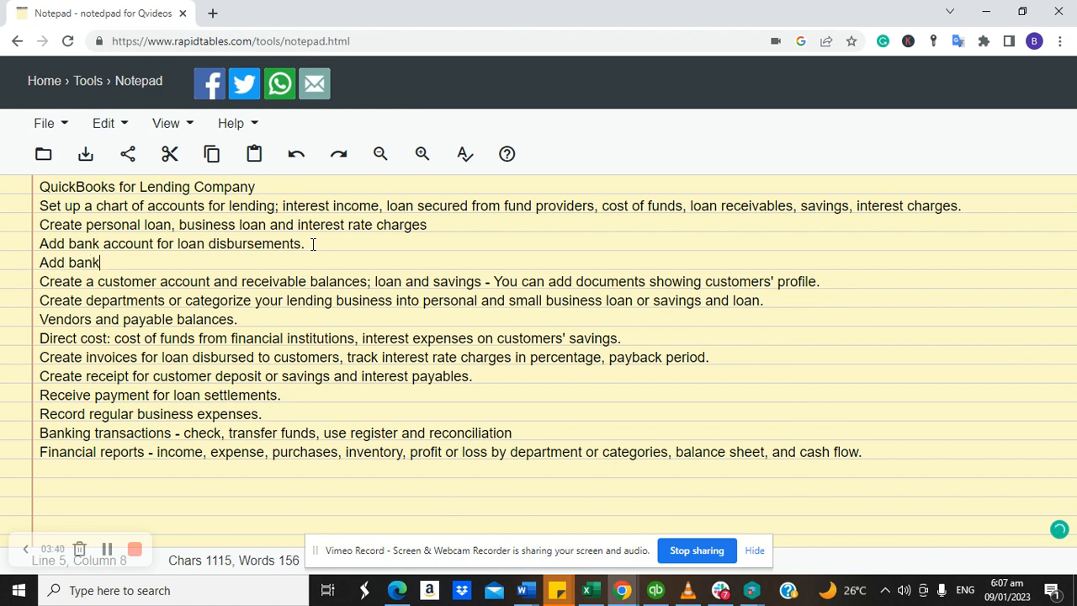
type(" accoun for")
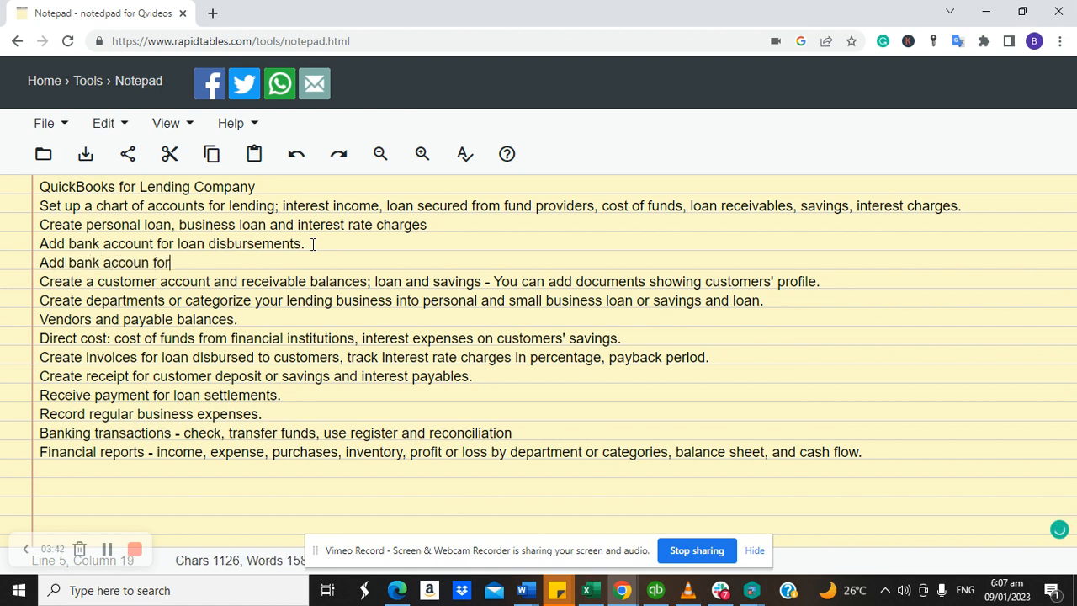
type(" savings")
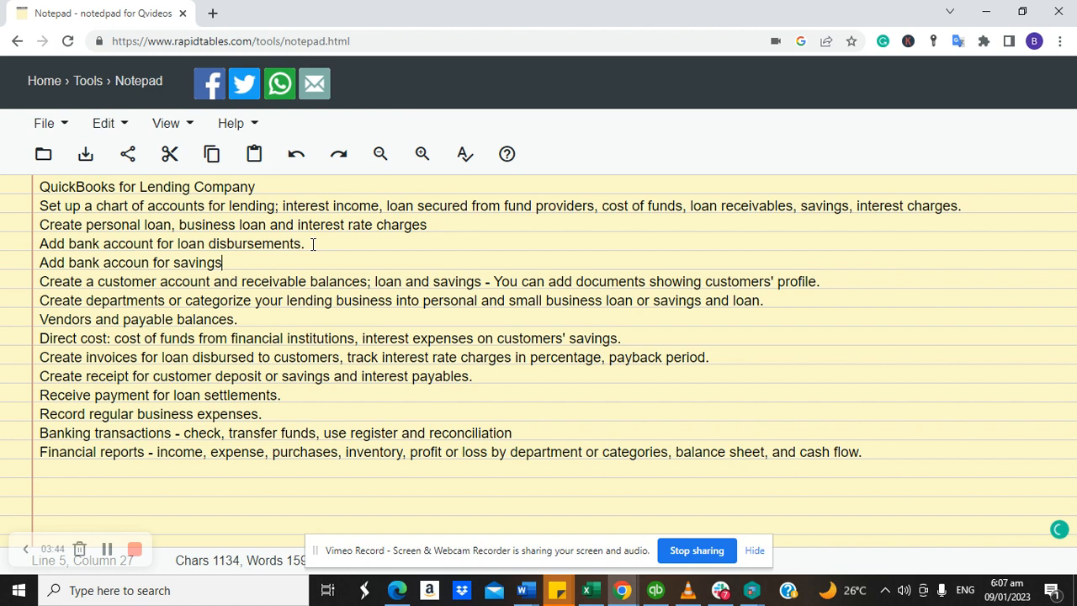
type(" deposit.")
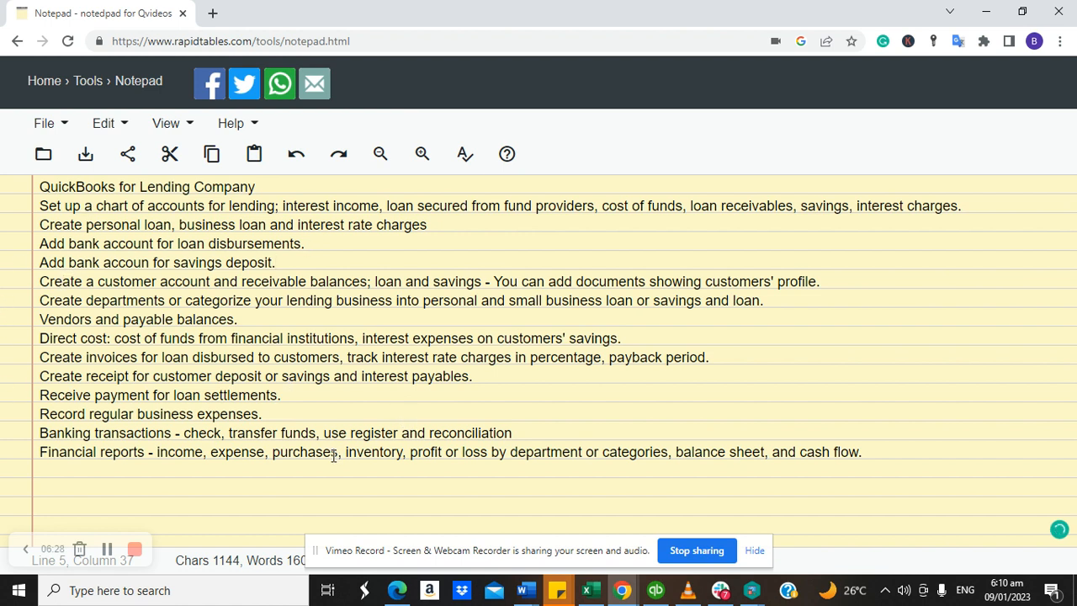
Replace "purchases, inventory" with "interest income and charges" in the financial reports line.
left_click(401, 452)
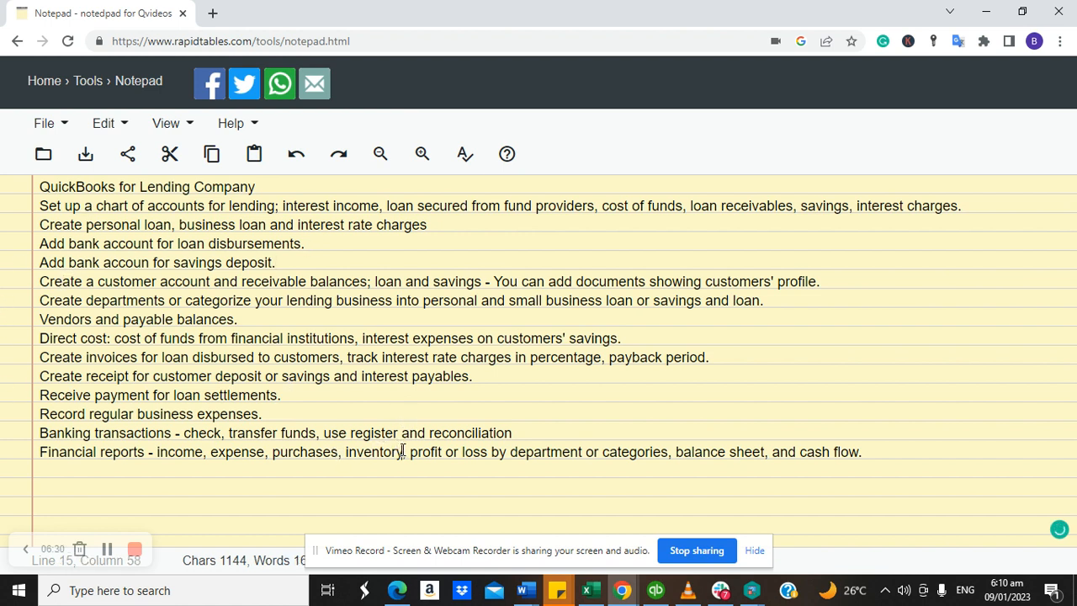
key("BackSpace")
key("BackSpace")
key("BackSpace")
key("BackSpace")
key("BackSpace")
key("BackSpace")
key("BackSpace")
key("BackSpace")
key("BackSpace")
key("BackSpace")
key("BackSpace")
key("BackSpace")
key("BackSpace")
key("BackSpace")
key("BackSpace")
key("BackSpace")
key("BackSpace")
key("BackSpace")
key("BackSpace")
key("BackSpace")
key("BackSpace")
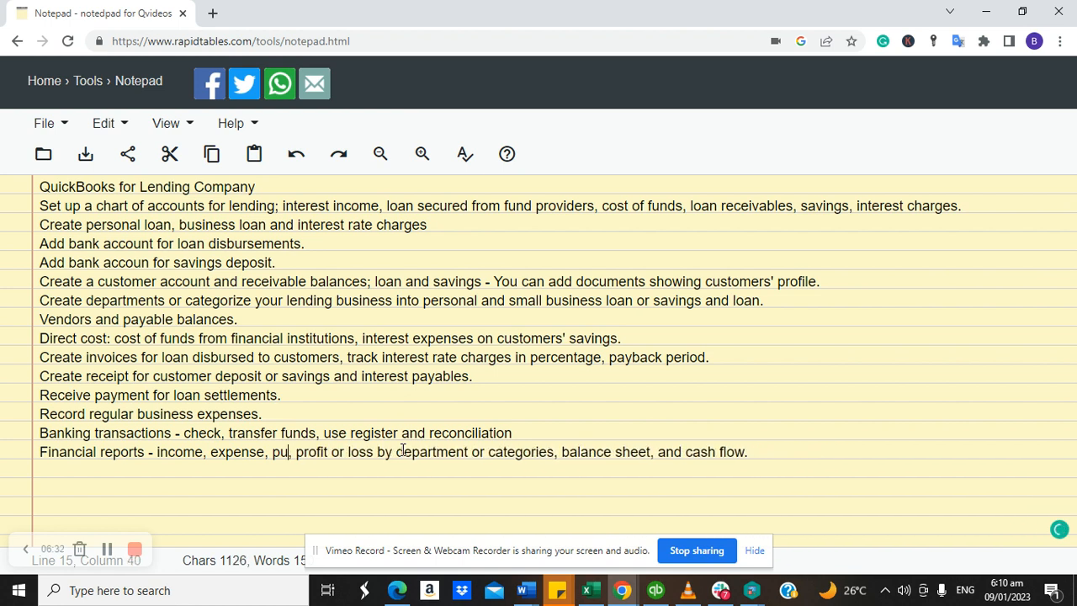
type("inct")
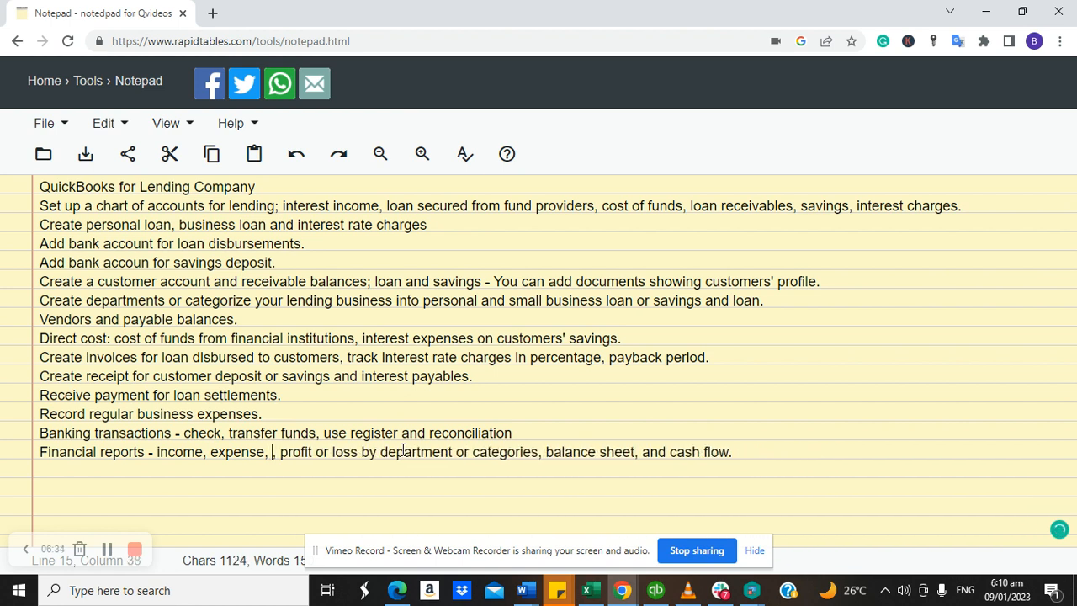
type("incte")
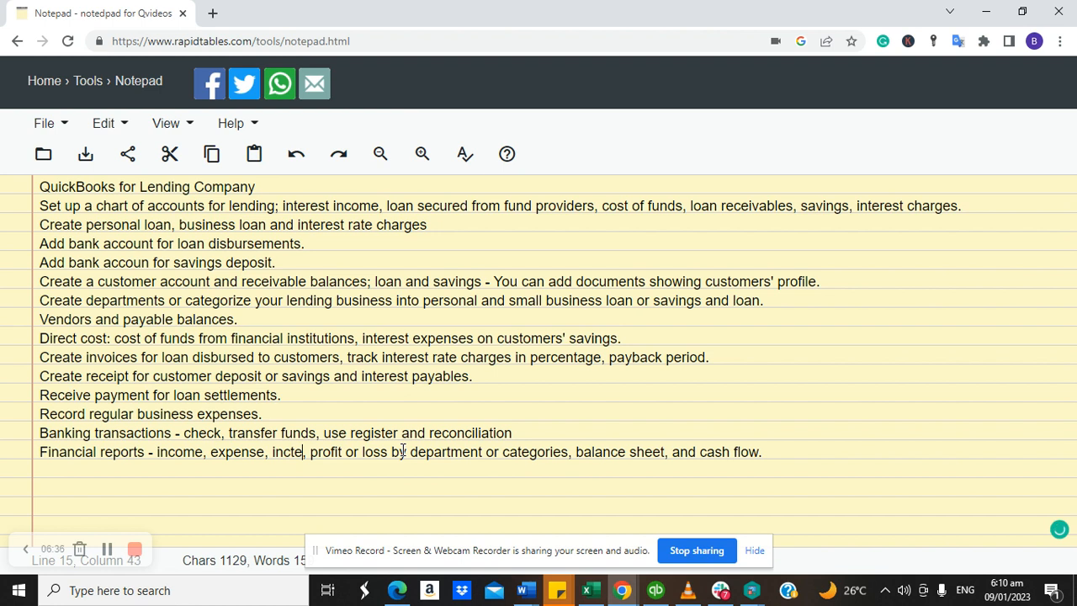
key("BackSpace")
key("BackSpace")
key("BackSpace")
type("terest income")
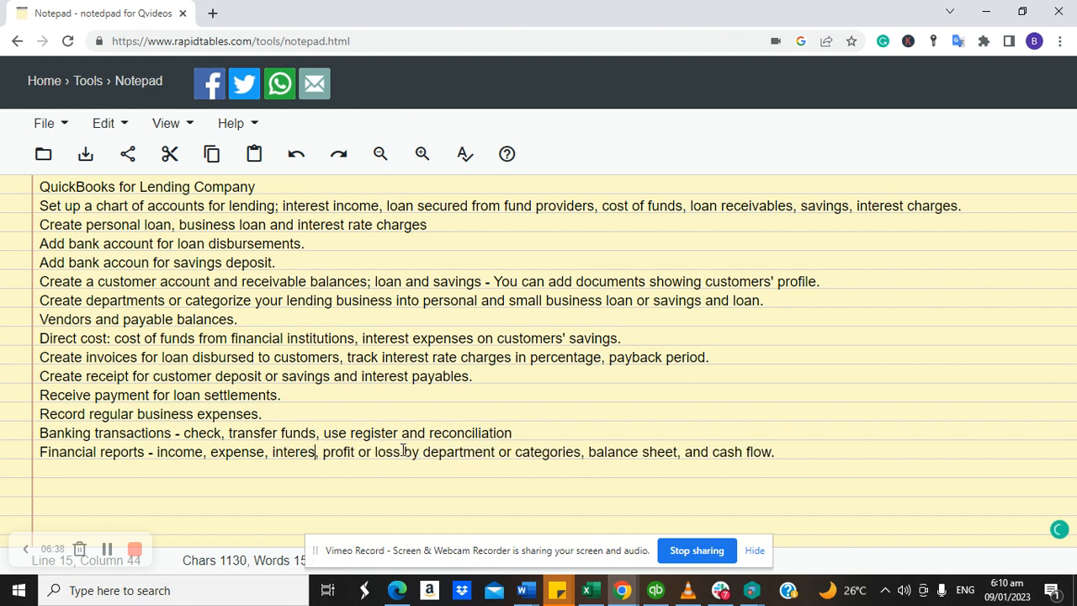
type(" and charges")
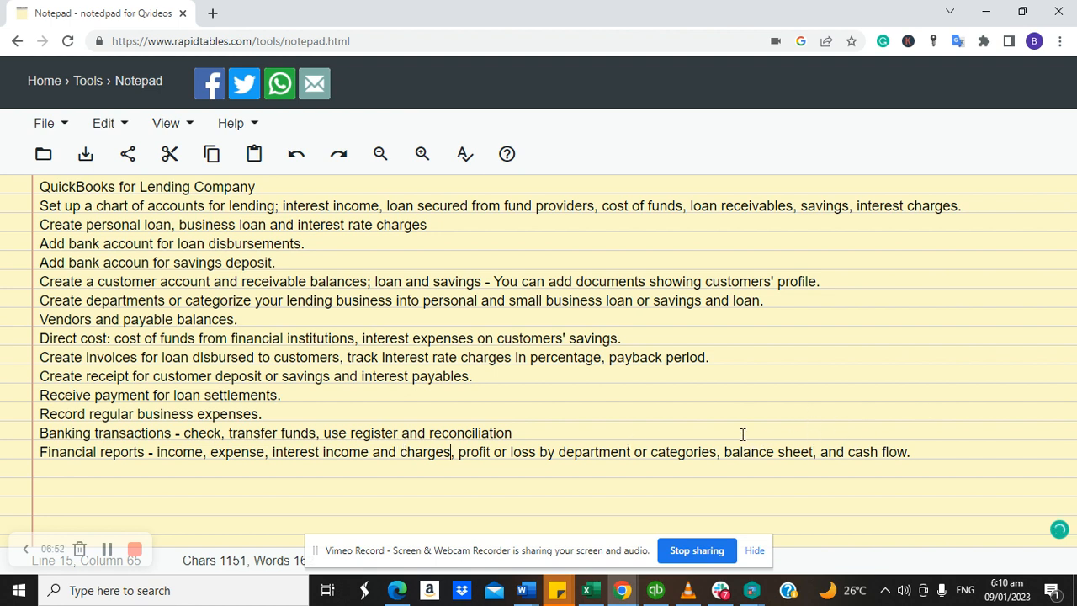
Insert "trial balance," before "balance sheet" in the financial reports line.
left_click(724, 452)
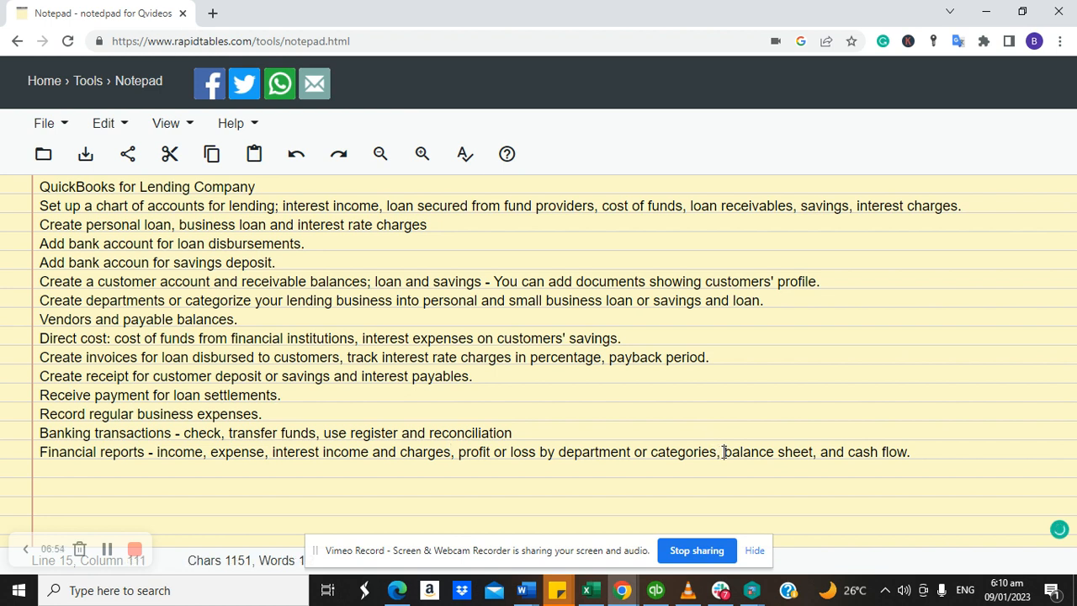
type("trial balance,")
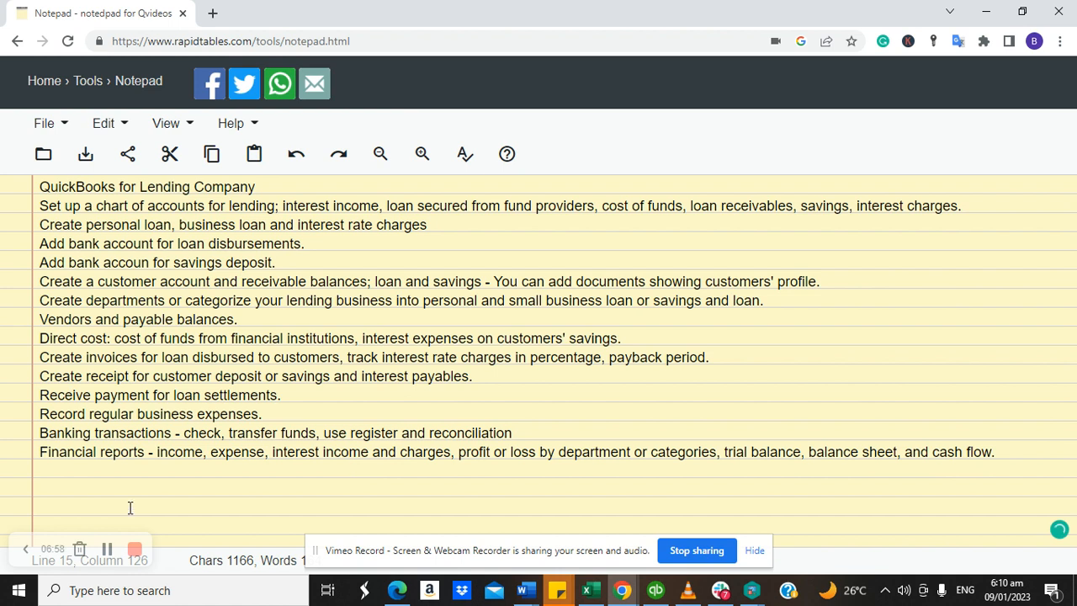
left_click(105, 549)
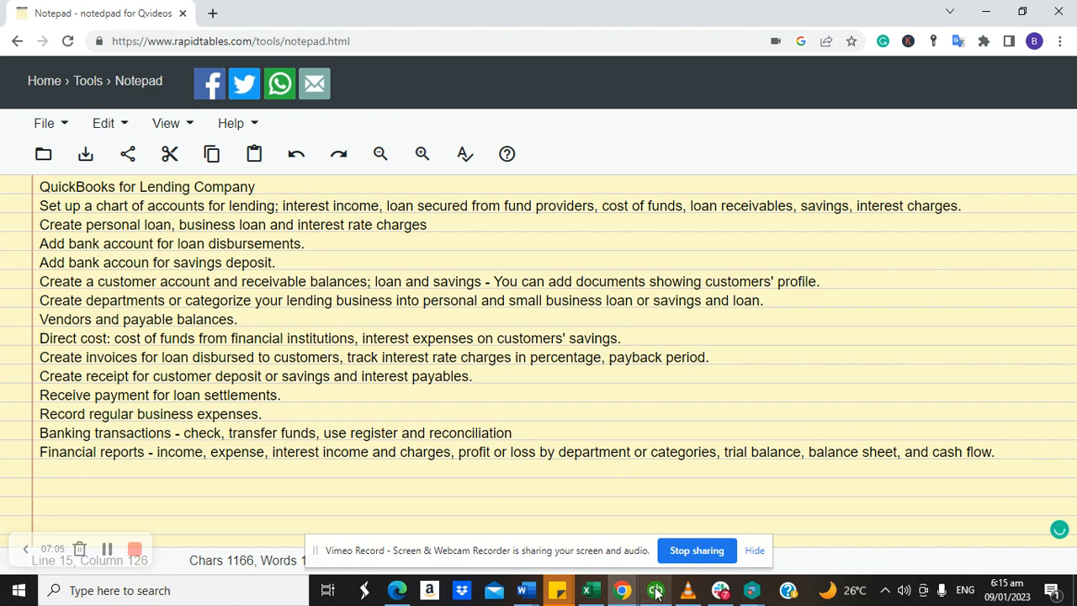
Switch to QuickBooks and dismiss the notice about discovering its features.
left_click(648, 515)
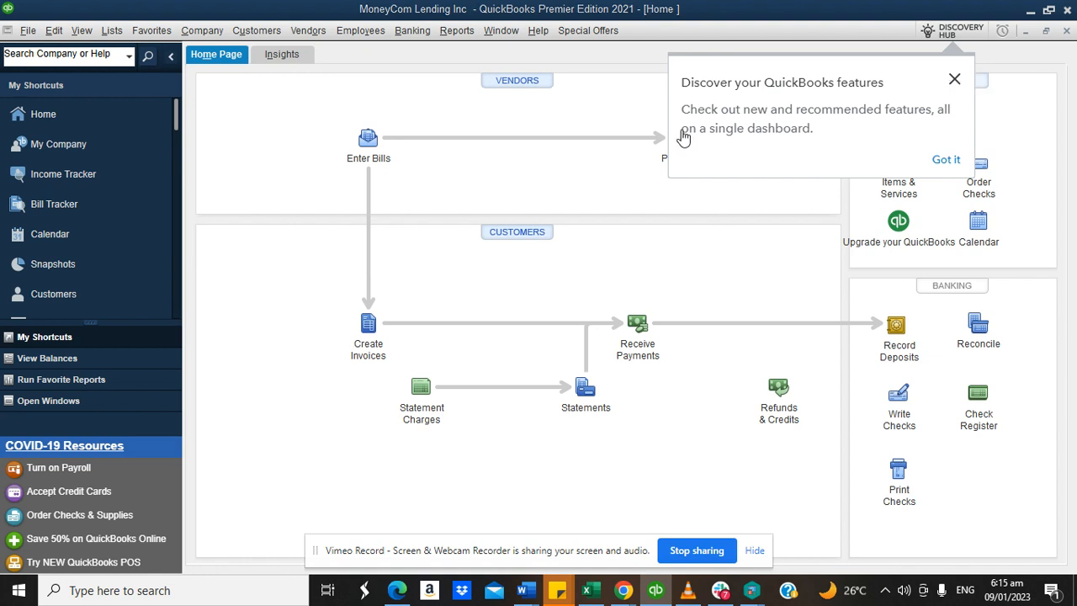
left_click(954, 79)
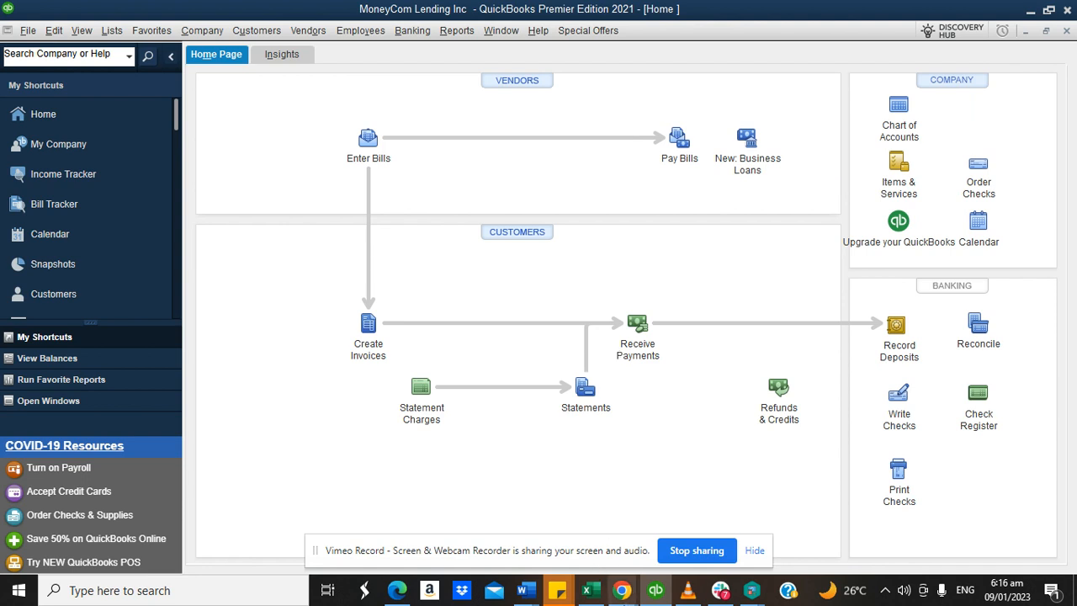
Consult the online Notepad outline for the chart of accounts items and open the Chart of Accounts in QuickBooks.
mouse_move(630, 582)
left_click(624, 531)
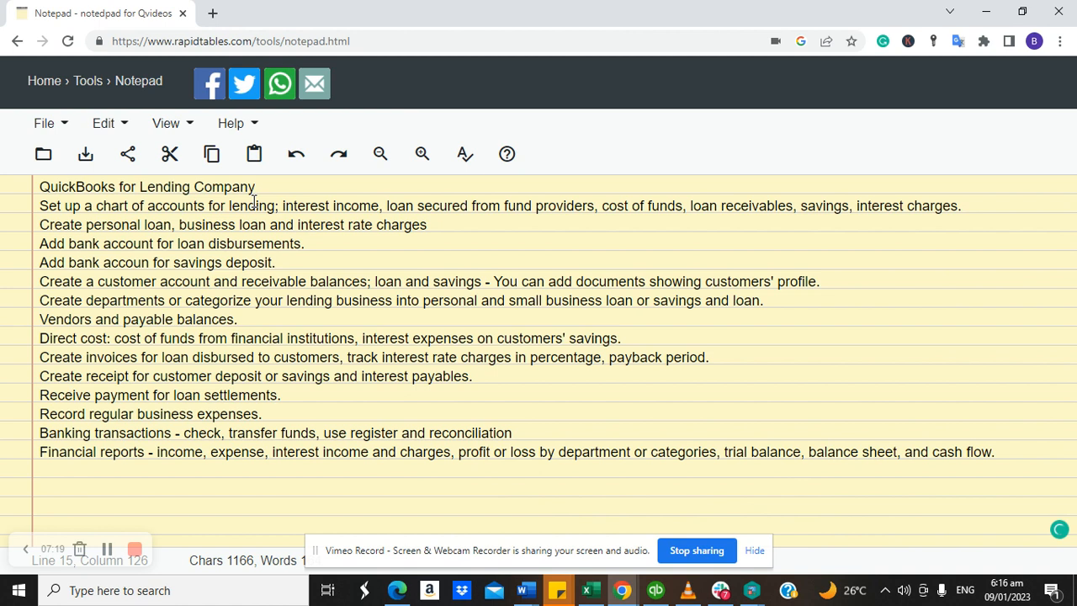
left_click(656, 591)
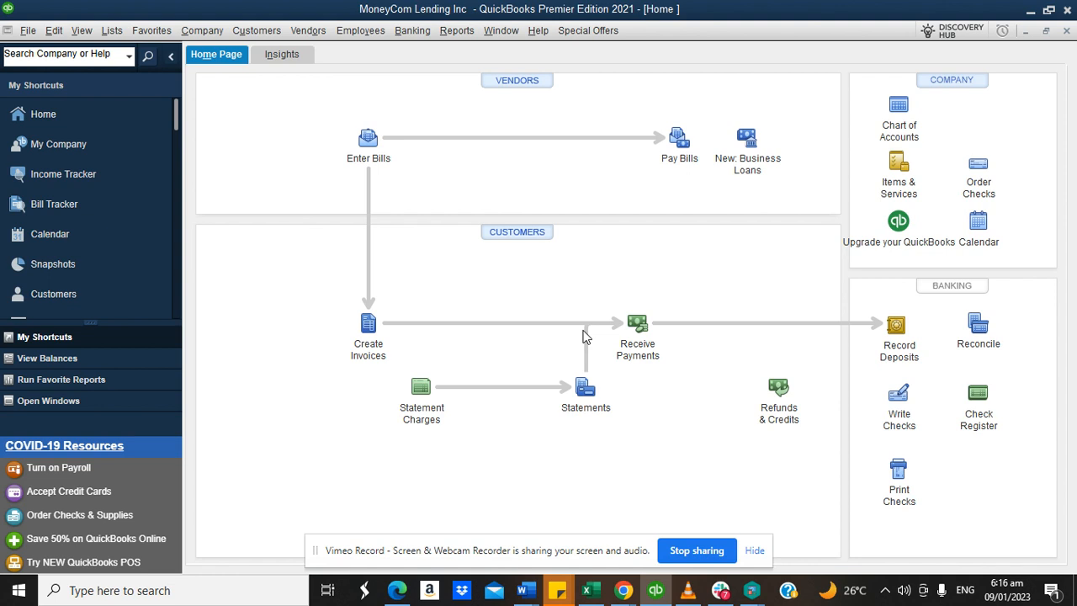
left_click(116, 35)
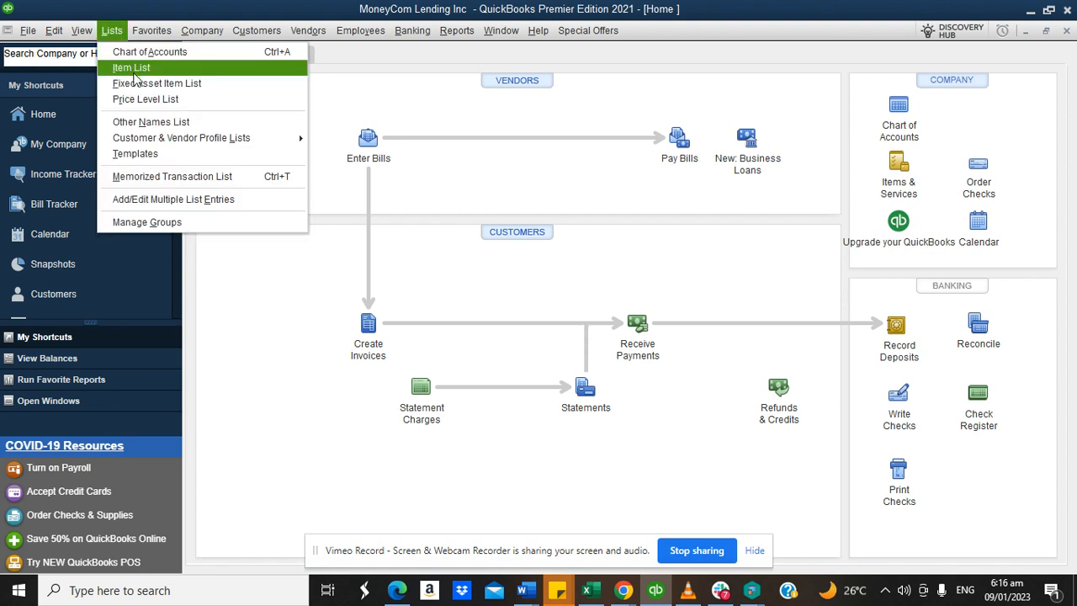
left_click(133, 56)
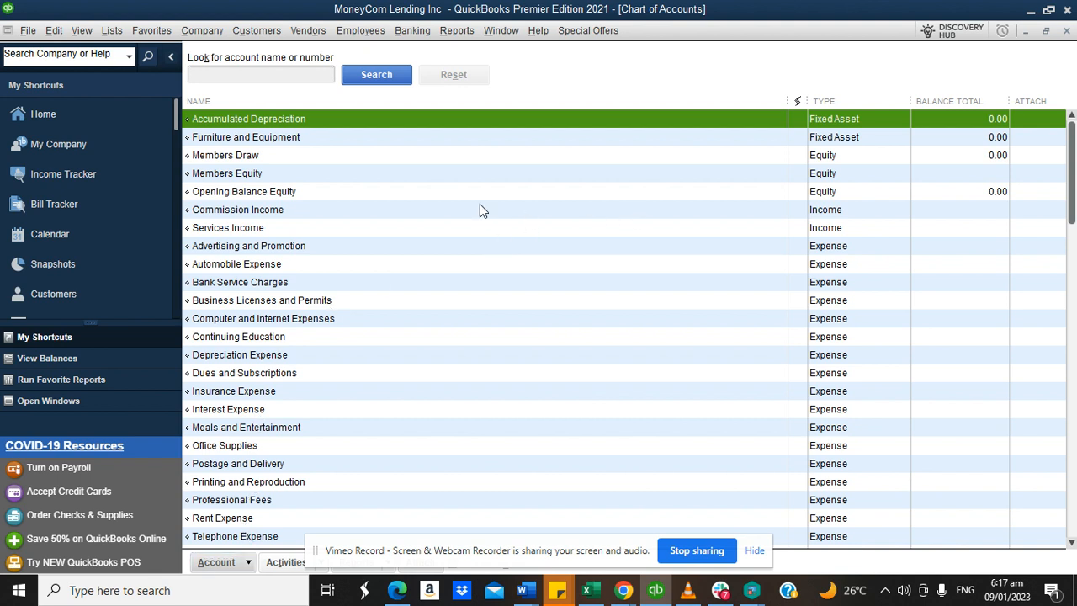
Edit the Commission Income account and rename it "Interest Income".
left_click(379, 212)
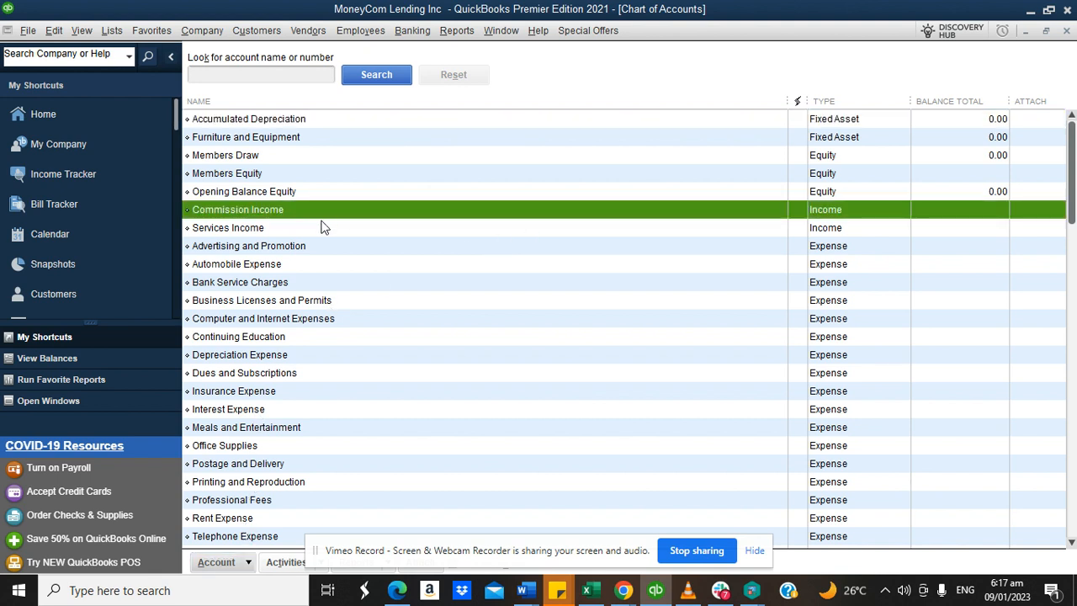
right_click(270, 214)
left_click(305, 271)
left_click_drag(387, 117, 328, 118)
key("BackSpace")
type("Interest Income")
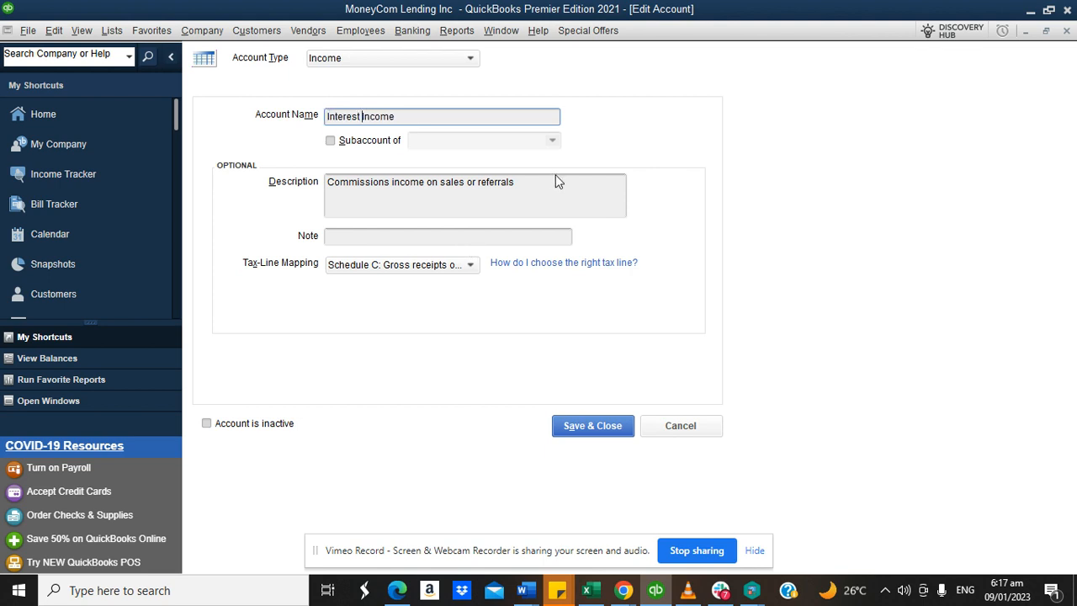
Replace the account's description with "Interest earned on loan disbursement" and save the account.
left_click_drag(533, 178, 327, 187)
key("BackSpace")
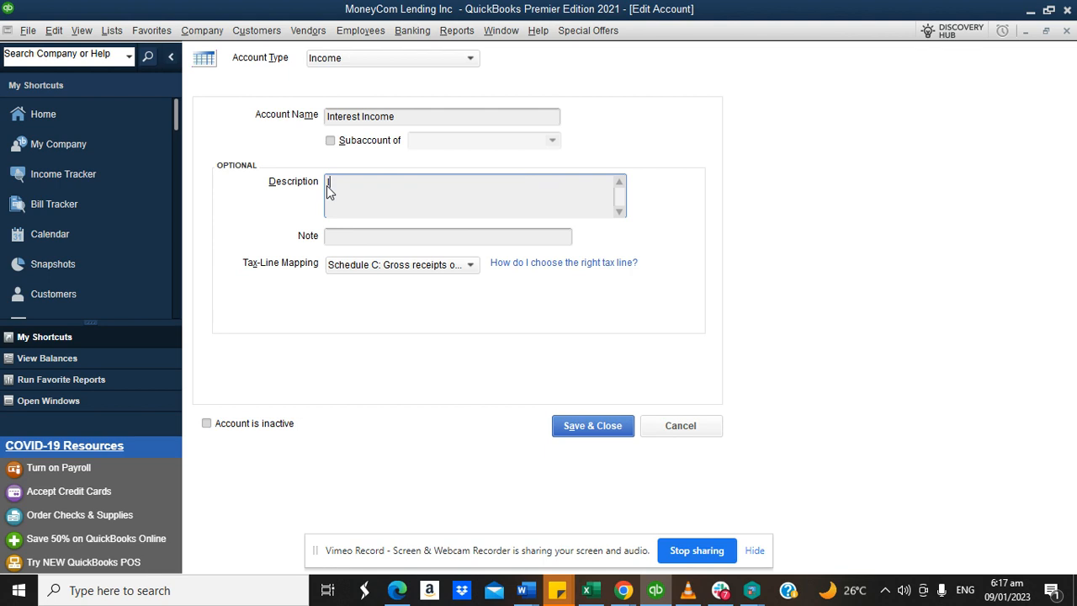
type("Interest earned on loan ")
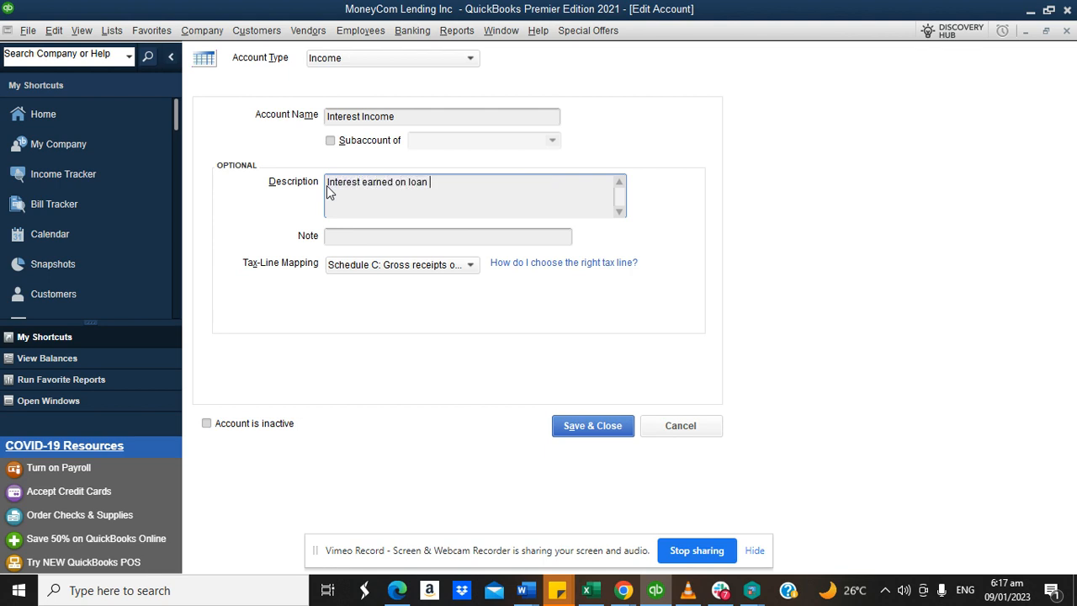
type("disbures")
key("BackSpace")
key("BackSpace")
type("sement")
left_click(567, 433)
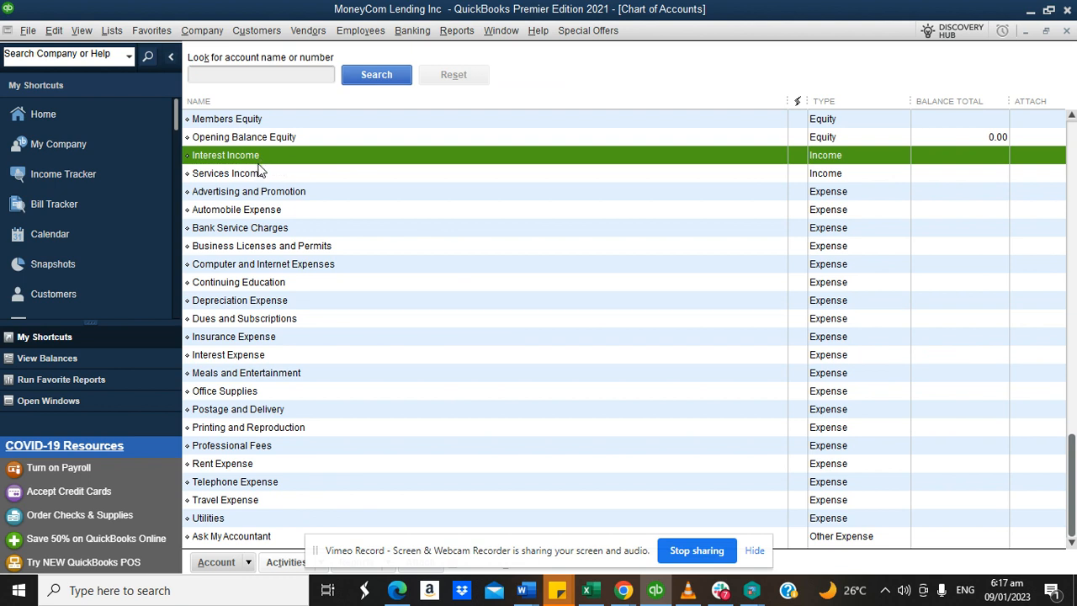
Rename the Interest Income account as "Interest Income -personal loan" and save it.
right_click(257, 175)
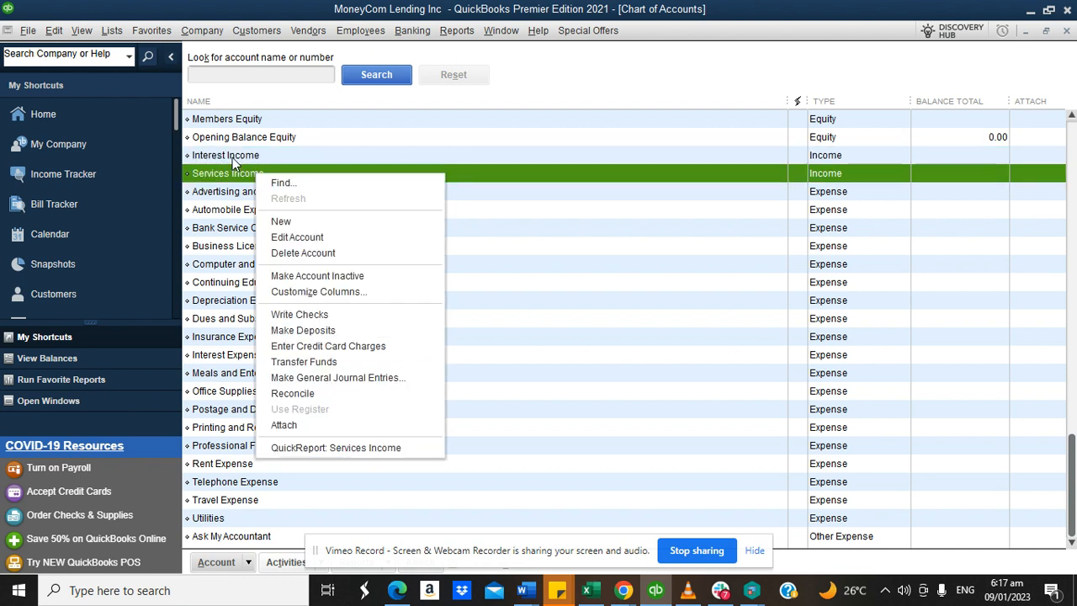
right_click(232, 158)
left_click(280, 222)
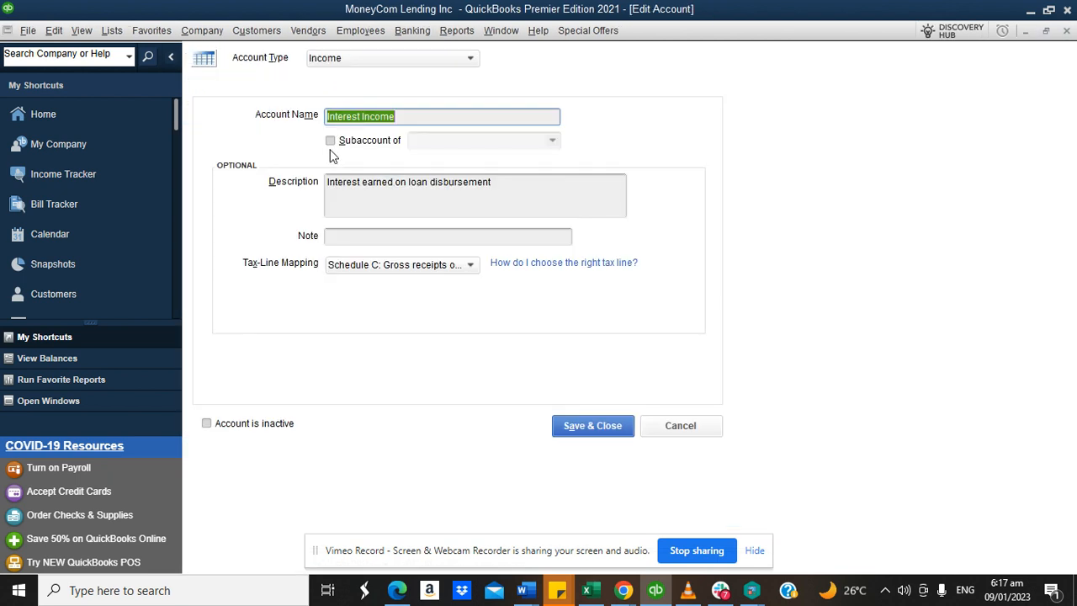
left_click(390, 116)
type("ome ")
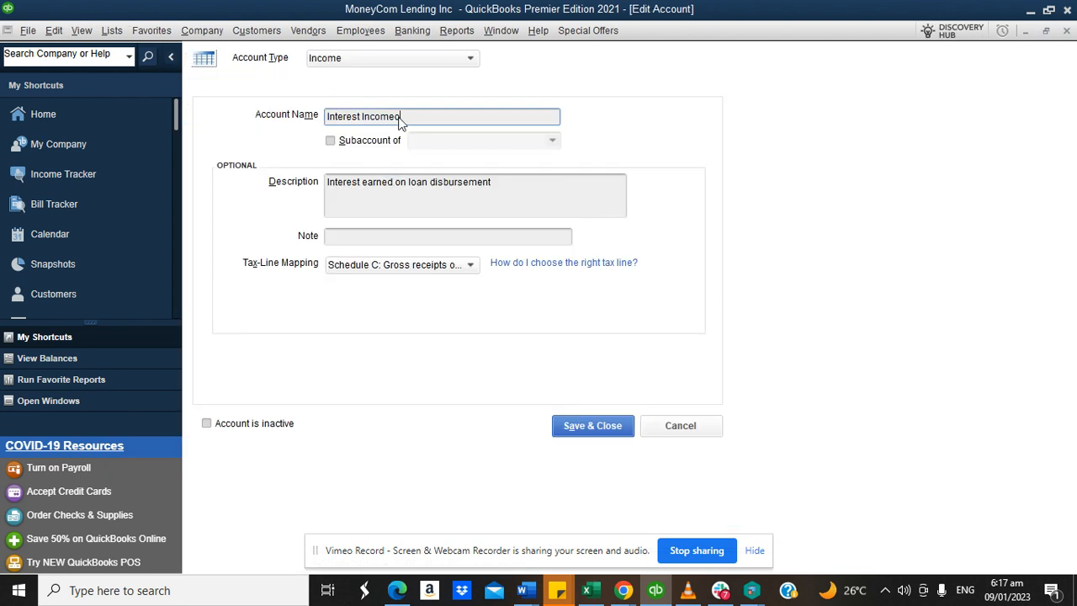
type("on pers")
key("BackSpace")
type("rsonal loa")
left_click(411, 117)
key("BackSpace")
key("BackSpace")
key("BackSpace")
type("-")
left_click(581, 425)
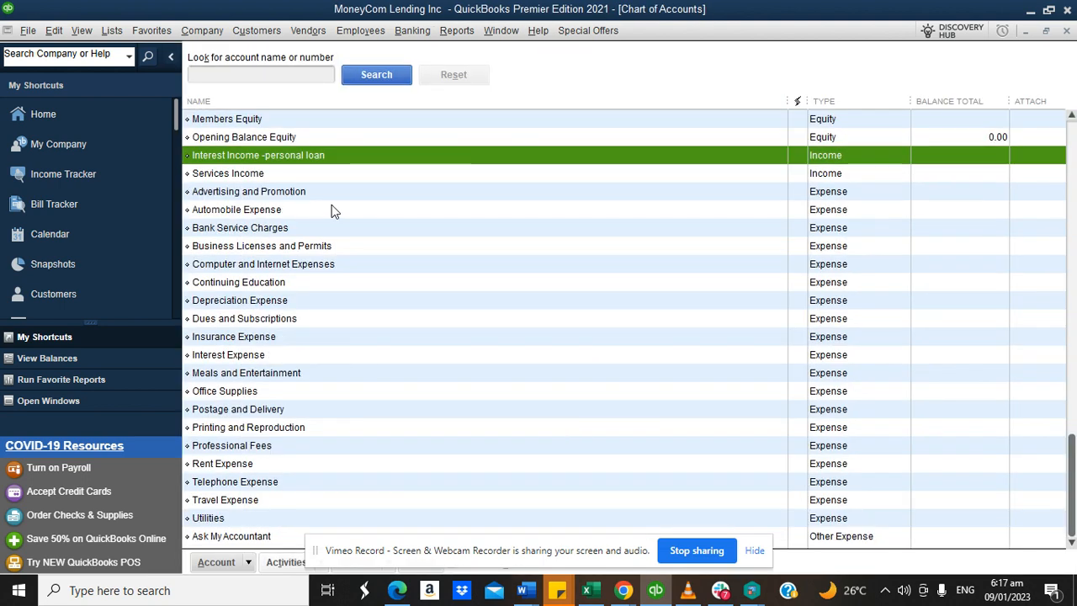
Rename the Services Income account as "Interest income-business loan" and save it.
right_click(262, 175)
left_click(294, 241)
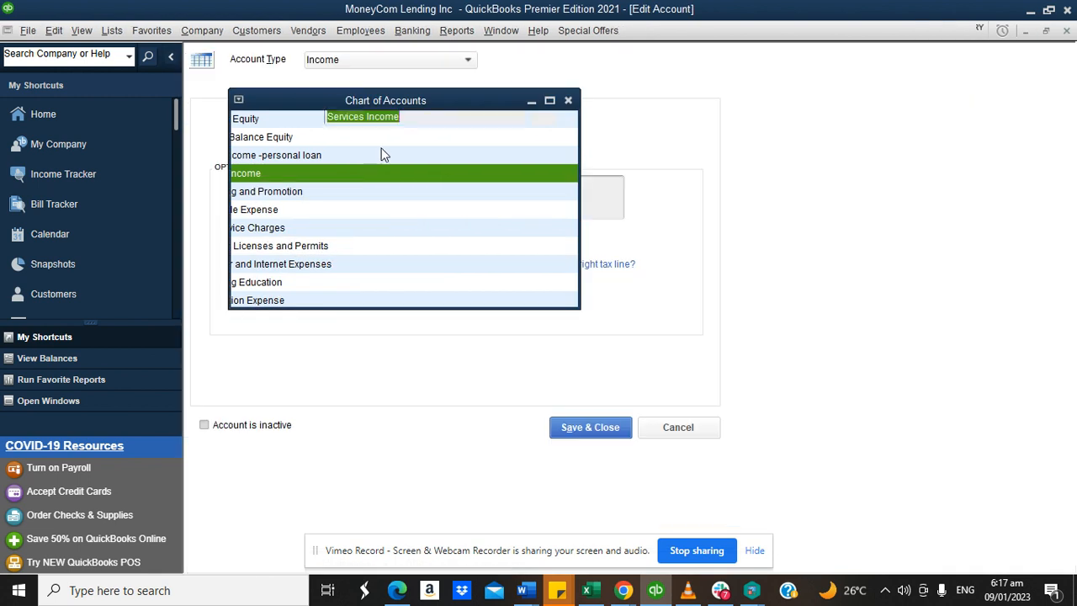
type("Interest inco")
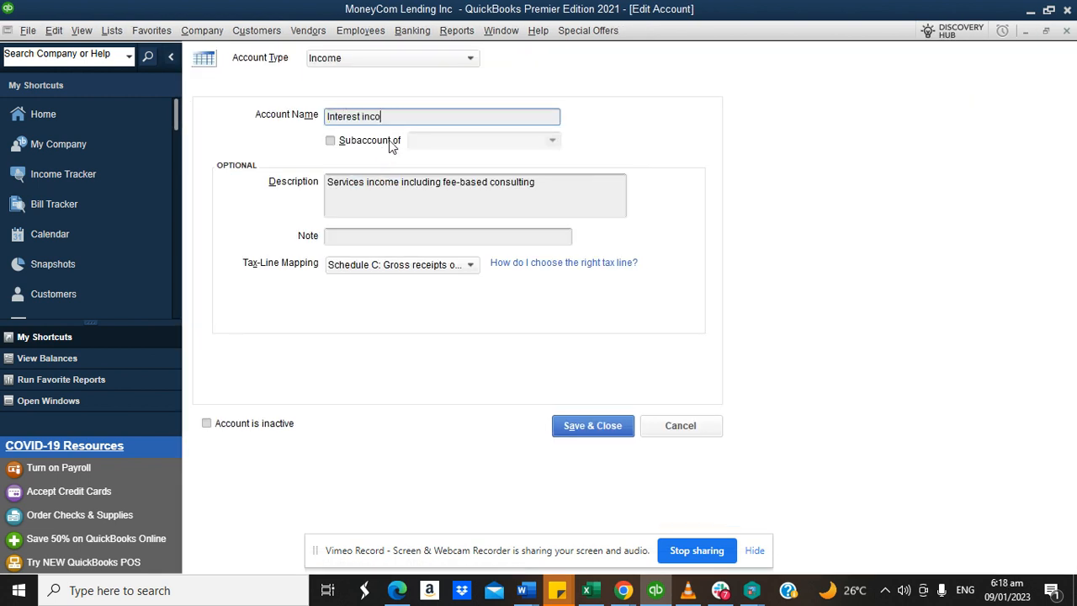
type("me-business loan")
left_click(591, 429)
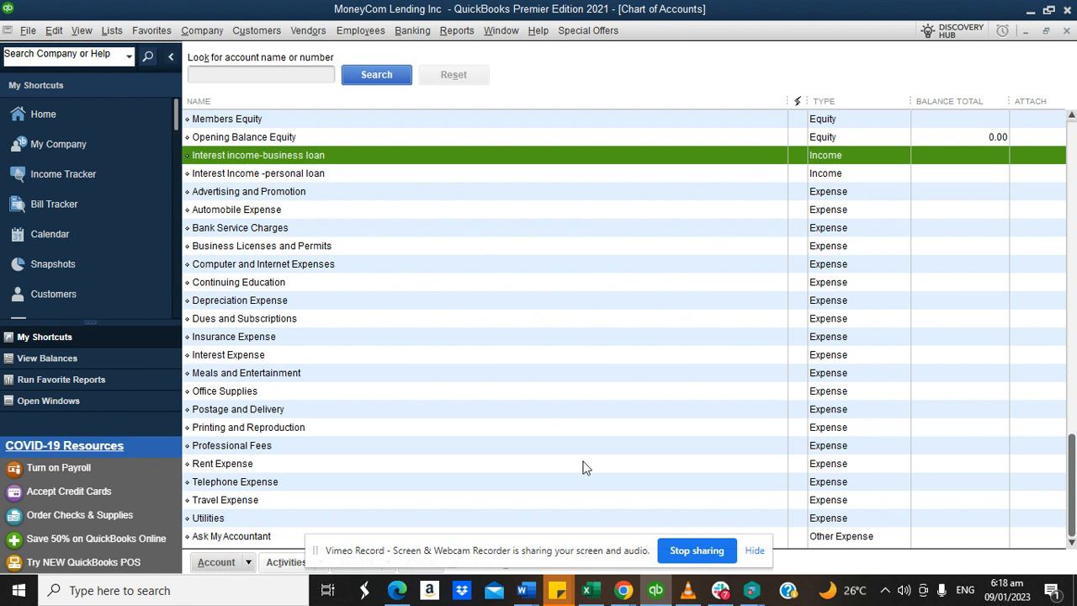
Check the online Notepad outline for the remaining accounts to set up and return to QuickBooks.
left_click(622, 589)
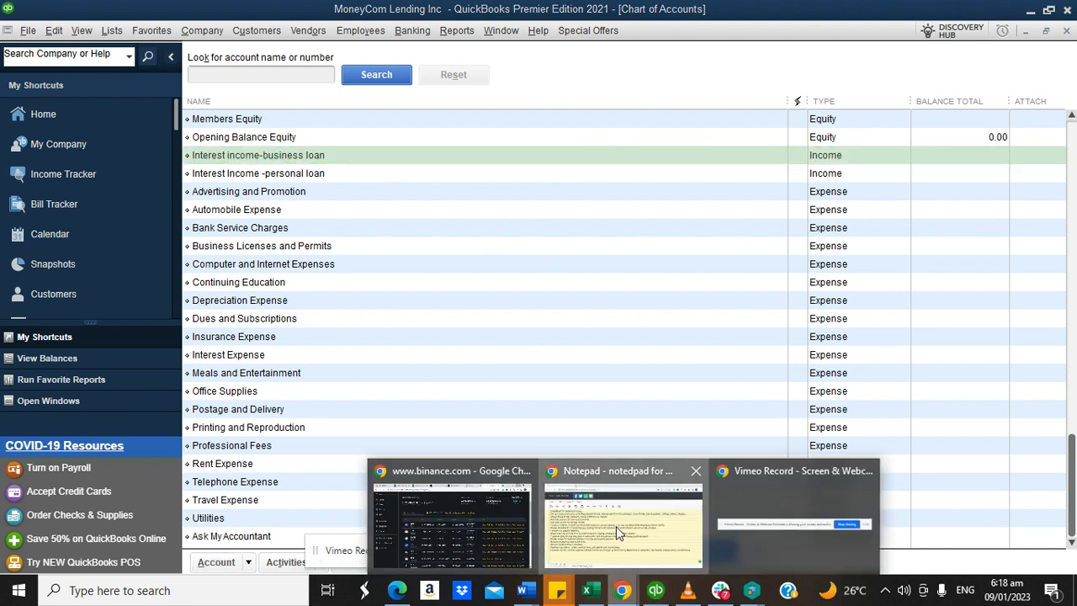
left_click(616, 526)
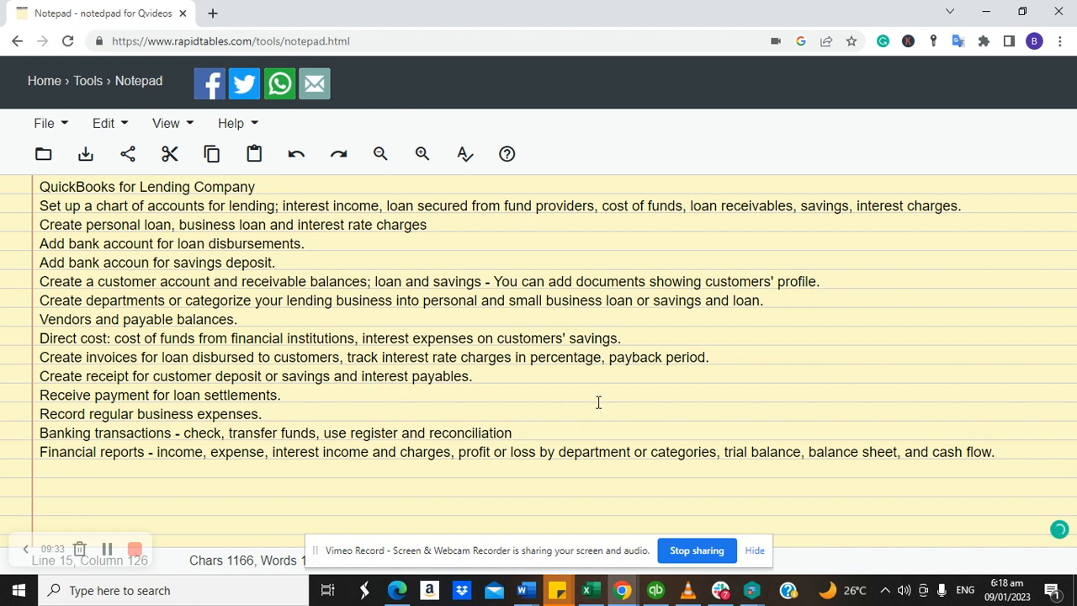
left_click(655, 590)
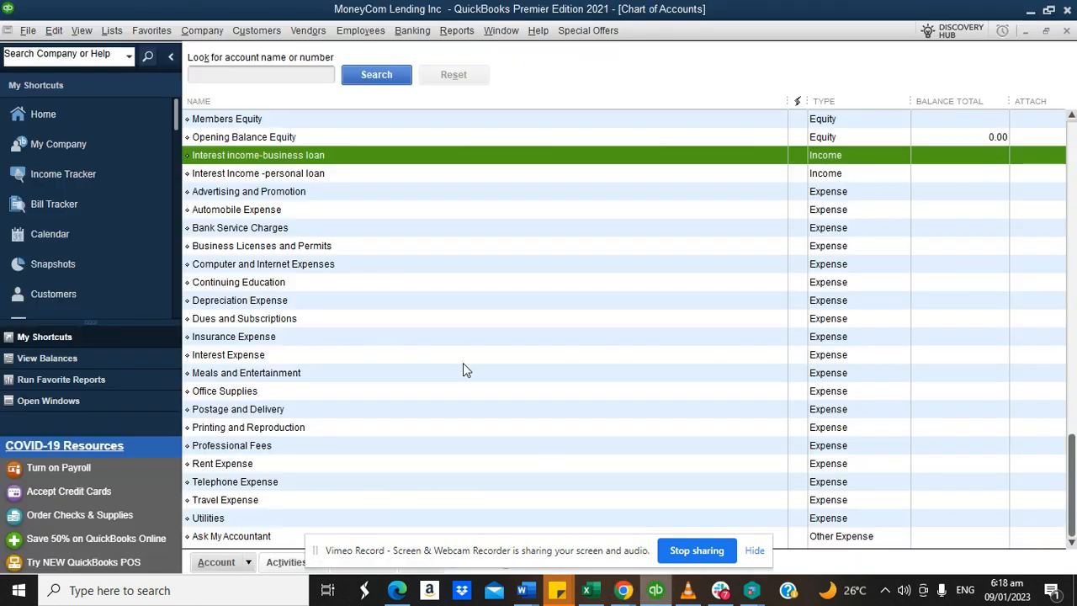
Start a new account of the Loan type and name it "Secured Corporate Bond".
left_click(251, 563)
left_click(234, 334)
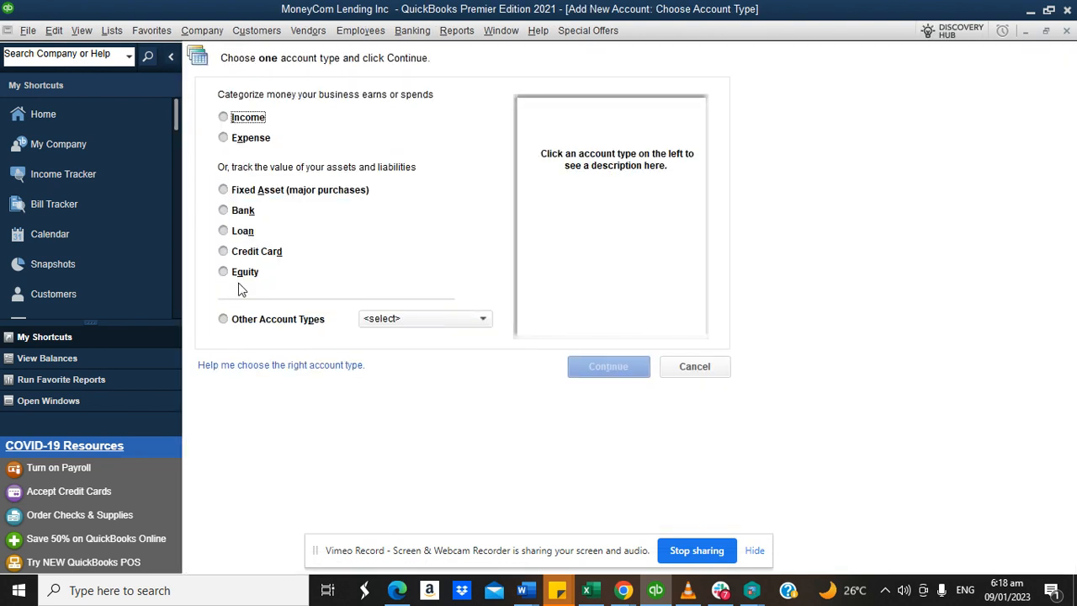
left_click(227, 232)
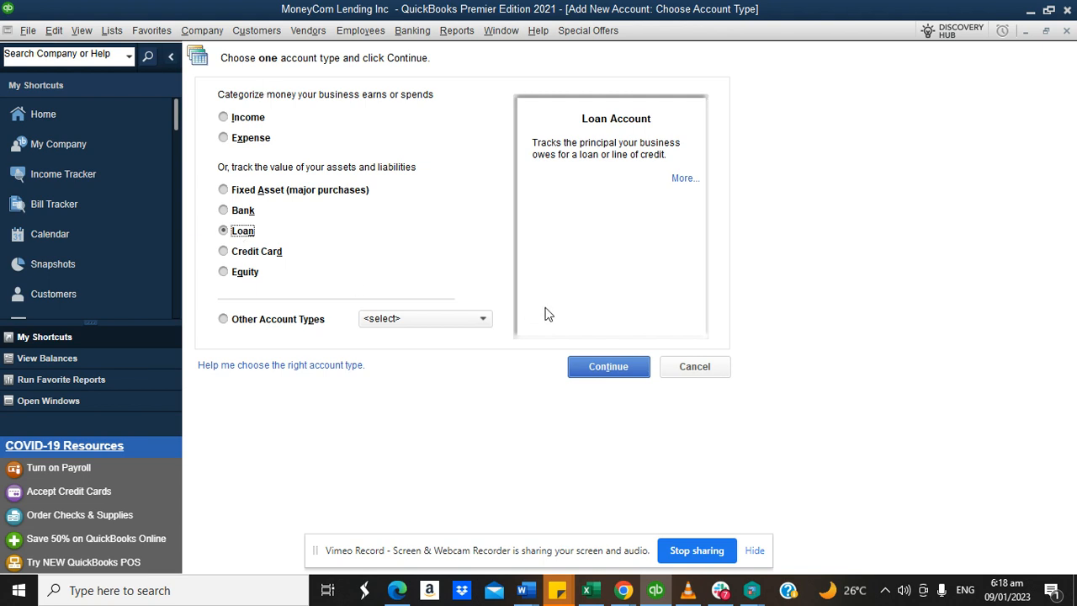
left_click(594, 367)
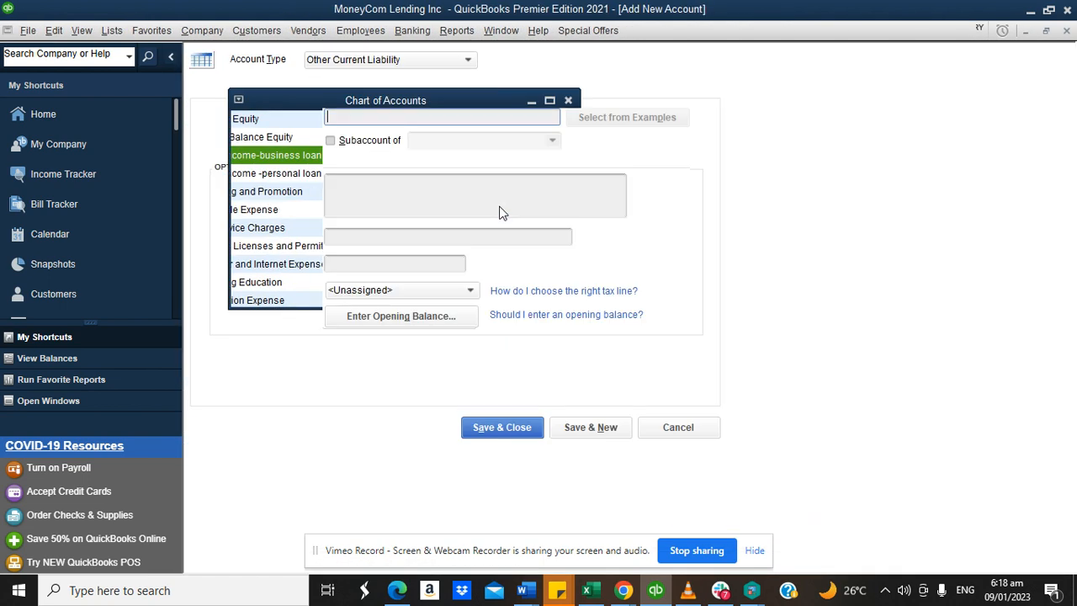
type("L")
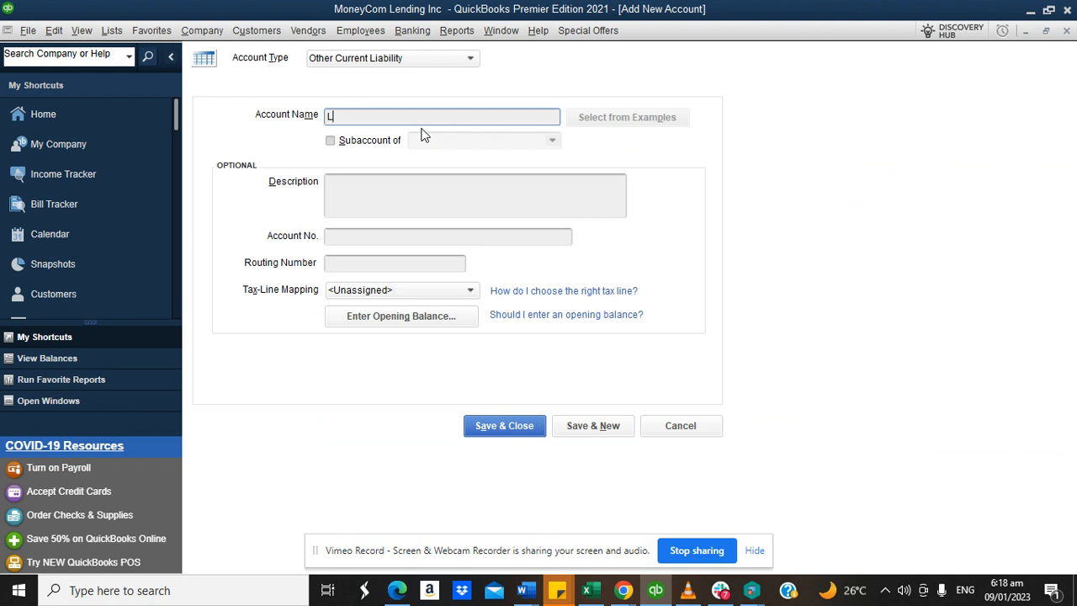
type("oan Secur")
key("BackSpace")
key("BackSpace")
key("BackSpace")
key("BackSpace")
key("BackSpace")
key("BackSpace")
key("BackSpace")
key("BackSpace")
key("BackSpace")
type("Secured Private Loan")
key("BackSpace")
key("BackSpace")
key("BackSpace")
key("BackSpace")
key("BackSpace")
key("BackSpace")
key("BackSpace")
key("BackSpace")
key("BackSpace")
key("BackSpace")
key("BackSpace")
key("BackSpace")
type("d Bu")
key("BackSpace")
key("BackSpace")
type("Corporate Bond")
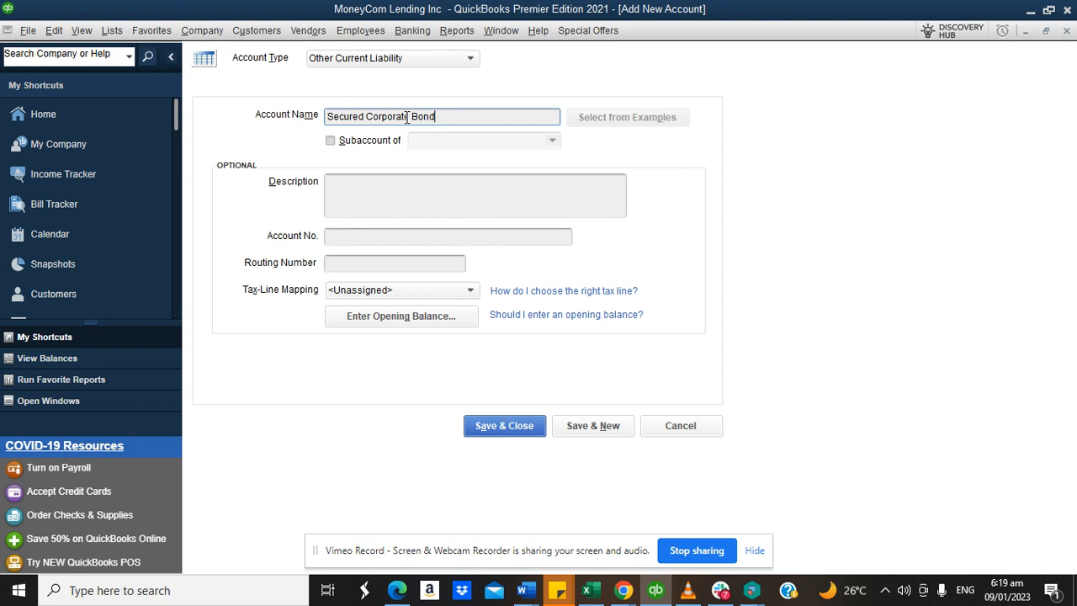
Enter an opening balance of 120,000.00 as of 31/12/2022 for the Secured Corporate Bond account and save the account.
left_click(403, 317)
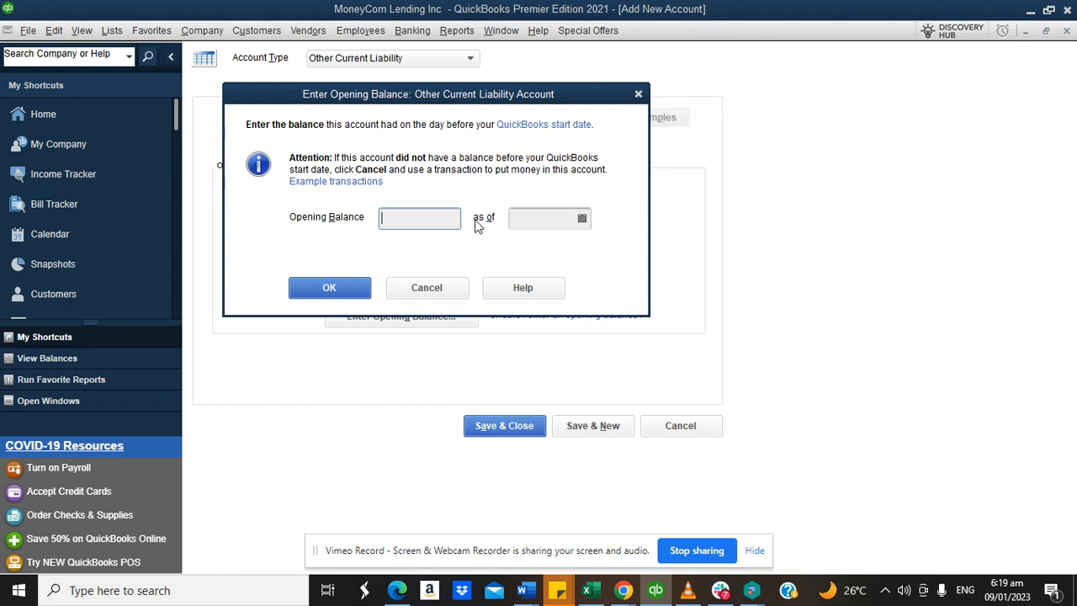
type("120000")
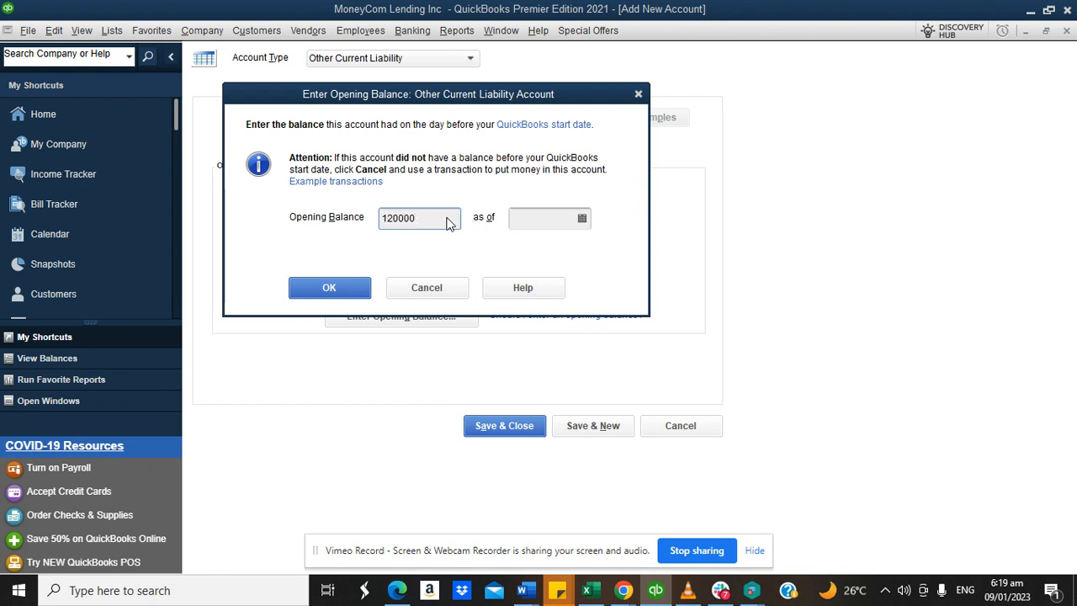
left_click(583, 220)
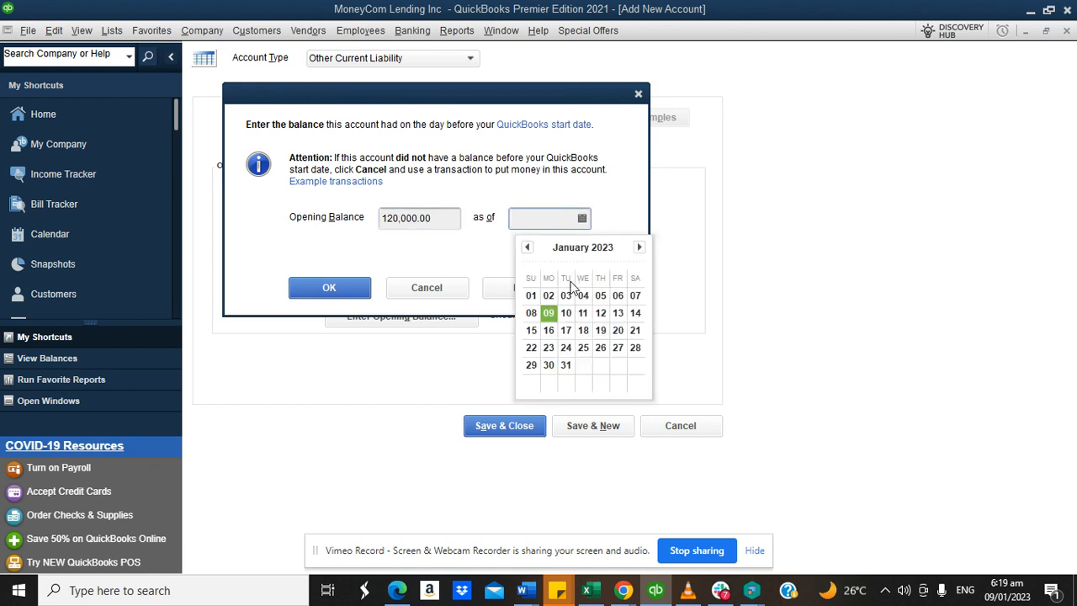
left_click(528, 244)
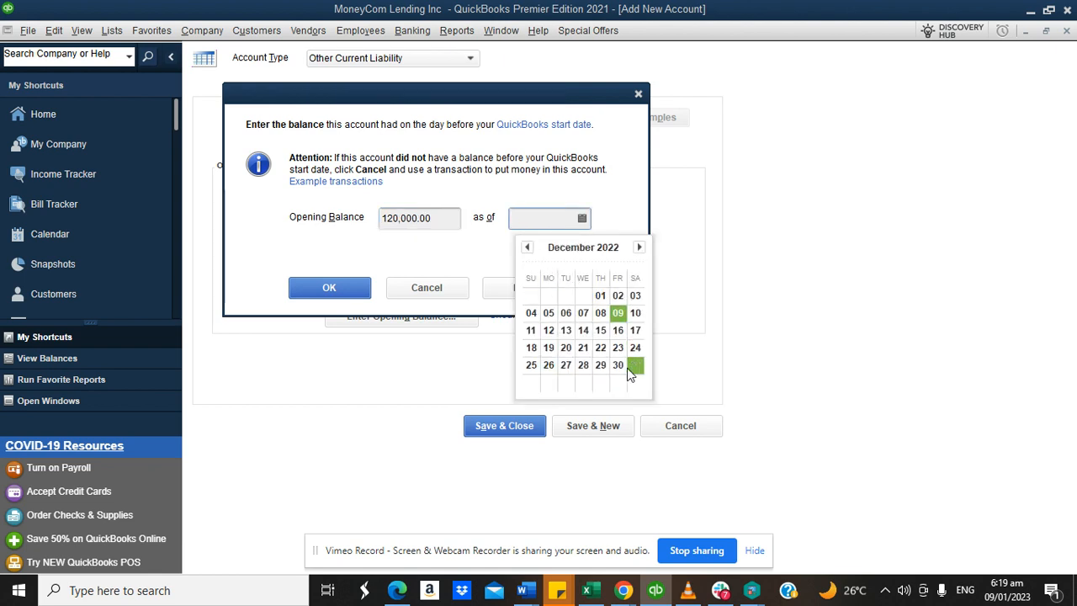
left_click(628, 368)
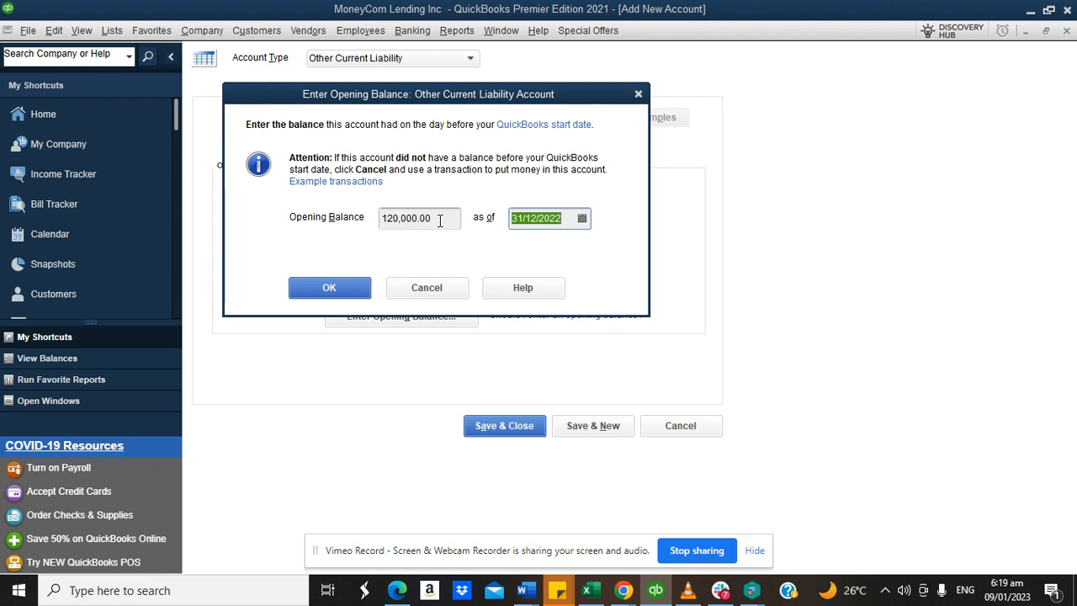
left_click_drag(439, 219, 375, 227)
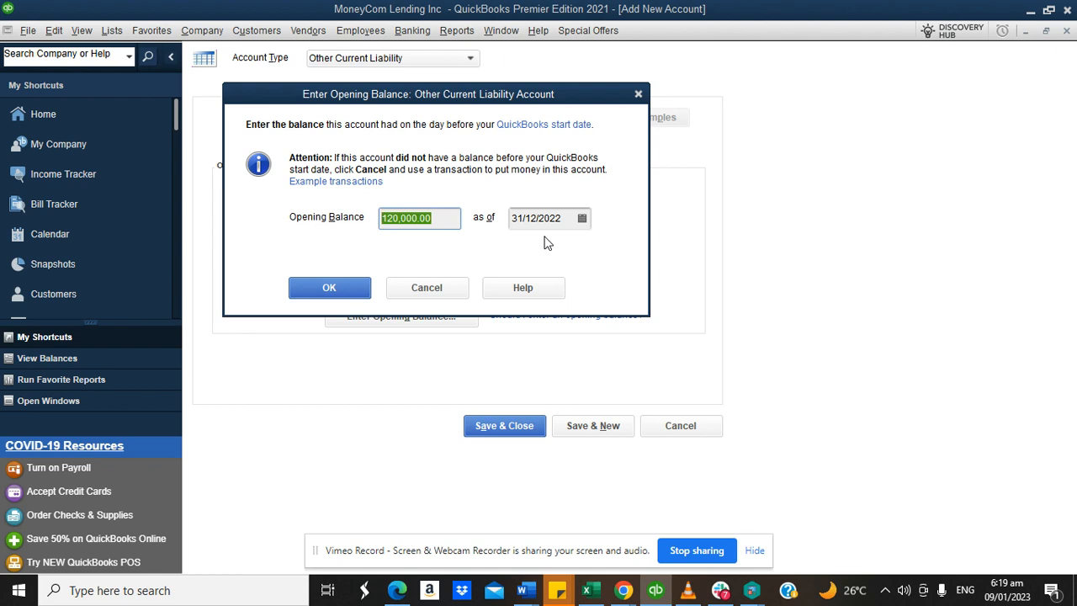
left_click(358, 290)
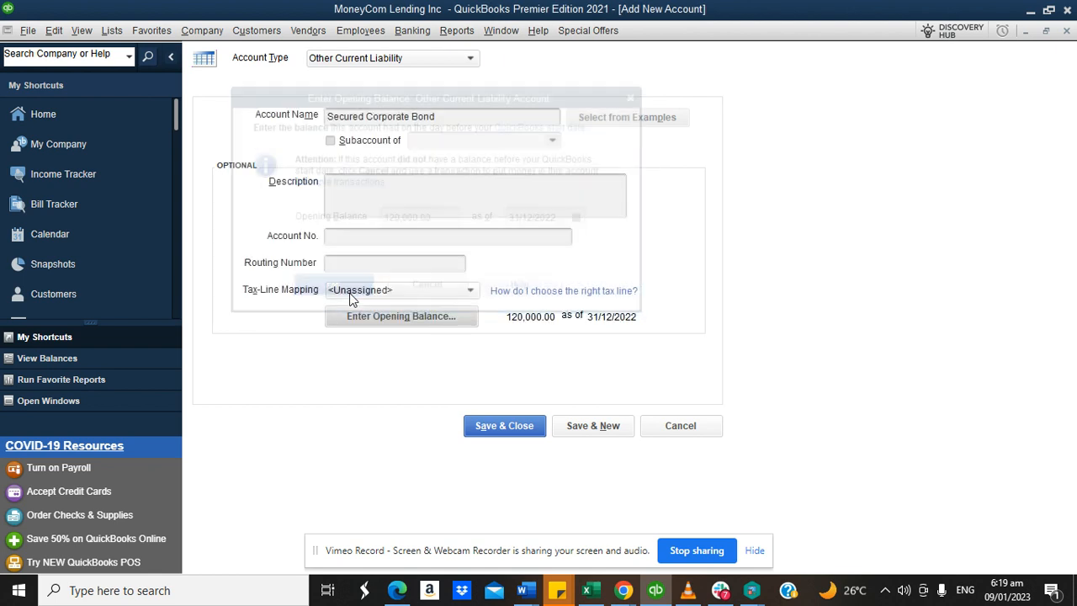
left_click(516, 427)
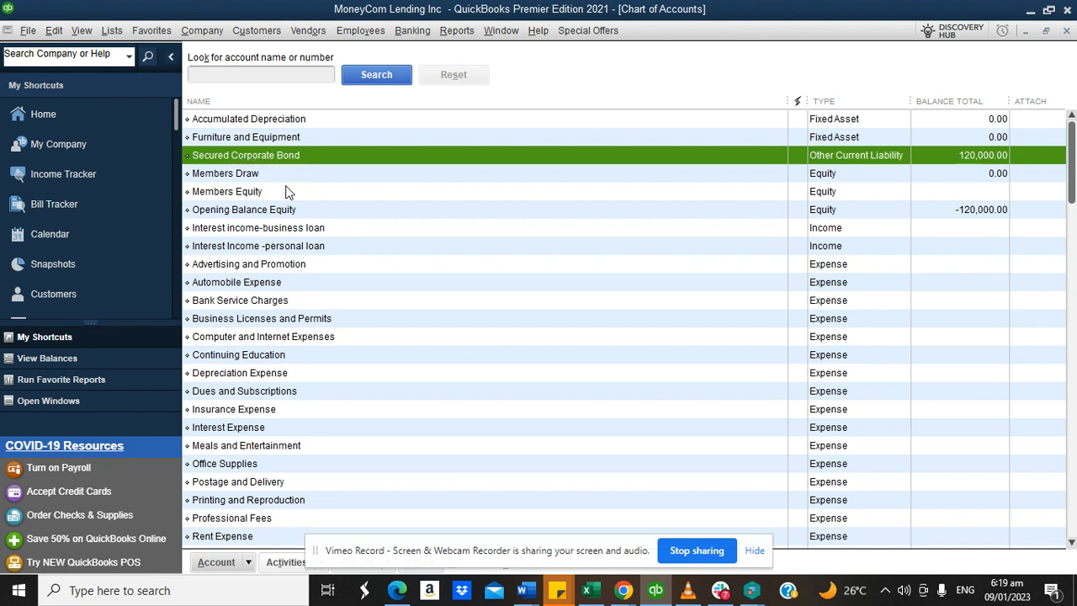
left_click(249, 563)
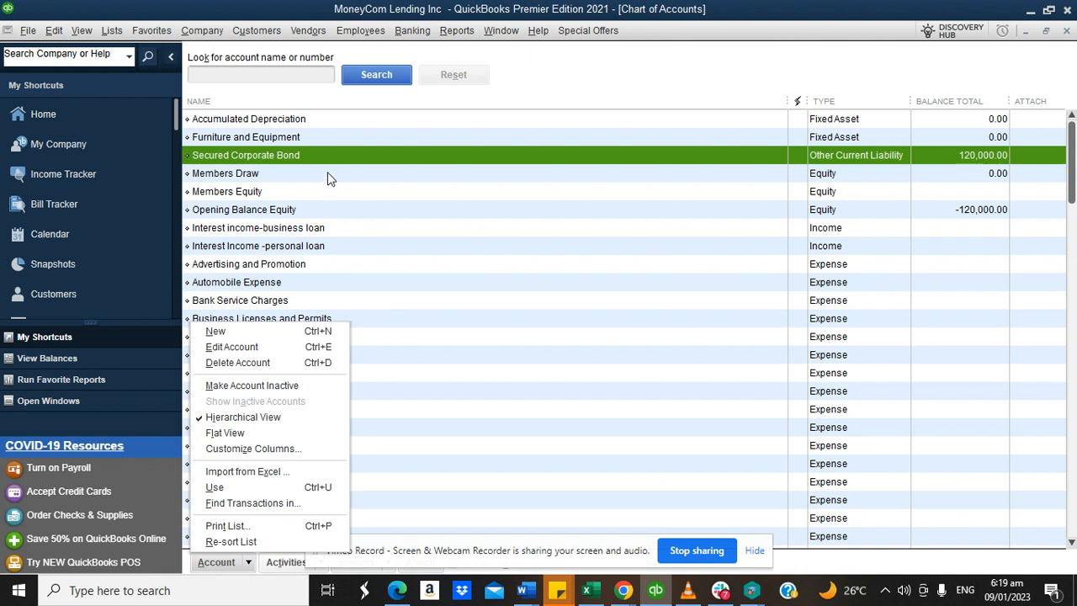
left_click(401, 173)
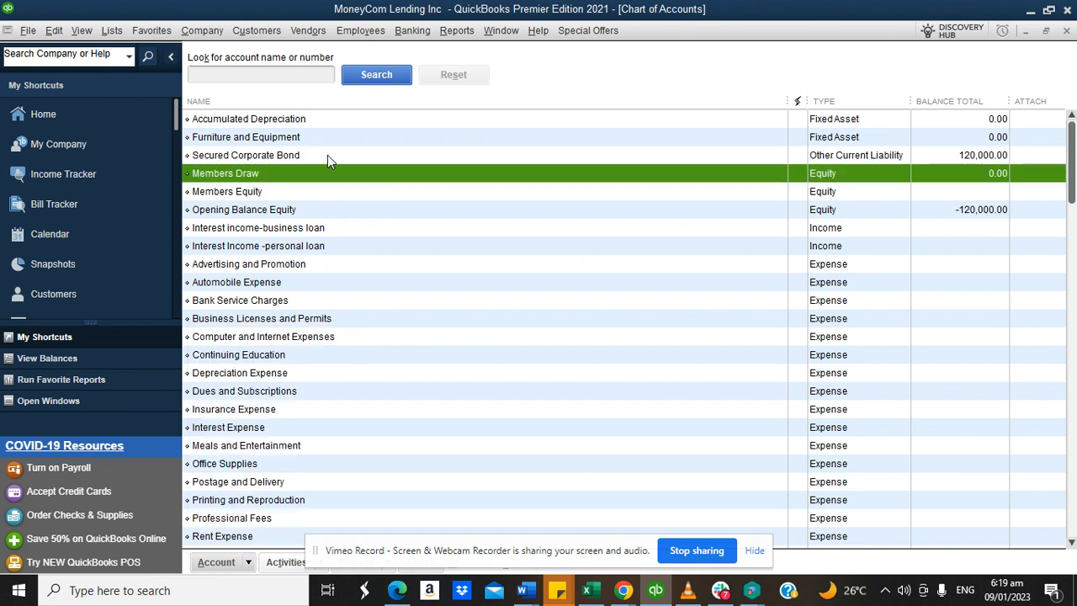
left_click(327, 155)
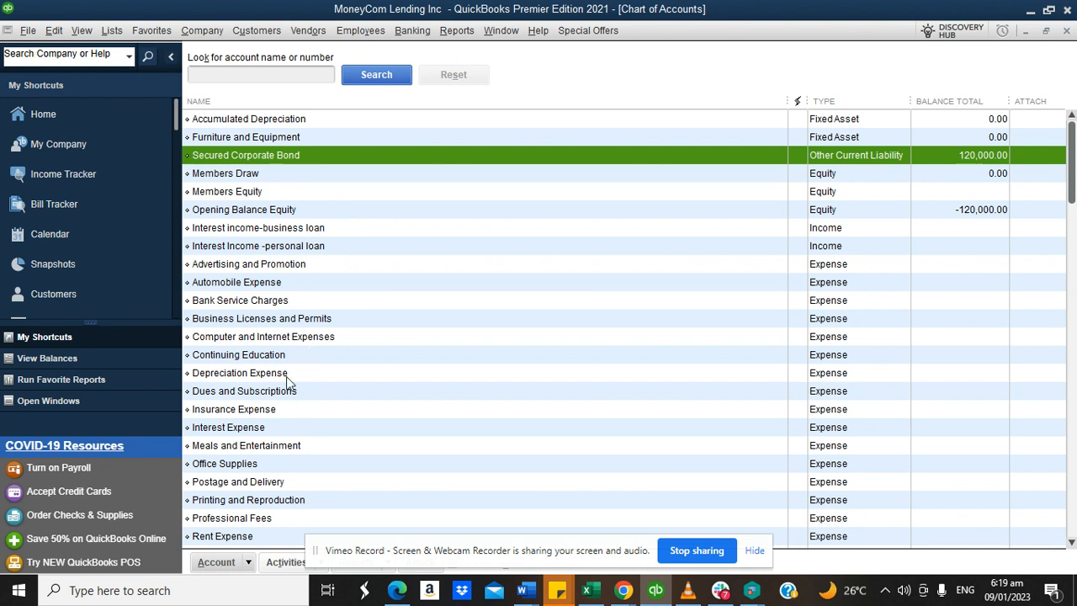
Check the online Notepad outline for the account to add after the loan from fund providers and return to QuickBooks.
mouse_move(621, 593)
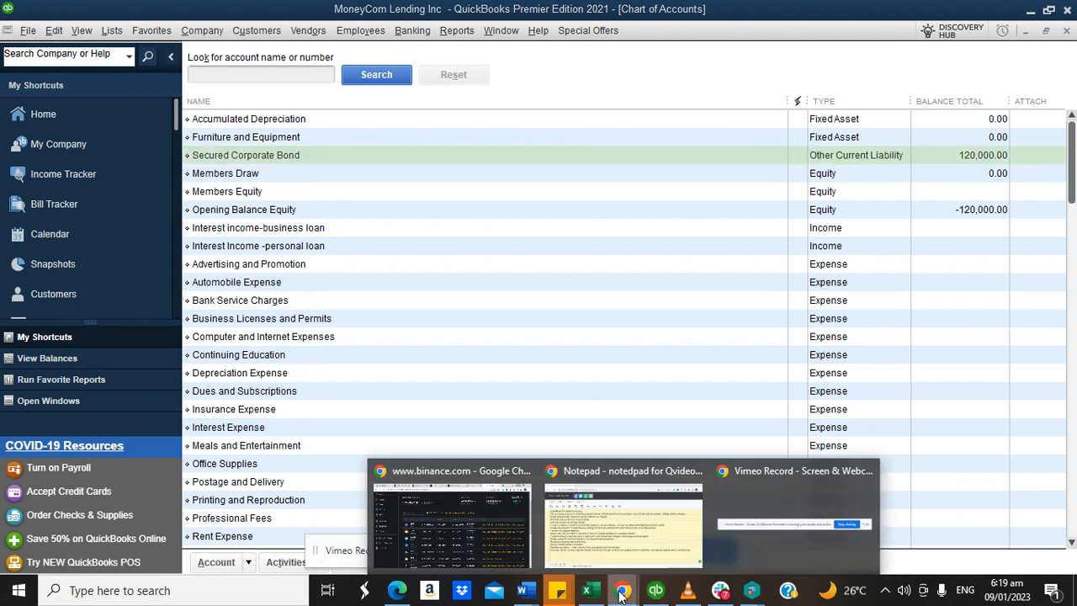
left_click(606, 522)
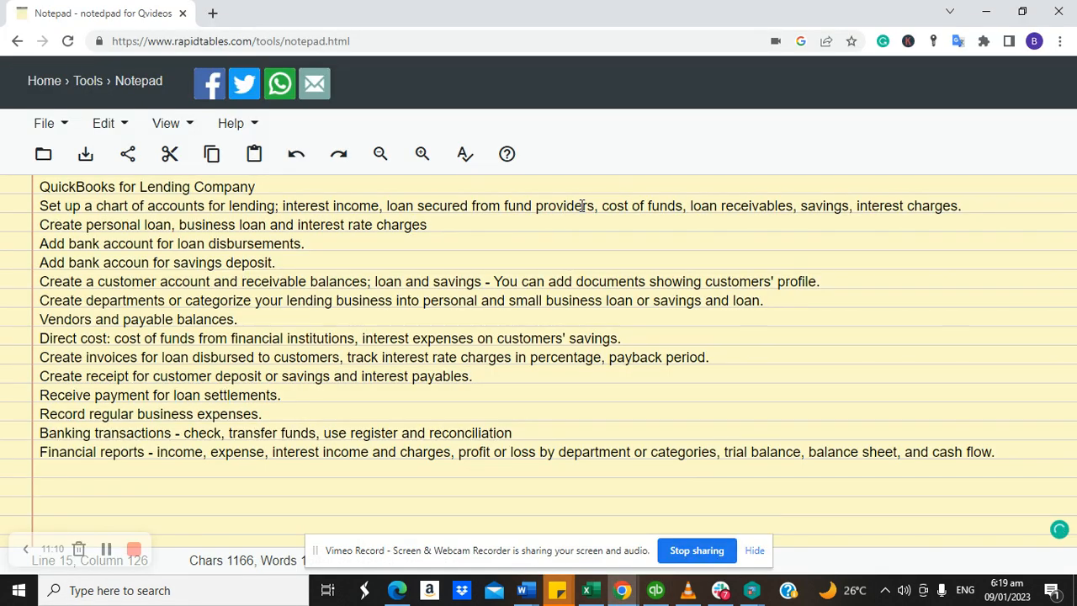
left_click(660, 593)
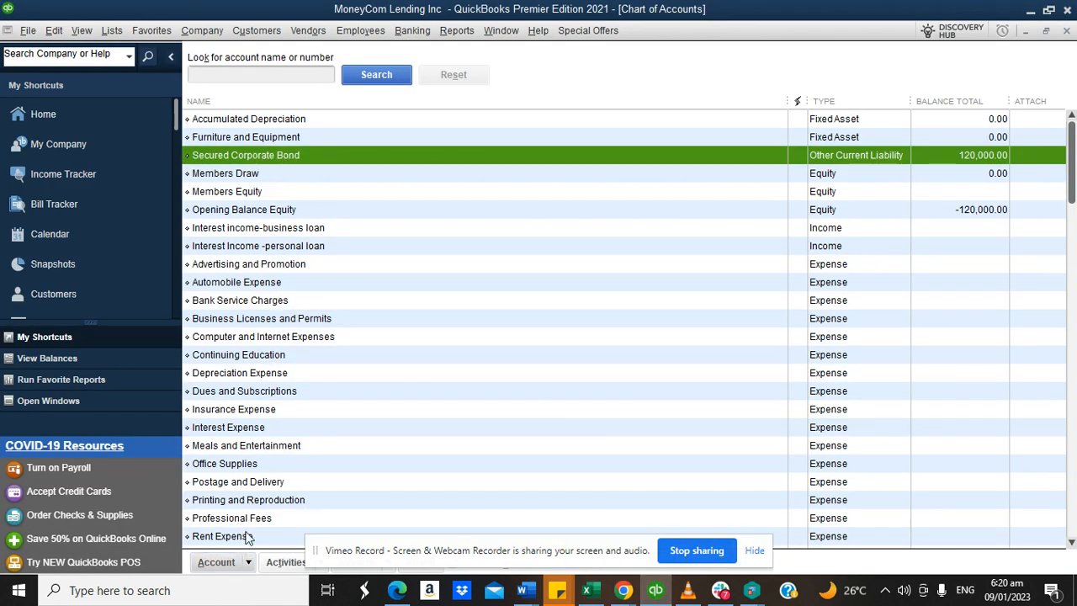
Create a new account of the Cost of Goods Sold type named "Cost of Funds" and save it.
left_click(248, 562)
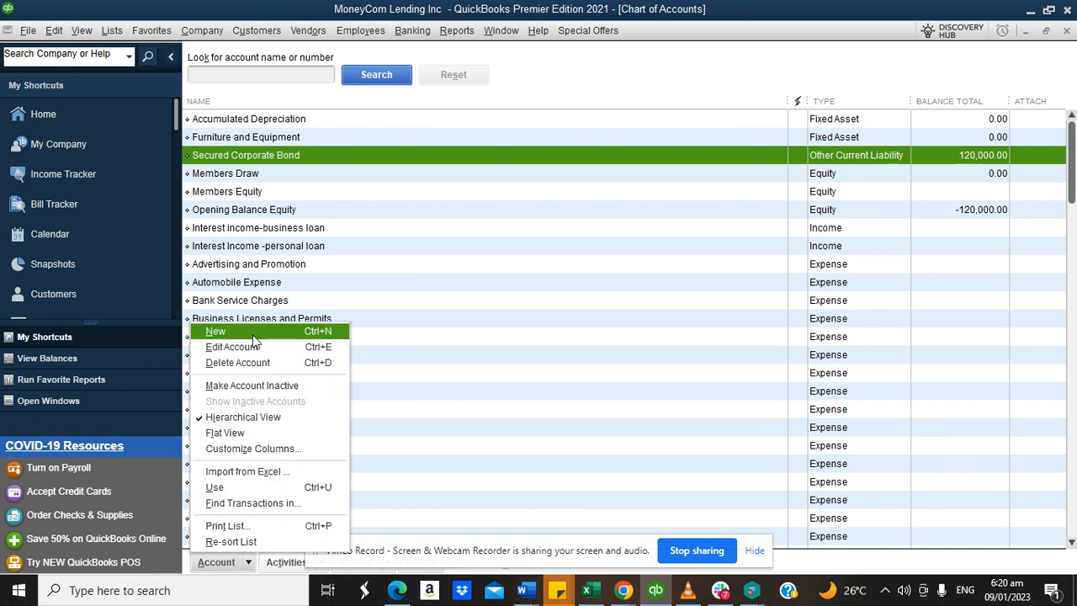
left_click(216, 331)
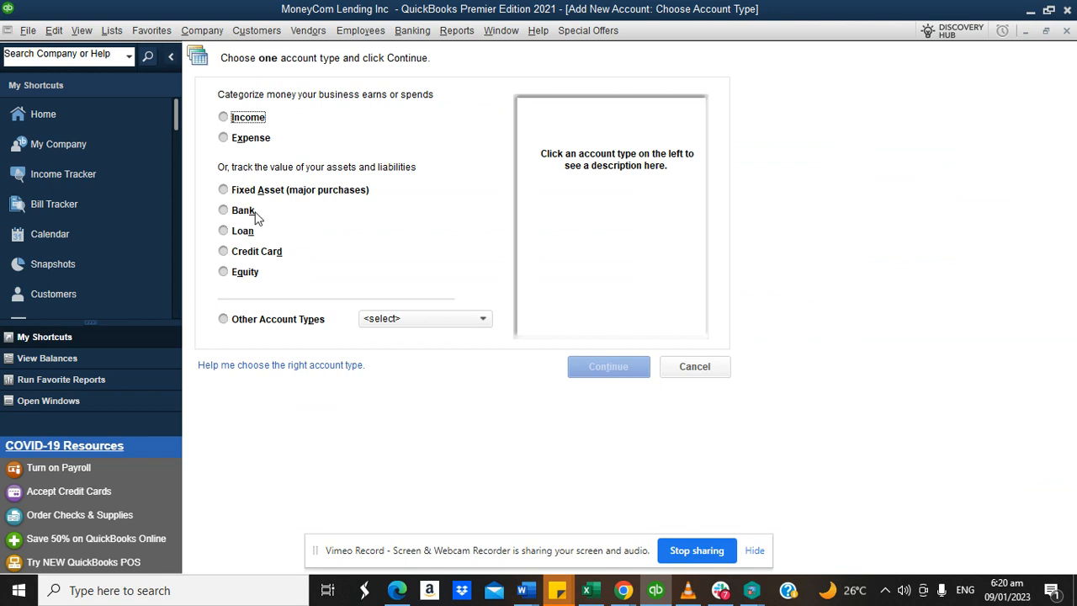
left_click(278, 321)
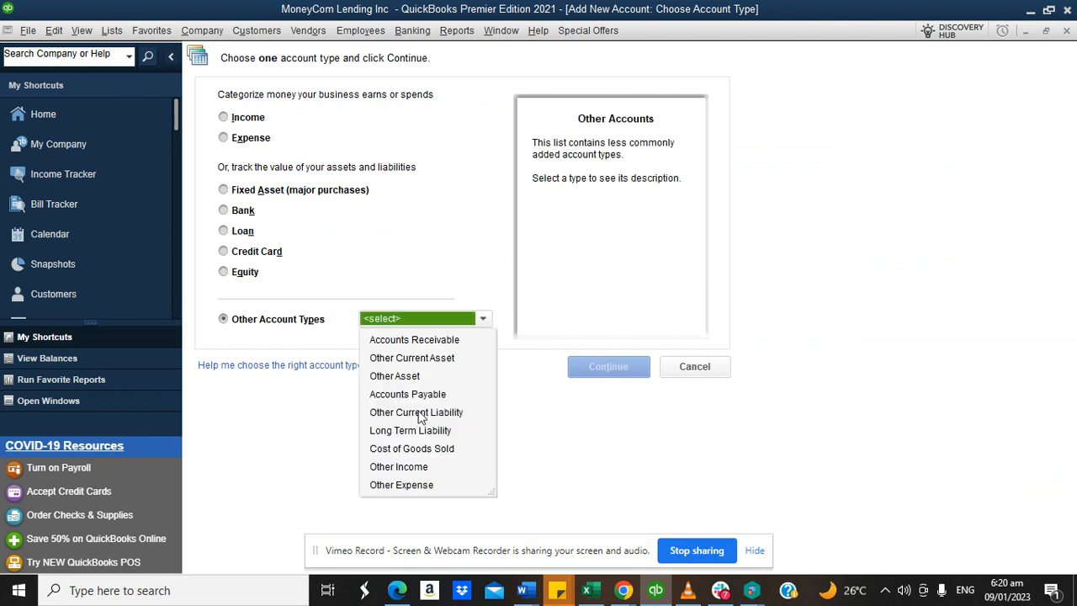
left_click(419, 448)
left_click(613, 364)
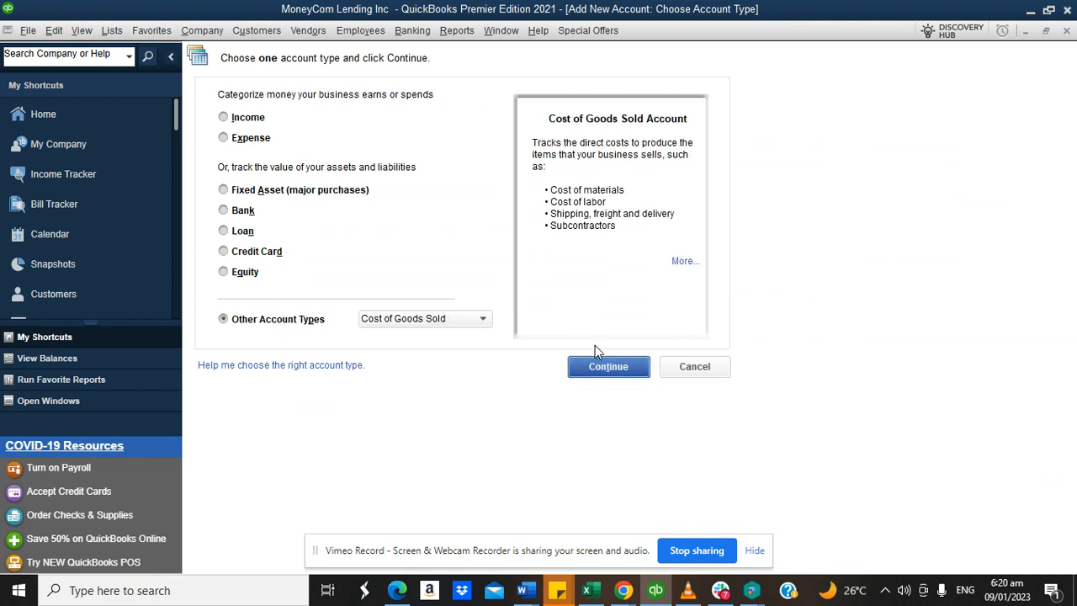
type("C")
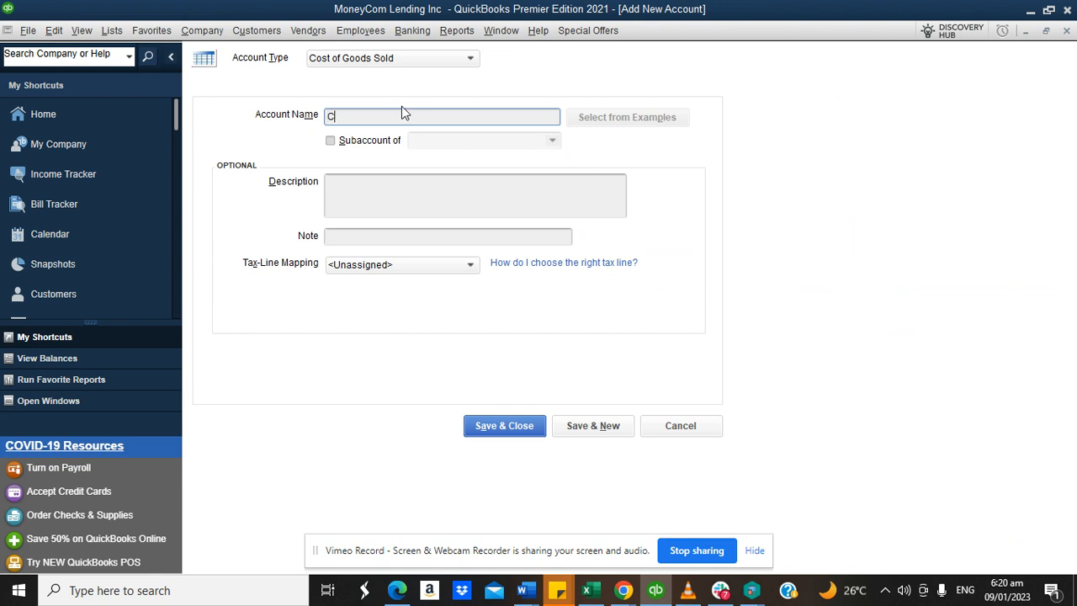
type("ost of Funds")
left_click(495, 423)
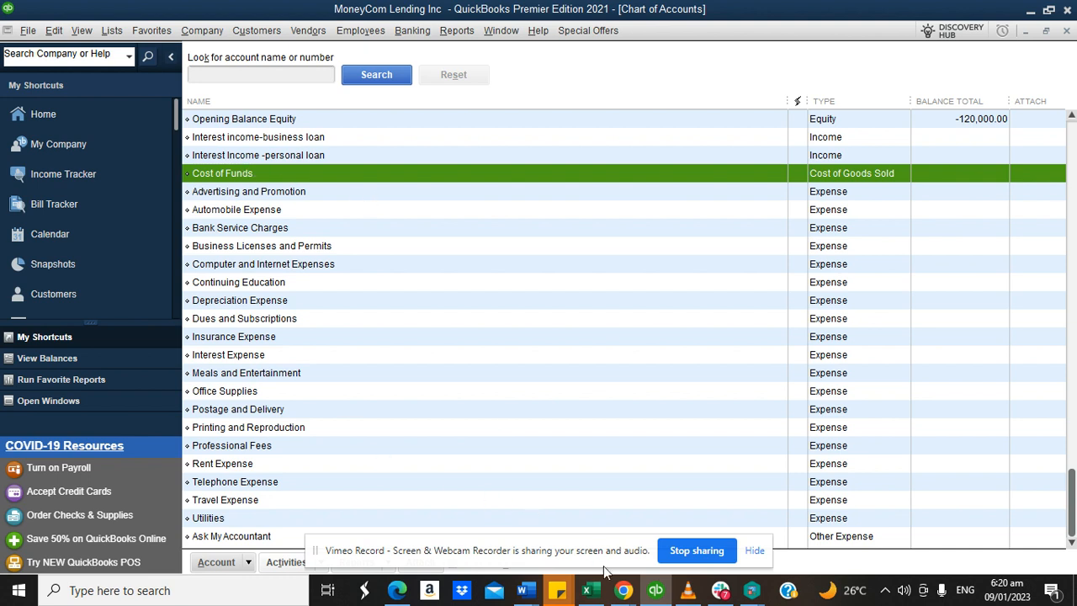
Review the chart of accounts items in the online Notepad outline that follow cost of funds, and return to QuickBooks.
left_click(623, 592)
left_click(568, 516)
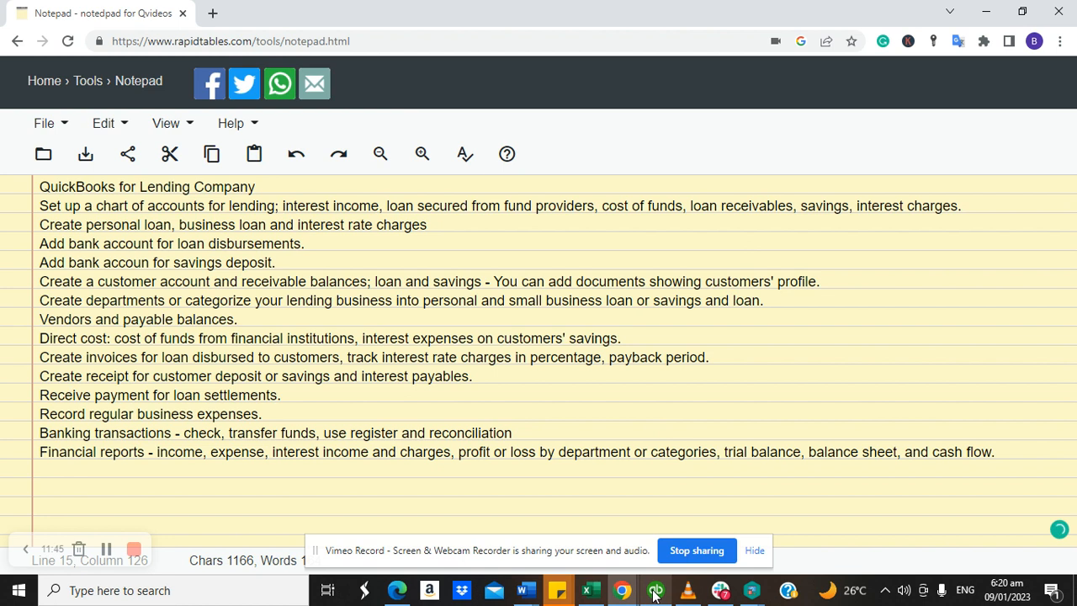
left_click(640, 514)
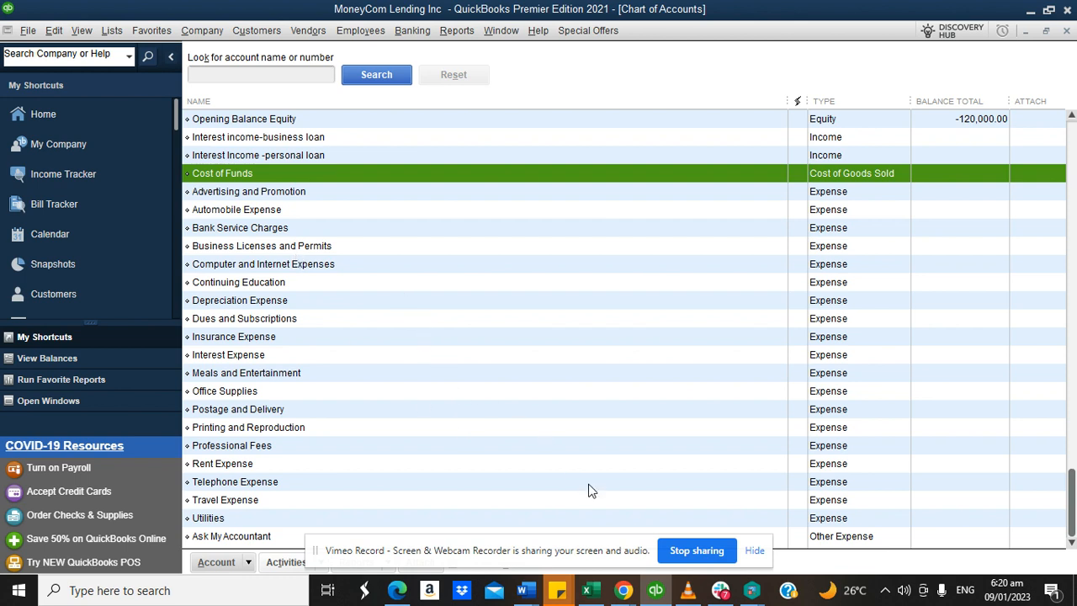
mouse_move(624, 589)
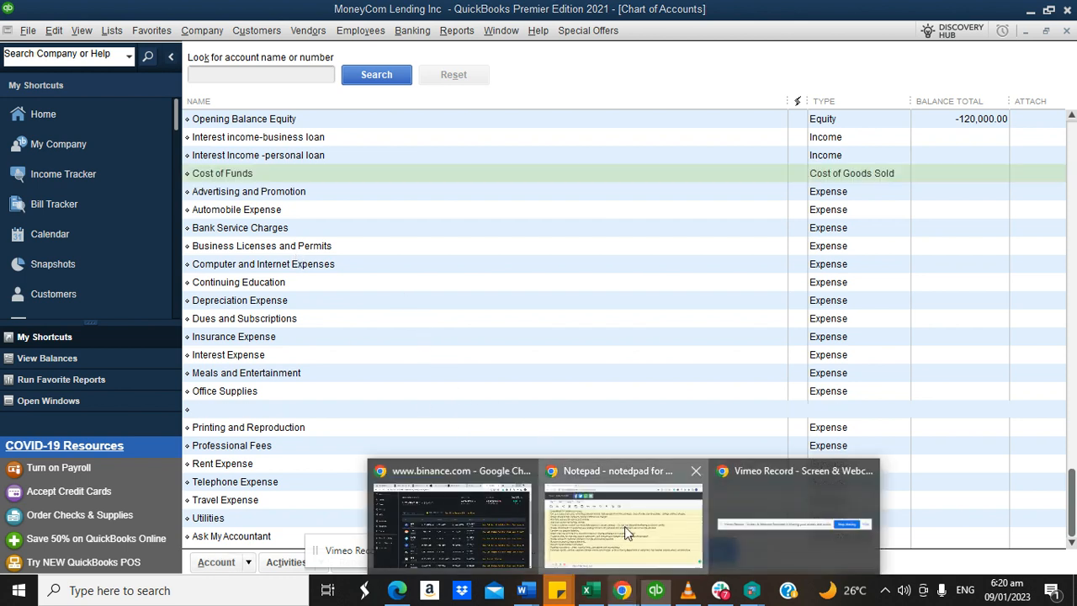
left_click(624, 526)
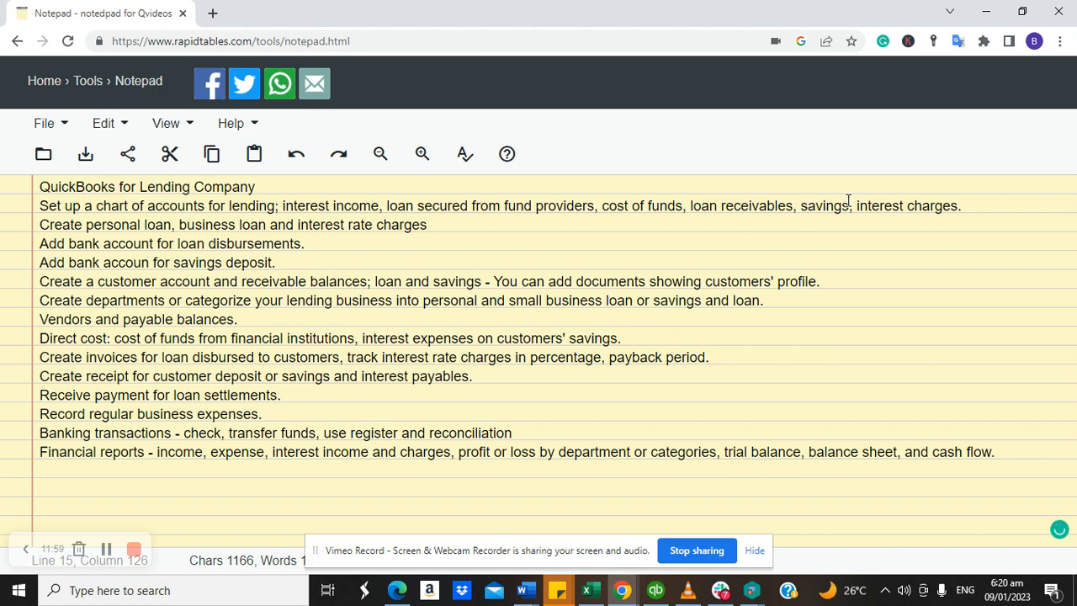
left_click(656, 590)
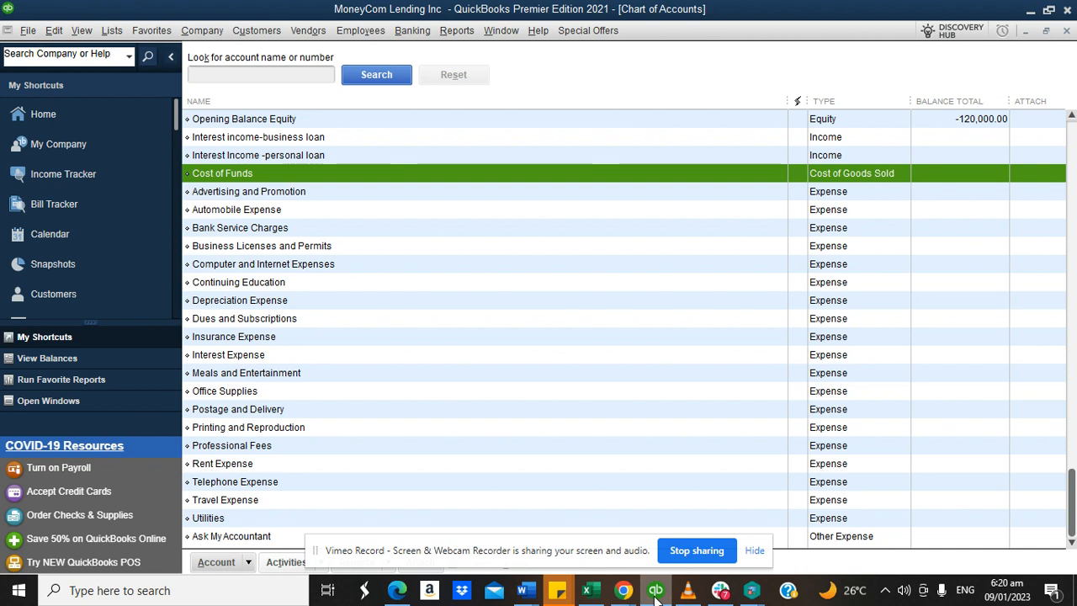
Create a new account of the Other Current Liability type named "Savings Deposit" and save it.
left_click(241, 562)
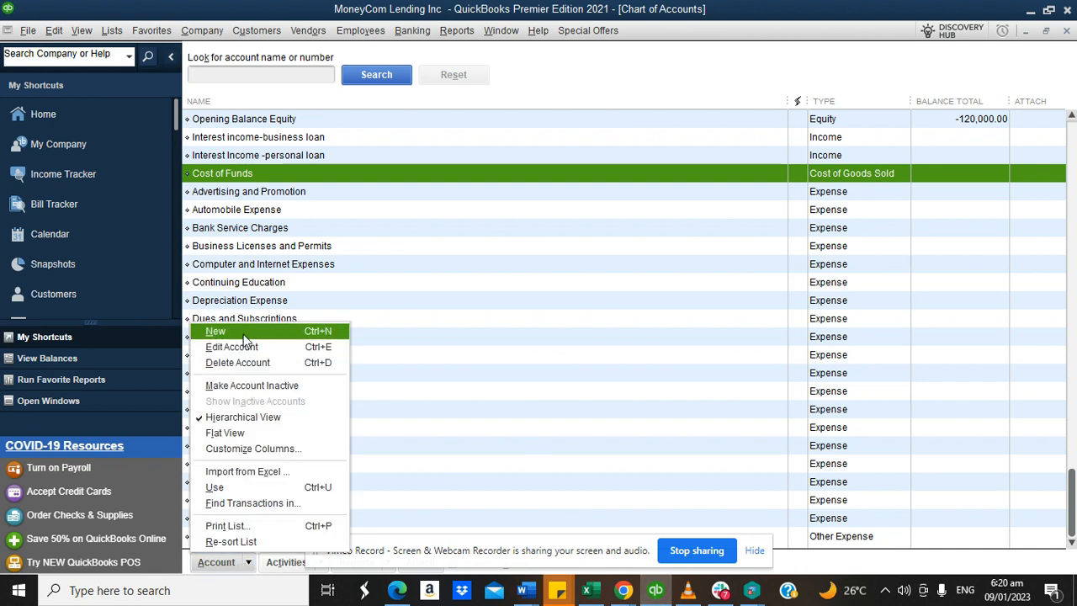
left_click(244, 335)
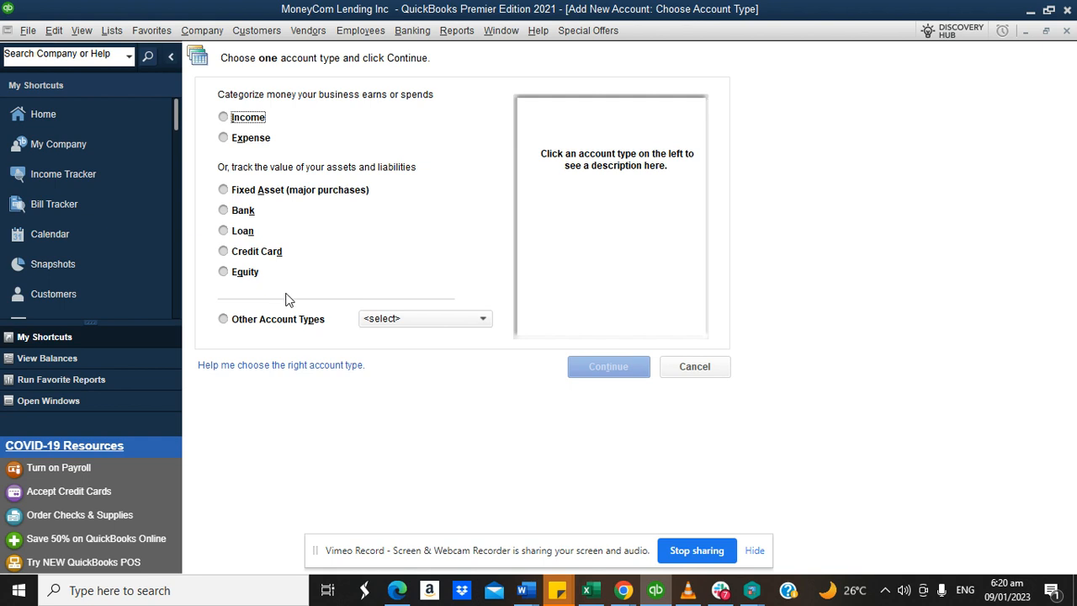
left_click(319, 320)
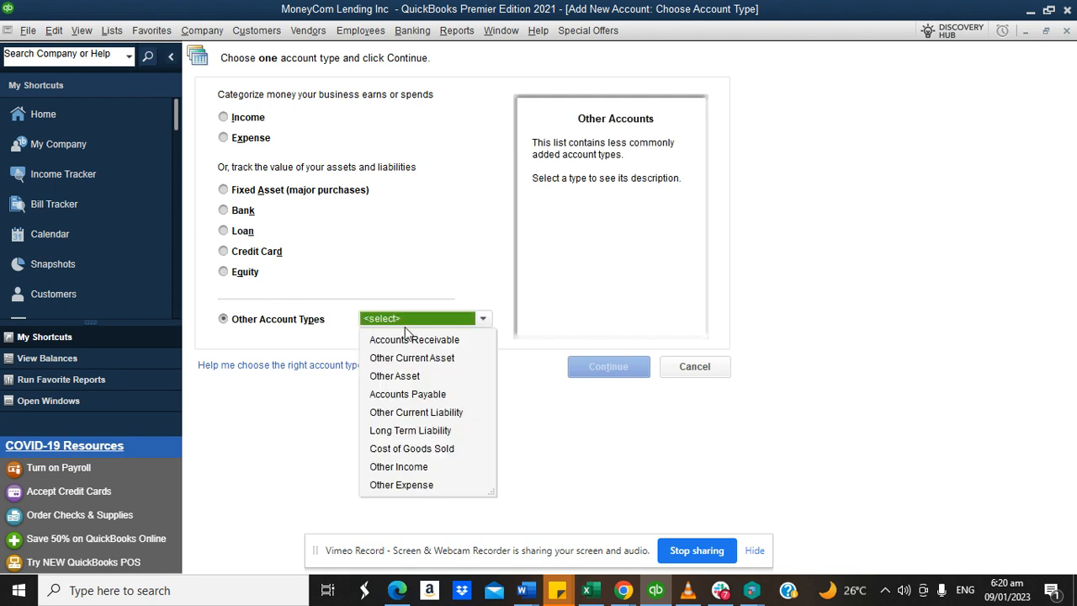
left_click(412, 414)
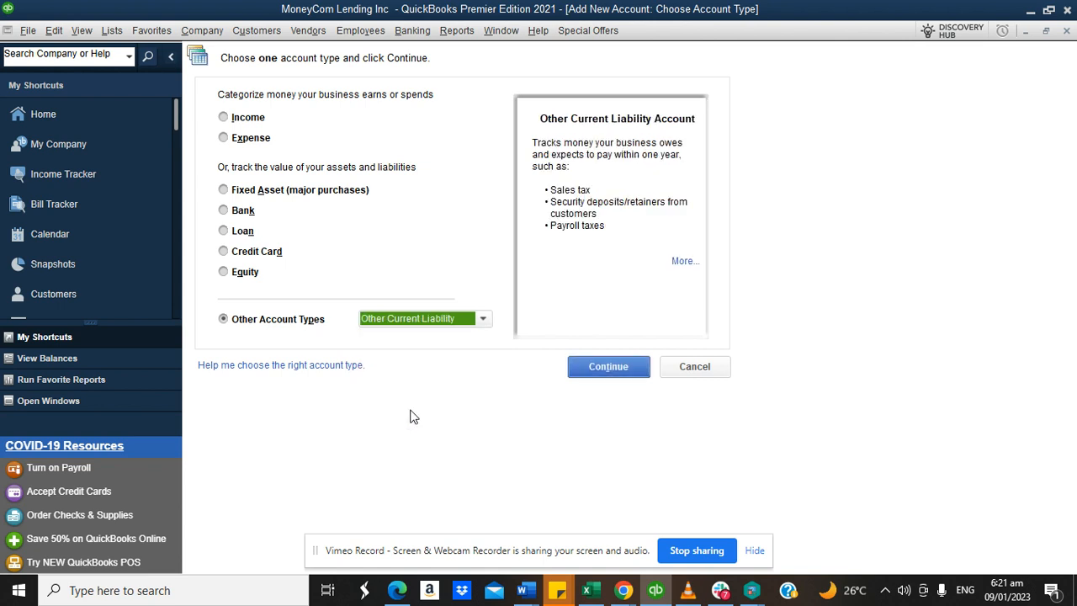
left_click(596, 367)
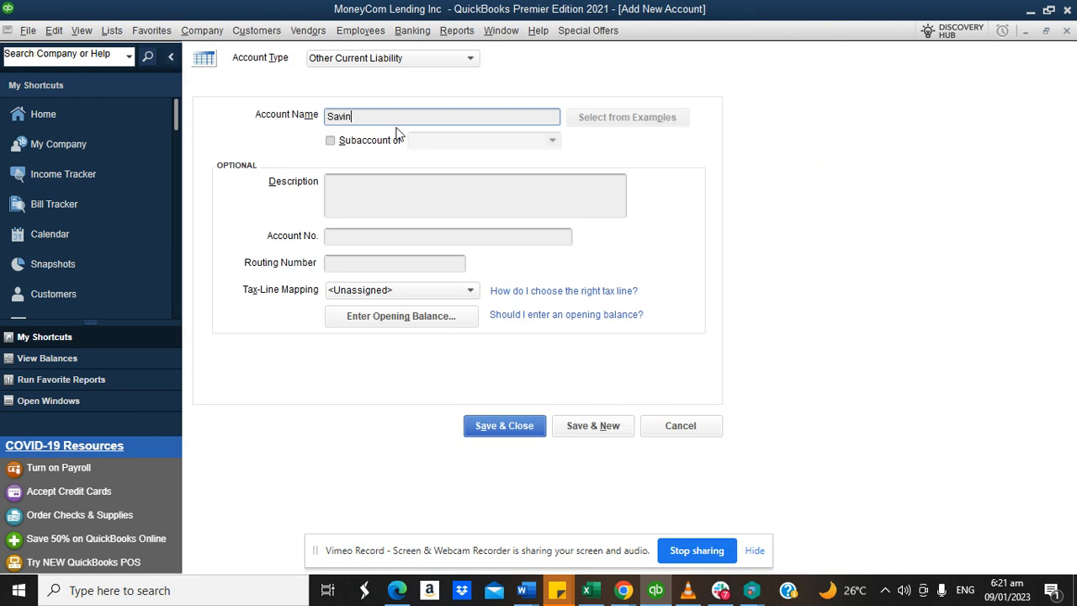
type("Savings Deposit")
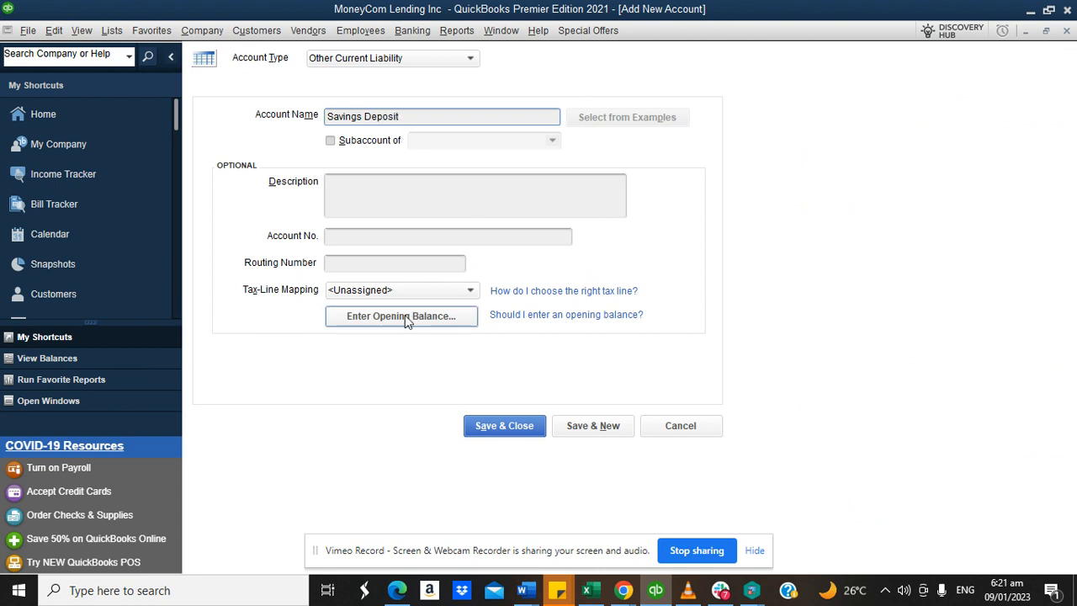
left_click(500, 428)
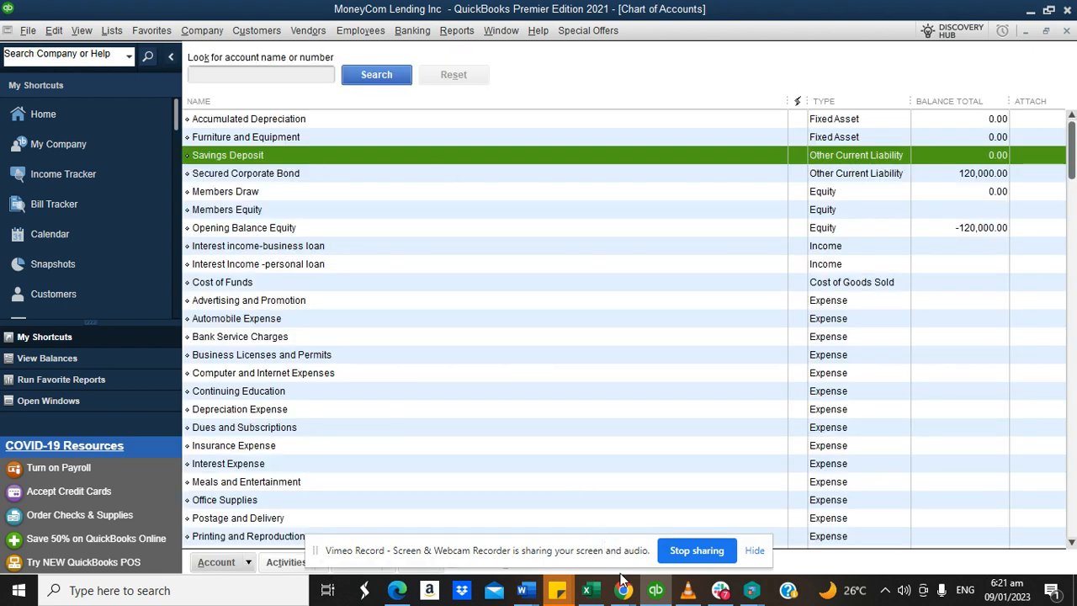
Check the online Notepad outline for the chart of accounts item after savings and return to QuickBooks.
mouse_move(621, 579)
left_click(621, 520)
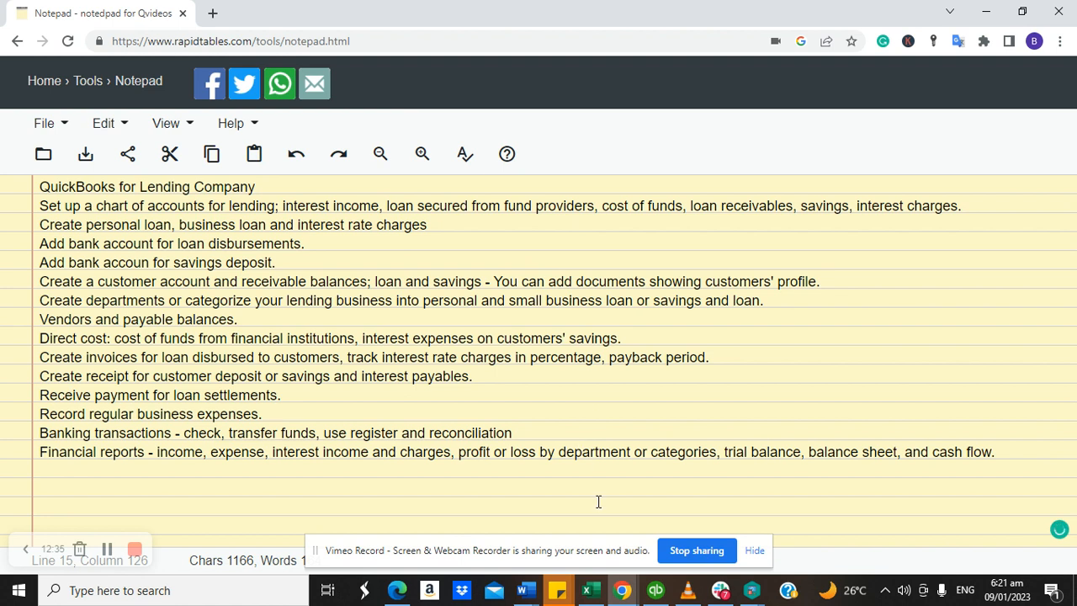
left_click(656, 590)
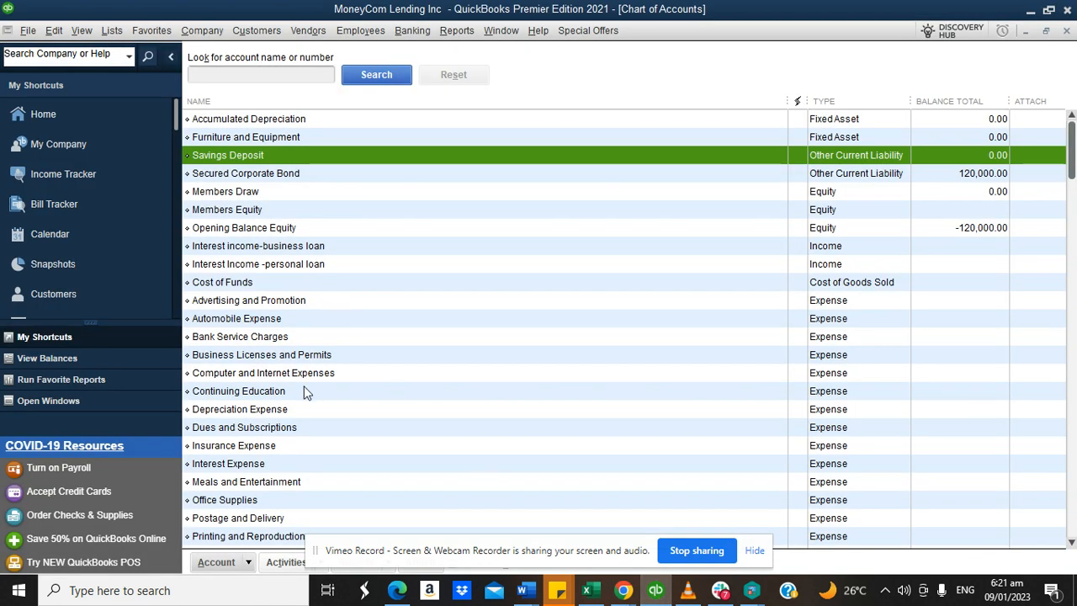
Create a new Other Current Liability account named "Interest Expenses or Charges" and save it.
left_click(237, 565)
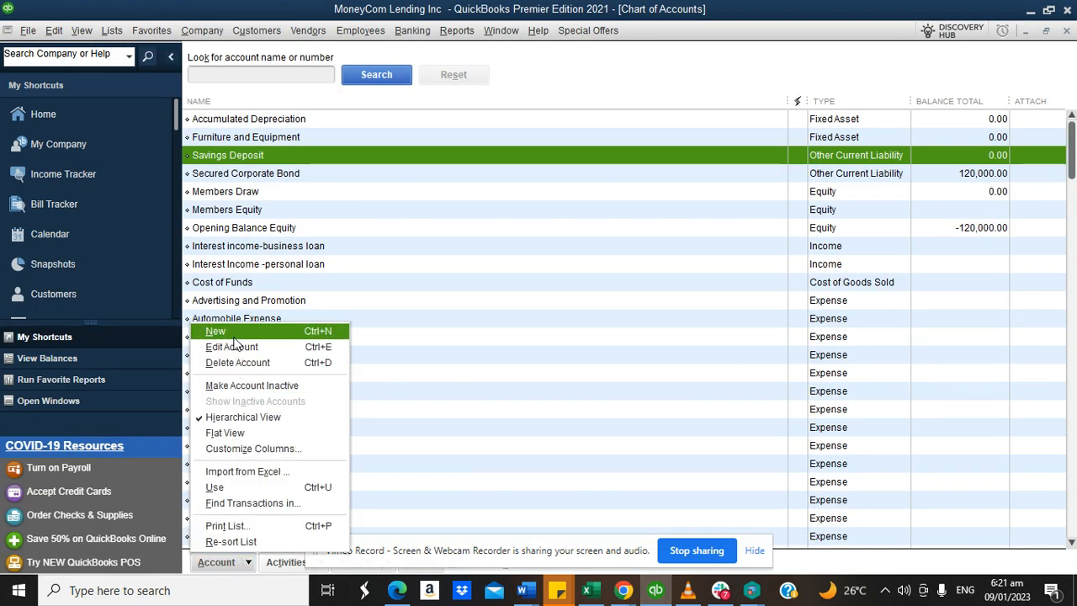
left_click(227, 332)
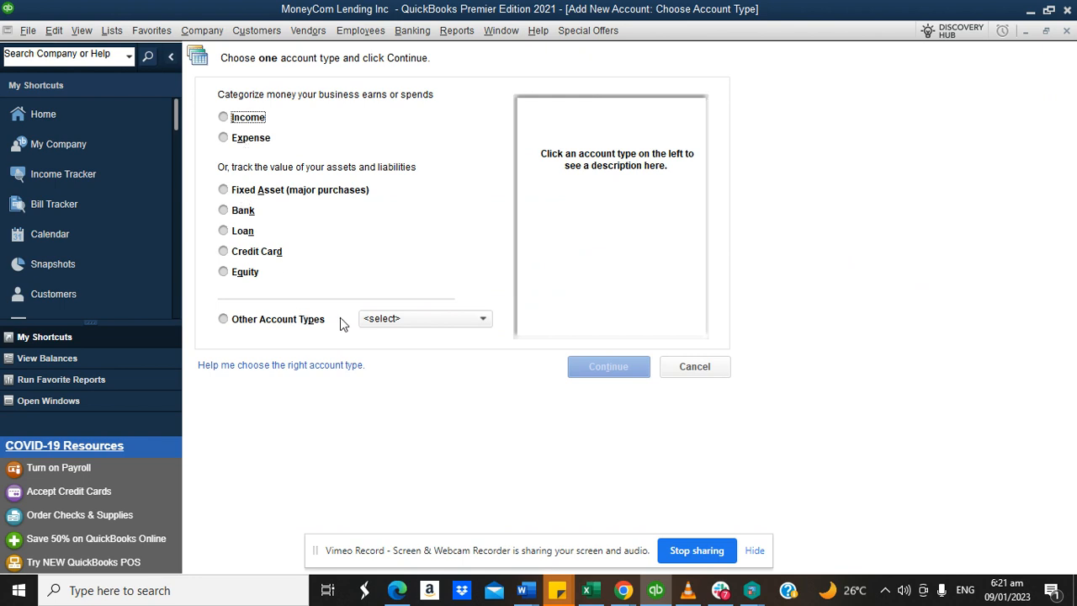
left_click(369, 320)
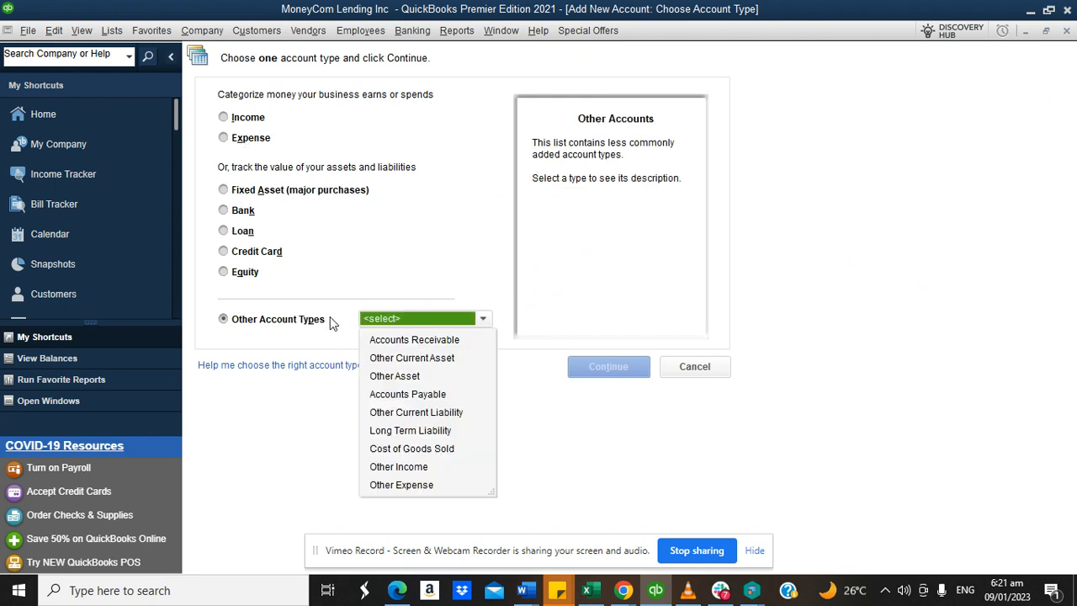
left_click(412, 412)
left_click(628, 368)
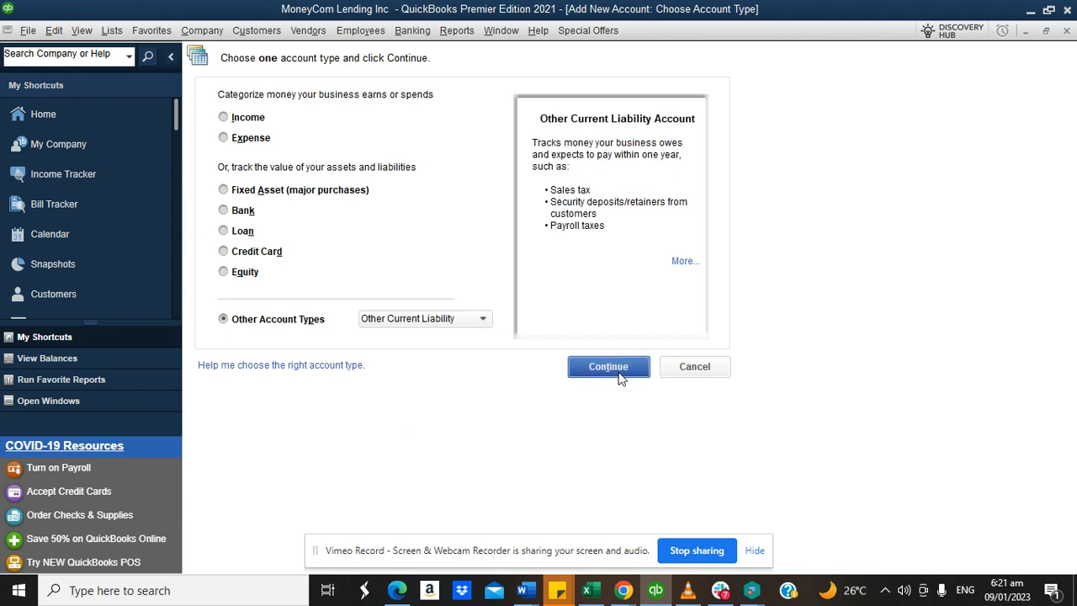
type("In")
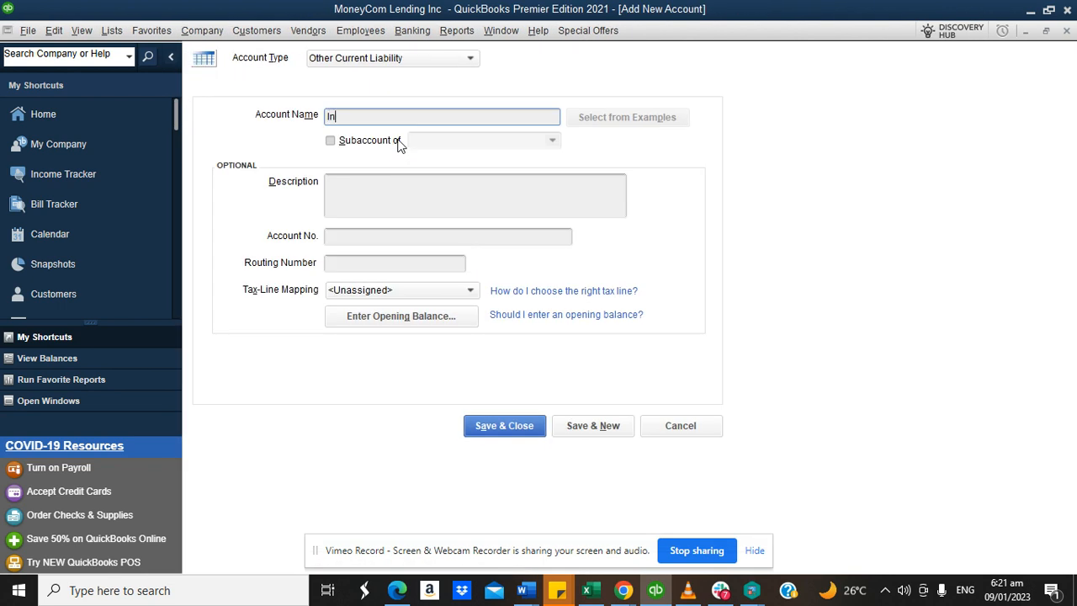
type("terest Expenses or Charges")
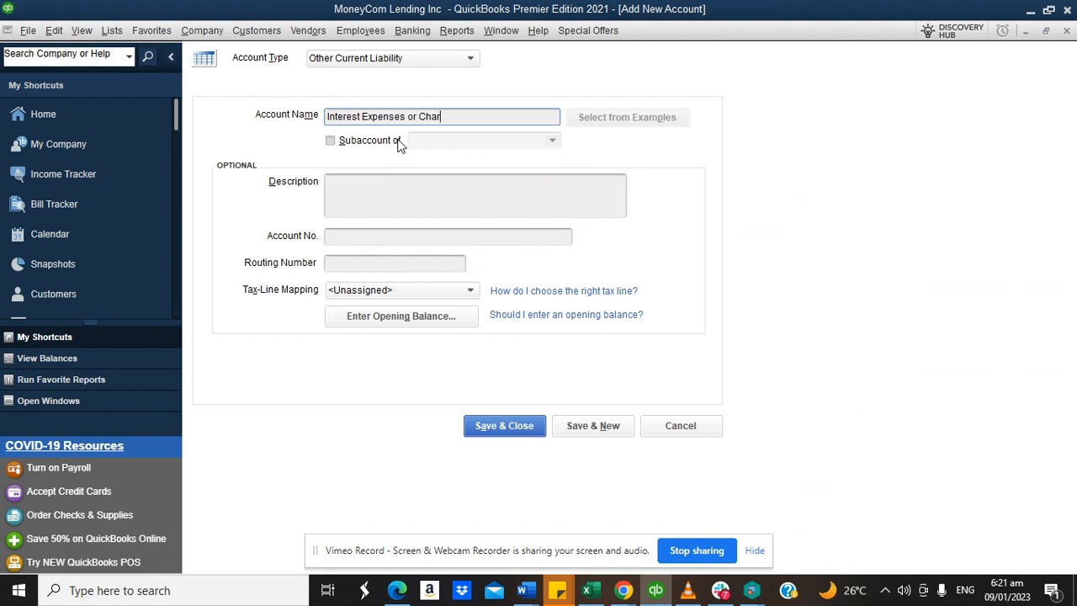
left_click(501, 424)
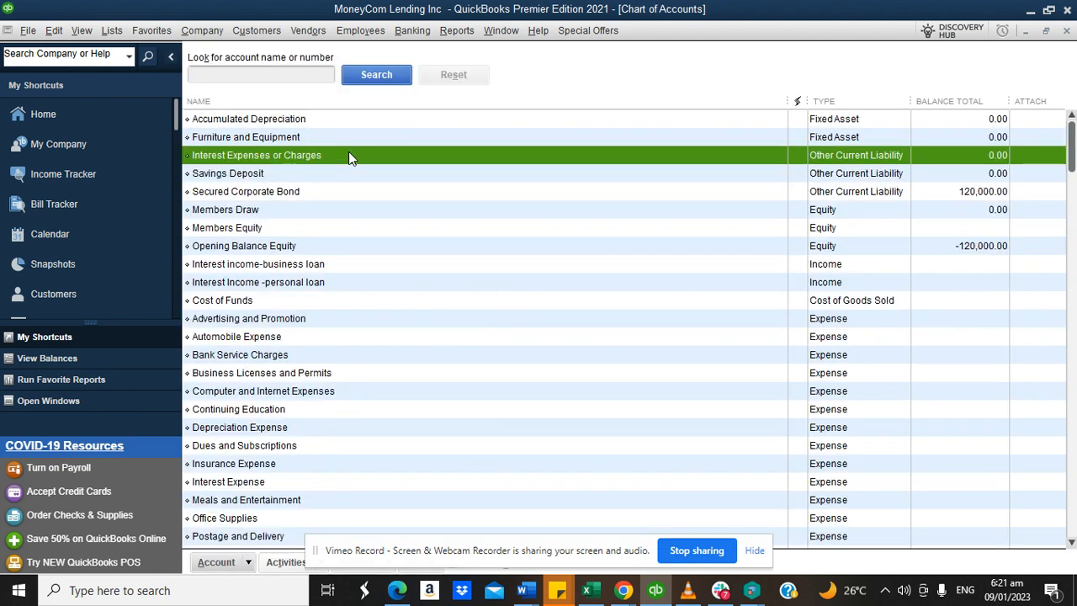
Change the account type of Interest Expenses or Charges to Cost of Goods Sold and save the change.
right_click(349, 159)
left_click(380, 215)
left_click(357, 61)
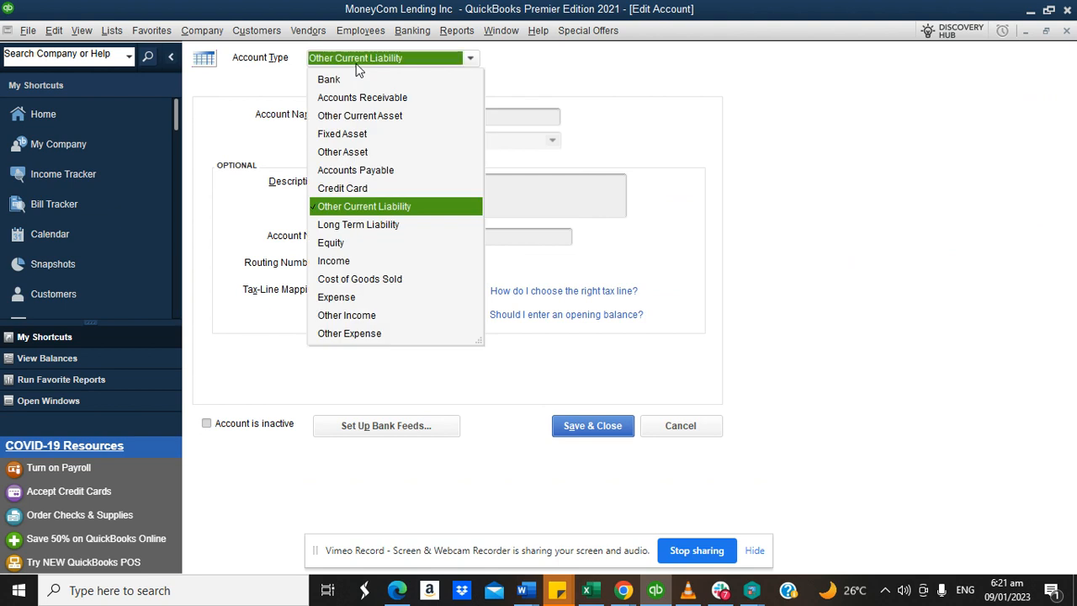
left_click(370, 282)
left_click(591, 425)
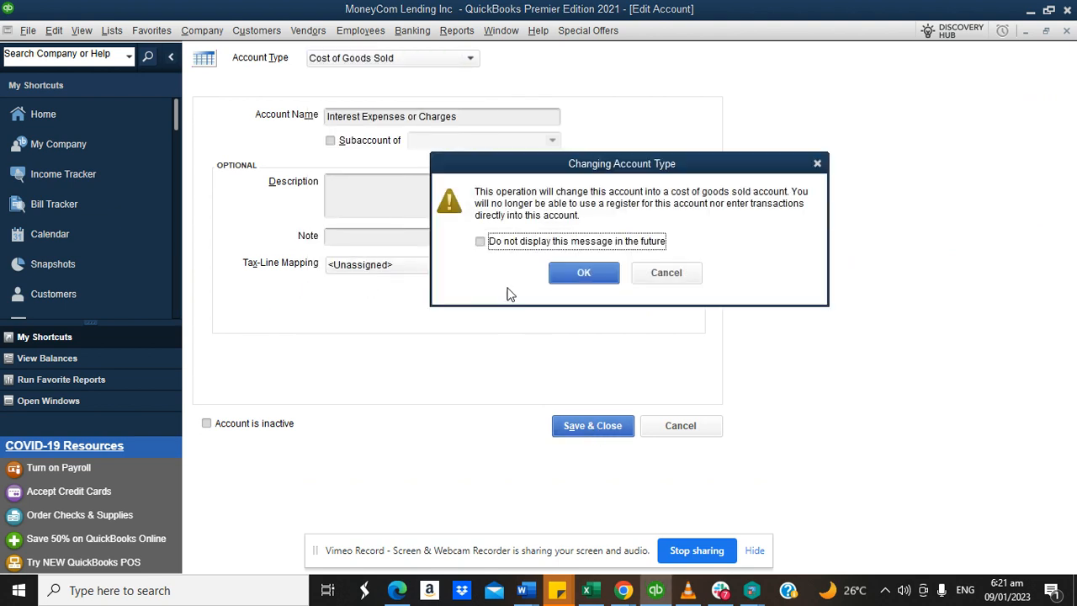
left_click(584, 275)
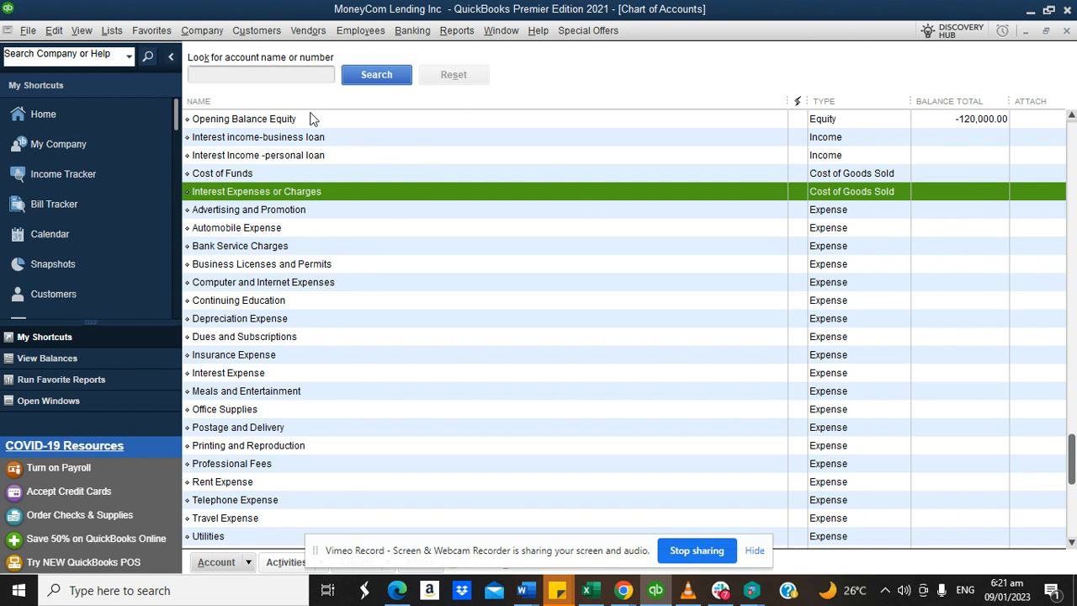
Review the business loan interest income, Cost of Funds and Interest Expenses or Charges accounts in the chart of accounts.
left_click(247, 140)
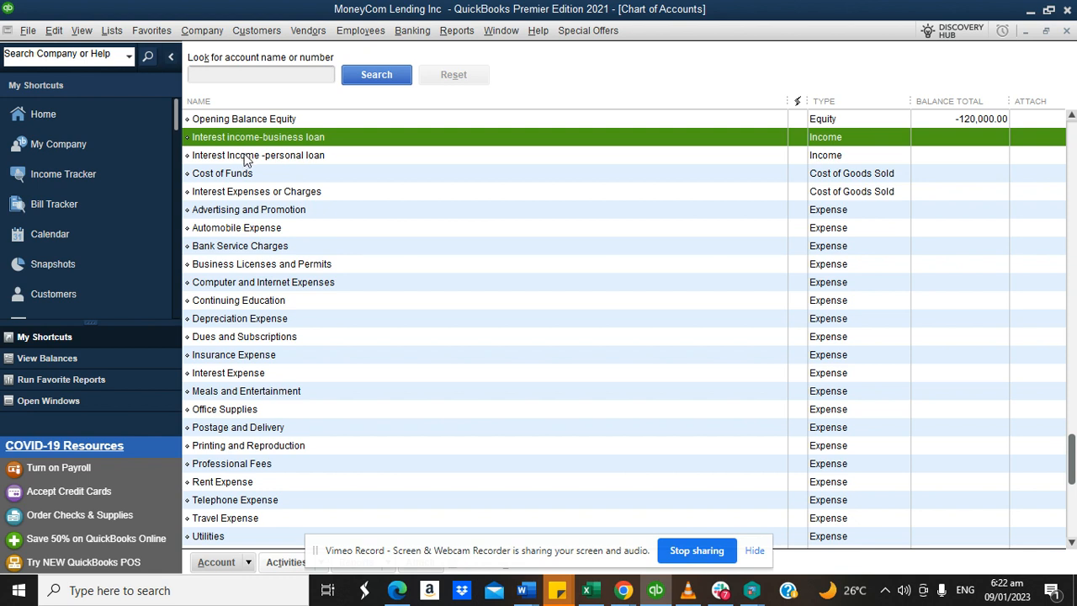
left_click(249, 177)
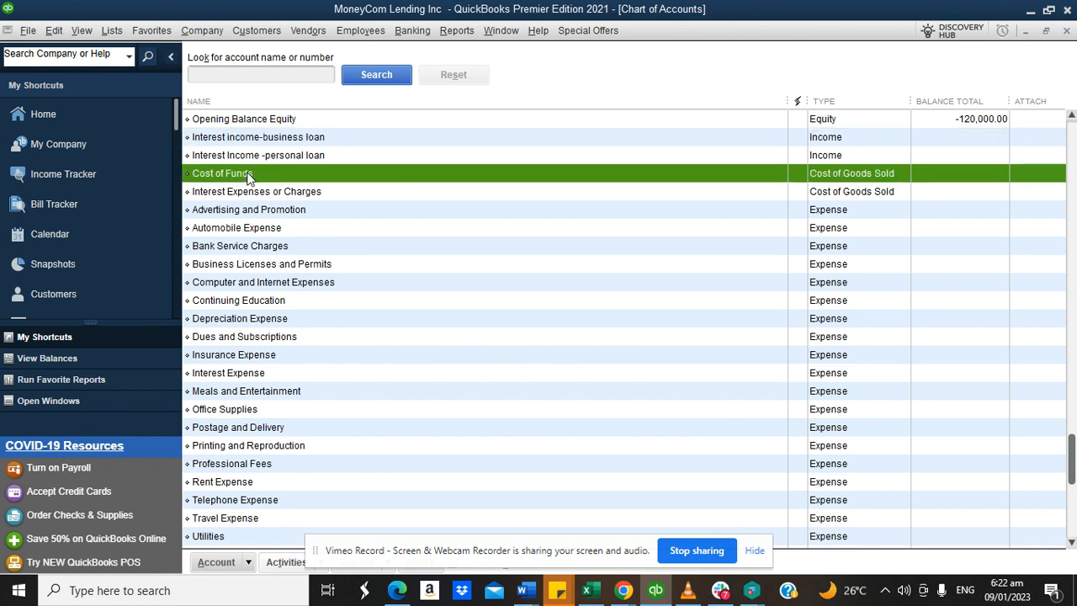
left_click(249, 196)
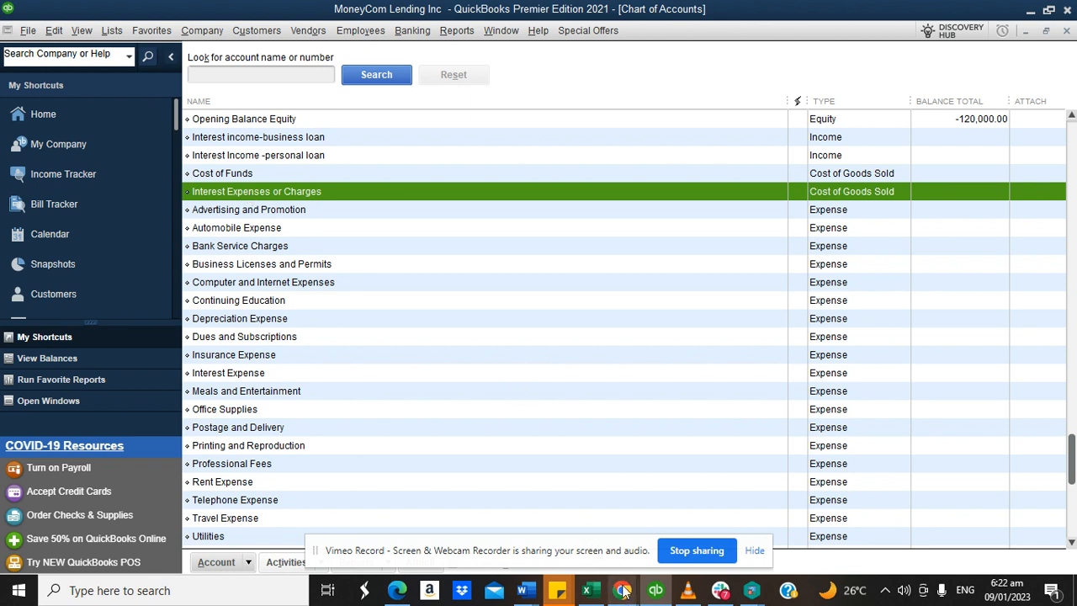
Highlight the outline line about creating personal loan, business loan and interest rate charges in the online Notepad, and return to QuickBooks.
mouse_move(623, 591)
left_click(596, 523)
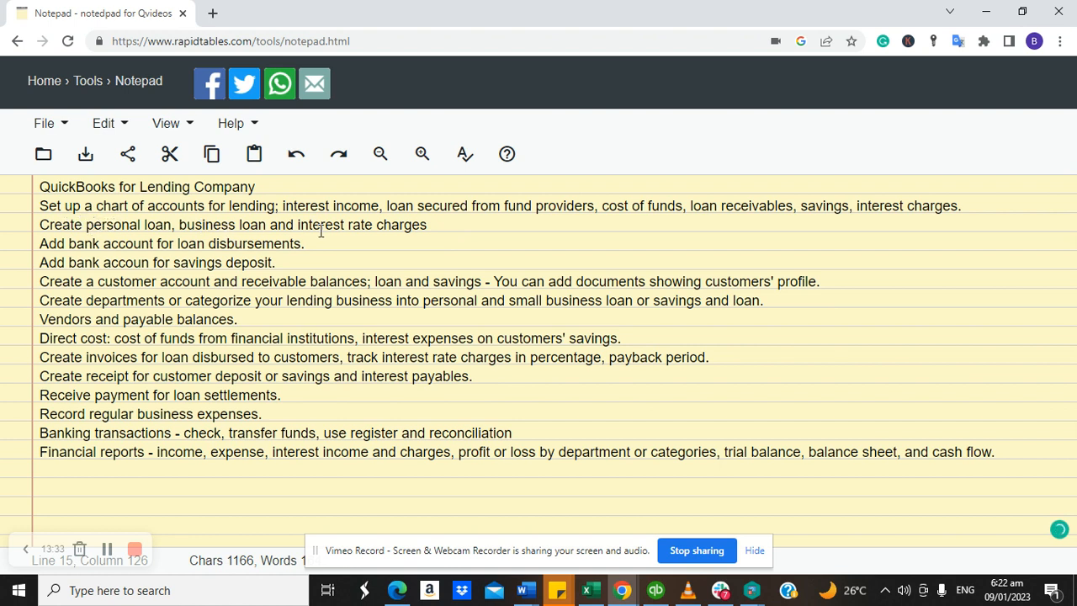
left_click_drag(442, 224, 35, 225)
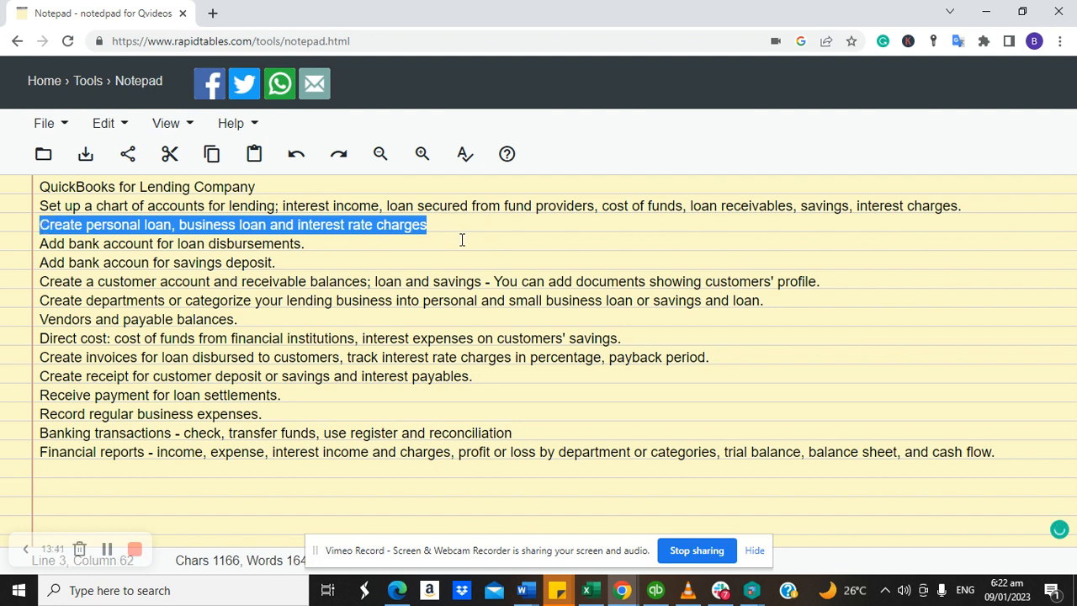
left_click(656, 590)
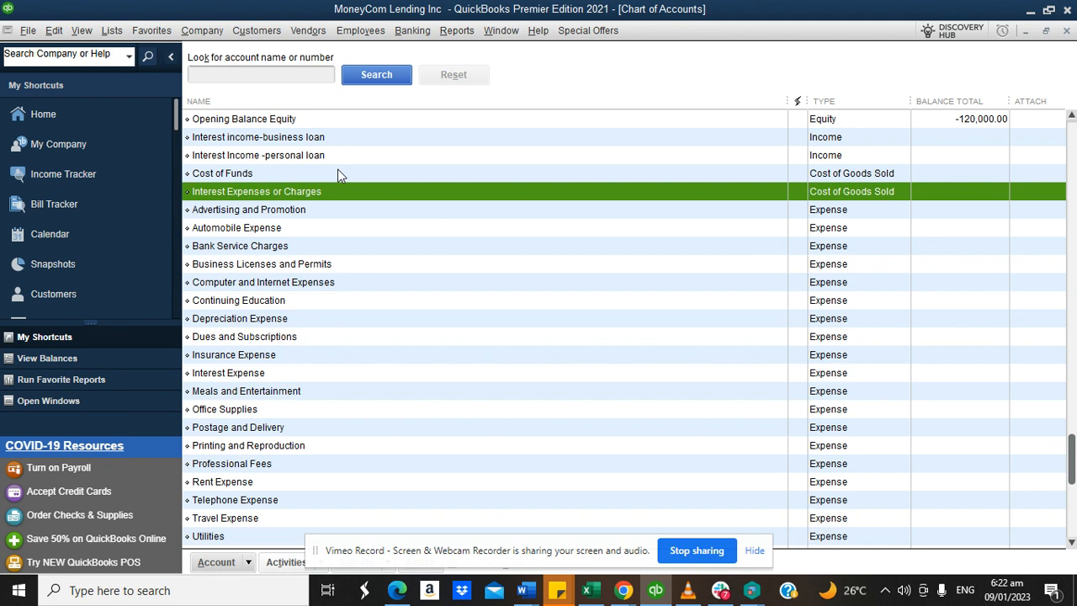
Start a new item of the Service type in the Item List and name it "Personal loan".
left_click(113, 31)
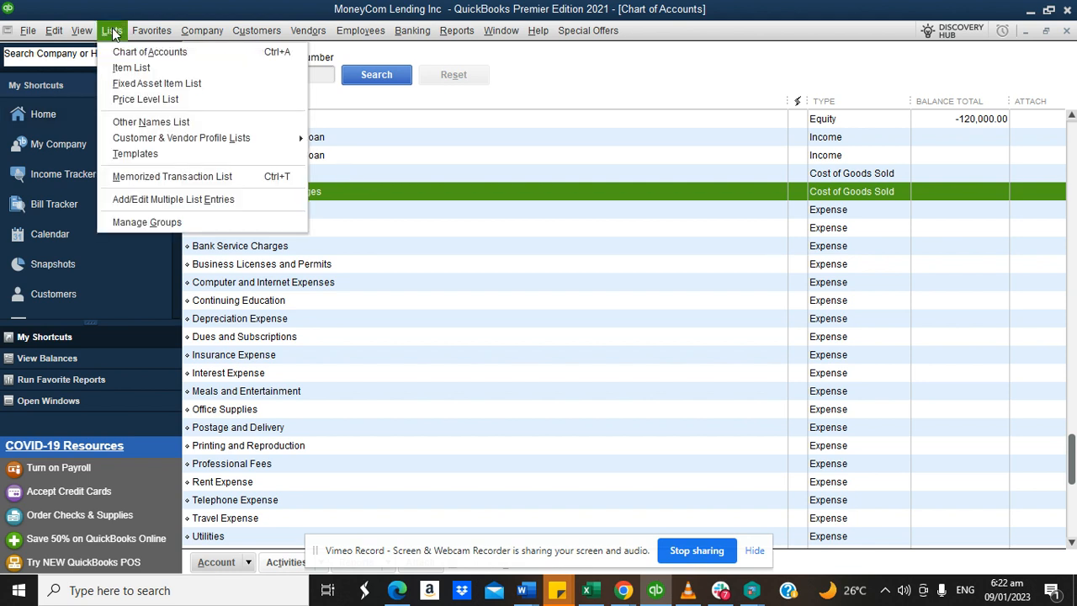
left_click(132, 67)
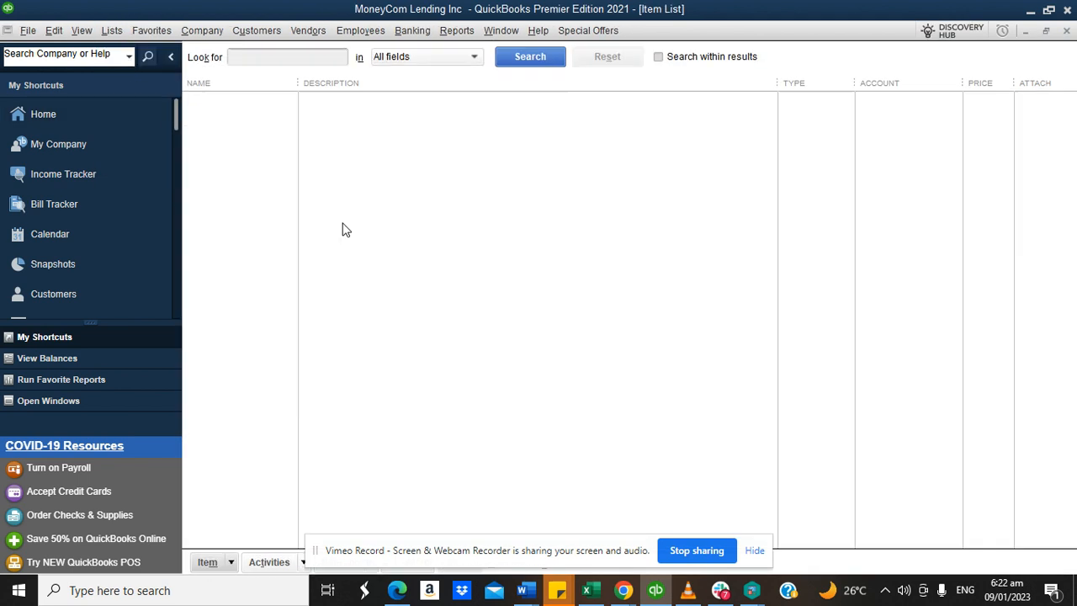
left_click(232, 563)
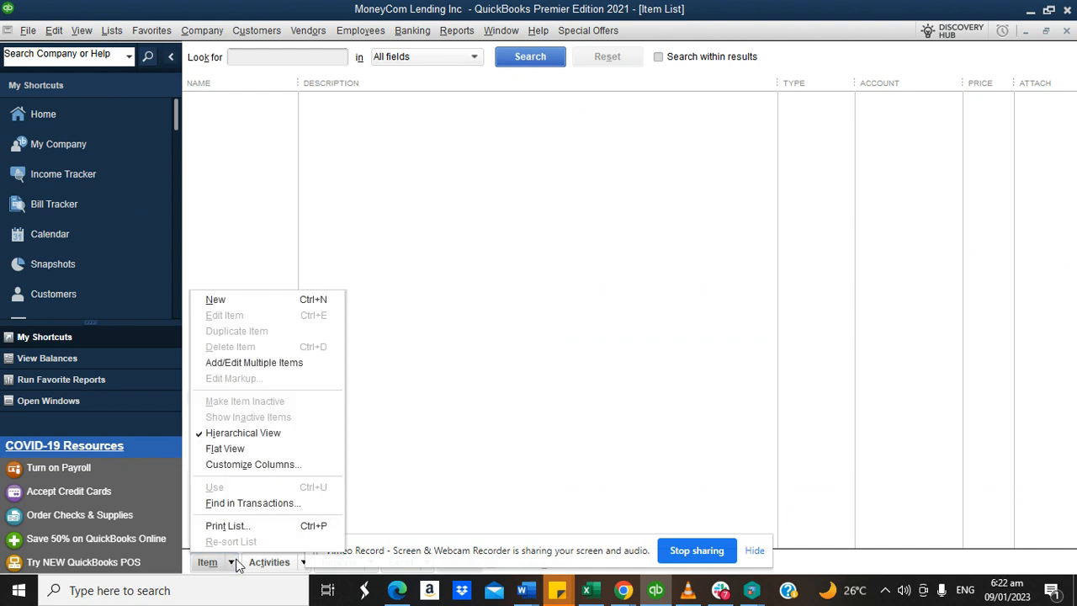
left_click(249, 302)
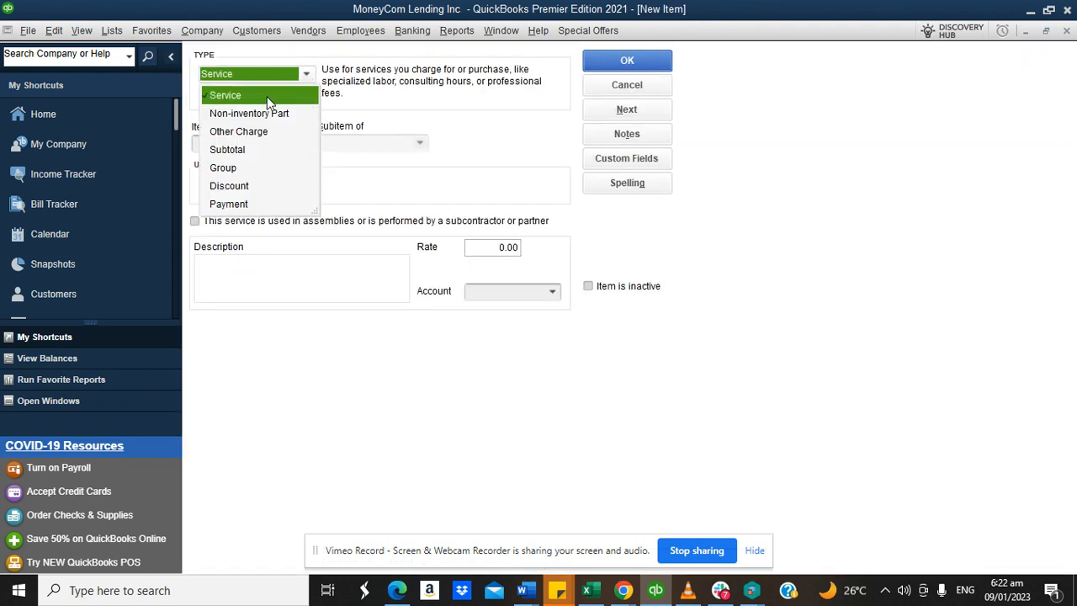
left_click(256, 96)
left_click(239, 142)
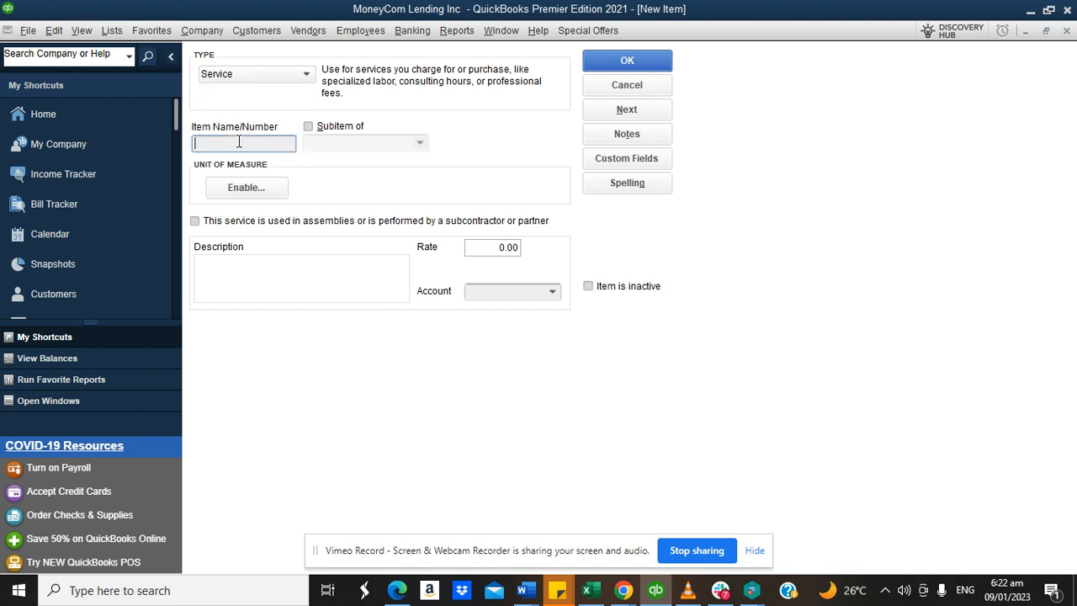
type("Personal loan")
Assign the Personal loan item to the Interest income-business loan account.
left_click(552, 291)
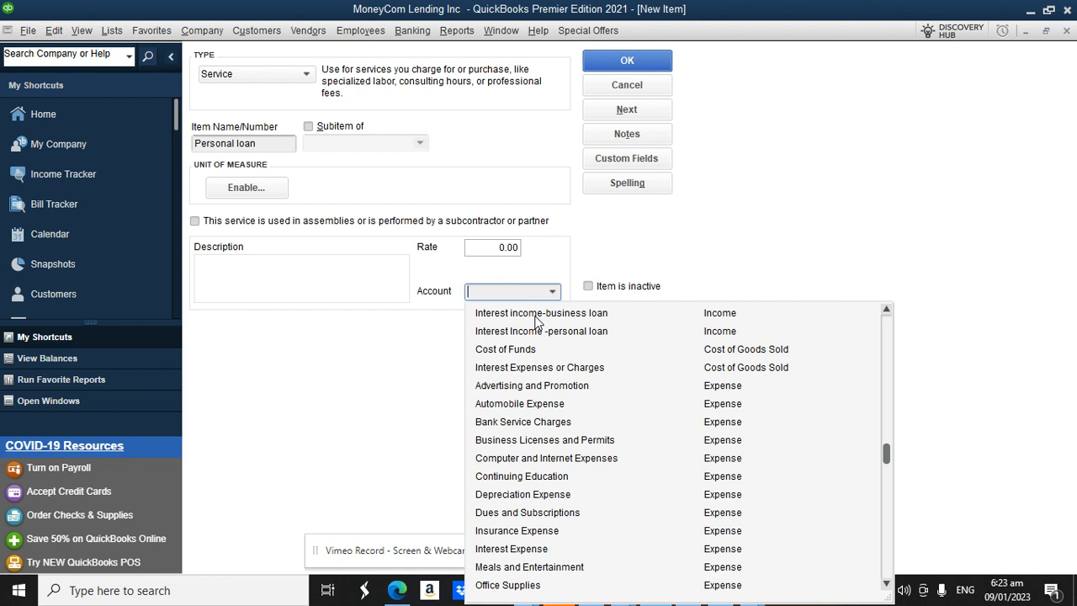
left_click(280, 143)
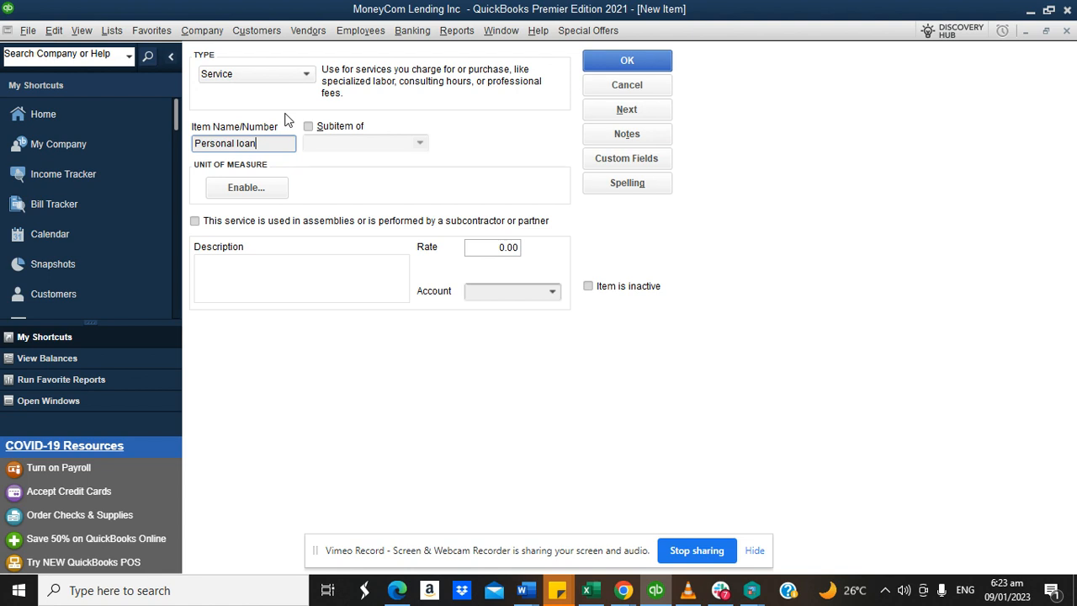
left_click(553, 292)
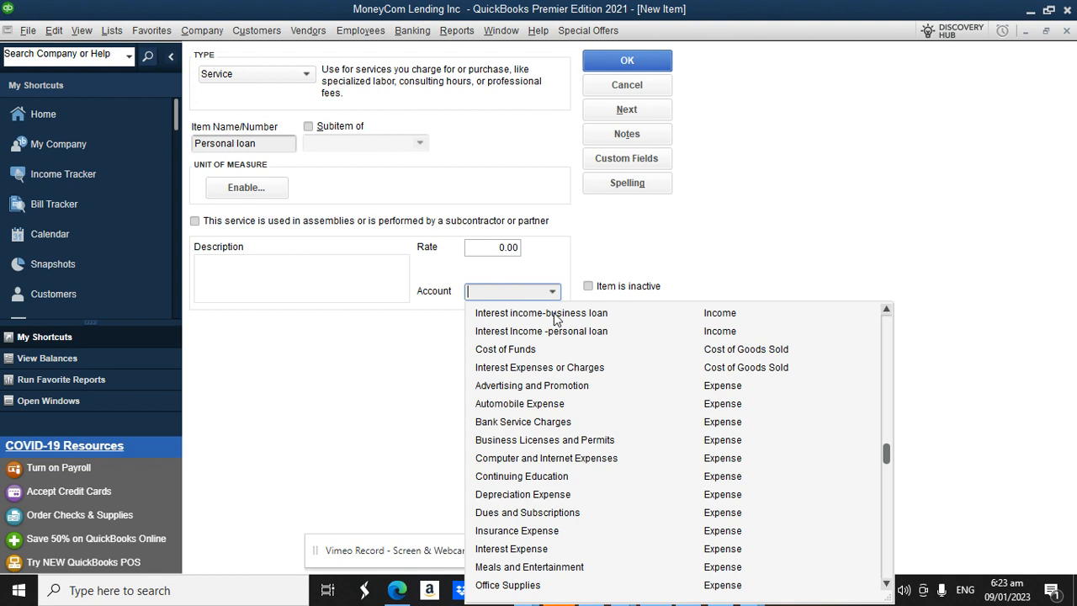
left_click(556, 313)
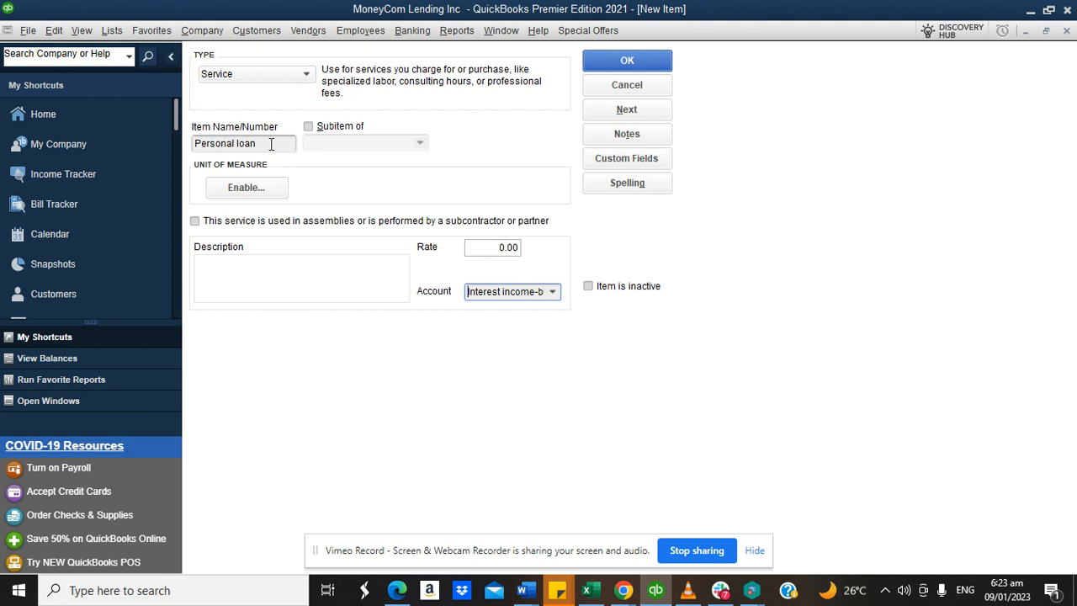
left_click(553, 290)
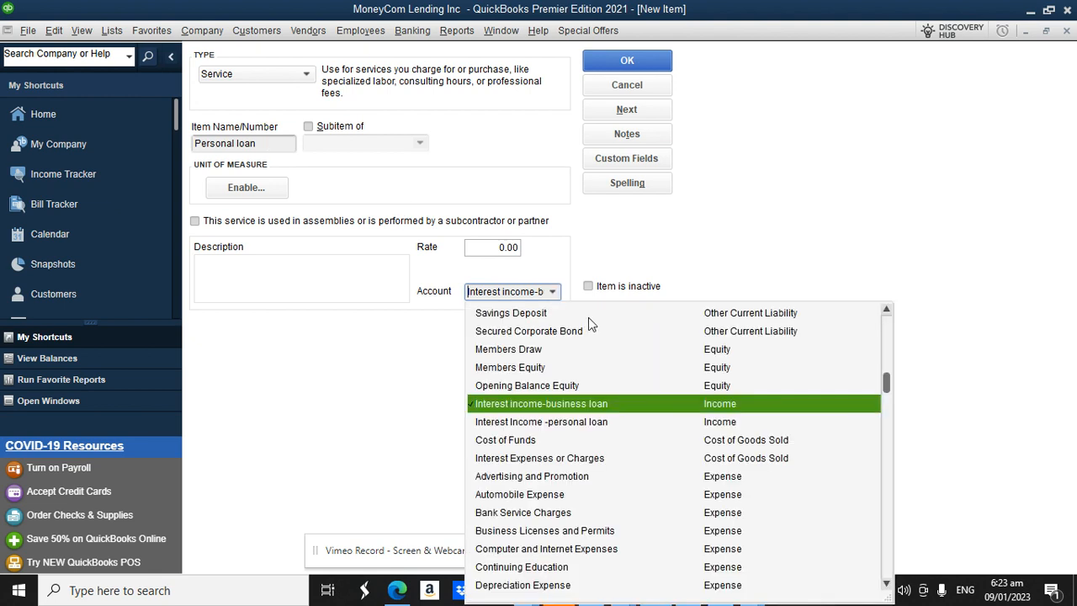
left_click(612, 404)
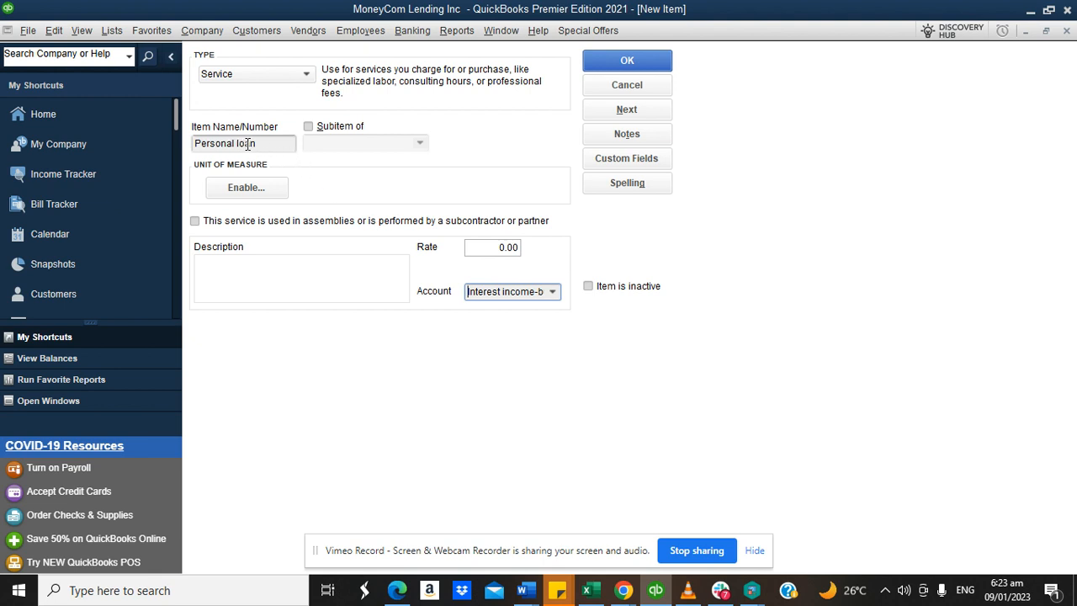
left_click_drag(269, 143, 193, 141)
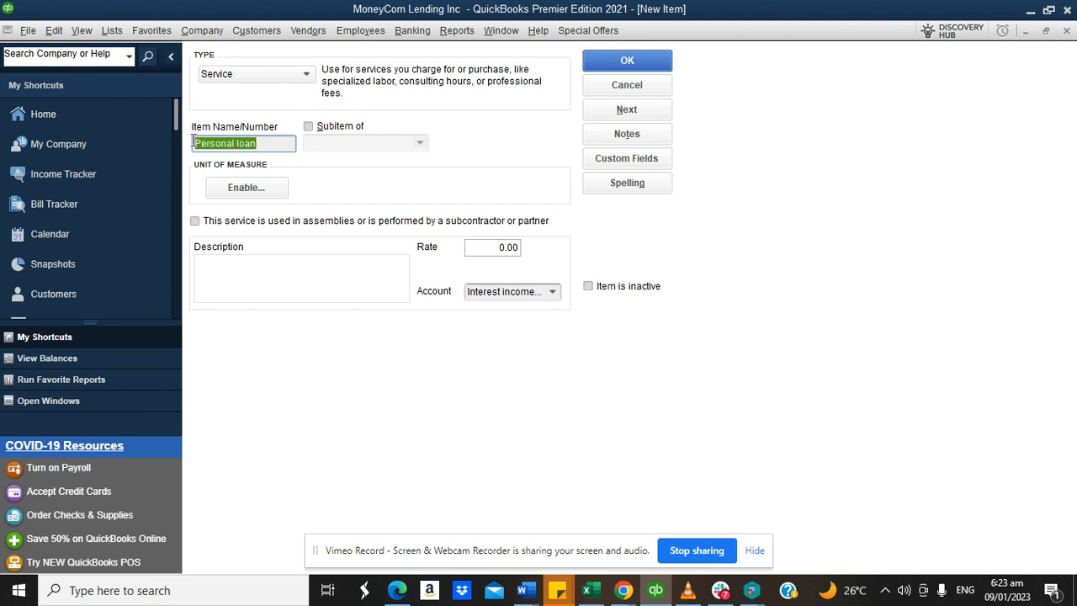
left_click(554, 292)
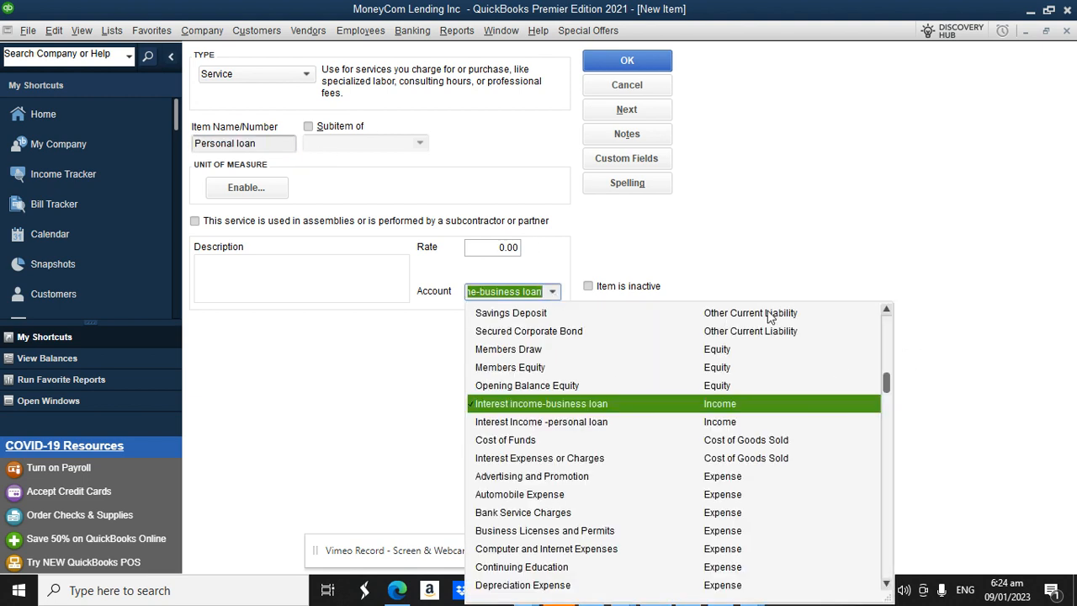
left_click(717, 248)
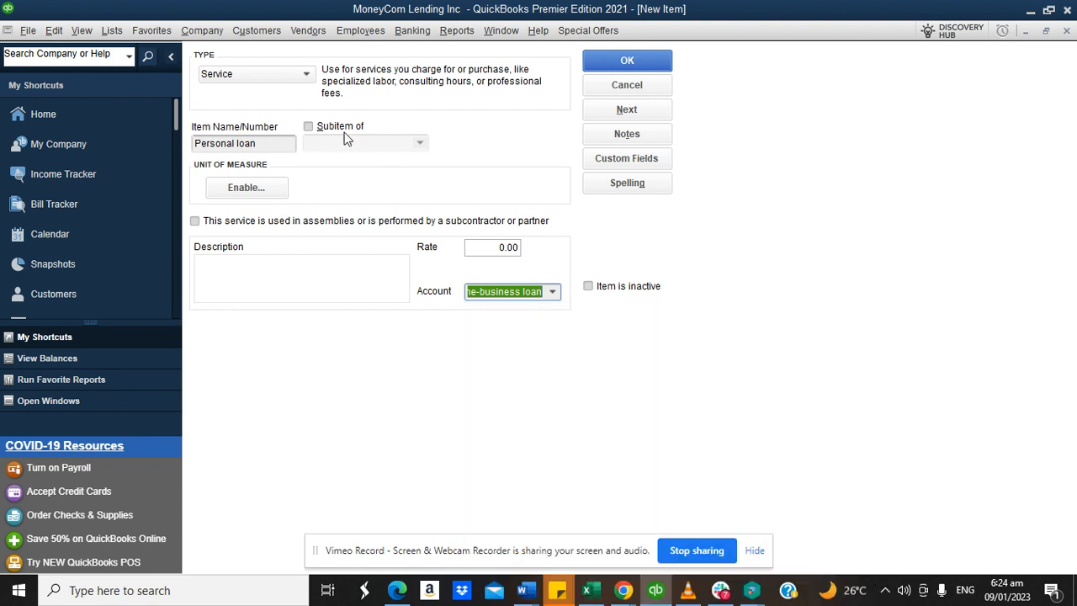
Start a new account of the Bank type in the chart of accounts and name it "Bank of America".
left_click(112, 31)
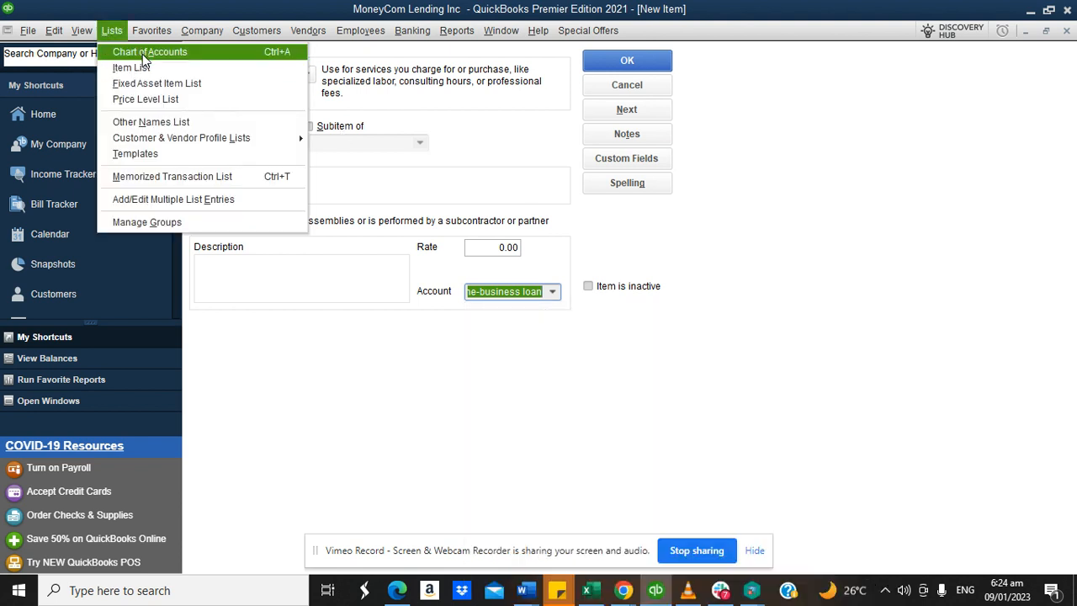
left_click(143, 52)
left_click(249, 566)
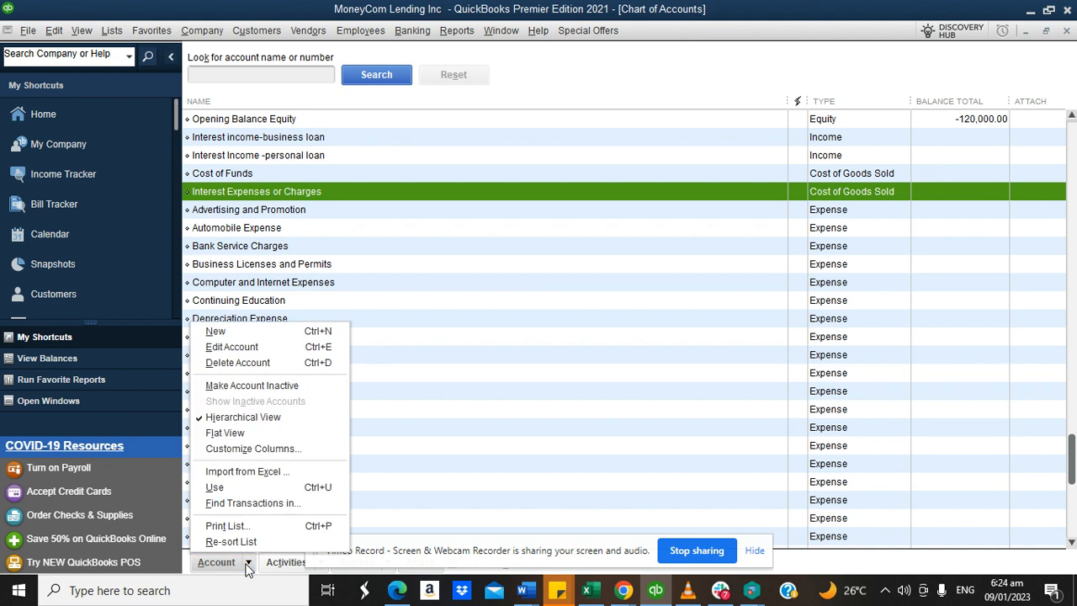
left_click(261, 332)
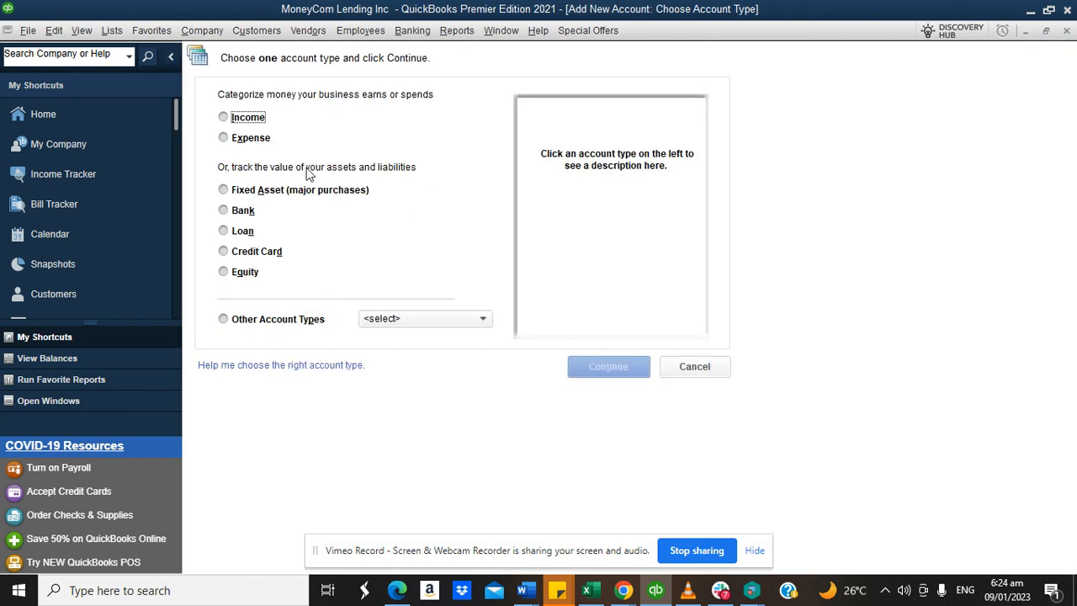
left_click(236, 211)
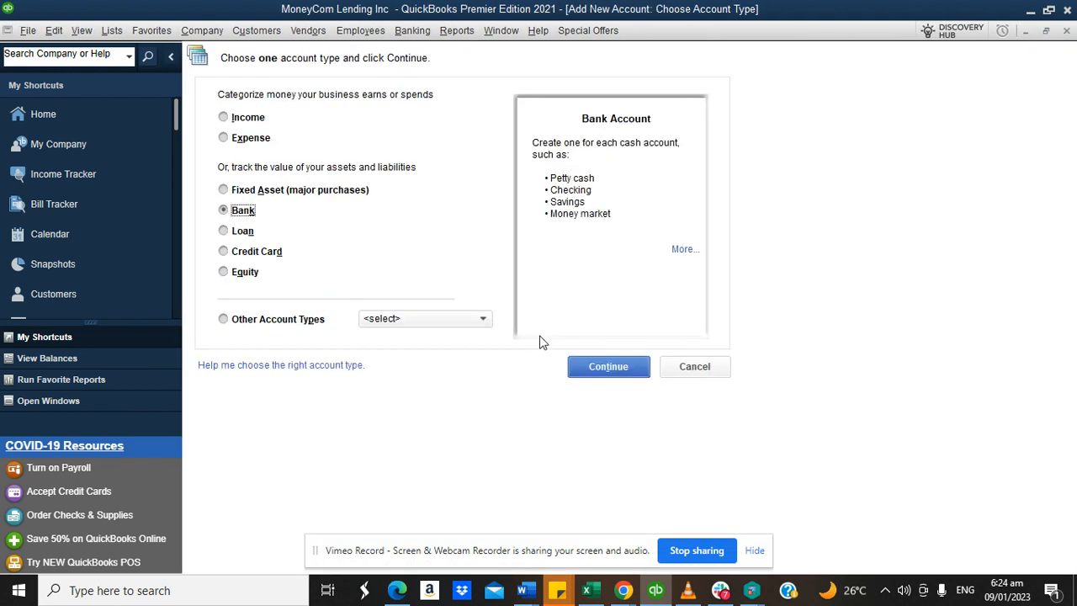
left_click(603, 366)
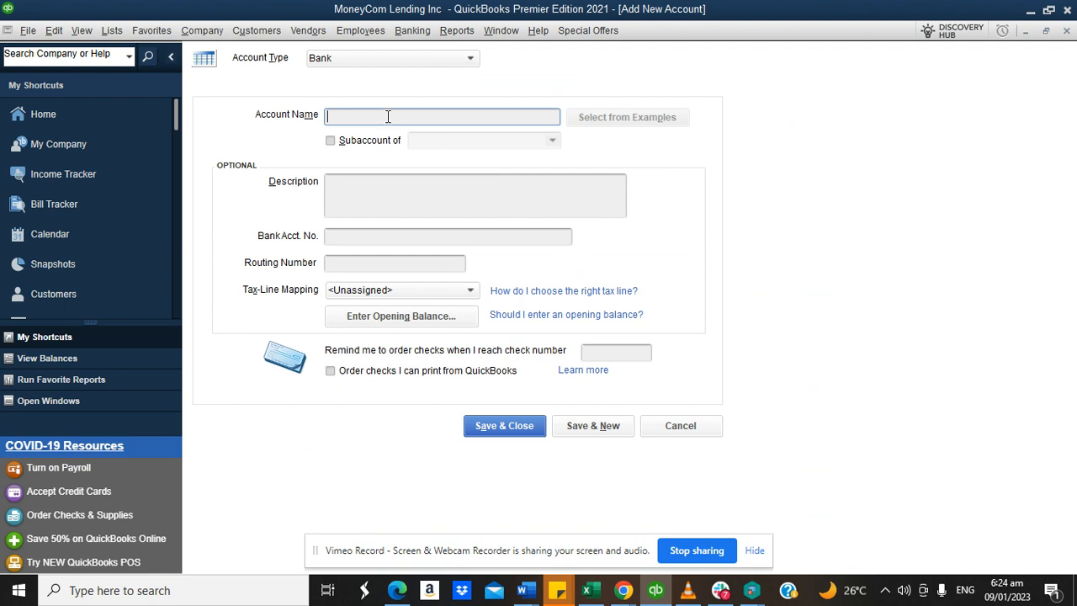
type("Bank of America")
Set the Bank of America account's opening balance to 34,000,000.00 with a statement ending date of 31/12/2022.
left_click(421, 313)
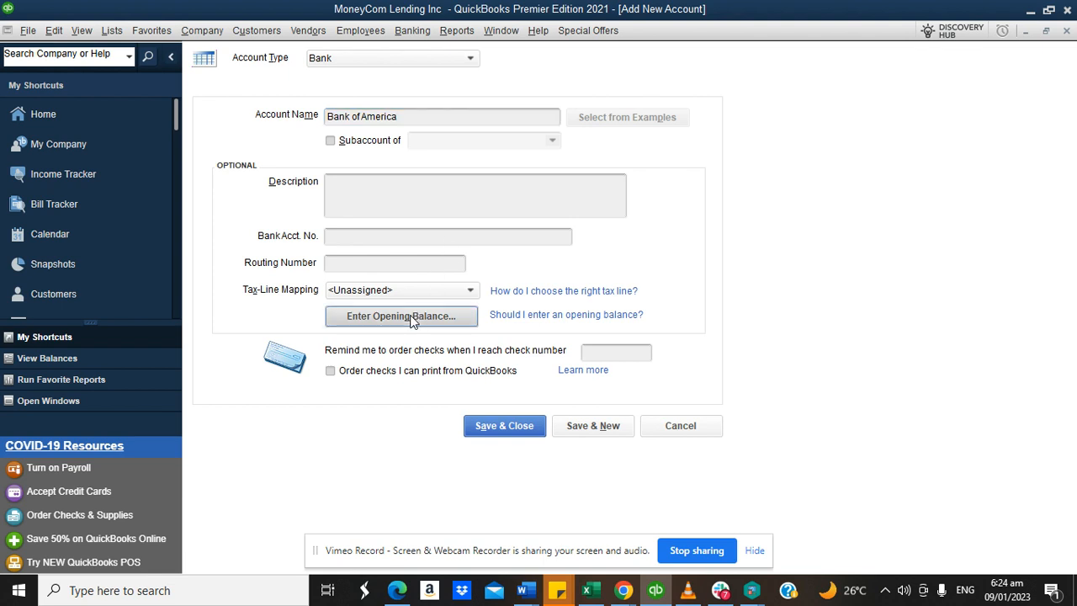
type("3")
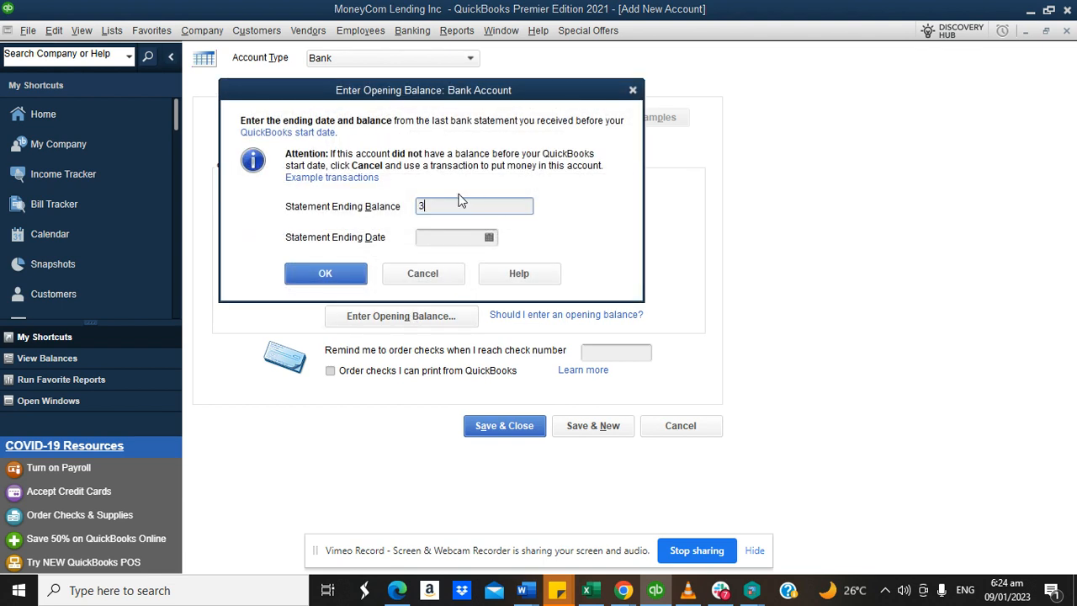
type("4,000,000000")
left_click(489, 238)
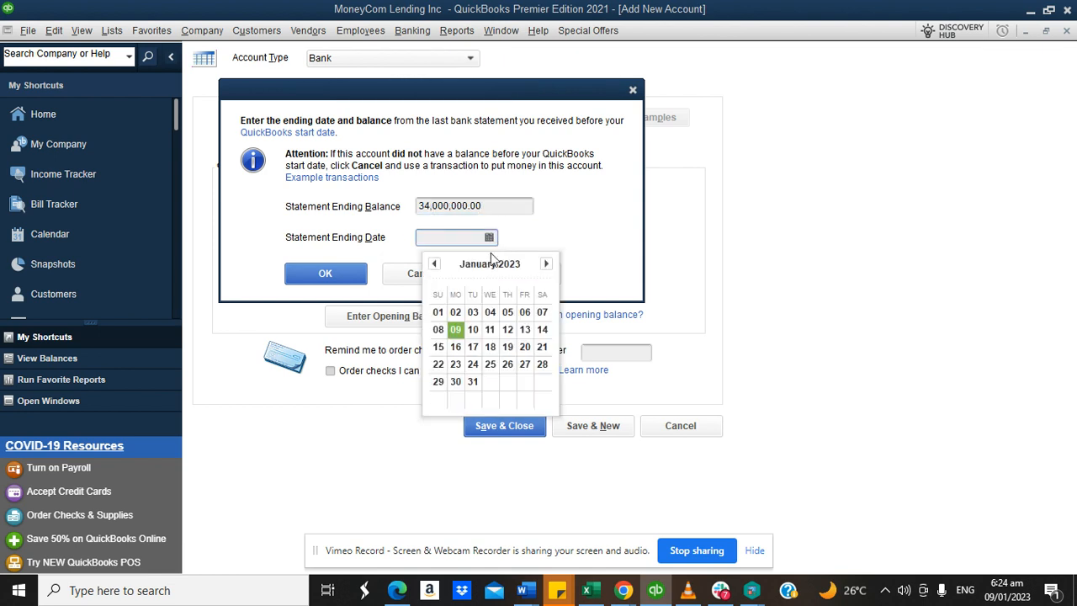
left_click(435, 264)
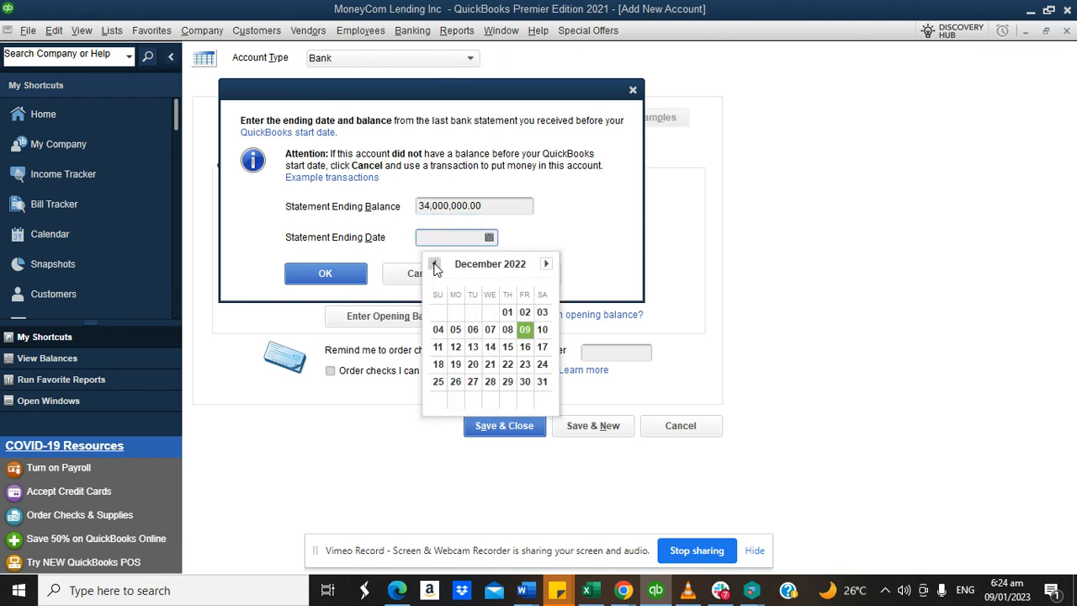
left_click(542, 381)
left_click(341, 283)
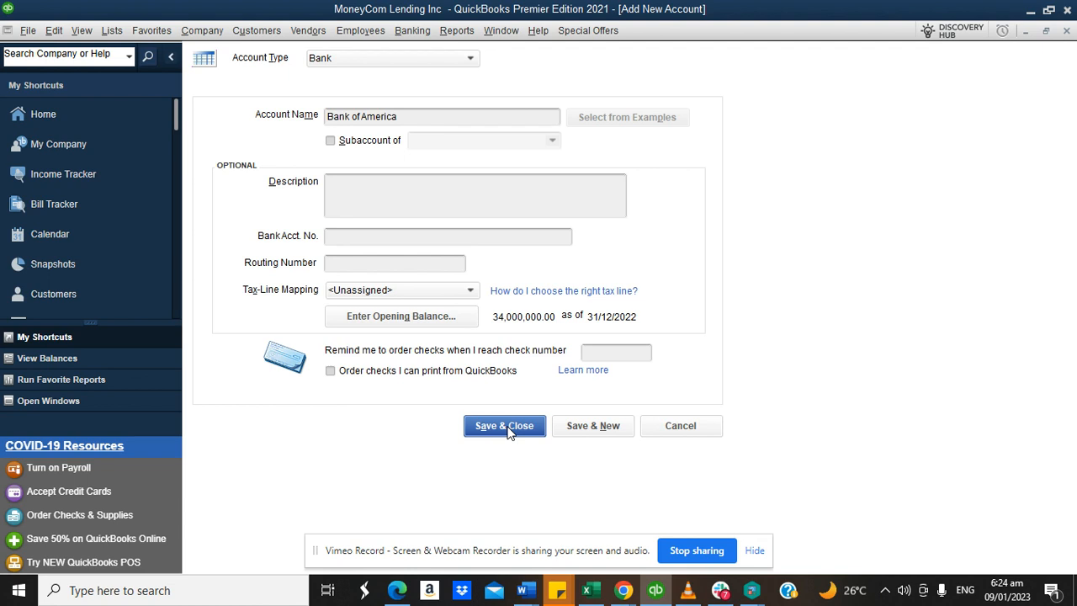
Save the new bank account without setting up bank feeds and return to the unfinished Personal loan item.
key("Return")
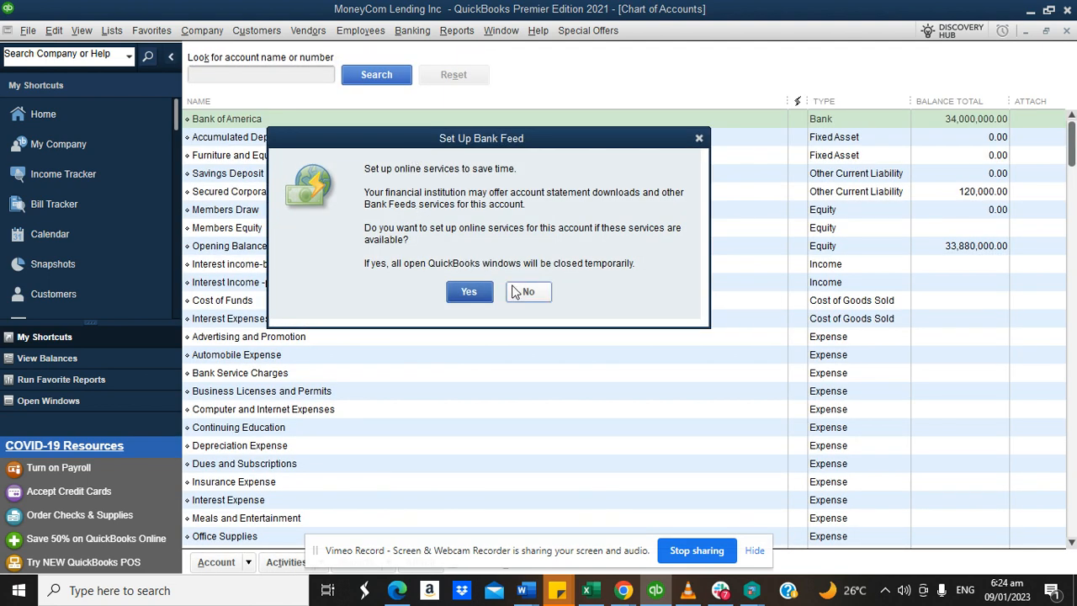
left_click(516, 292)
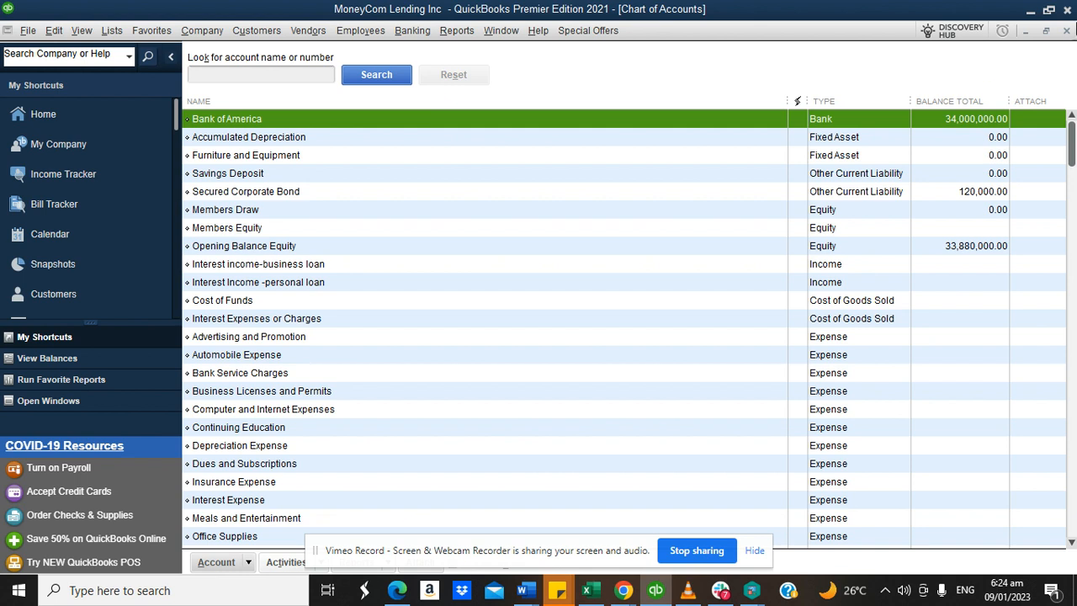
left_click(1068, 31)
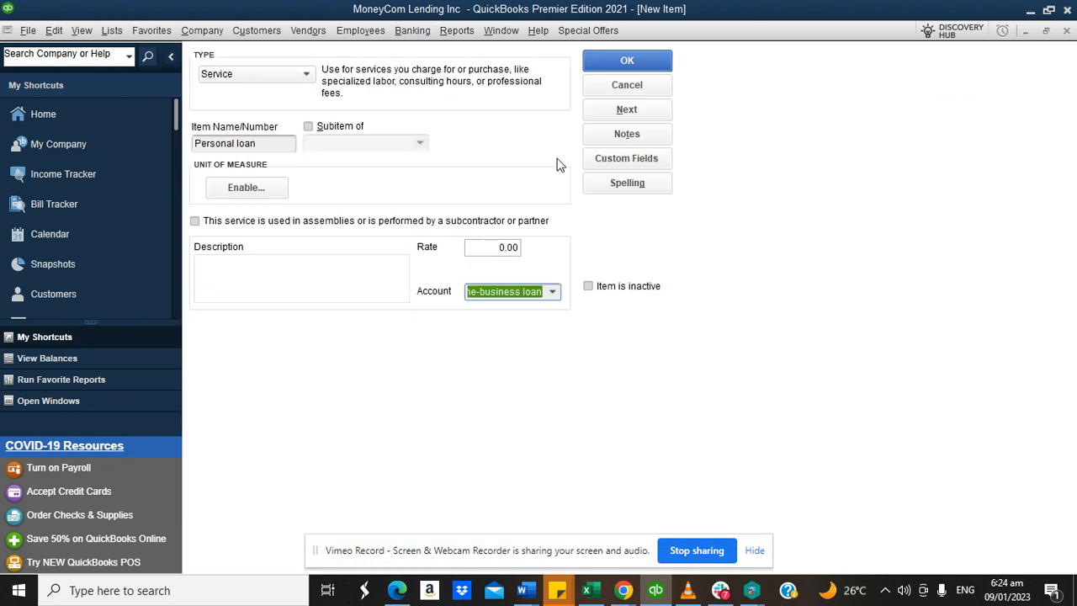
Assign the Personal loan item to the Bank of America account and save the item.
left_click(554, 292)
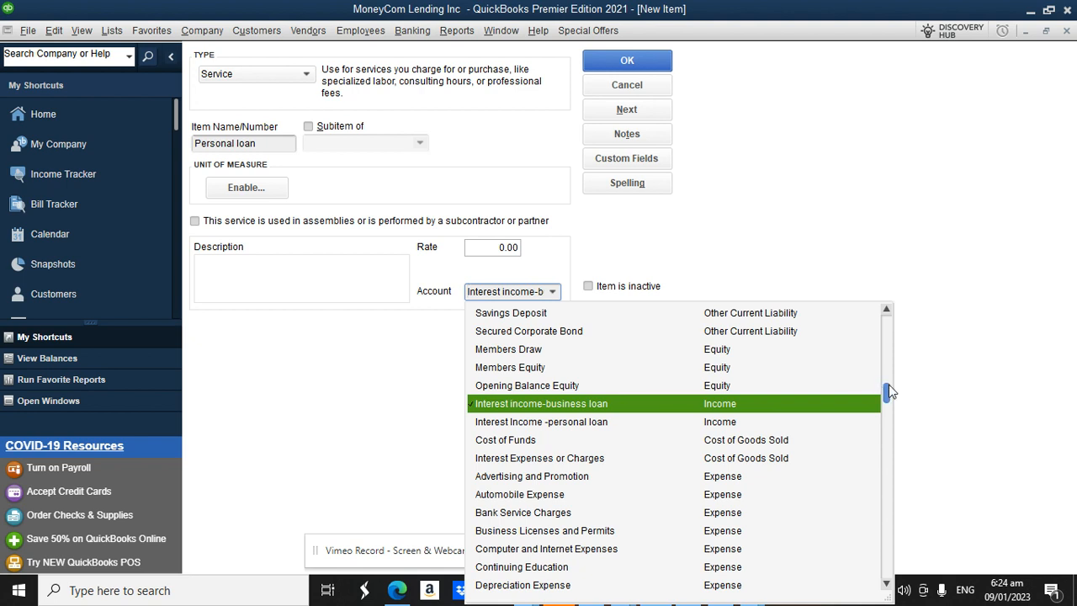
left_click_drag(889, 375, 881, 317)
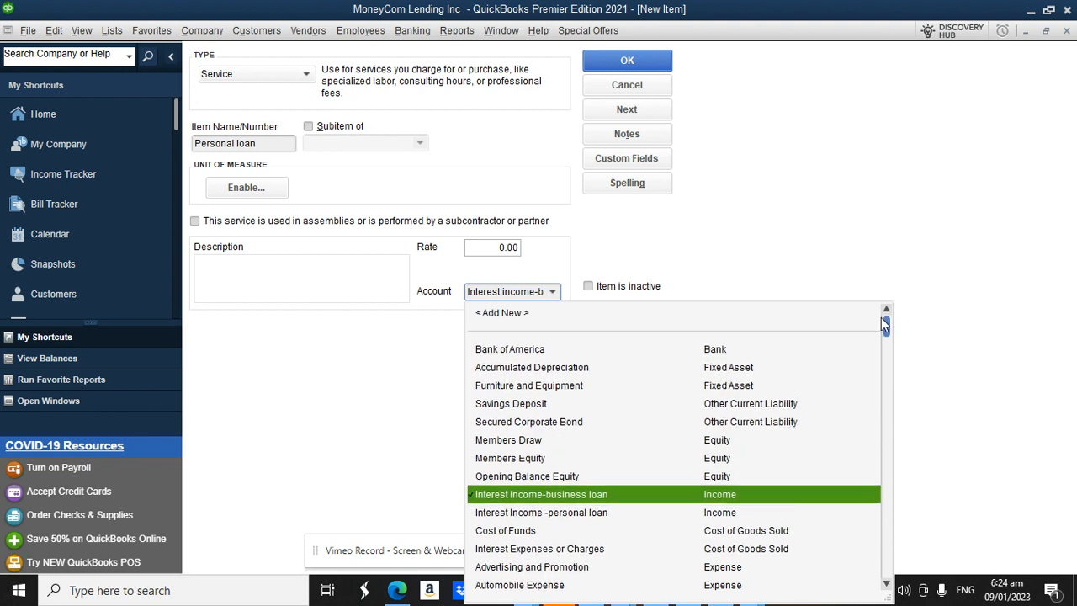
left_click(513, 350)
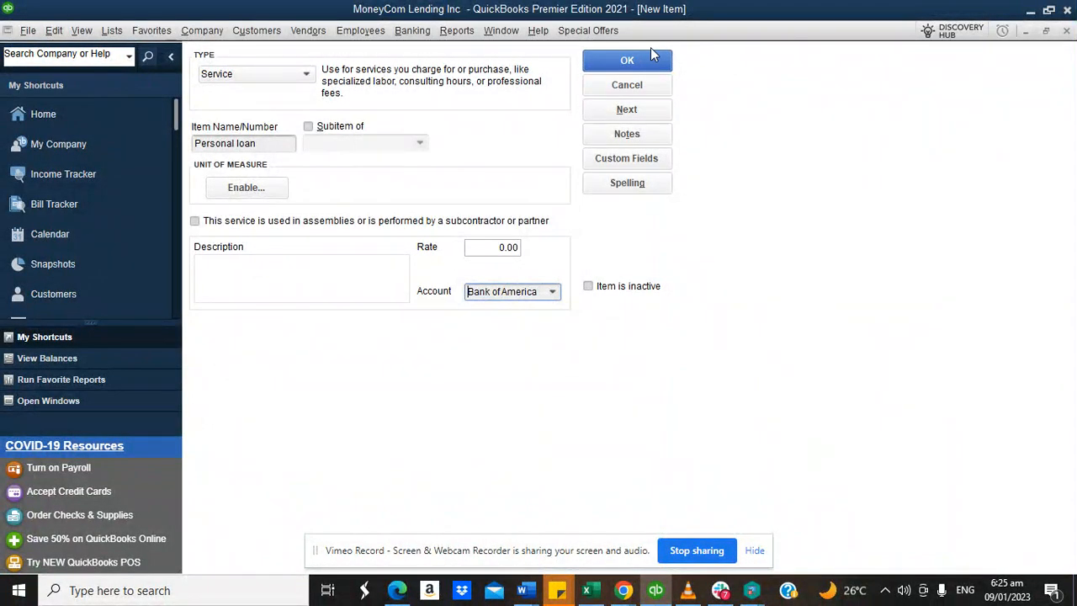
left_click(630, 60)
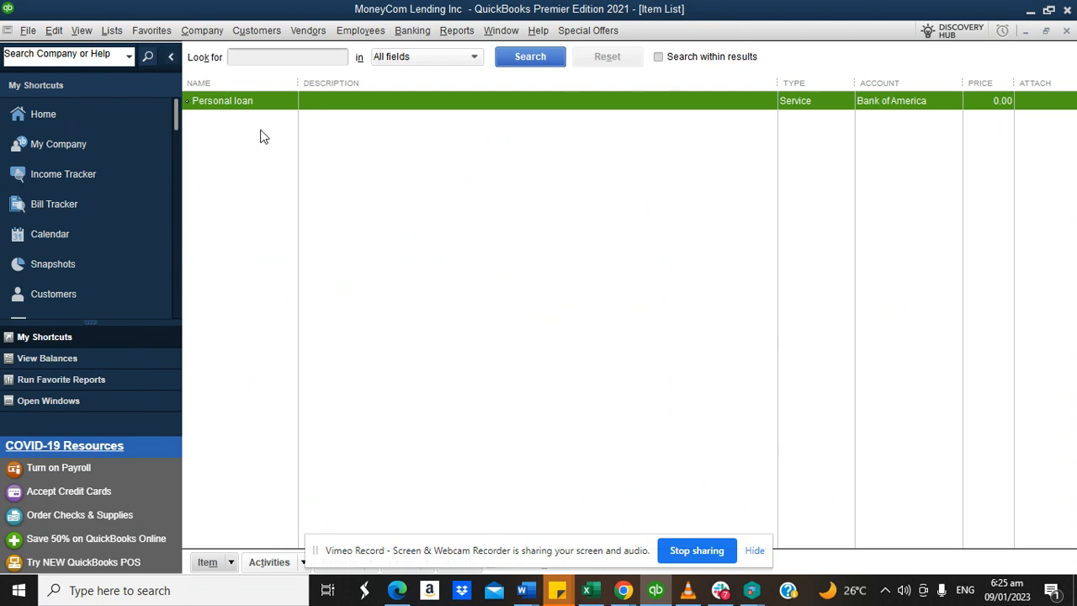
Start a new item of the Other Charge type in the Item List and name it "Interest on personal loan".
left_click(227, 562)
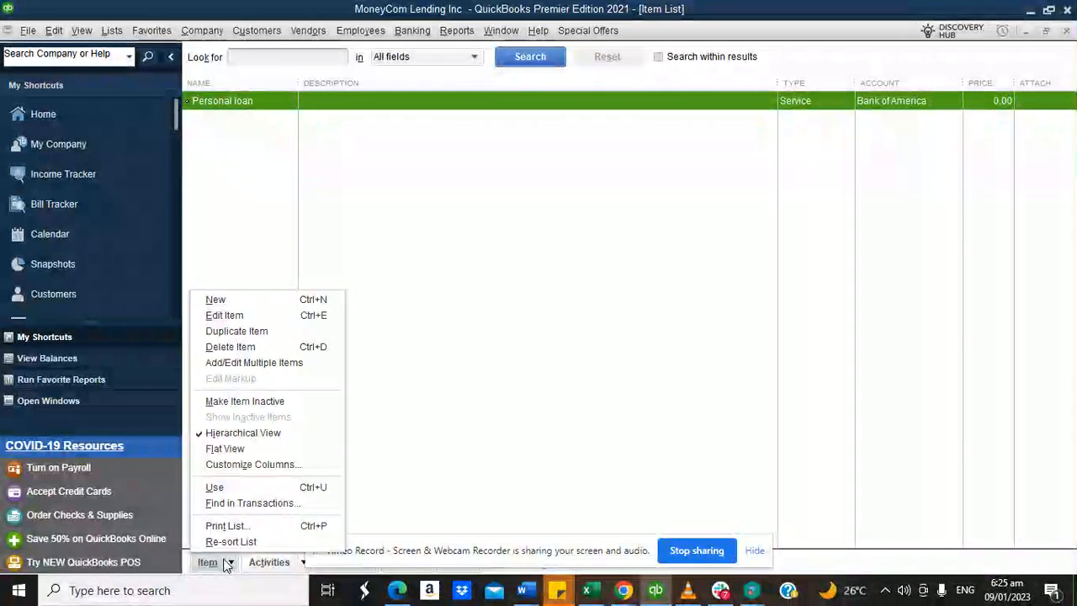
left_click(238, 301)
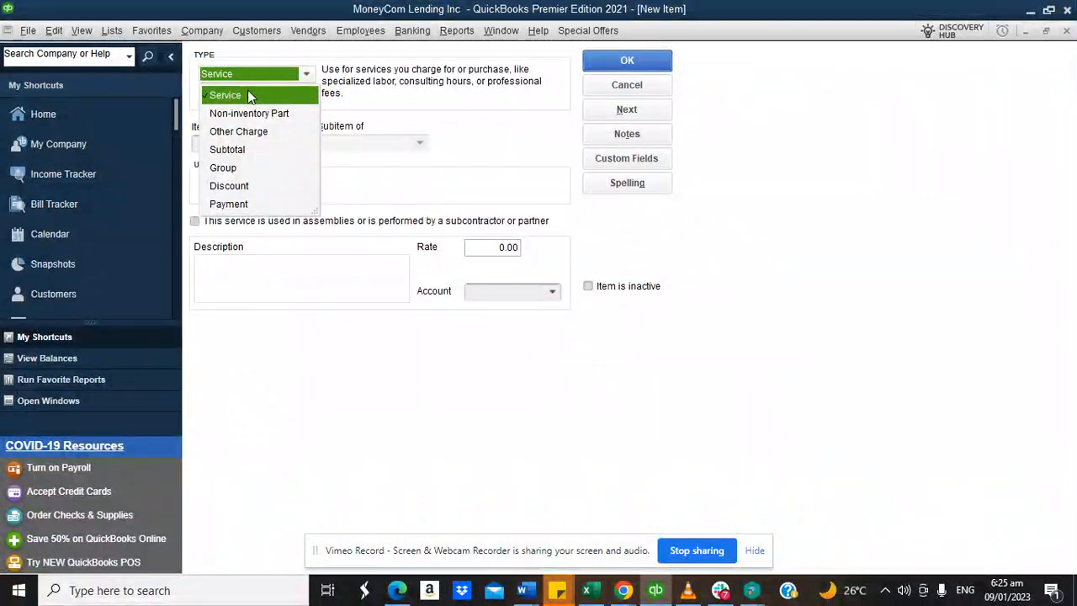
left_click(247, 95)
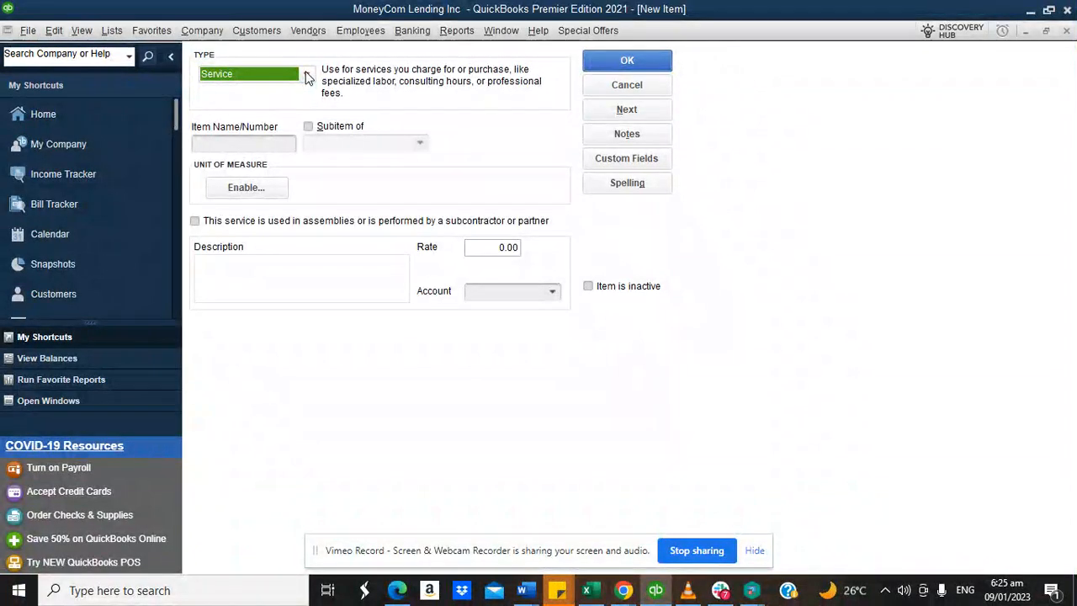
left_click(308, 76)
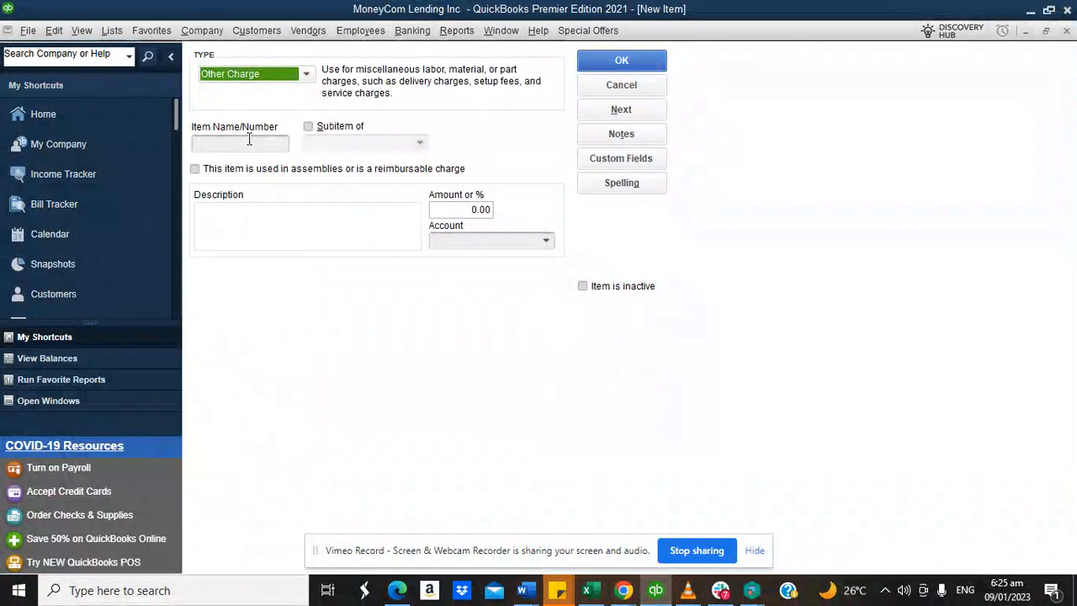
left_click(249, 143)
type("Interest")
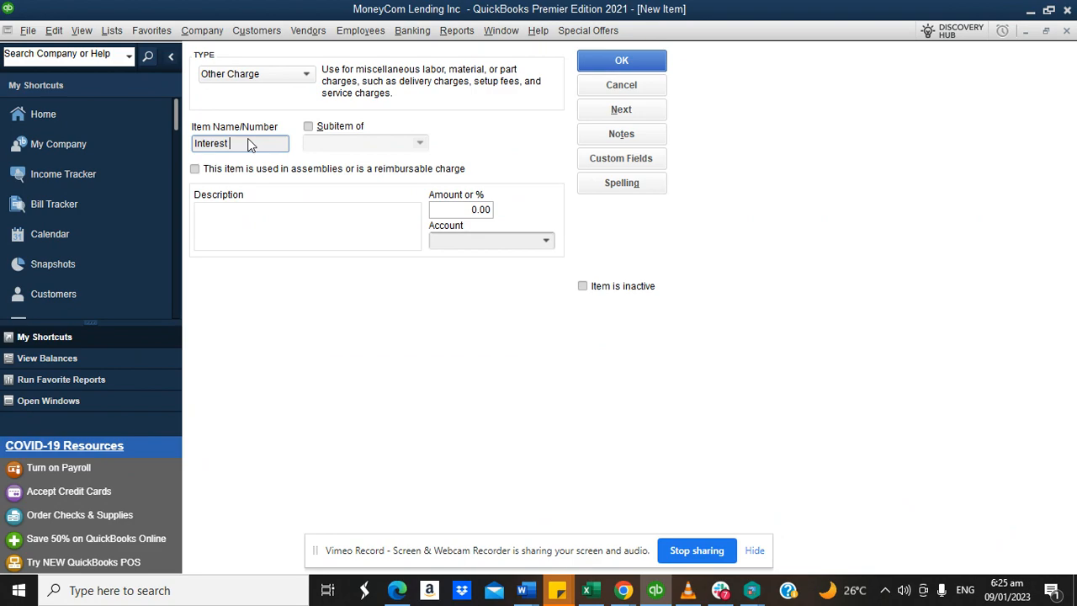
type(" on personal loan")
Set the interest item's rate to 5%, assign it to the Interest income-business loan account, and save it.
left_click_drag(458, 209, 538, 215)
type("5%")
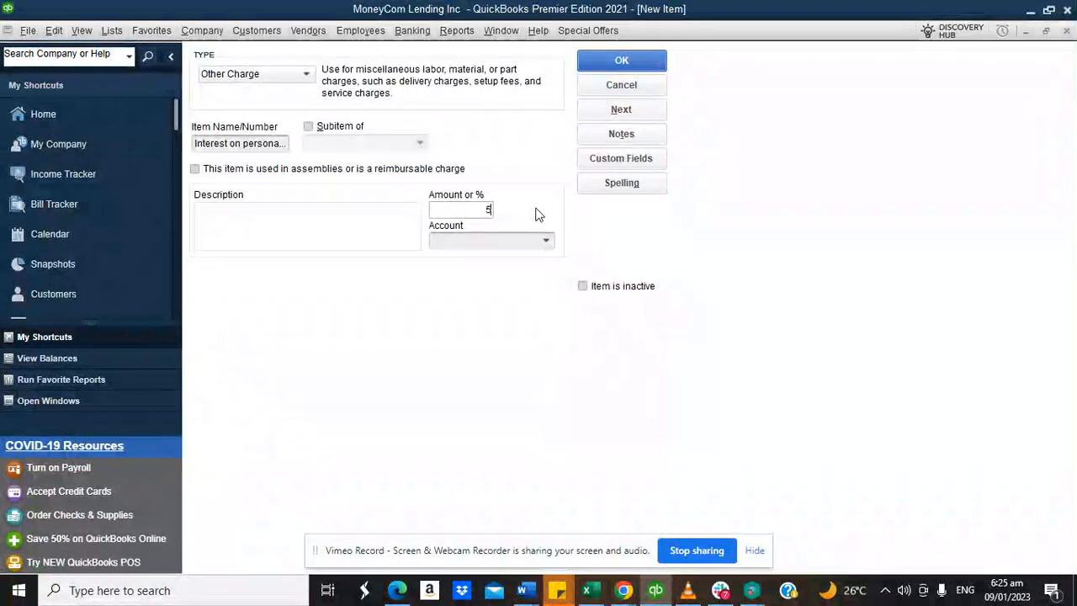
left_click(547, 242)
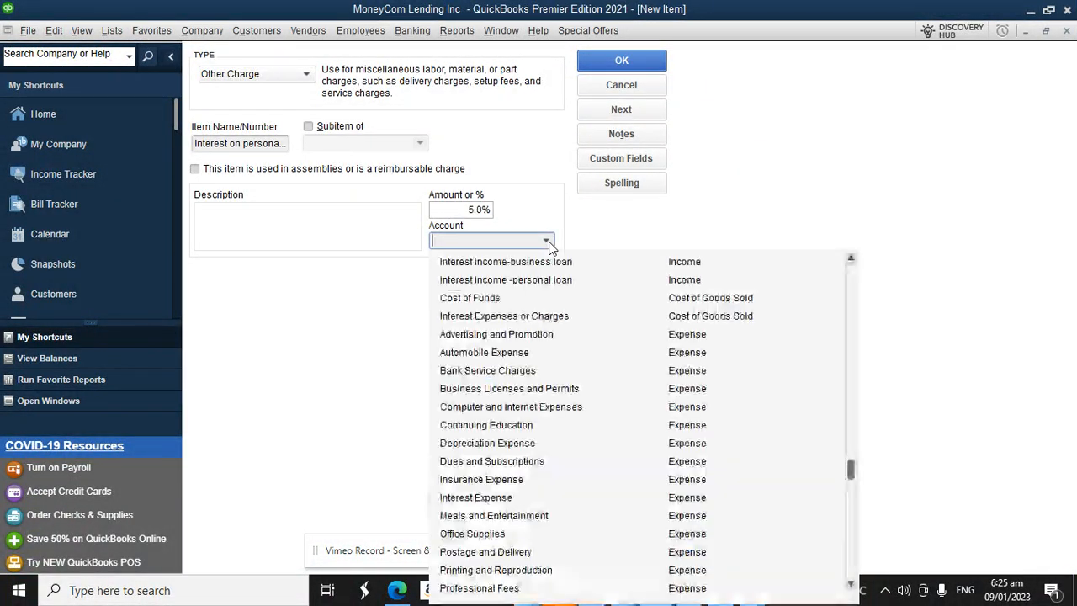
left_click(500, 263)
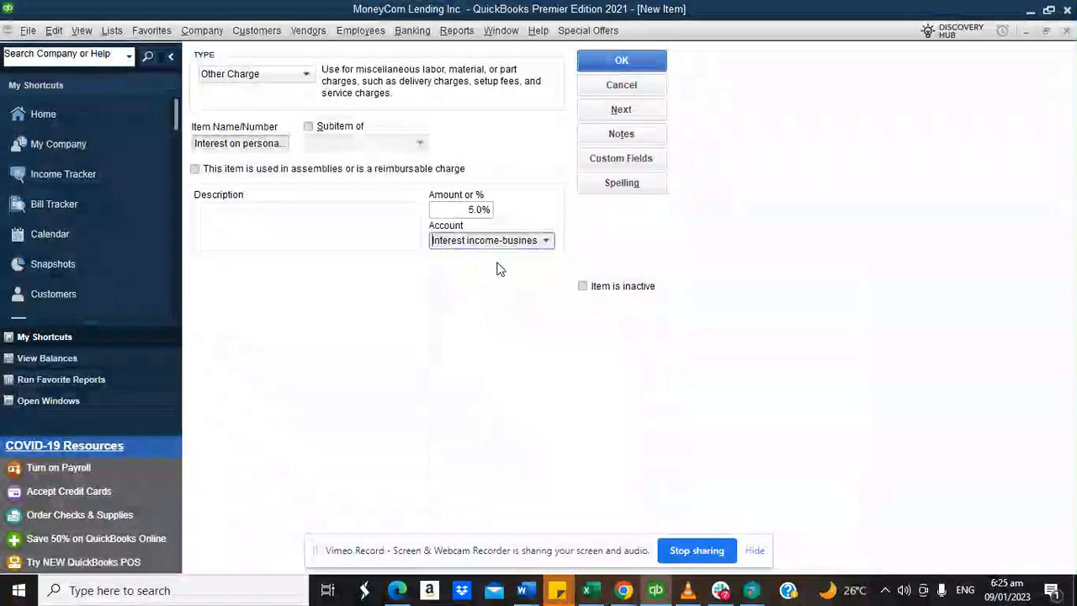
left_click(633, 65)
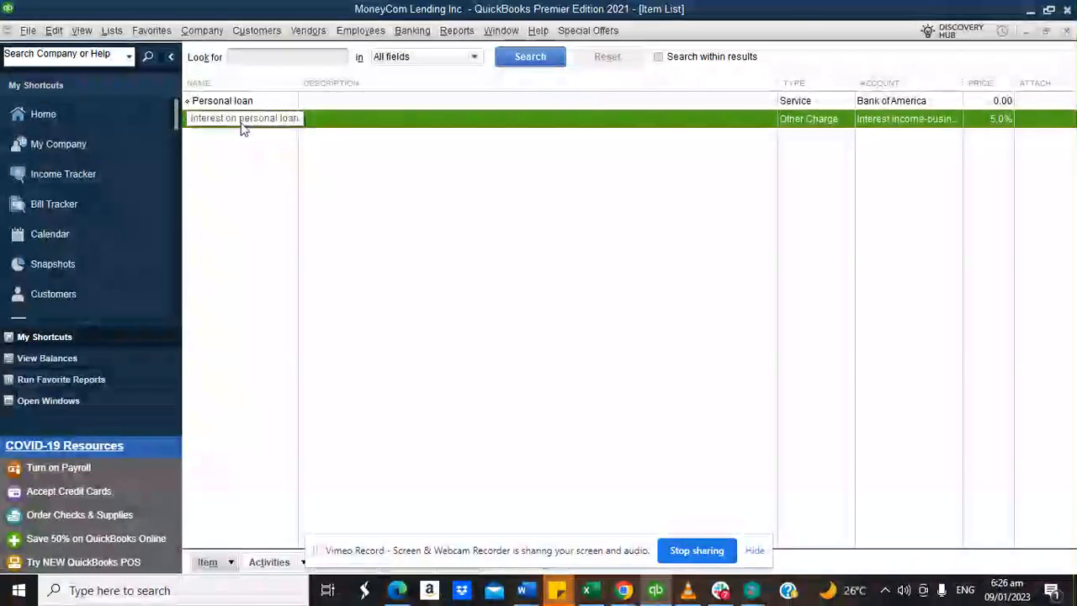
Create a Service item named "Business loan", assign it to the Bank of America account, and save it.
left_click(213, 556)
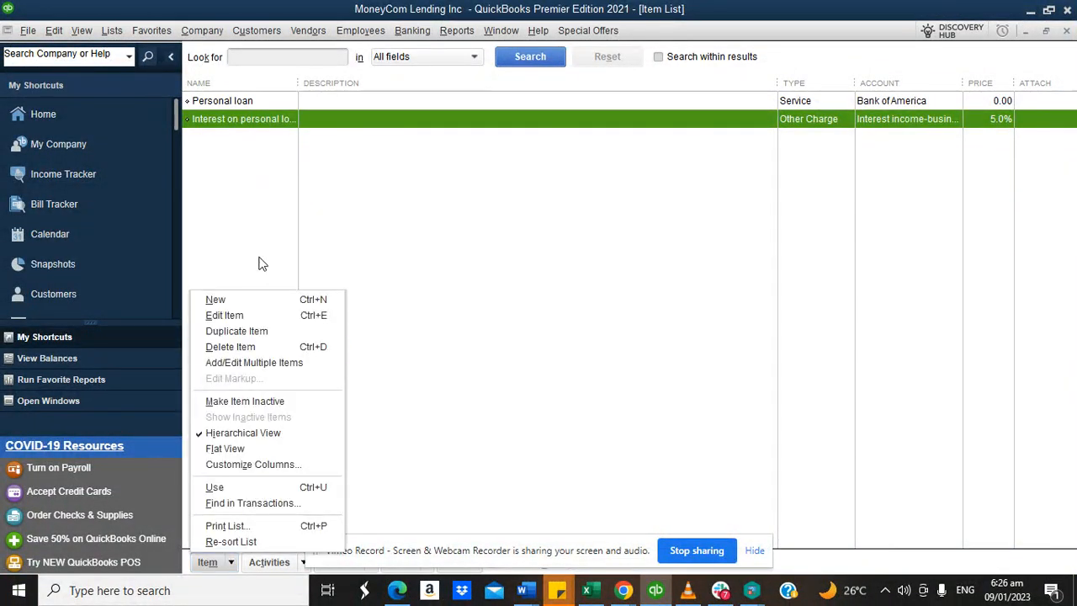
left_click(240, 296)
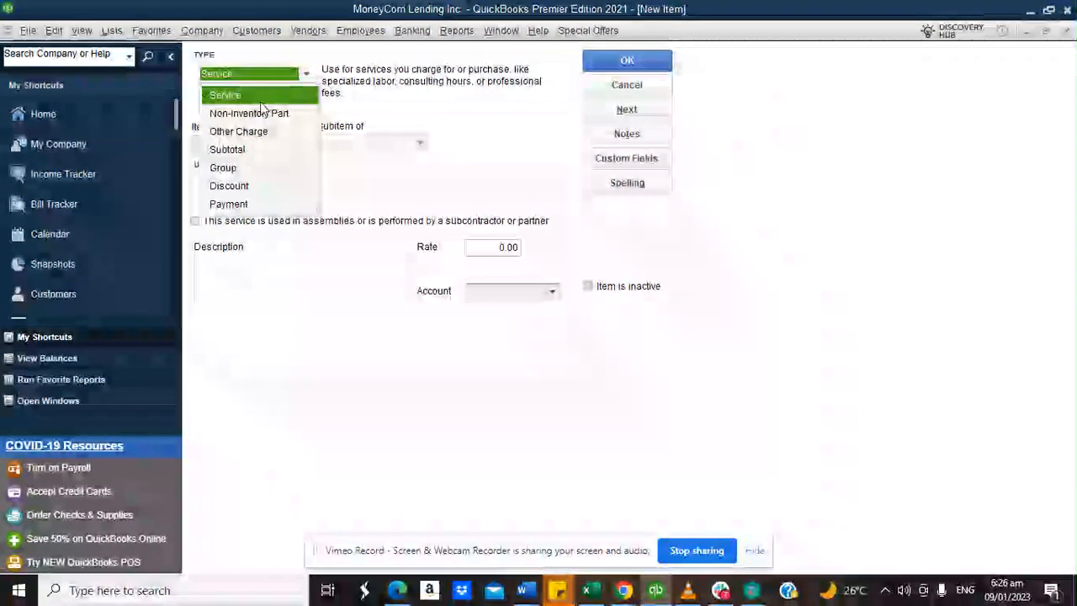
left_click(253, 95)
left_click(240, 144)
type("Business loan")
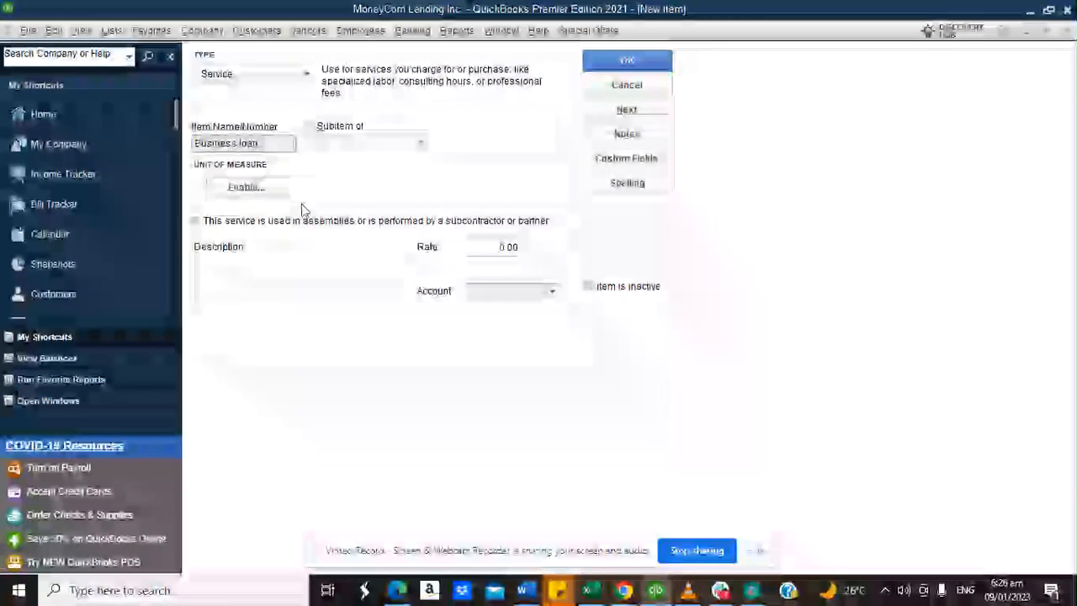
left_click(553, 292)
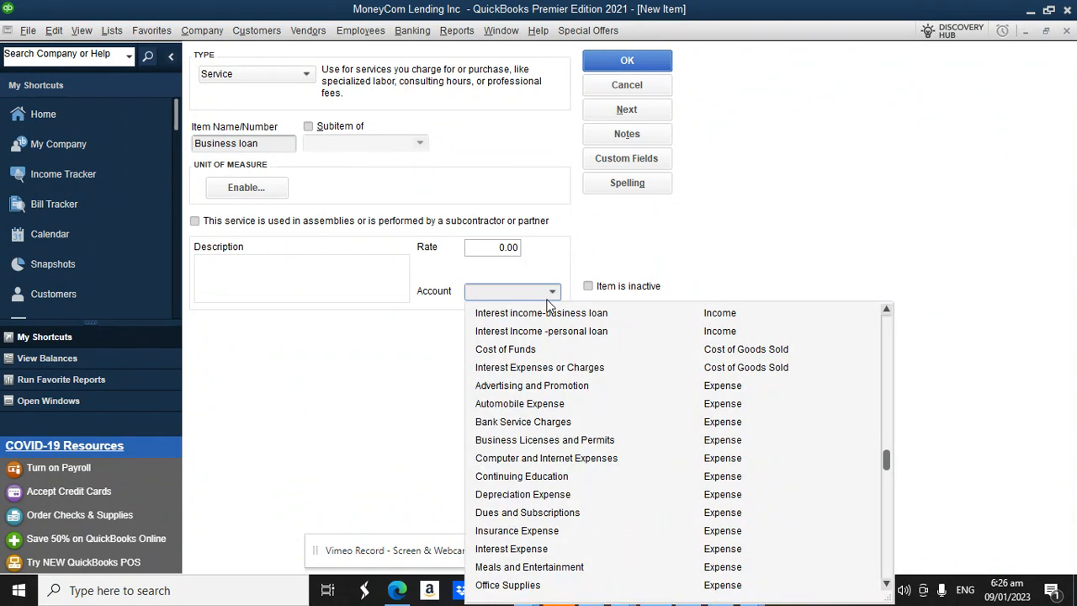
type("Bank of America")
left_click(524, 347)
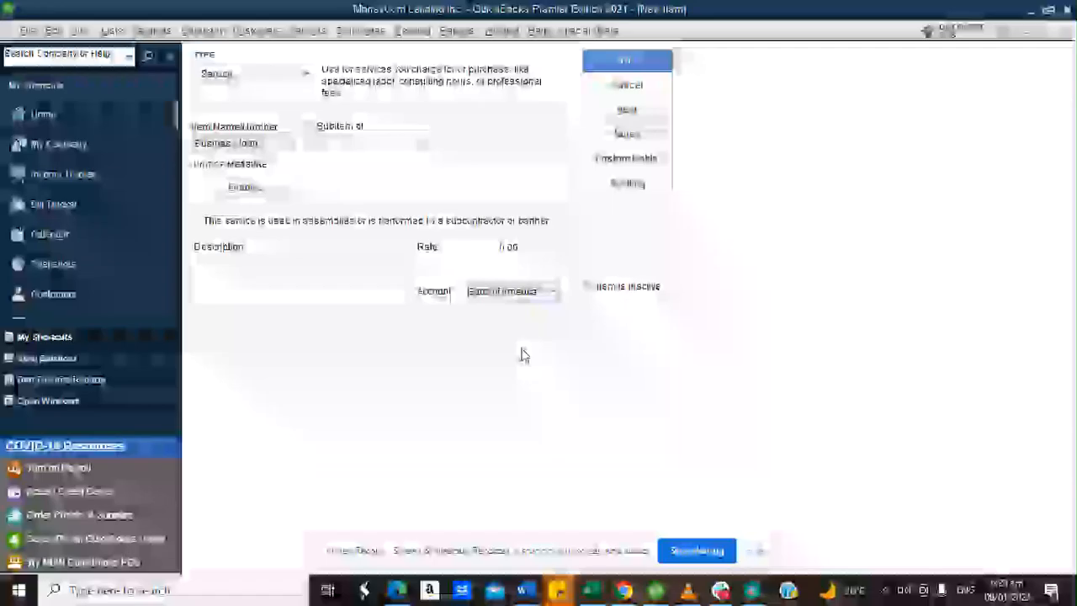
left_click(629, 60)
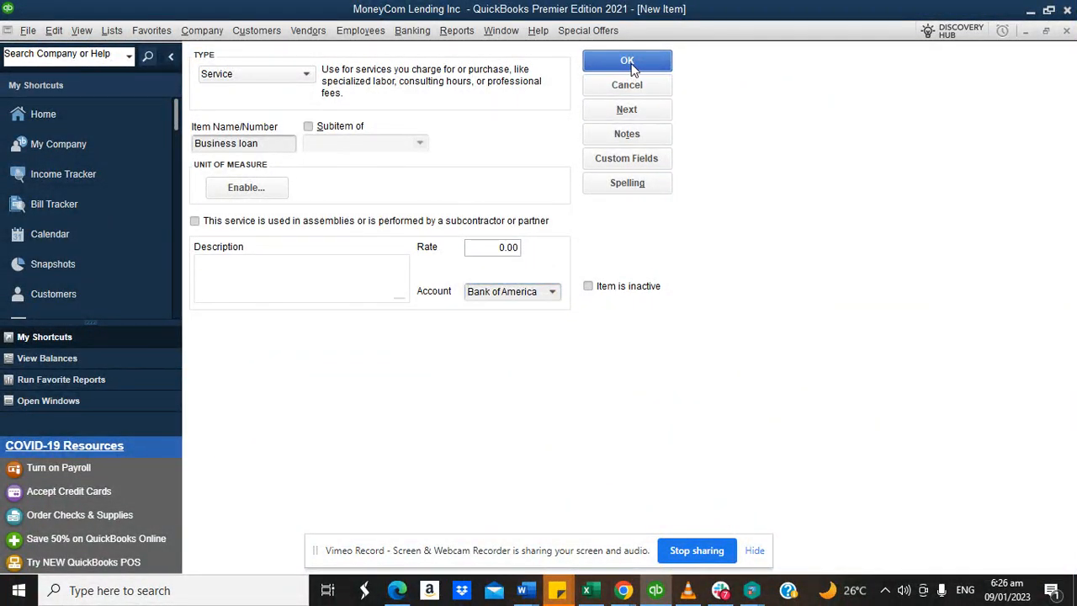
Start a new item of the Other Charge type and name it "Interest on business loan".
left_click(208, 562)
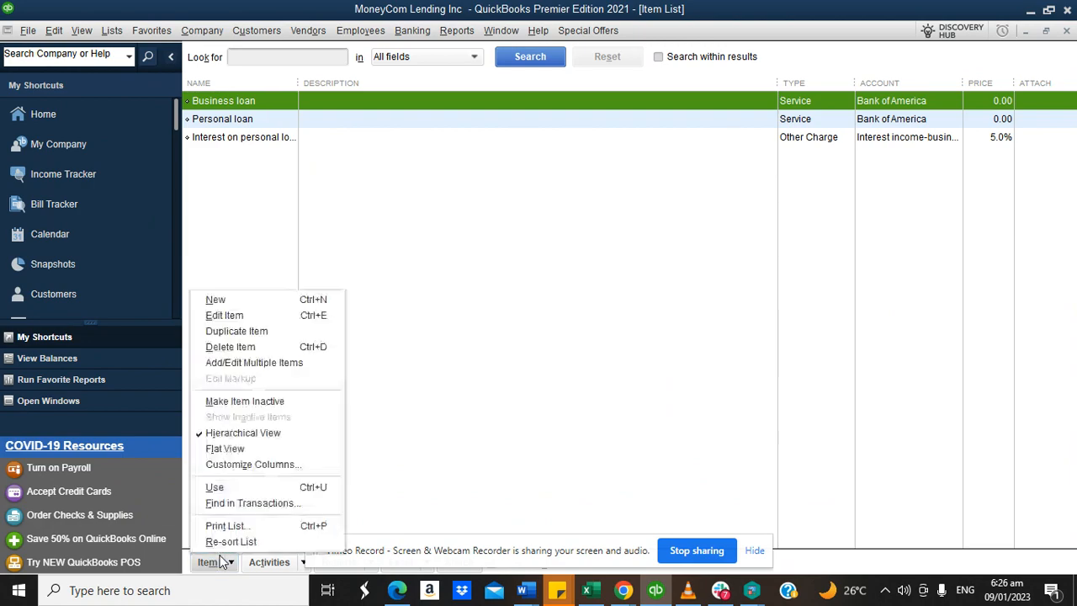
left_click(224, 298)
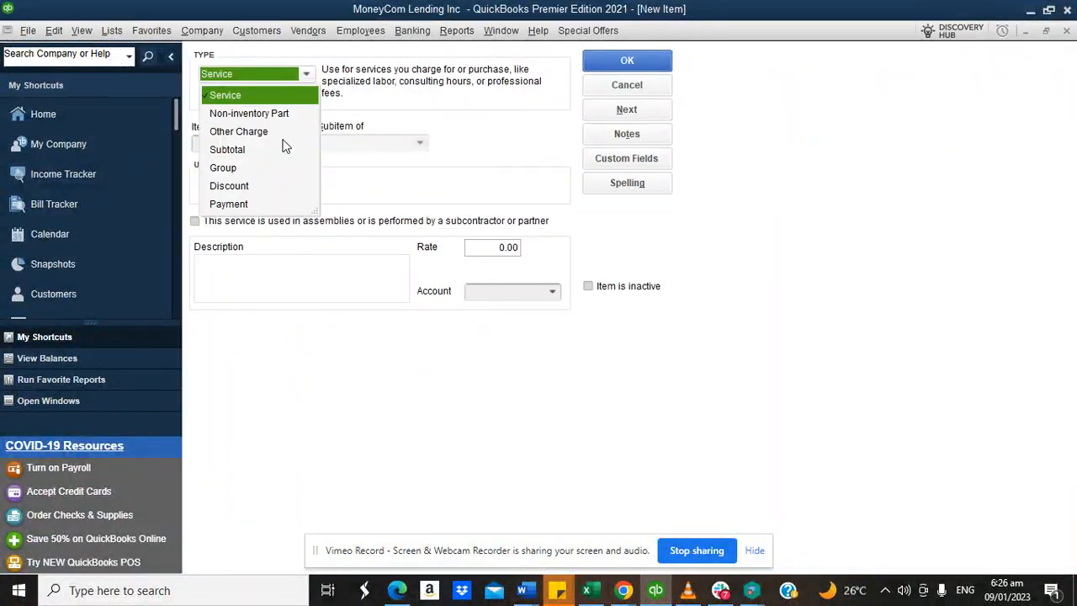
left_click(253, 133)
left_click(244, 144)
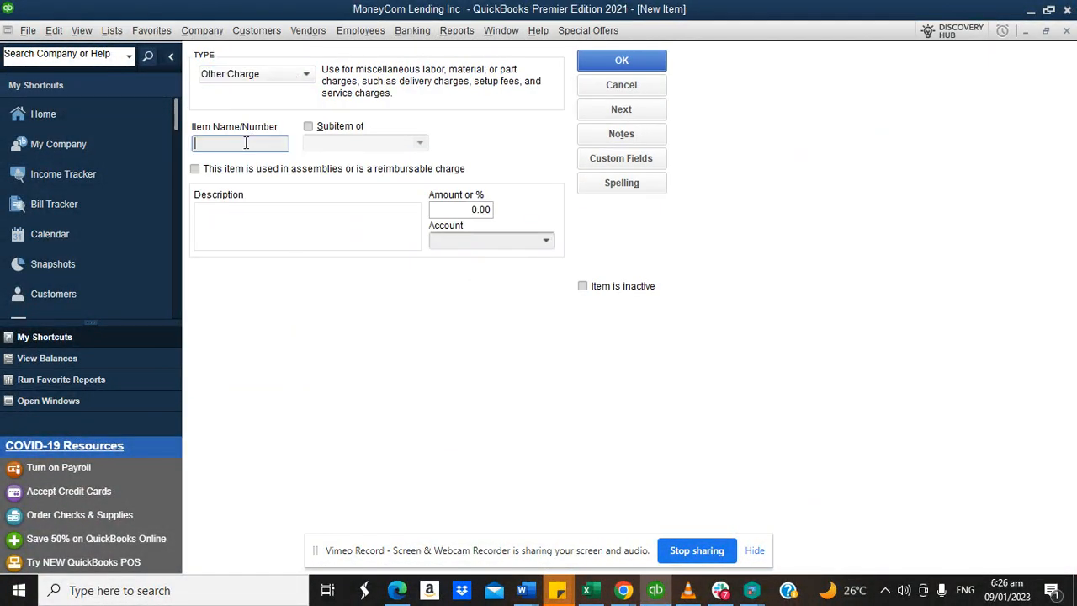
type("Intere")
type("st ")
type("on business loan")
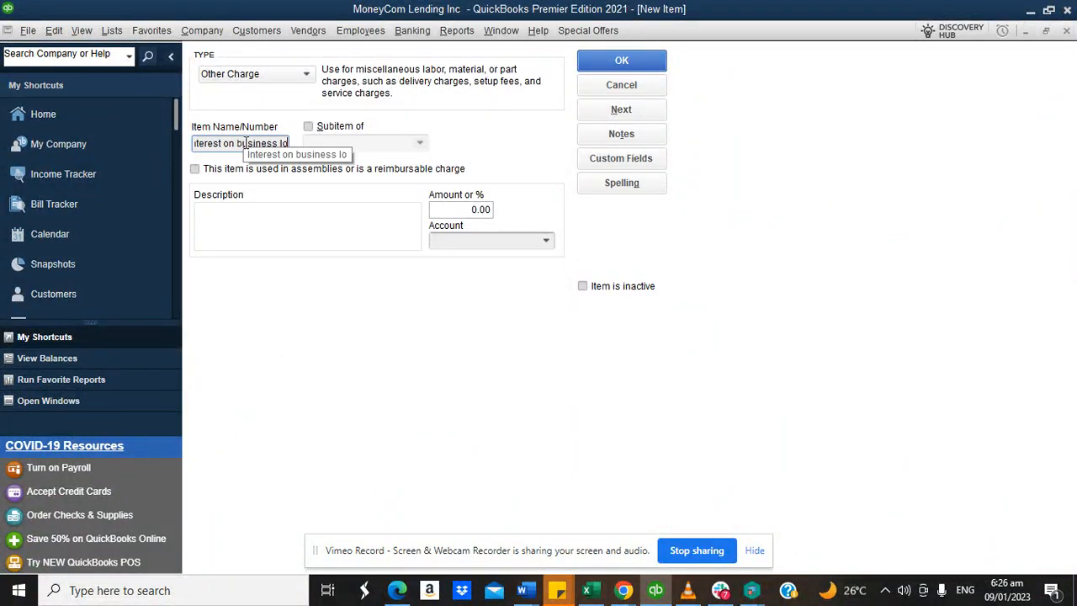
Assign the business loan interest item to the Interest income-business loan account, set its amount to 4.5, and save it.
left_click(536, 239)
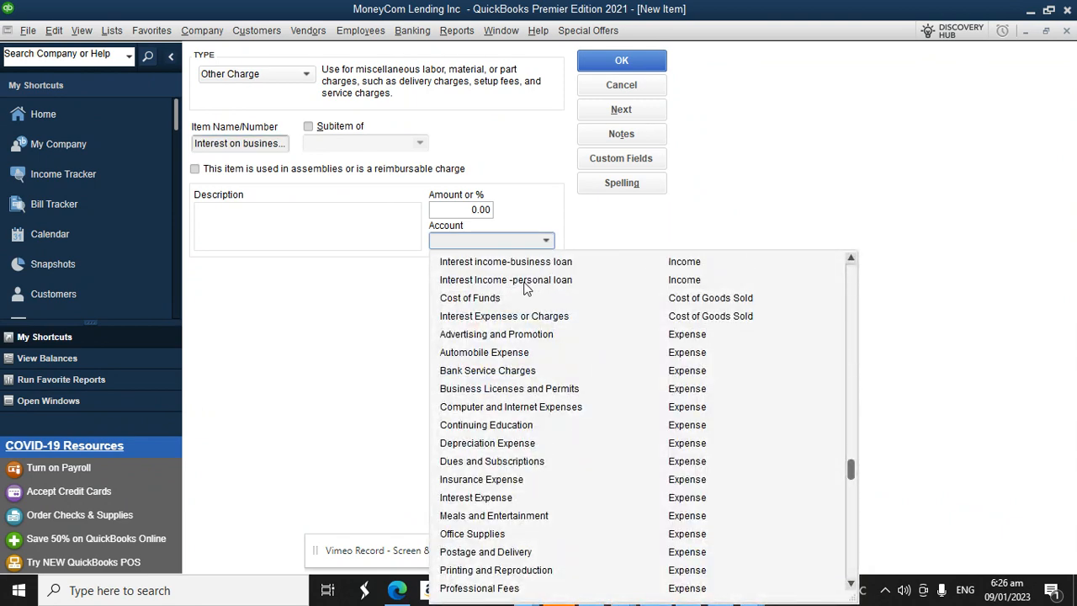
left_click(510, 261)
left_click(476, 210)
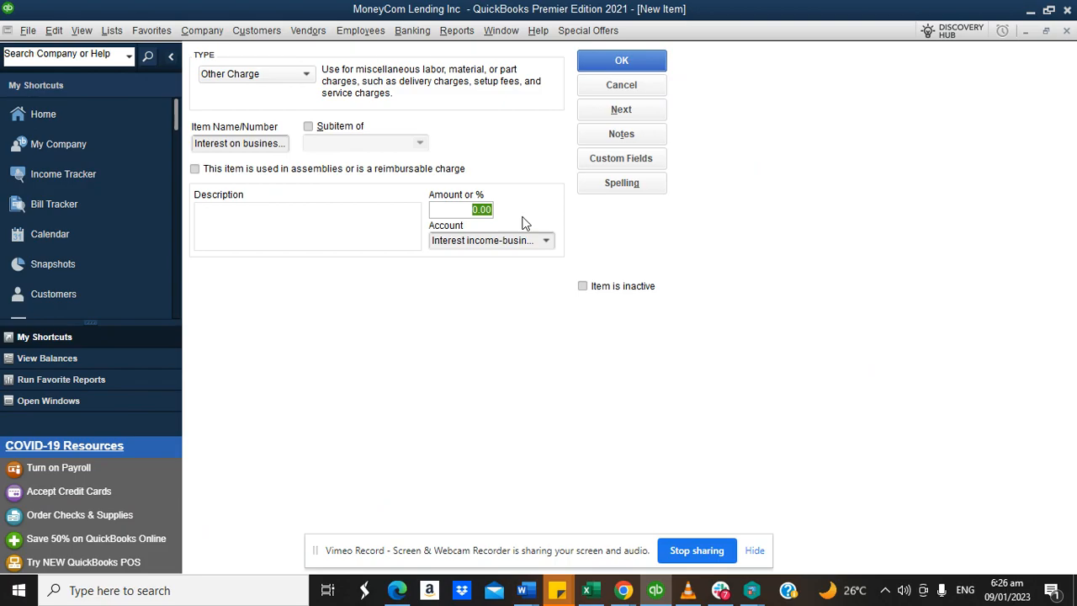
type("4.5")
left_click(617, 61)
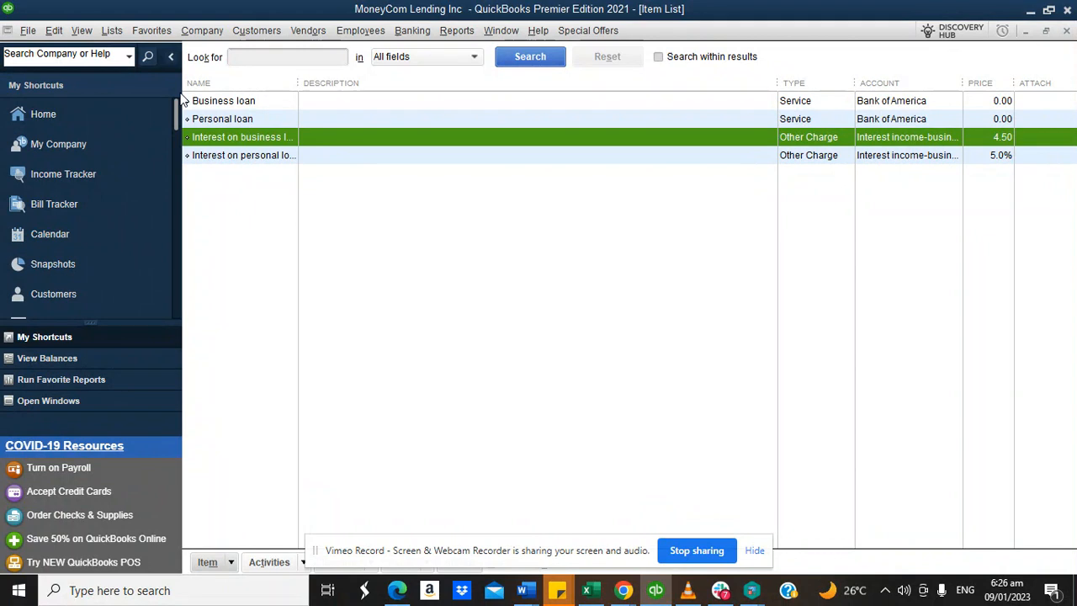
Return to the home page and switch to the browser notepad to review the lending company setup outline.
left_click(49, 115)
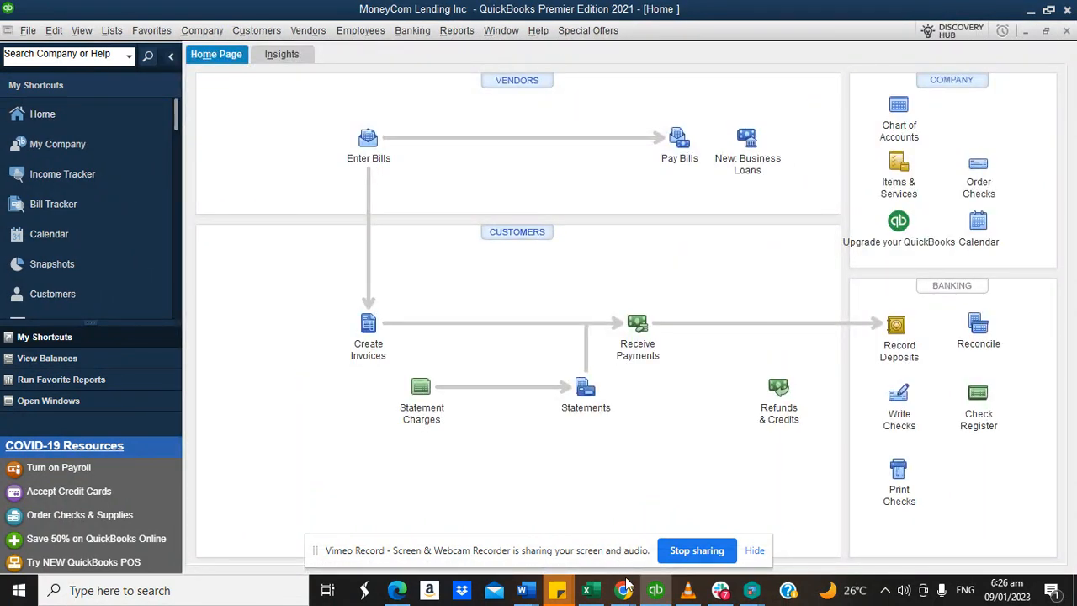
mouse_move(625, 589)
left_click(594, 505)
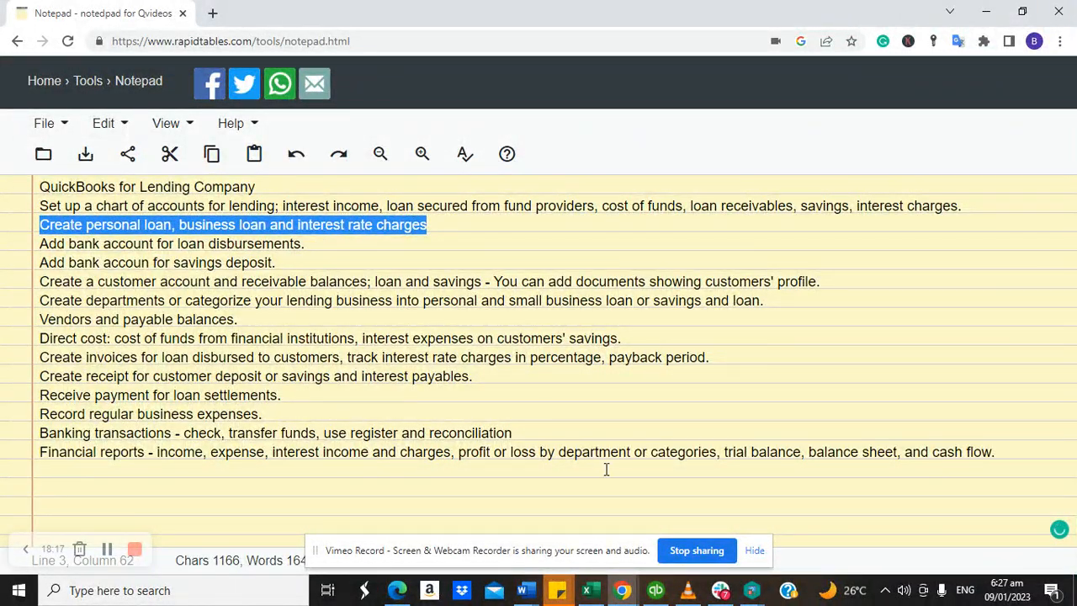
Switch back to QuickBooks and start a new Bank account named "Wells Fargo" in the Chart of Accounts.
left_click(665, 589)
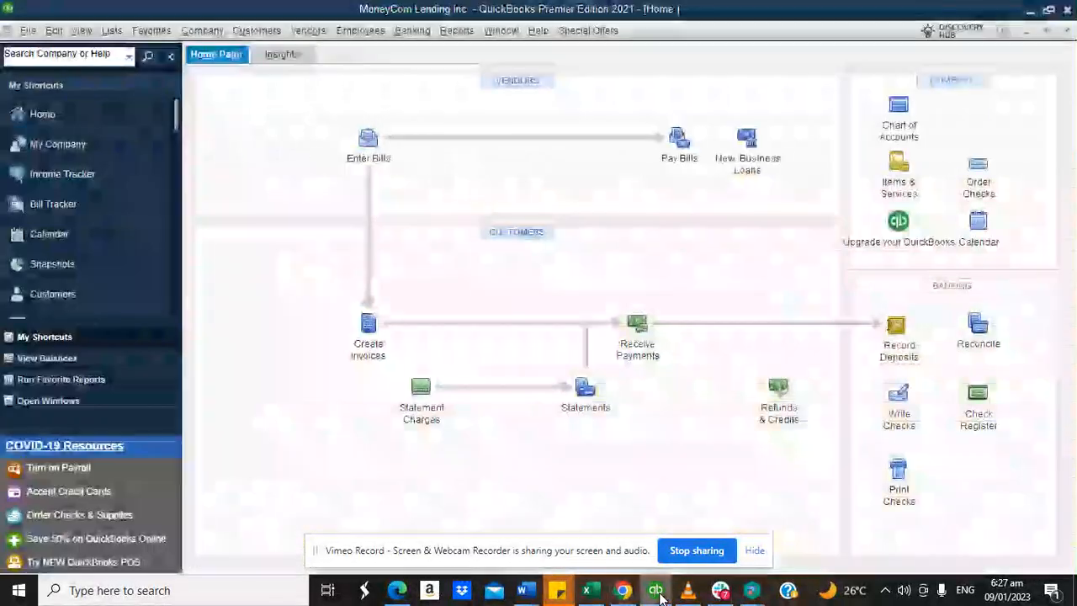
left_click(55, 31)
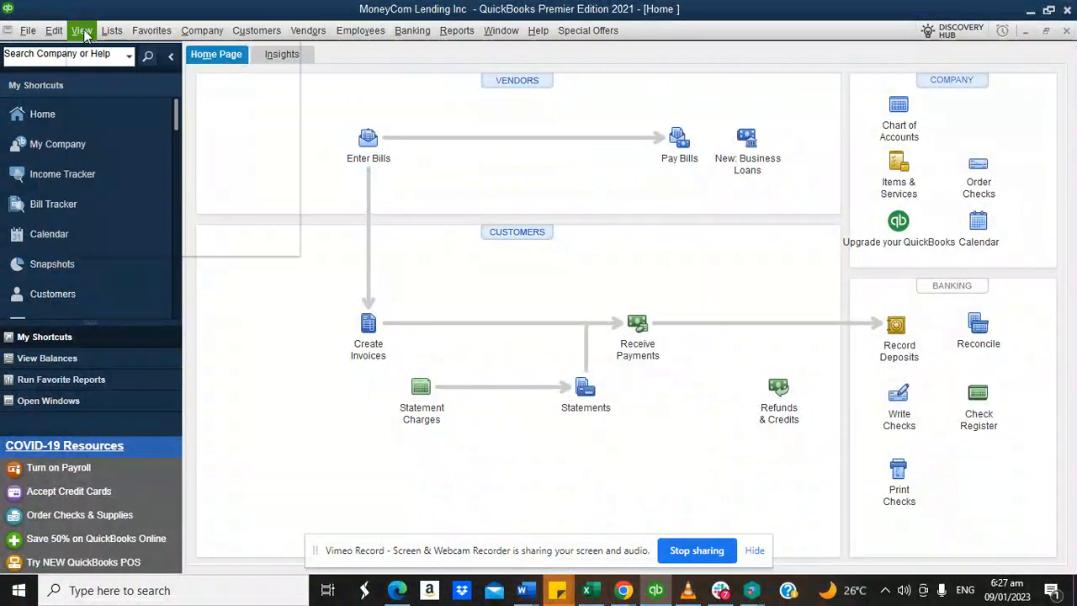
mouse_move(114, 31)
left_click(132, 53)
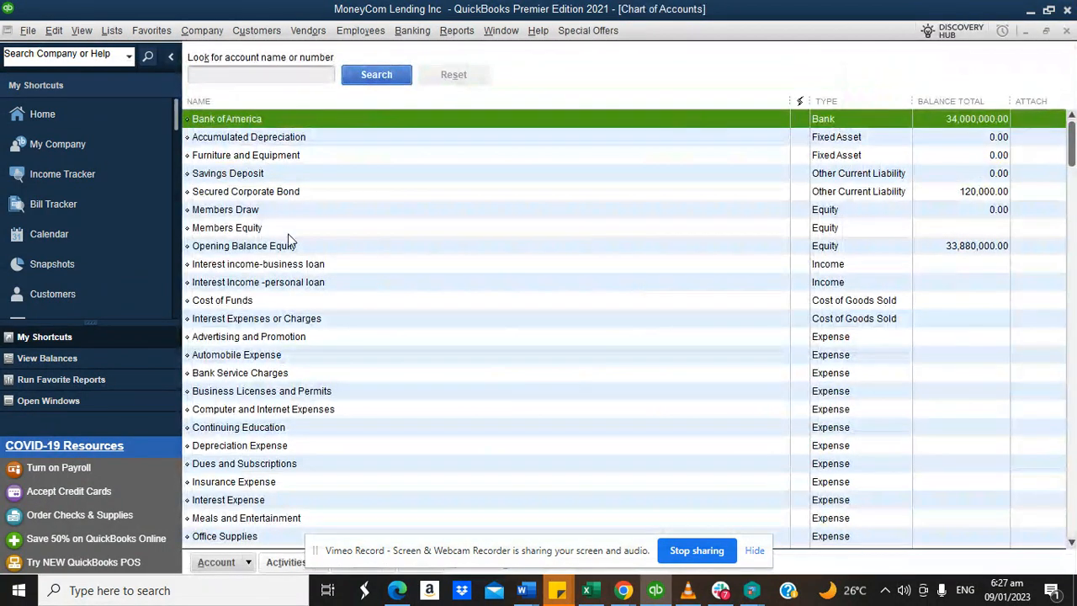
left_click(244, 563)
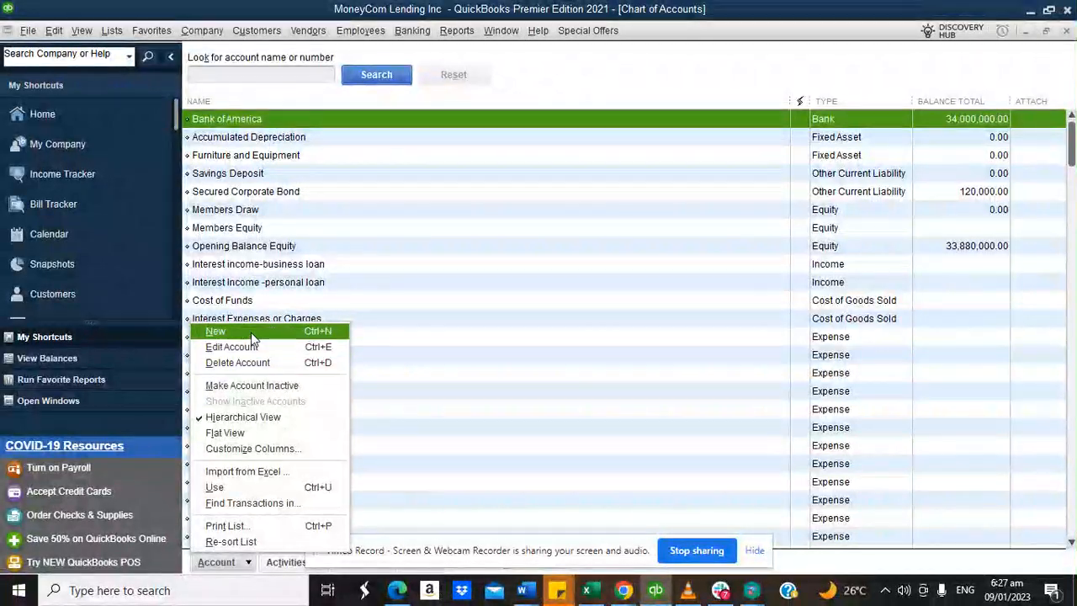
left_click(251, 332)
left_click(242, 211)
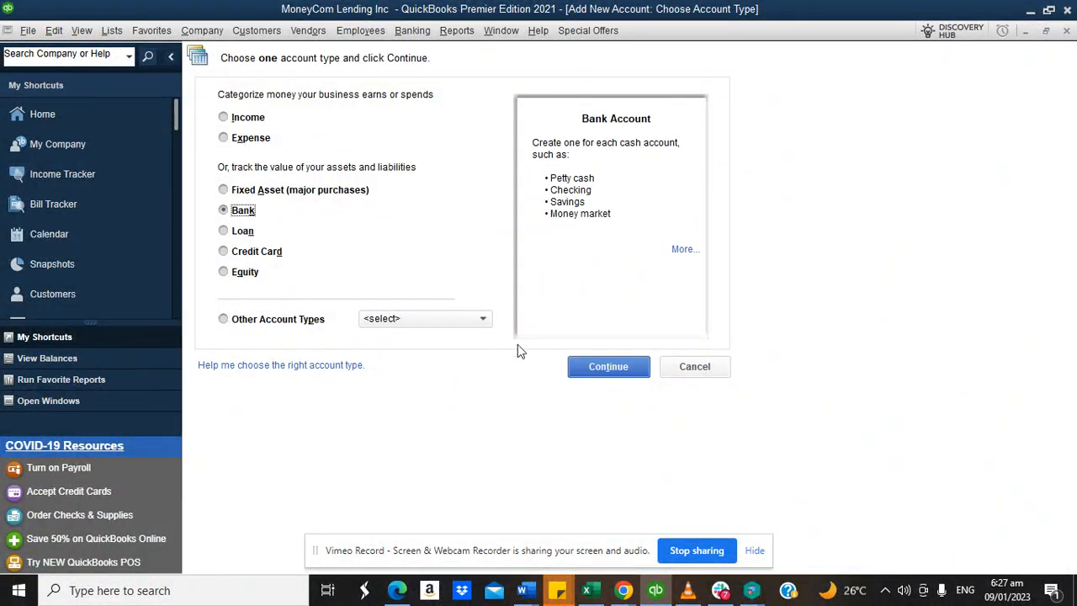
left_click(608, 367)
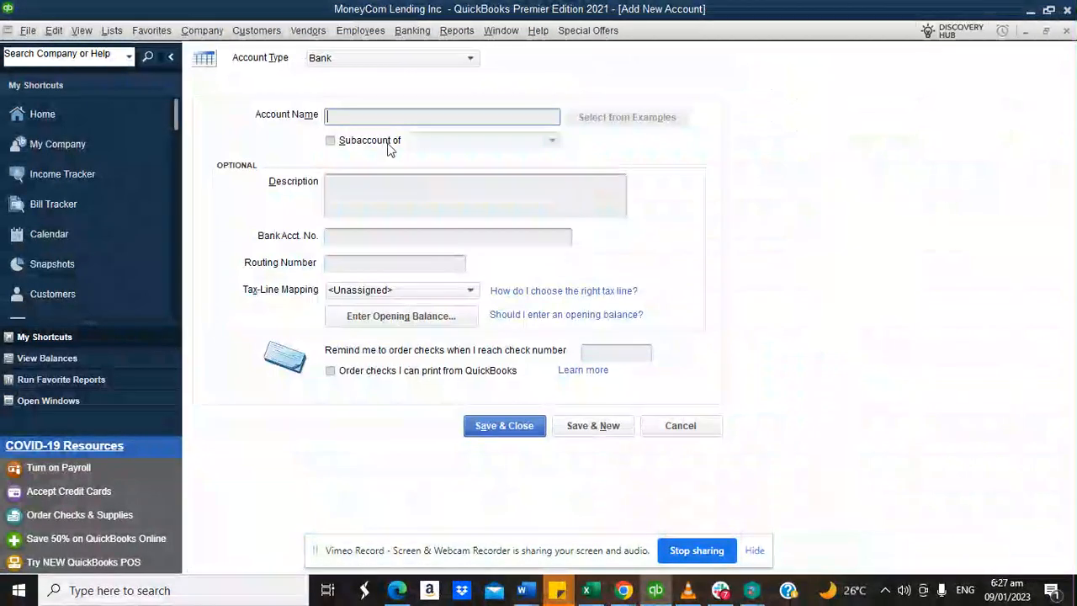
type("Wells Fargo")
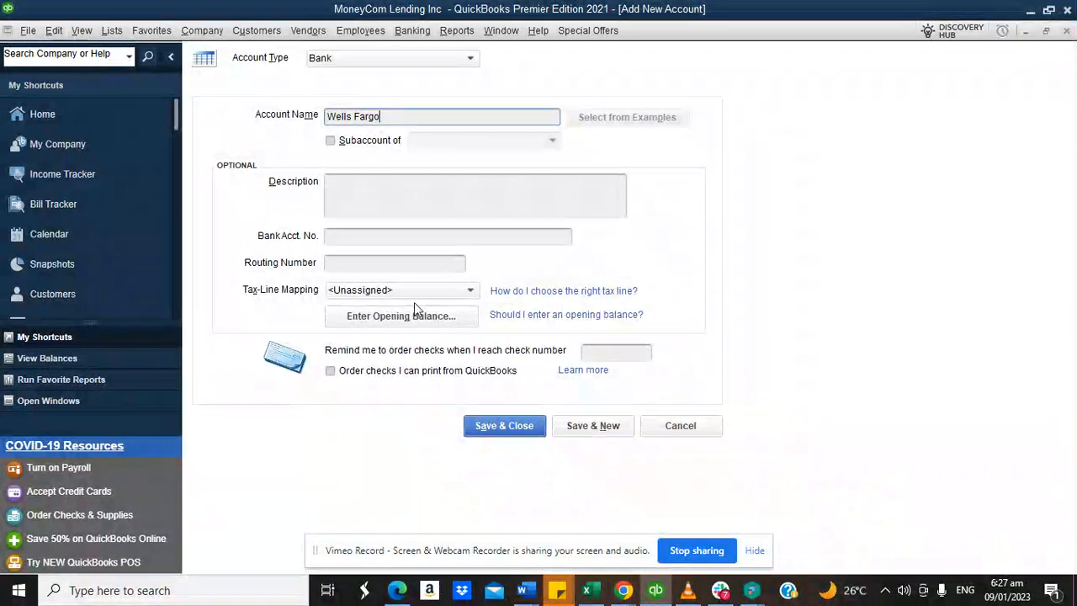
Enter a 4,500,000 opening balance dated 31/12/2022 for Wells Fargo and save the account without setting up bank feeds.
left_click(425, 316)
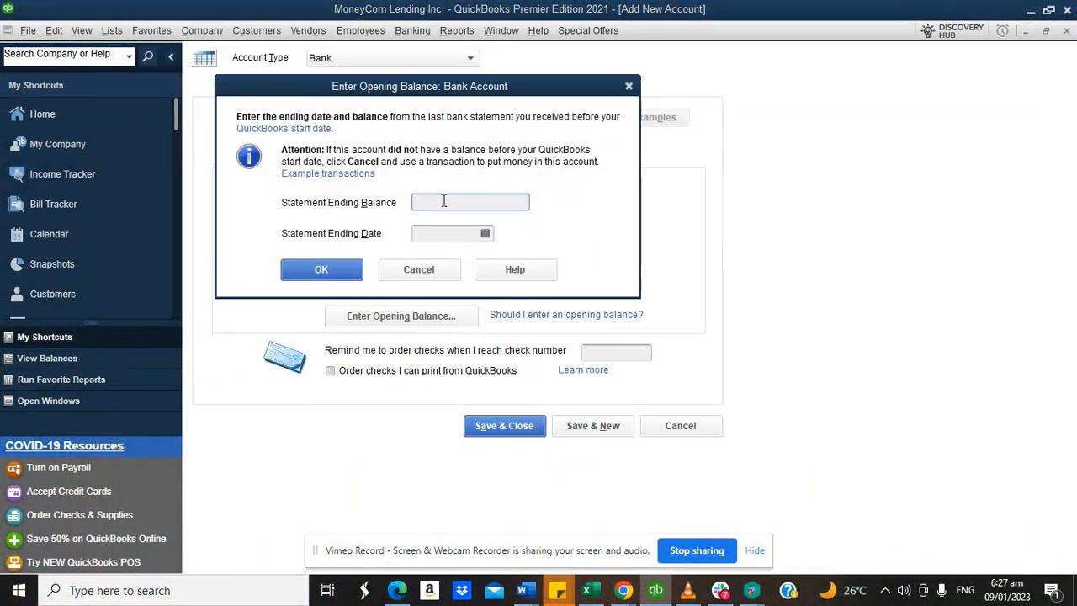
type("4,500,")
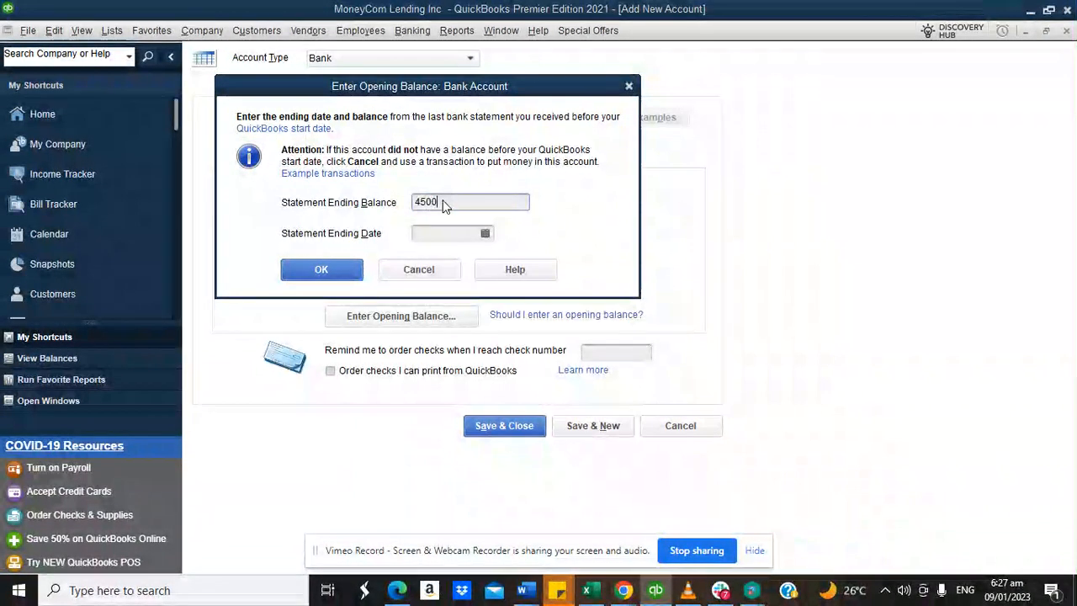
type("000")
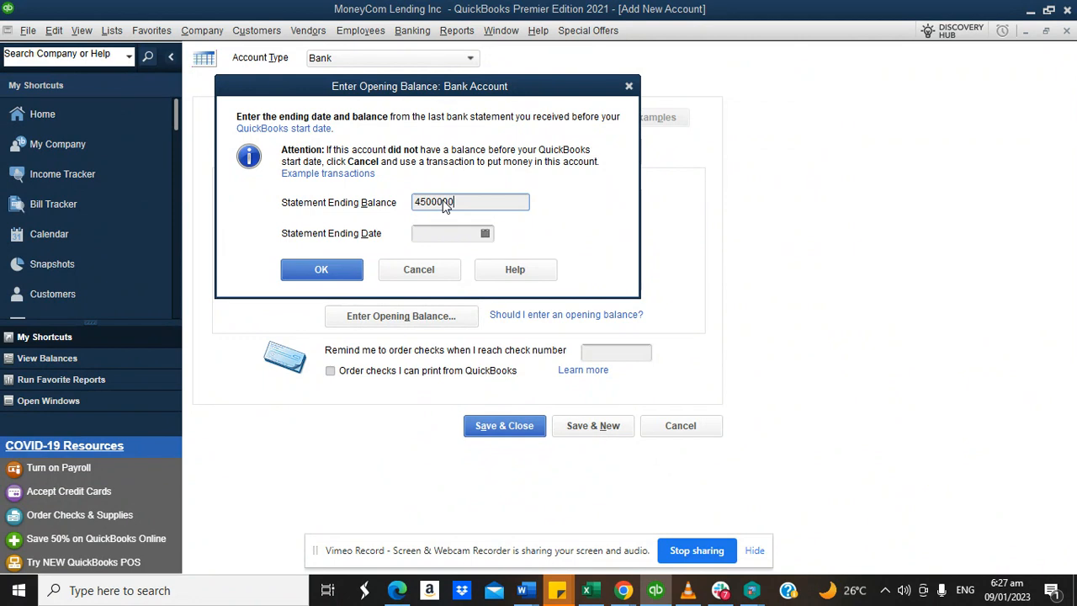
left_click(485, 234)
left_click(430, 260)
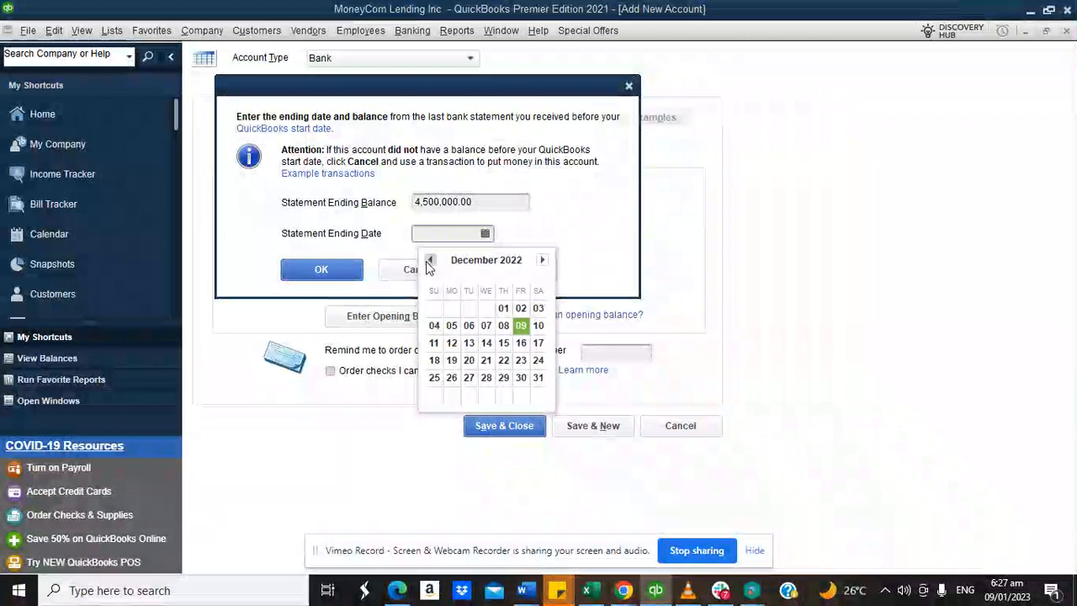
left_click(539, 377)
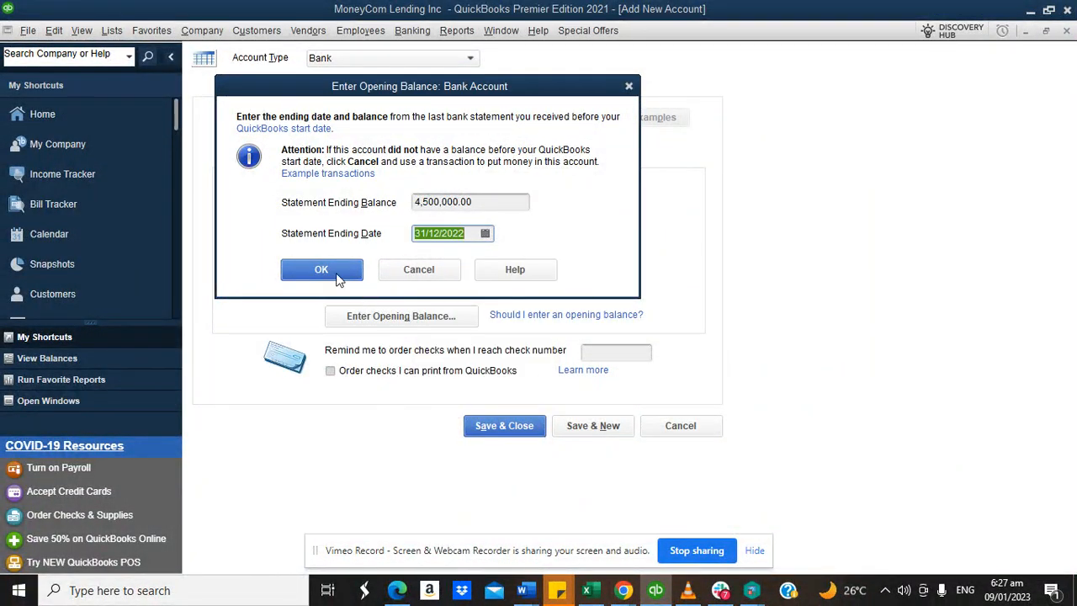
left_click(350, 276)
left_click(513, 428)
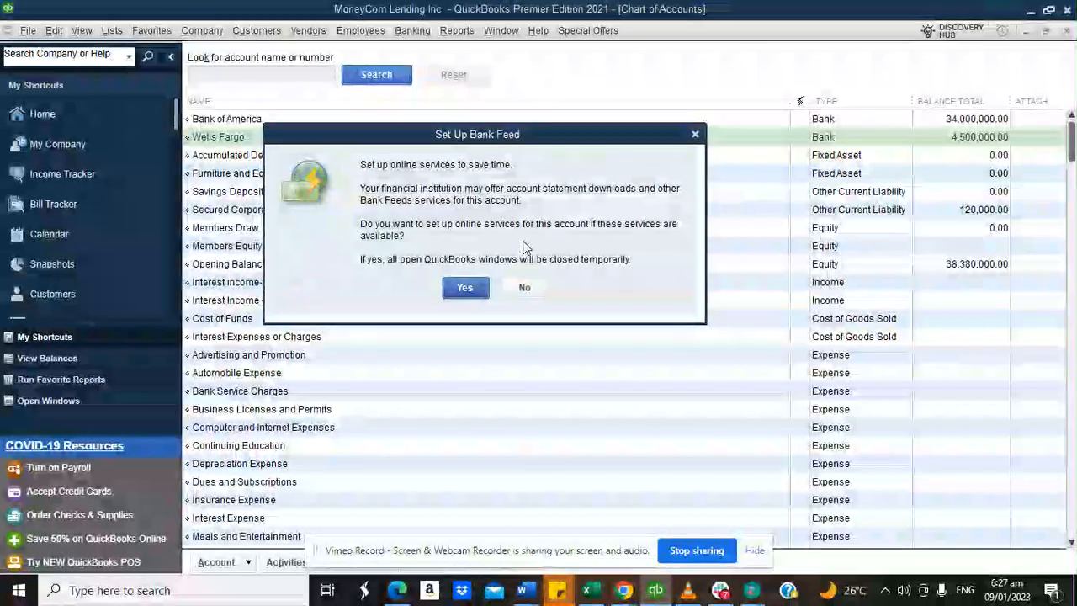
left_click(523, 287)
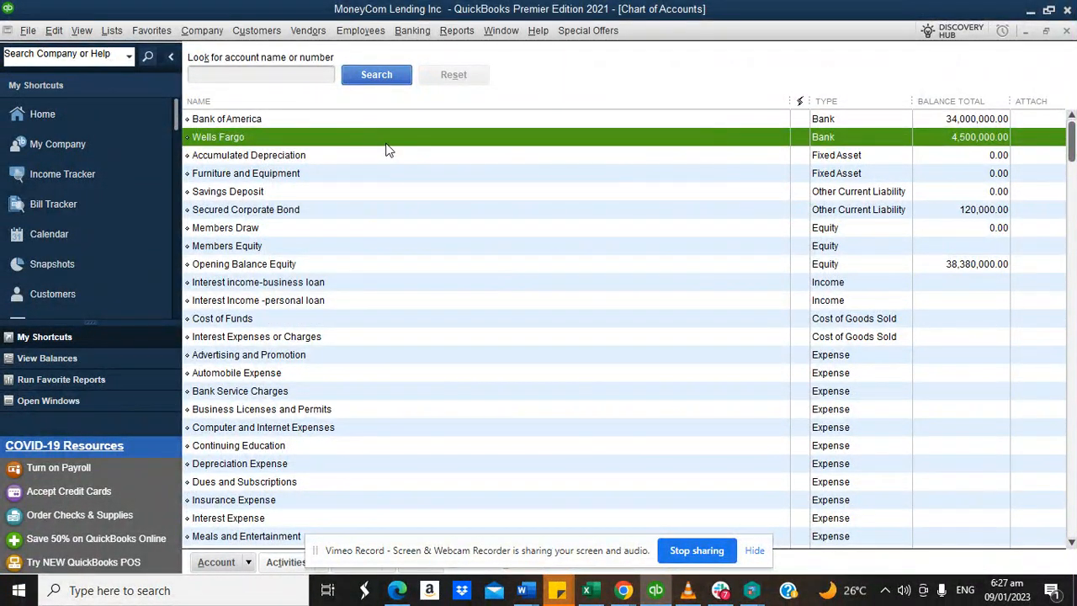
left_click(270, 119)
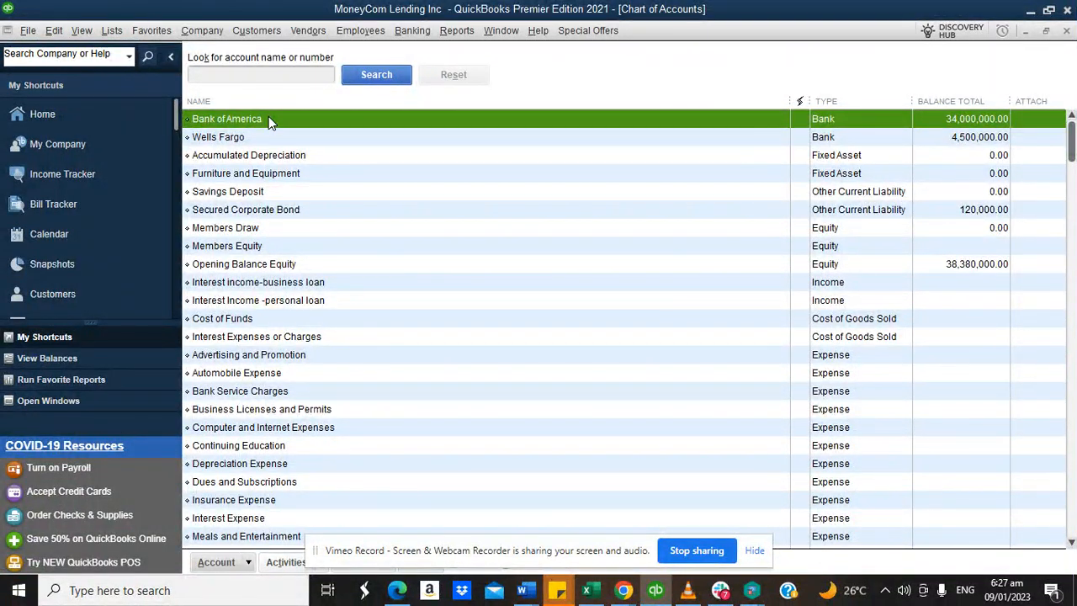
left_click(248, 140)
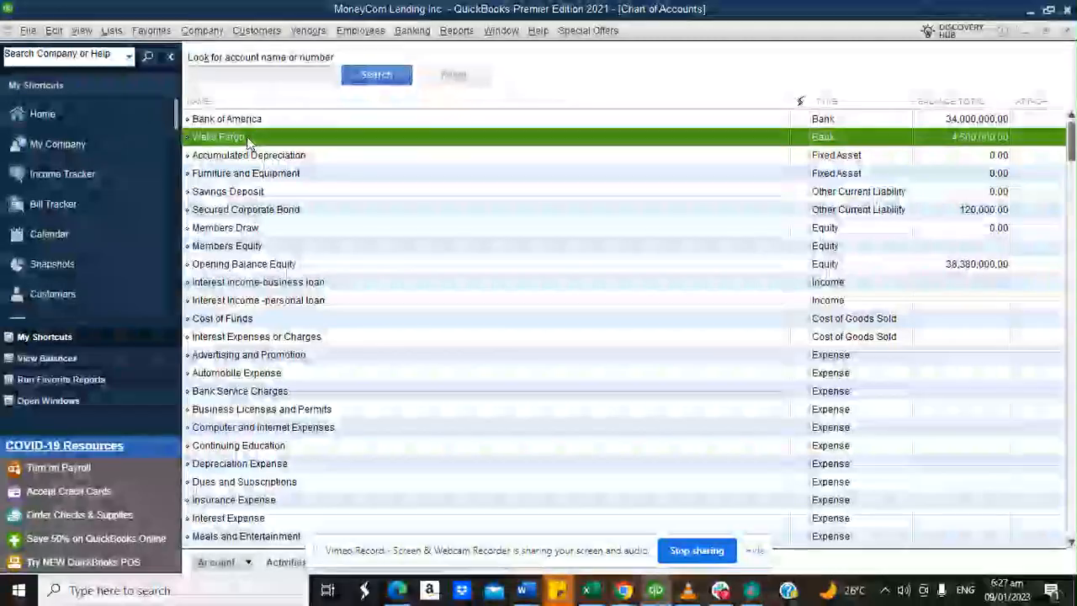
left_click(263, 118)
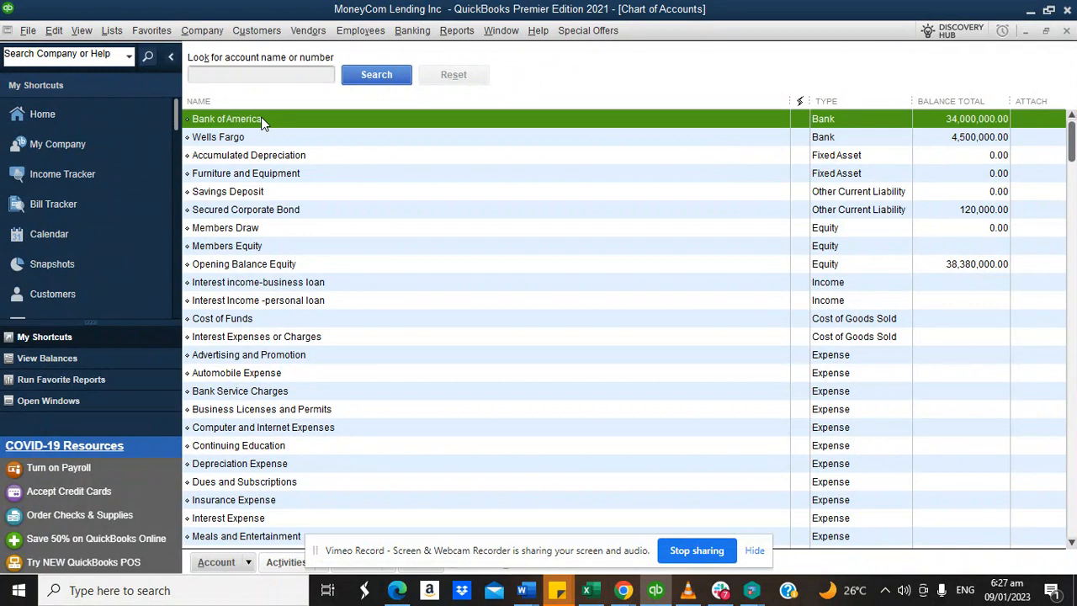
left_click(260, 144)
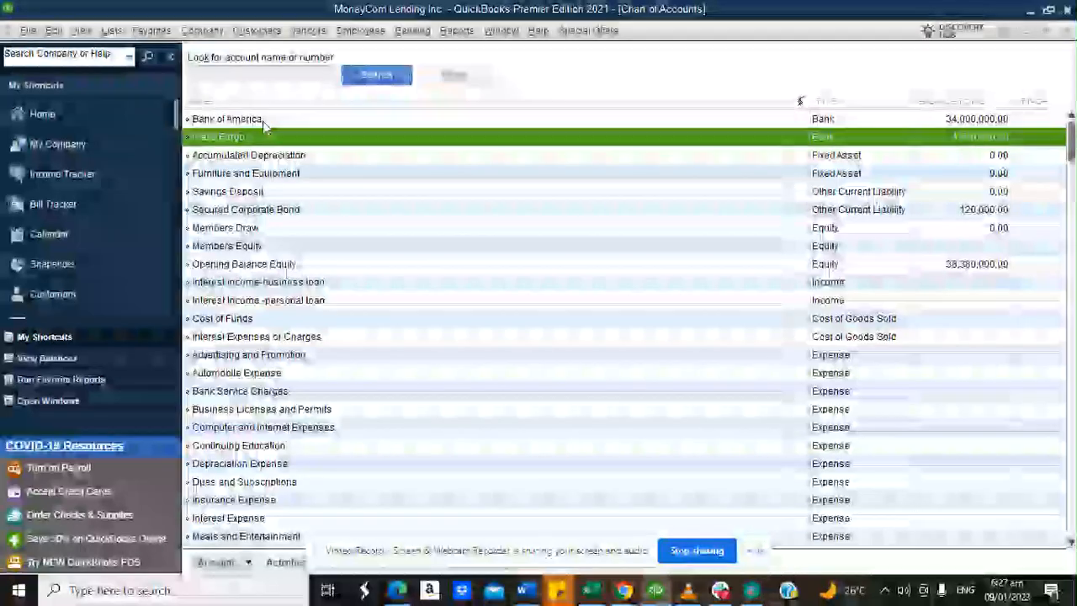
left_click(263, 120)
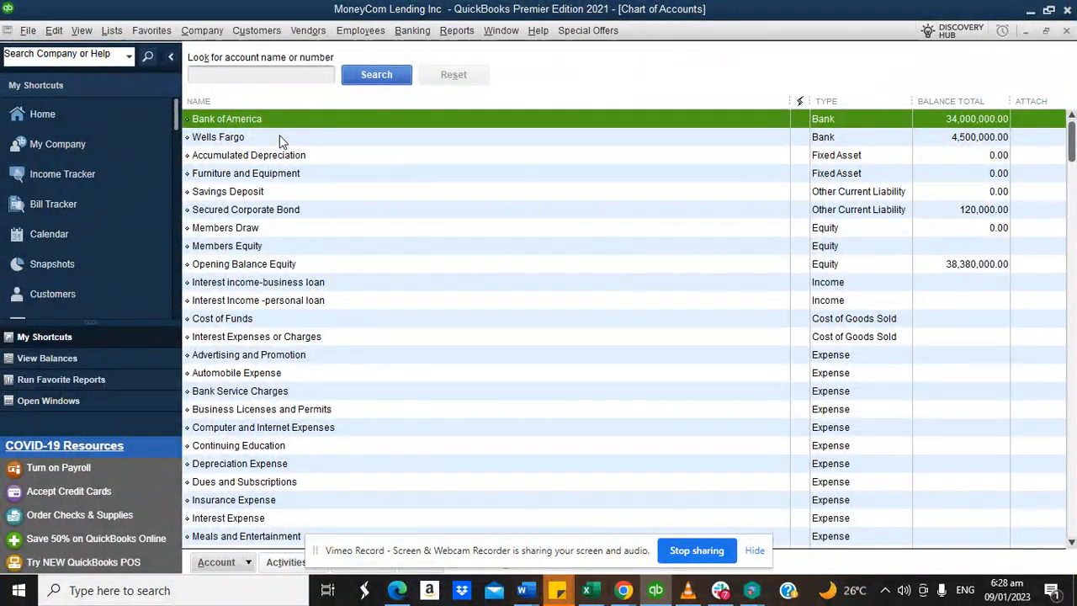
left_click(281, 138)
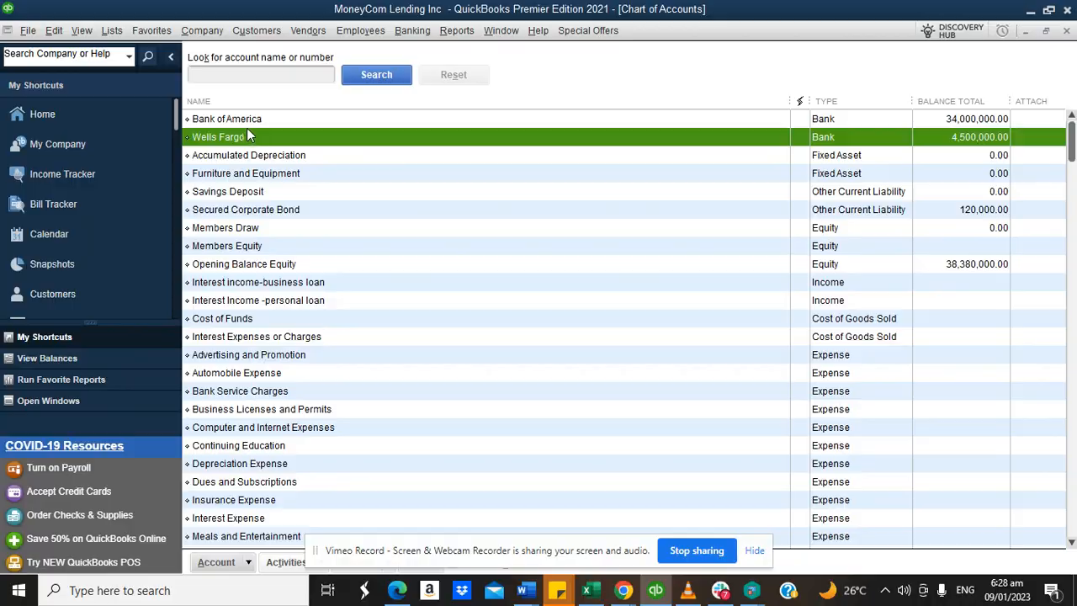
Switch to the browser notepad and review the outline line on creating customer accounts and receivable balances.
left_click(246, 122)
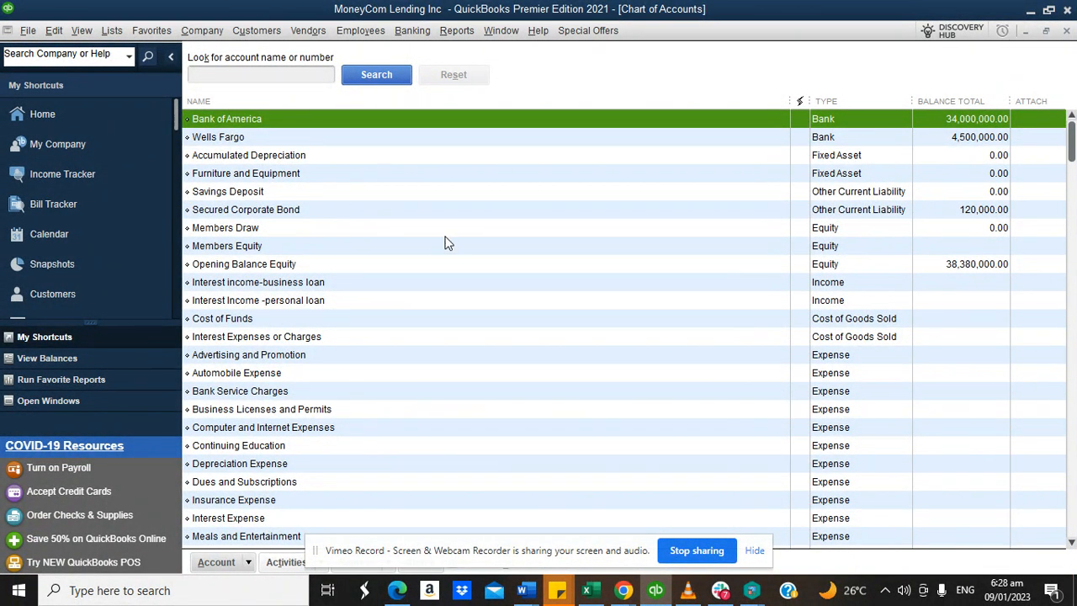
mouse_move(617, 592)
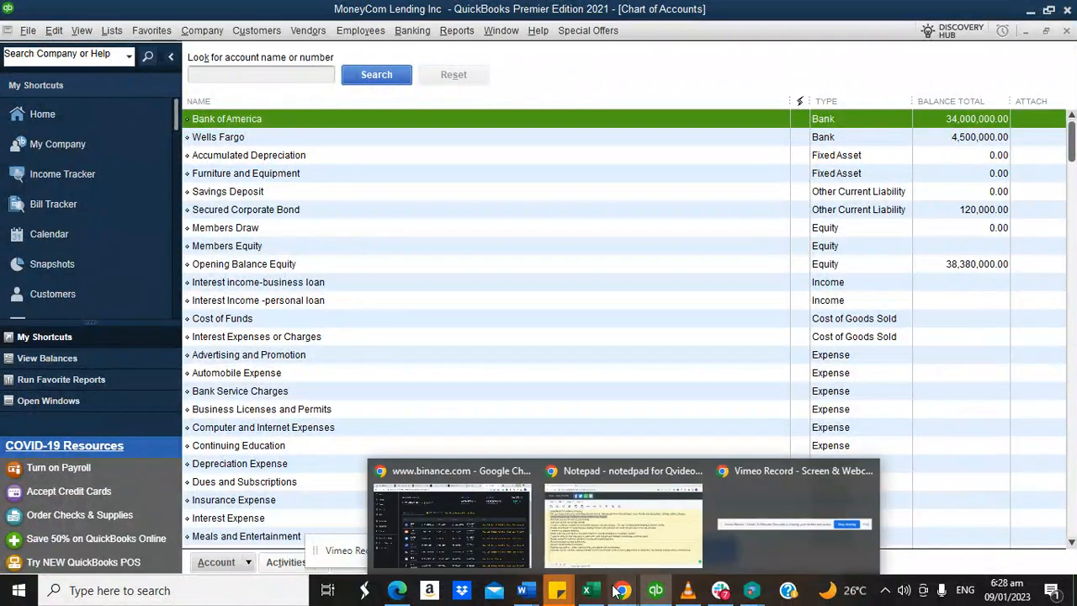
left_click(623, 522)
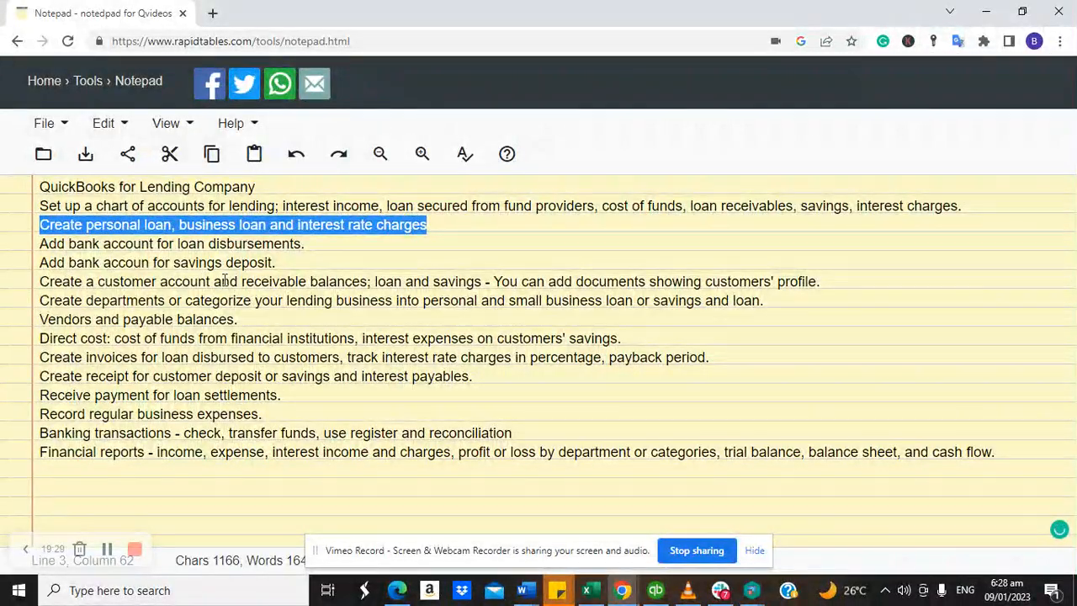
left_click(313, 282)
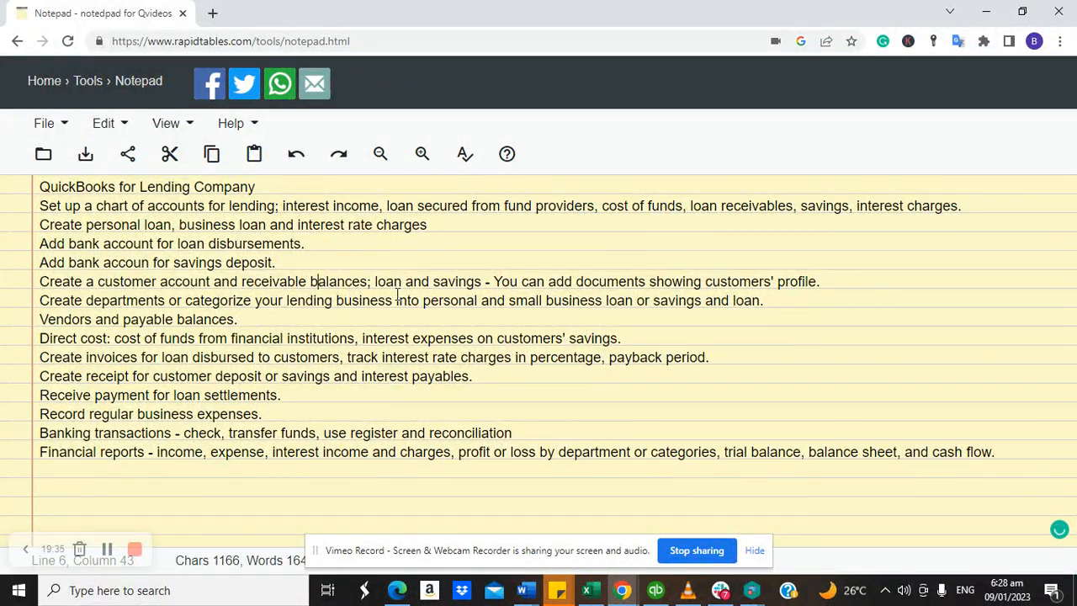
Switch back to QuickBooks and start a new customer named "SMB Business" in the Customer Center.
left_click(656, 590)
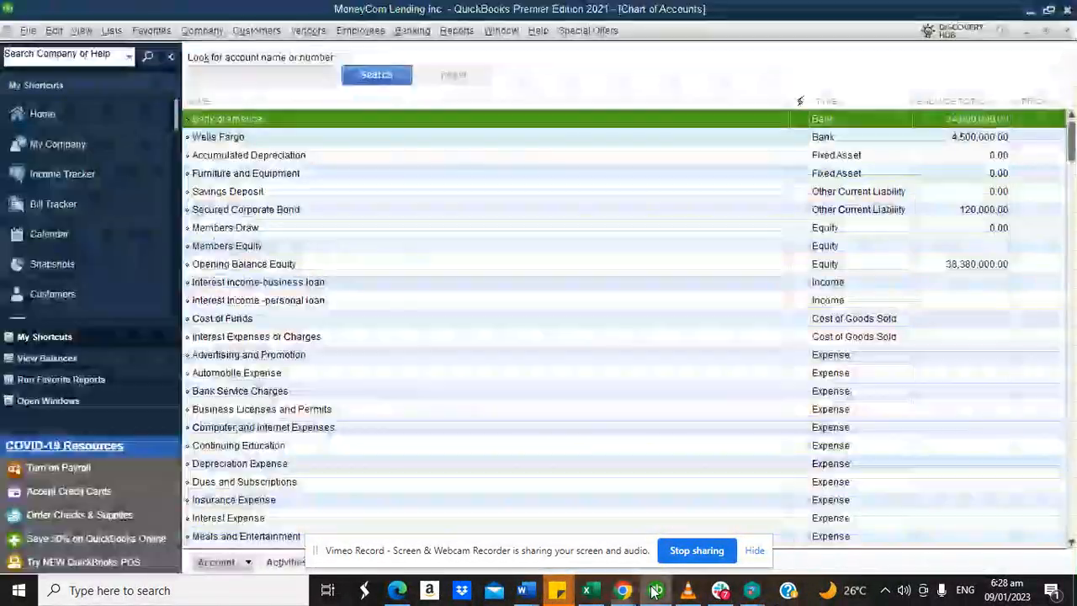
left_click(69, 115)
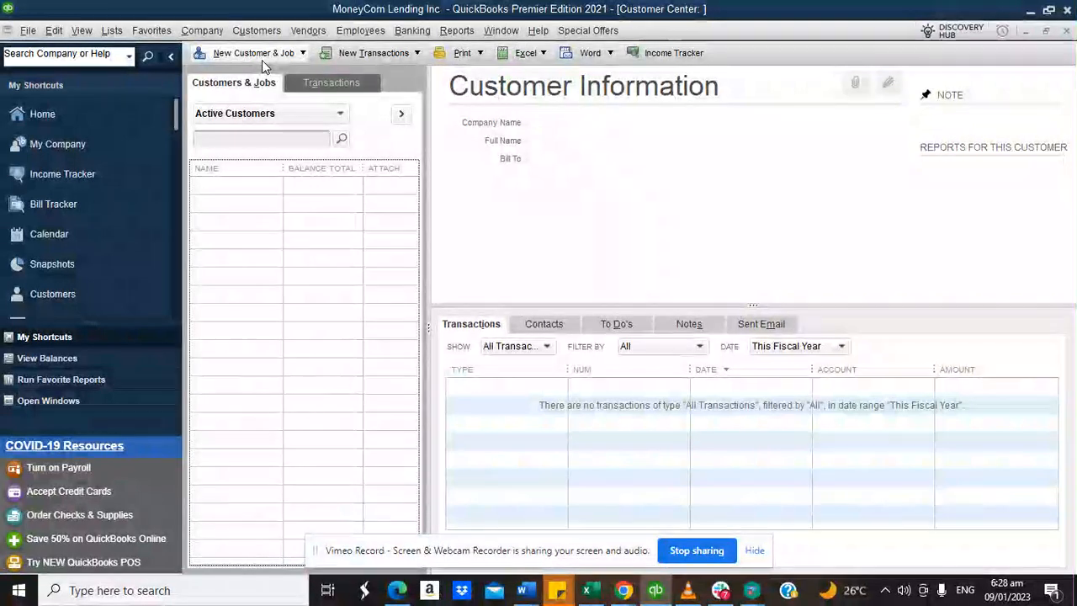
left_click(262, 60)
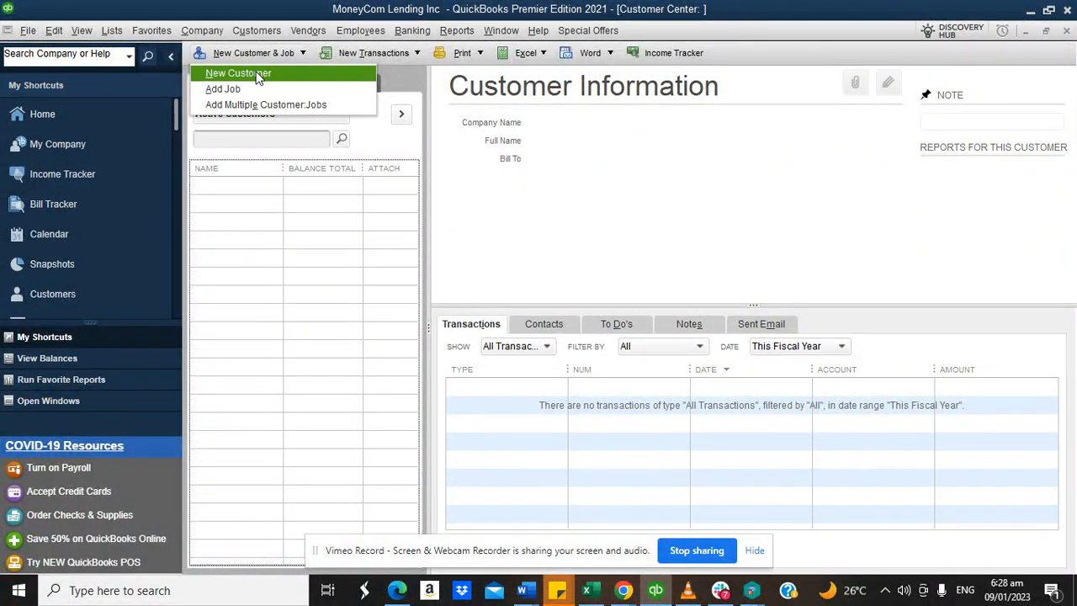
left_click(257, 74)
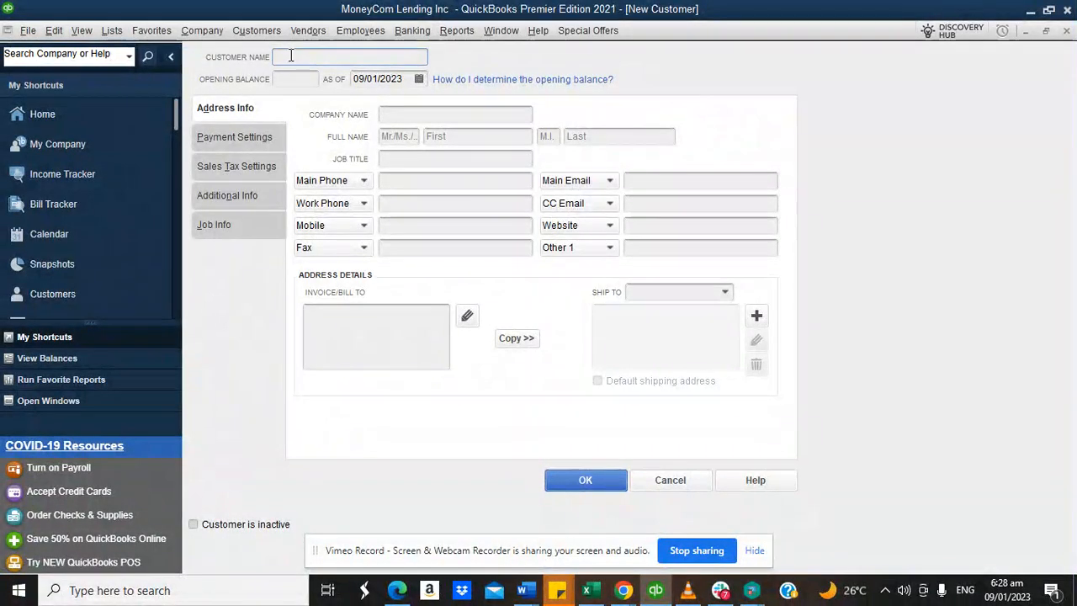
type("SM")
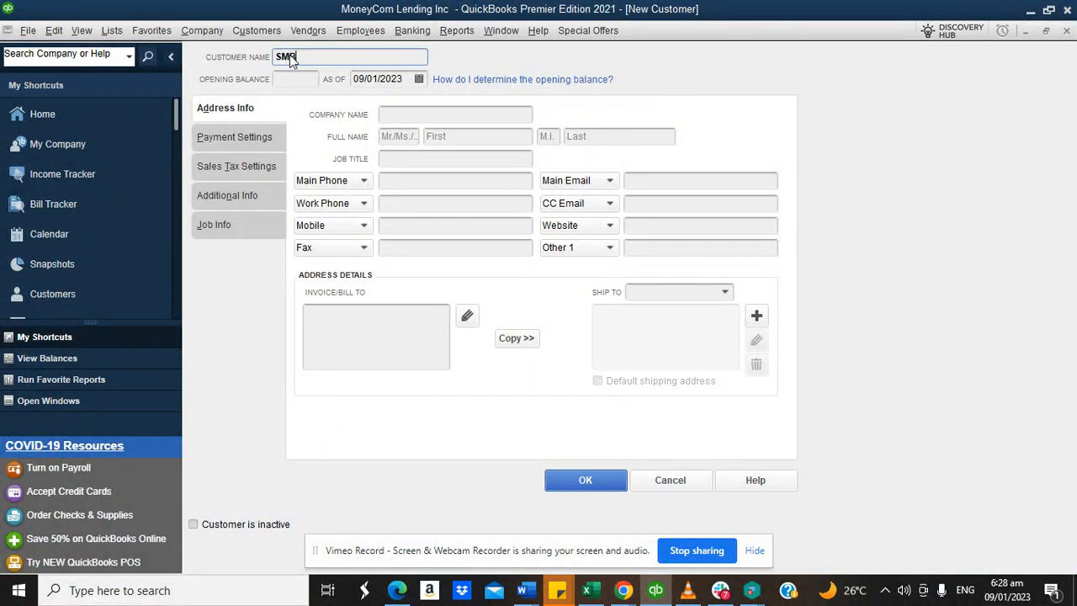
type("B Business")
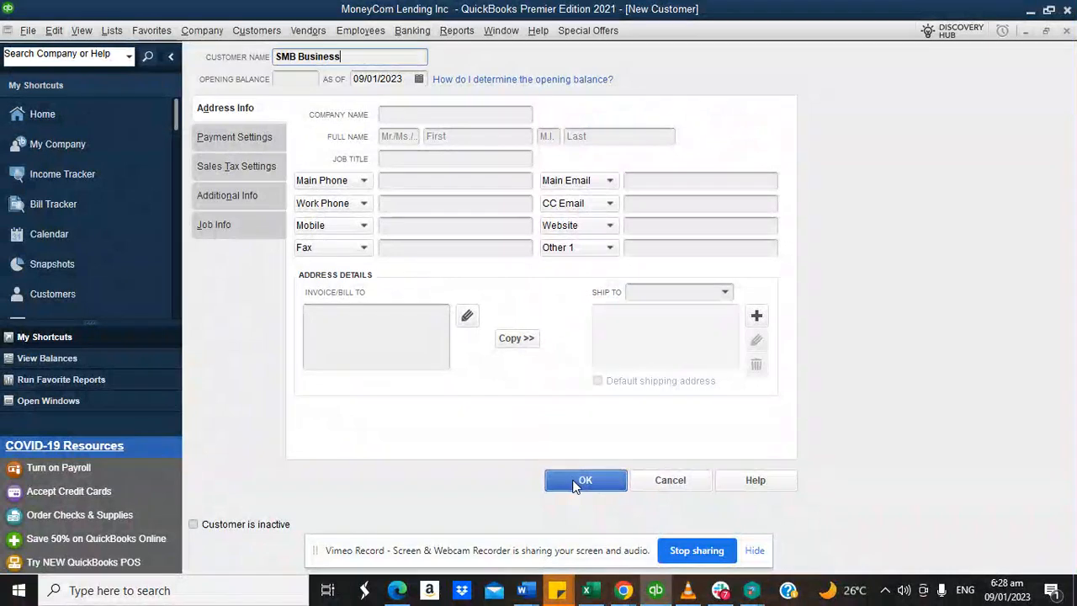
Give SMB Business an opening balance of 25,000, save the customer, and widen the name column of the customer list.
left_click(299, 79)
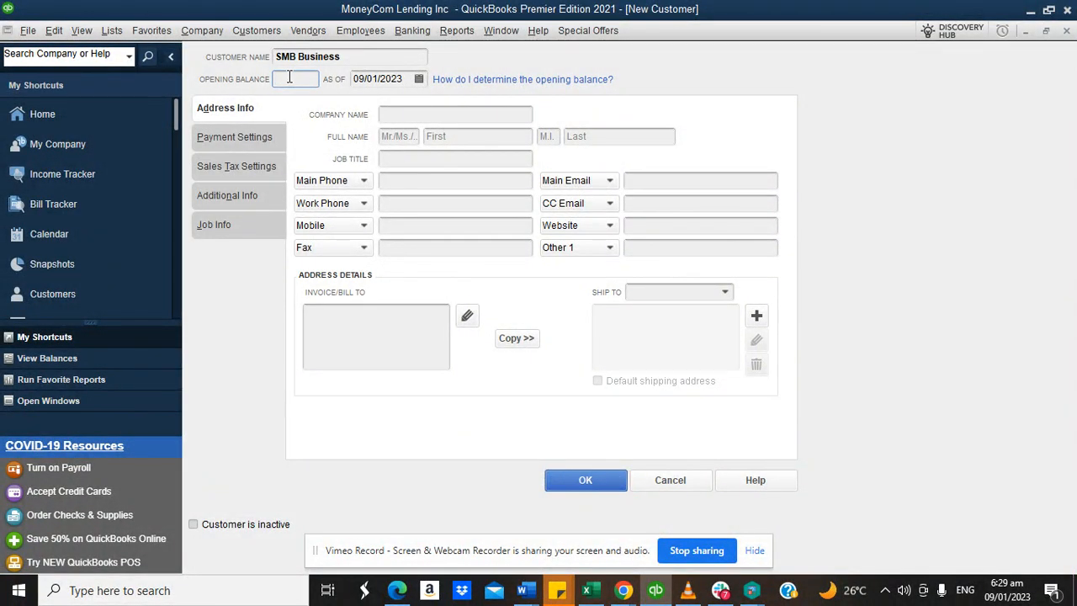
type("2")
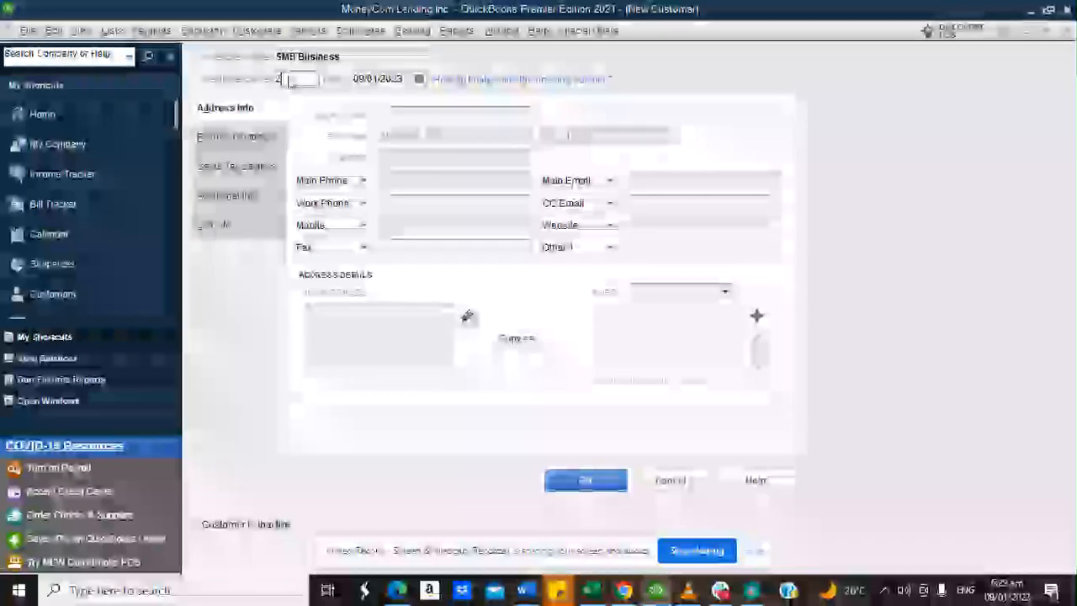
type("5000")
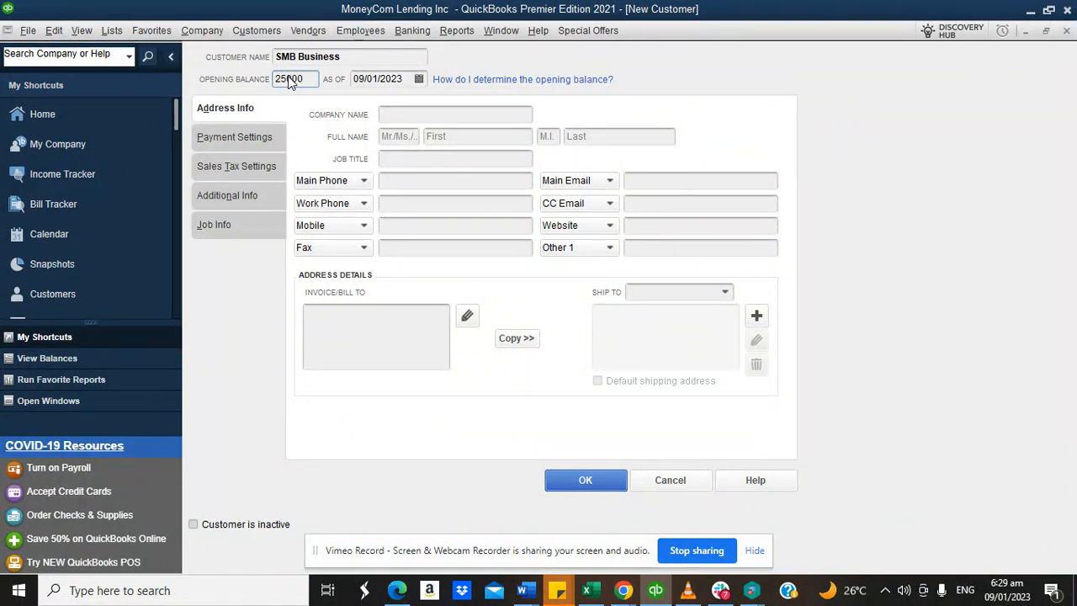
left_click(356, 319)
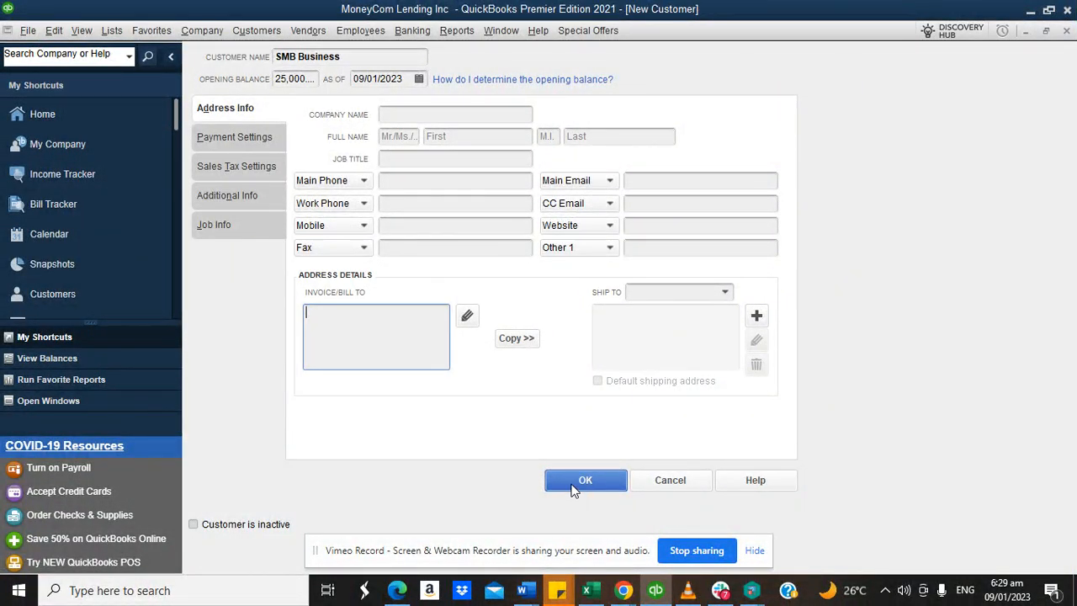
left_click(572, 488)
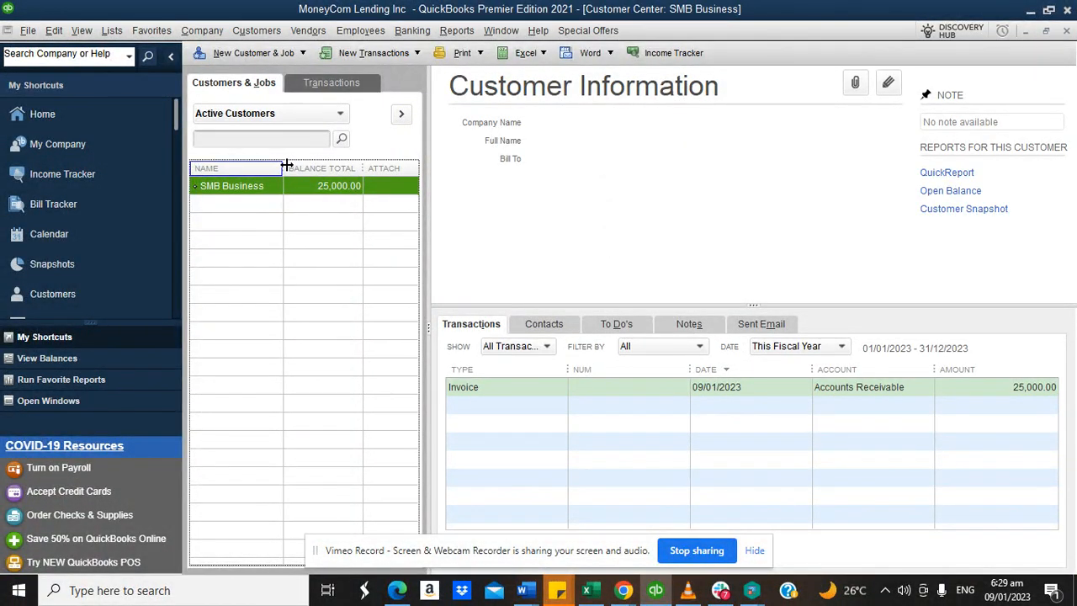
left_click_drag(286, 166, 314, 166)
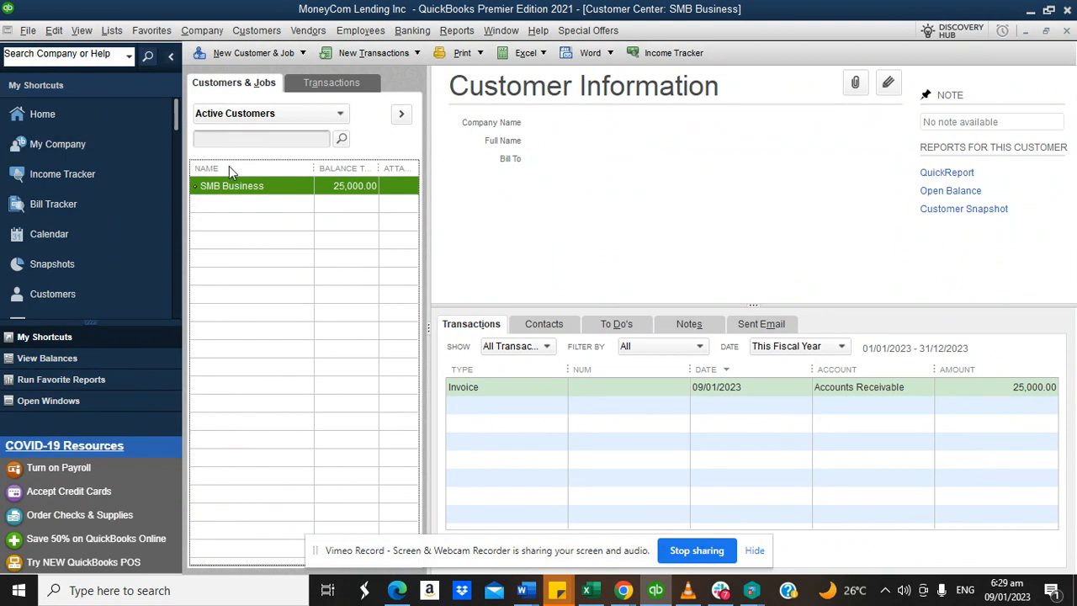
Add an individual customer by entering the person's title and full name as the customer name, and save without an opening balance.
left_click(236, 55)
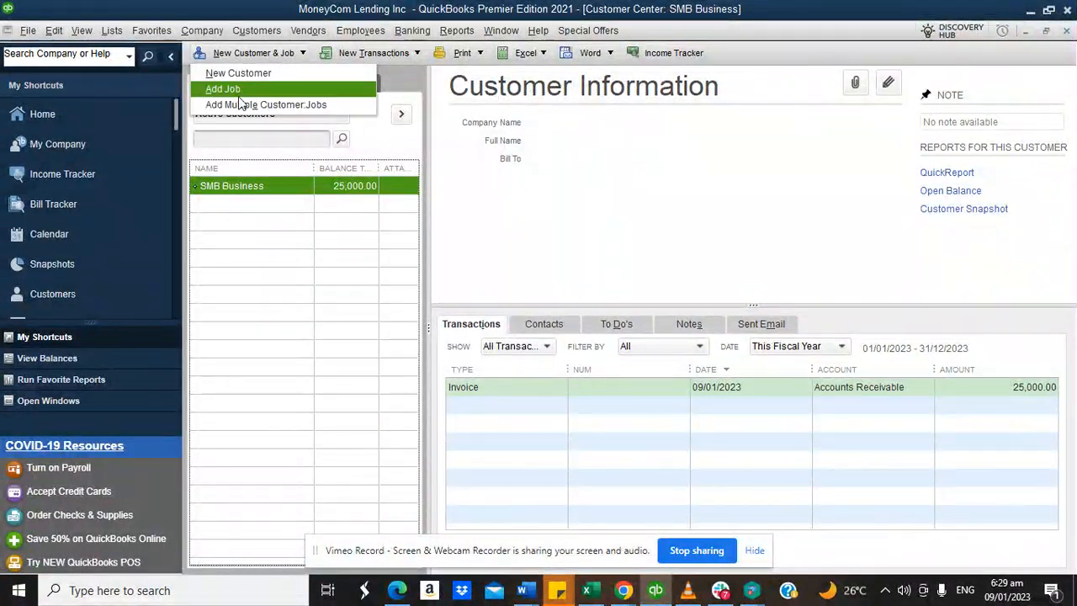
left_click(238, 74)
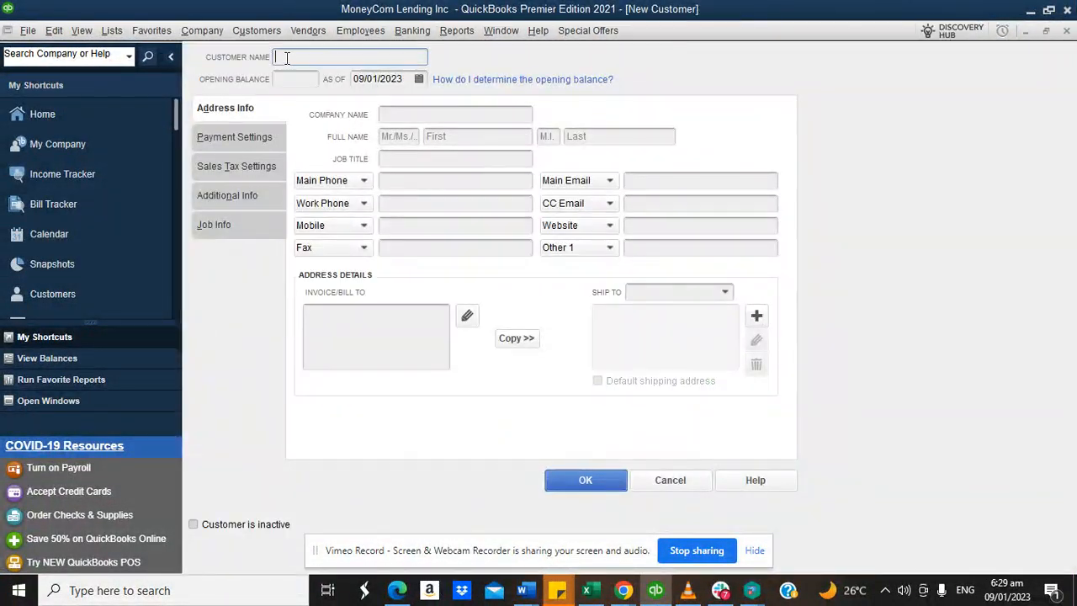
type("Mr.")
type(" Jo")
type("hn Smith")
left_click(566, 483)
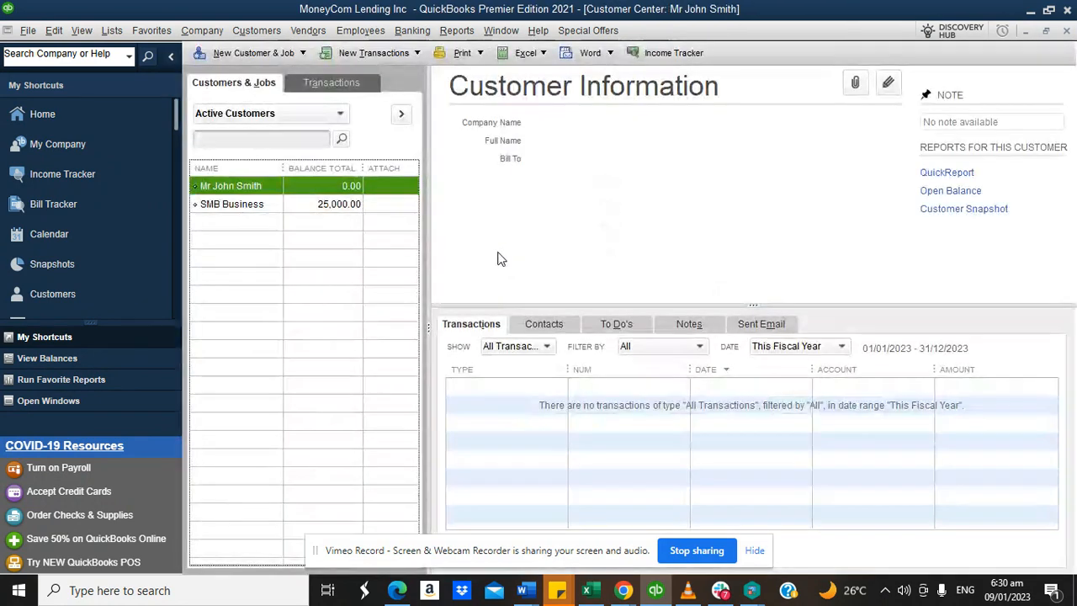
Return to the home page and switch to the browser notepad to review the outline line on departments or loan categories.
left_click(71, 122)
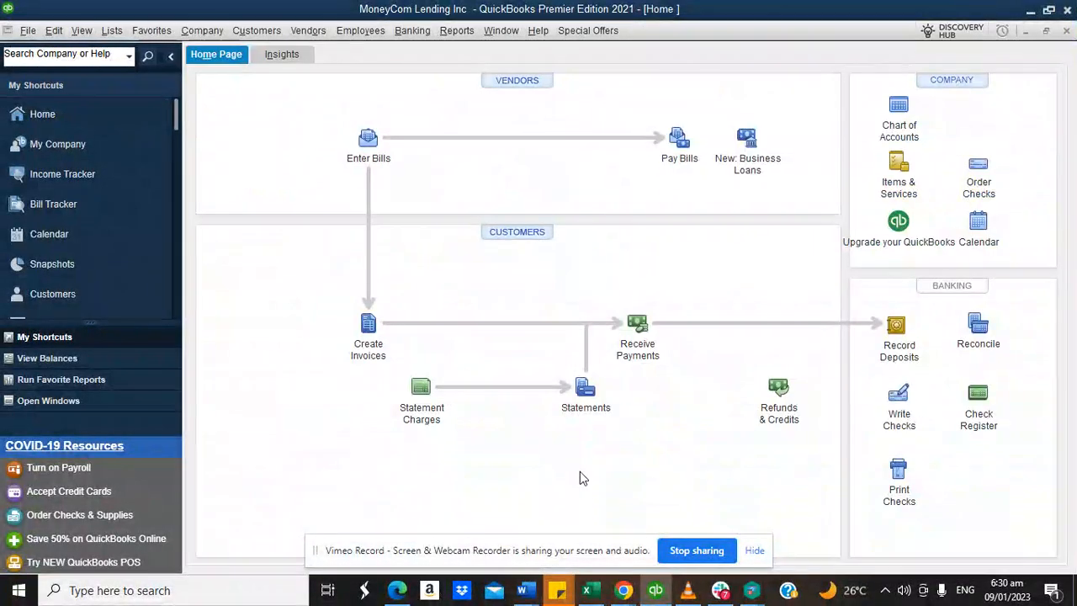
mouse_move(624, 591)
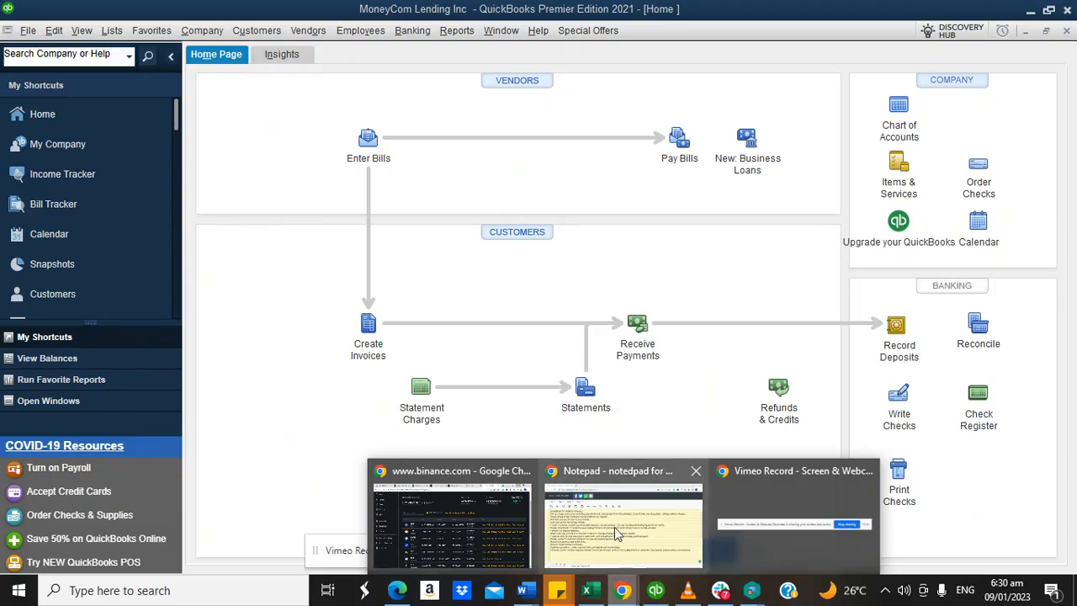
left_click(618, 505)
left_click(318, 282)
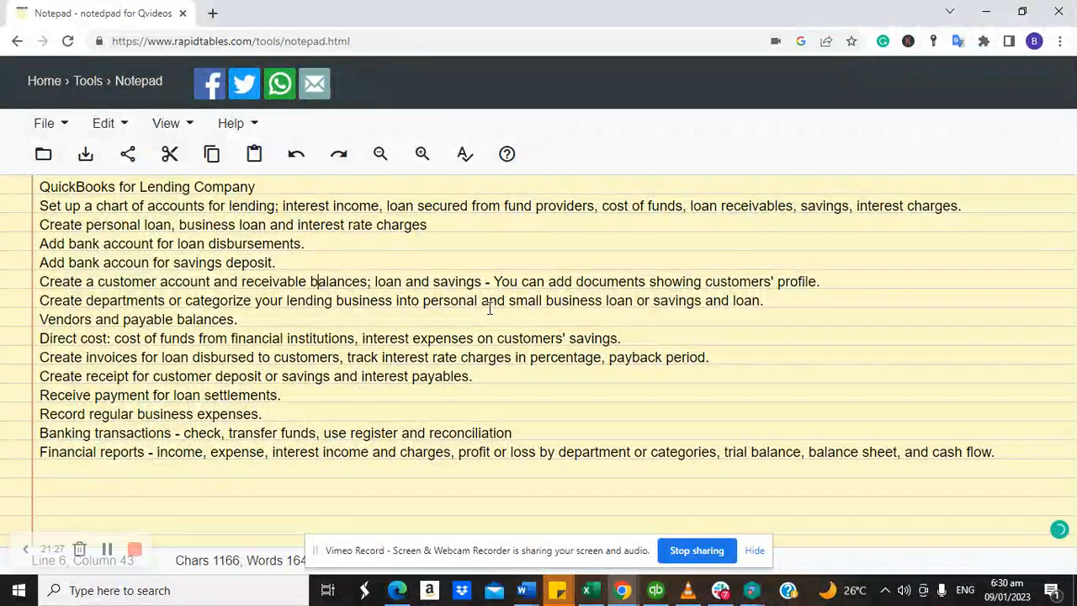
Switch back to QuickBooks and enable class tracking for transactions in the company's accounting preferences.
left_click(656, 590)
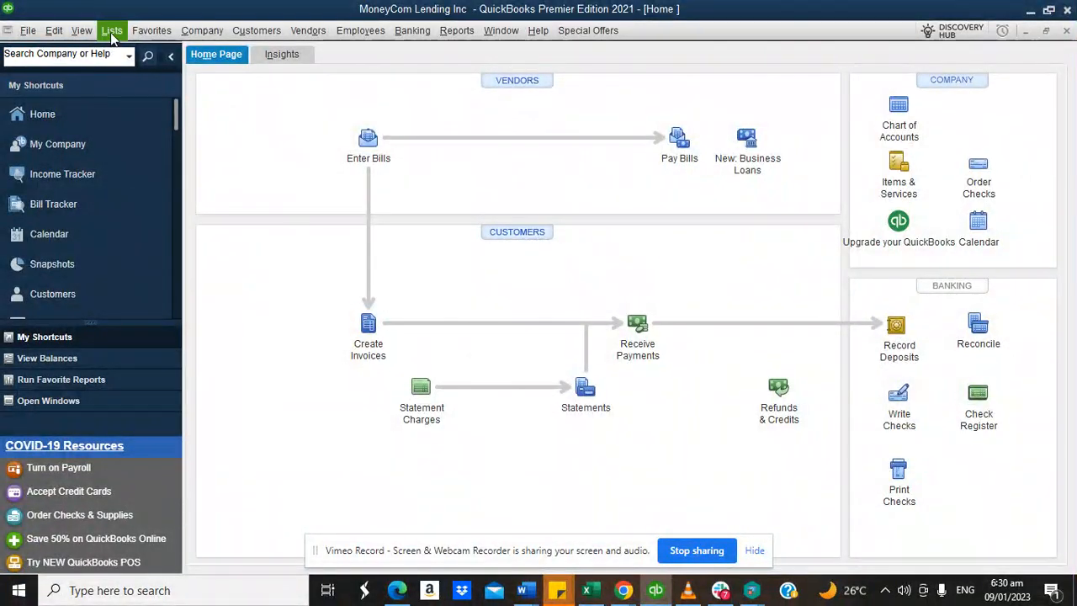
left_click(112, 33)
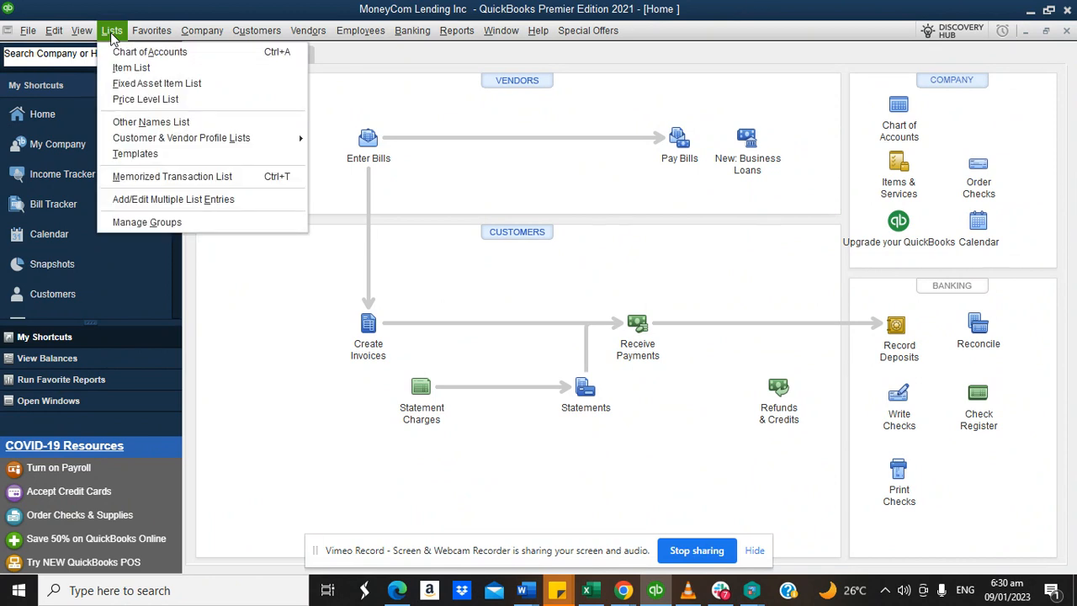
mouse_move(52, 32)
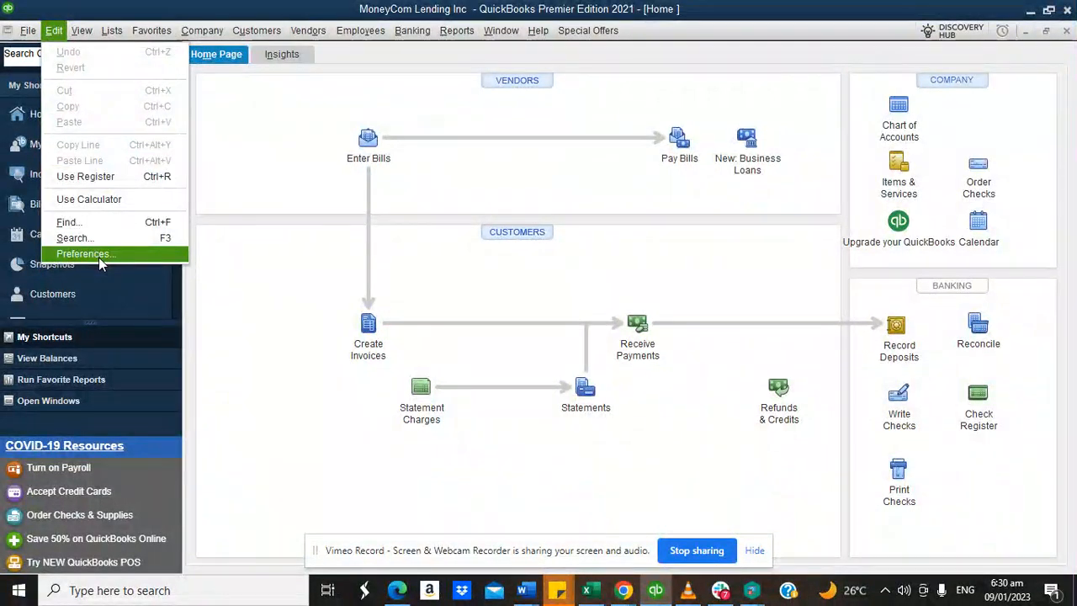
left_click(98, 256)
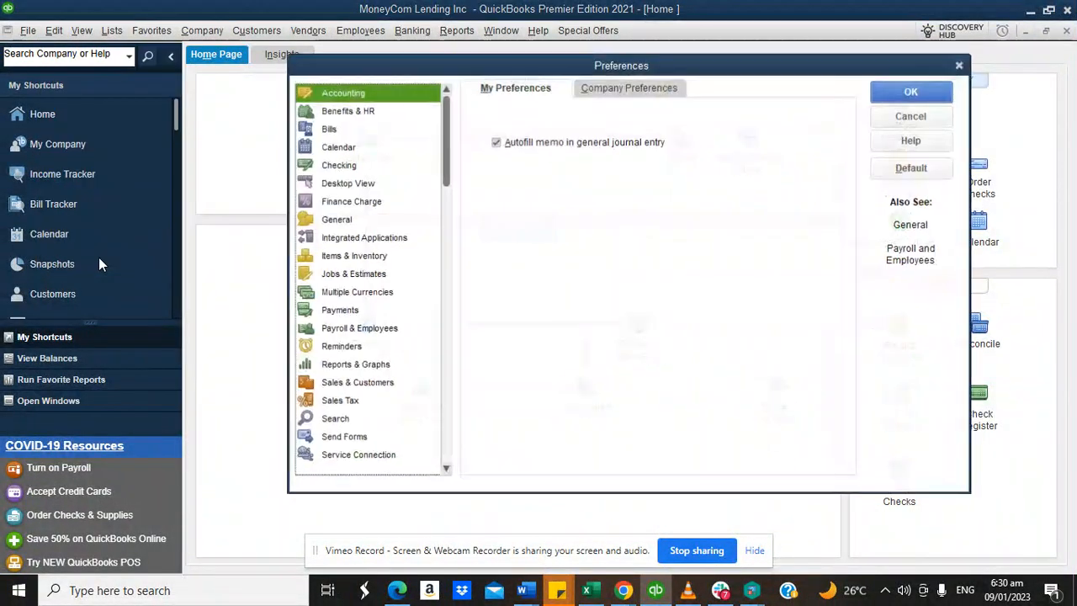
left_click(631, 81)
left_click(484, 194)
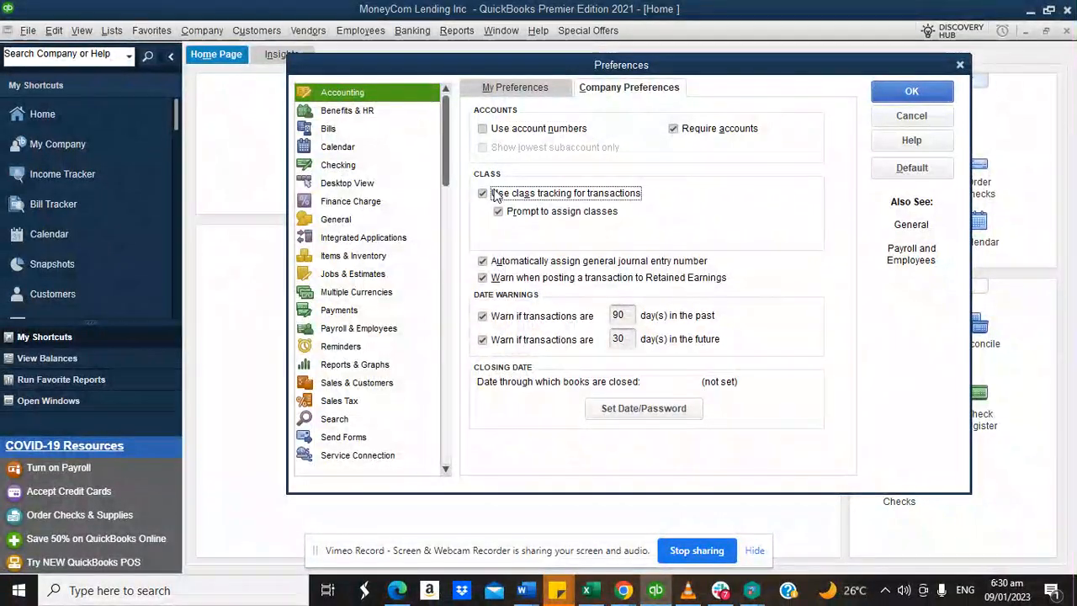
left_click(880, 91)
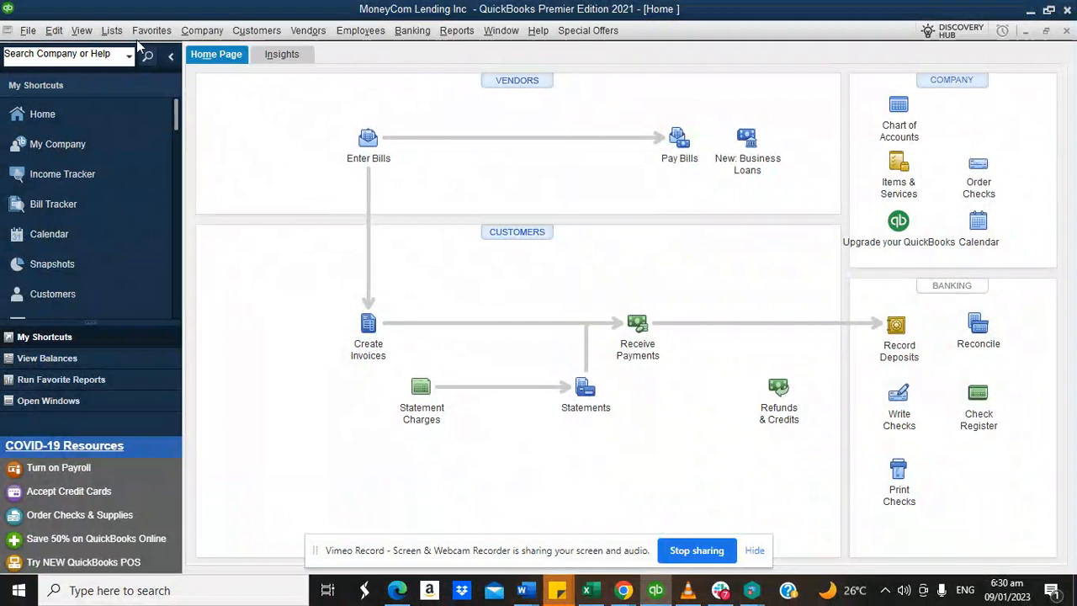
Create two classes named "Business Loan" and "Personal Loan" in the Class List.
left_click(112, 31)
left_click(134, 116)
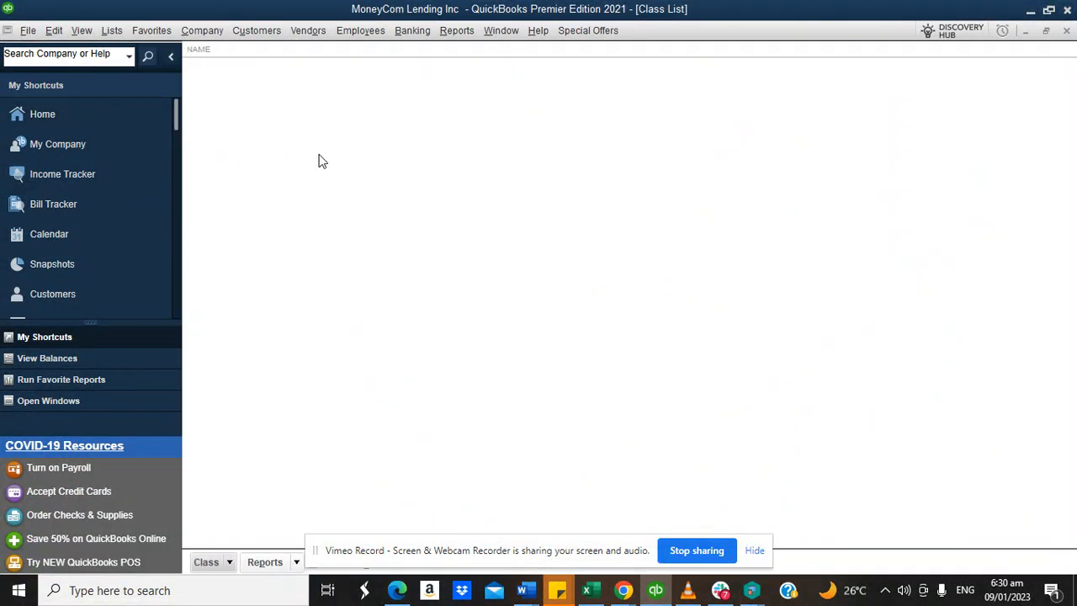
left_click(221, 558)
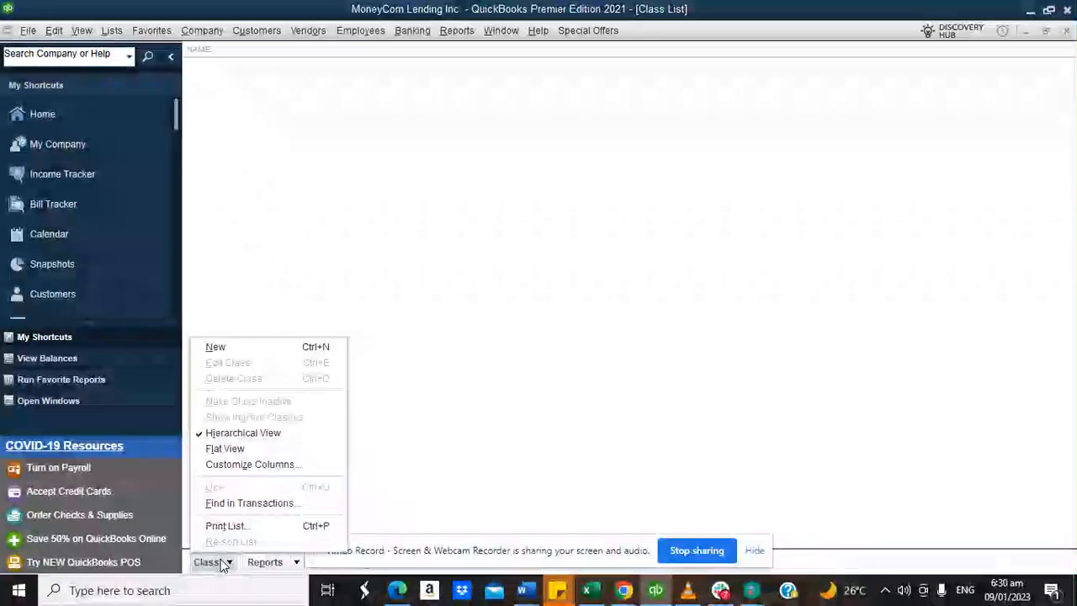
left_click(251, 353)
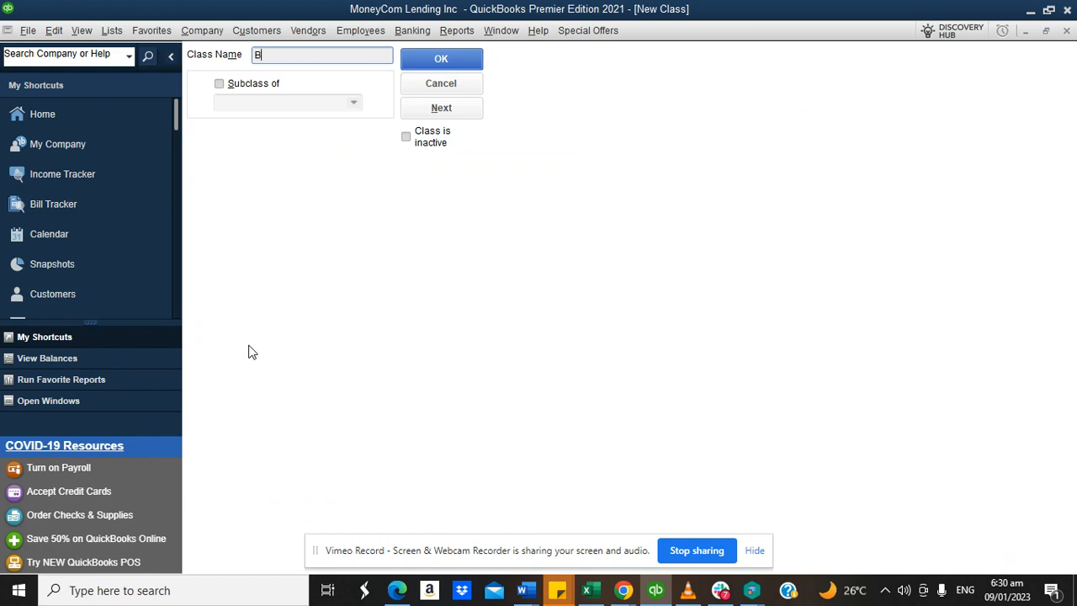
type("Business La")
type("an")
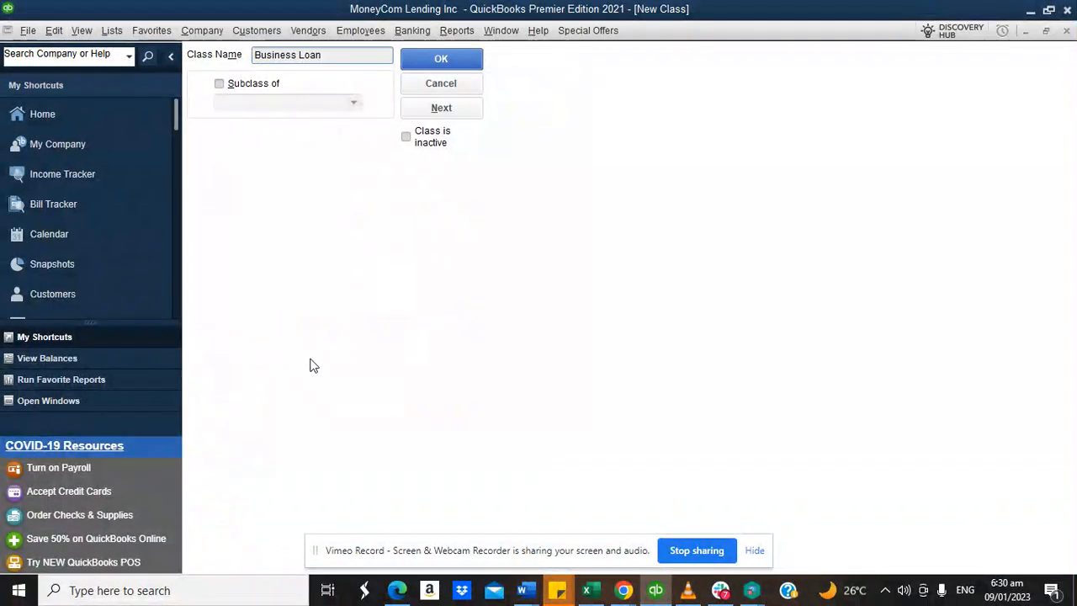
left_click(440, 109)
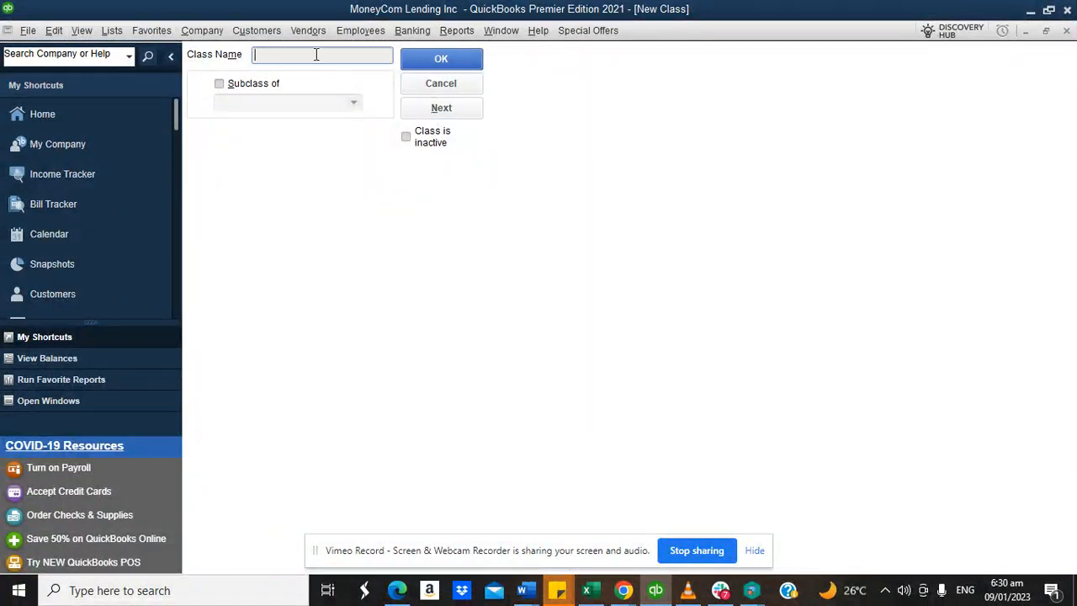
type("Personal BuLoan")
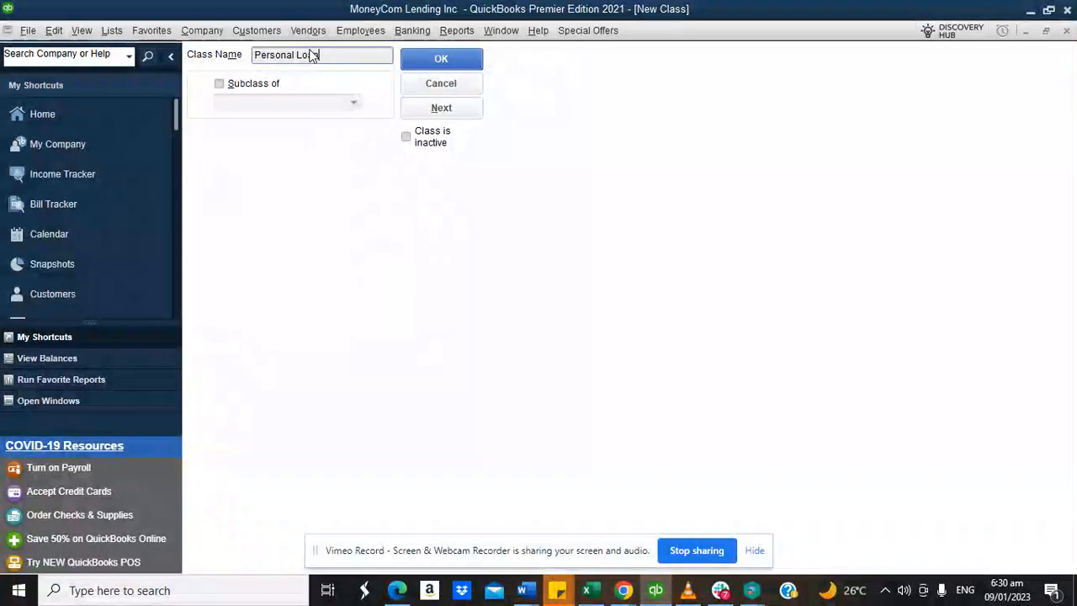
left_click(441, 58)
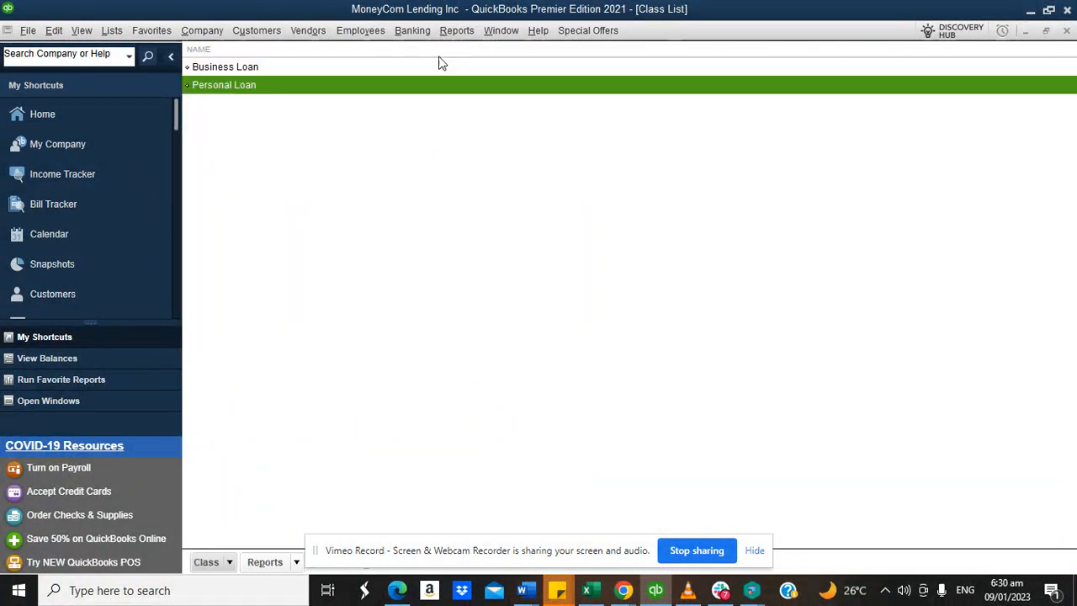
Look through the Company & Financial reports for the one showing profit and loss by class.
left_click(216, 72)
left_click(219, 84)
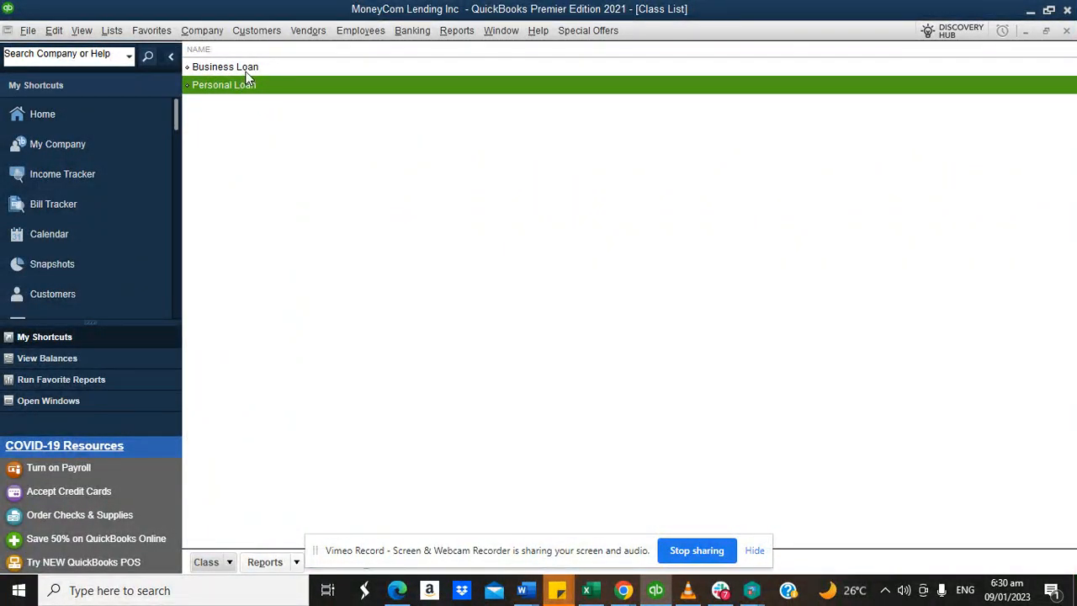
left_click(461, 31)
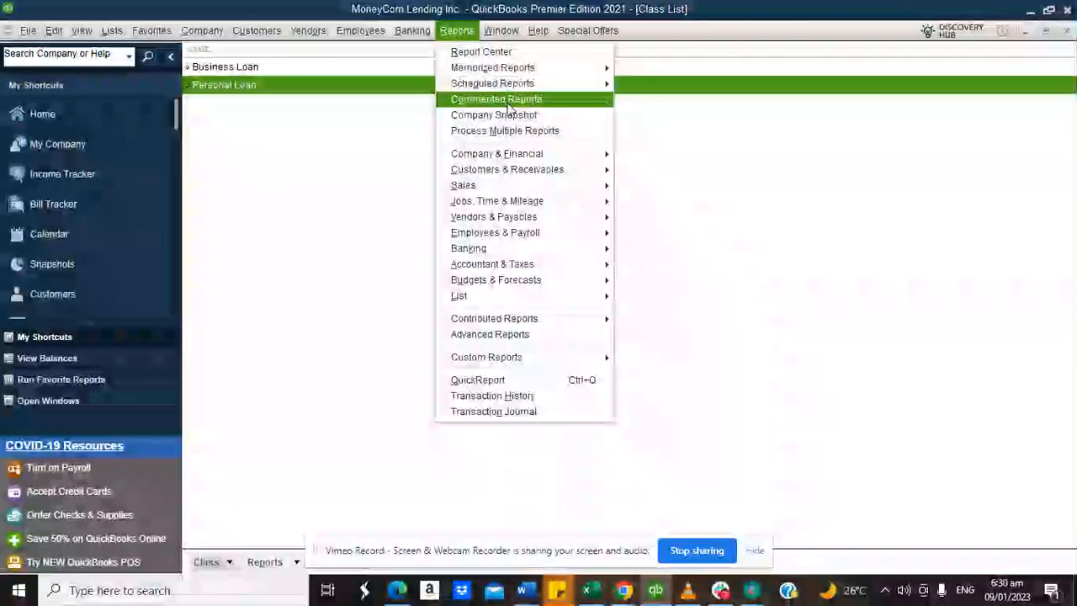
mouse_move(552, 160)
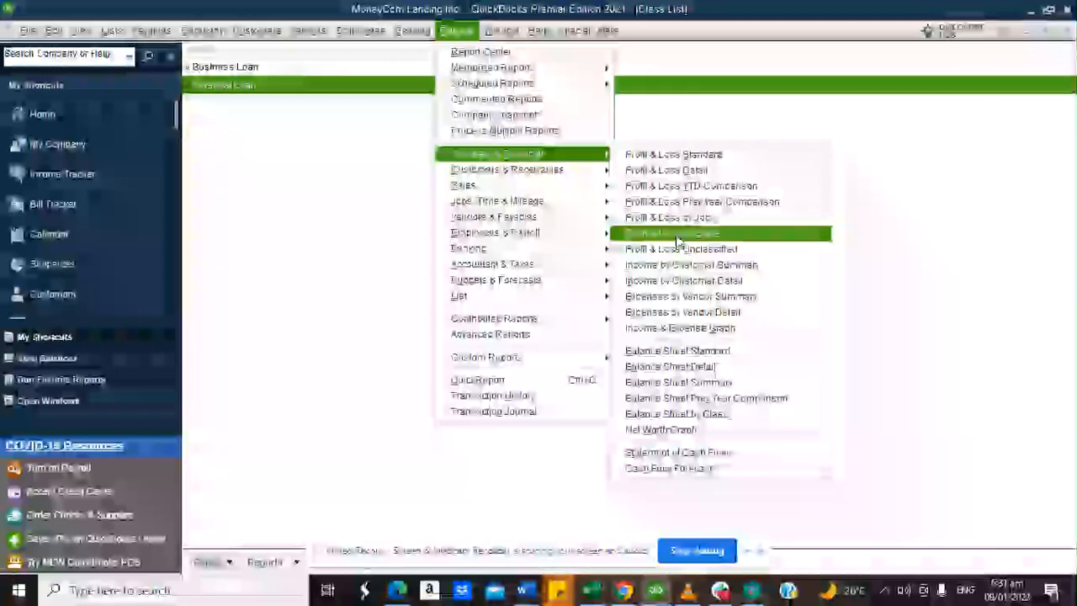
left_click(295, 115)
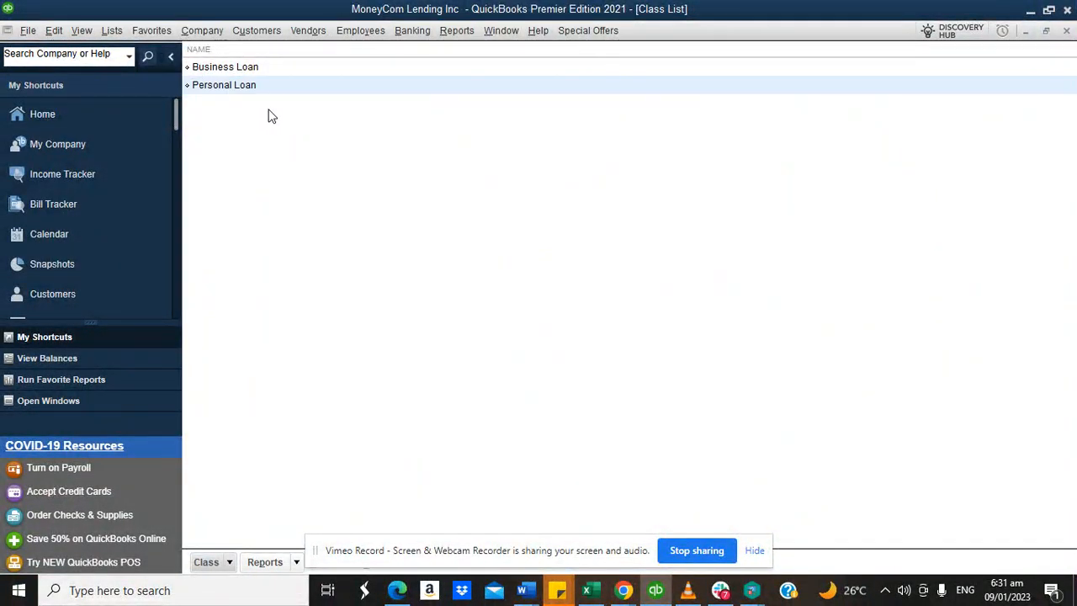
Create a class named "Admin Office" in the Class List.
left_click(225, 563)
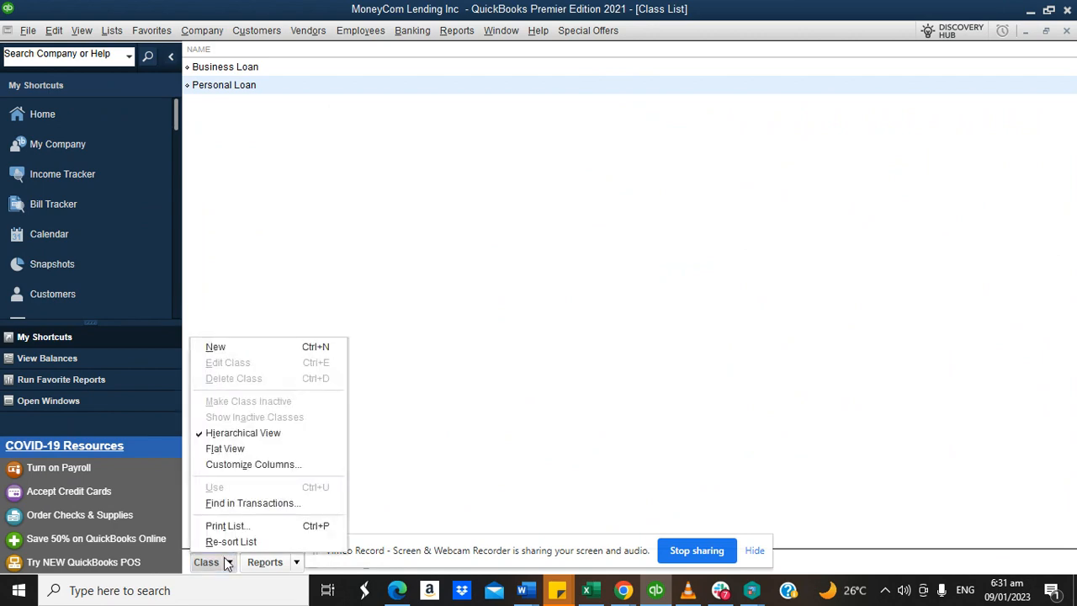
left_click(239, 347)
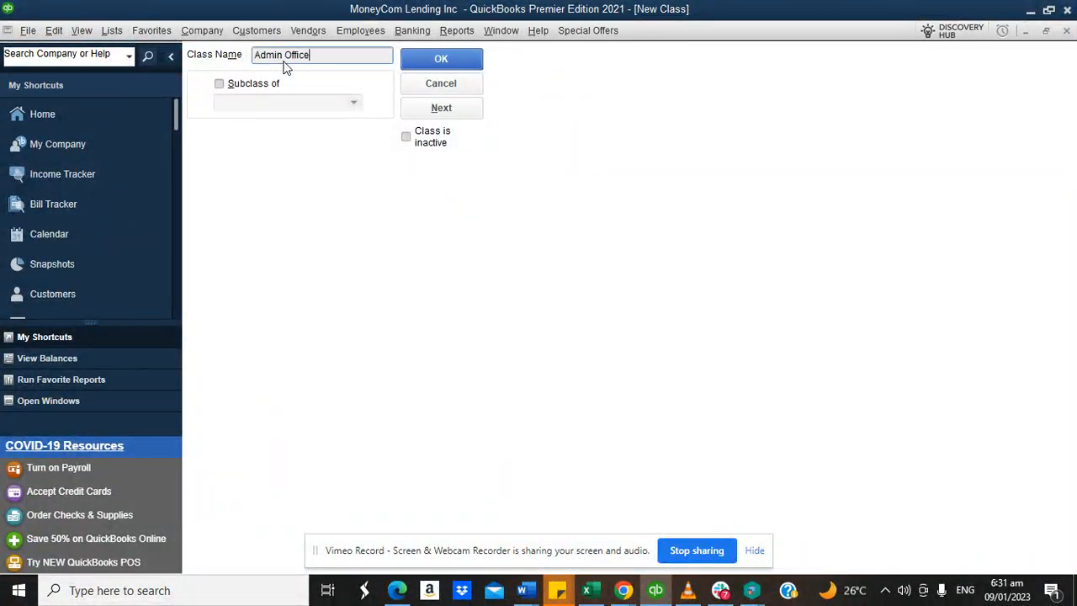
left_click(434, 56)
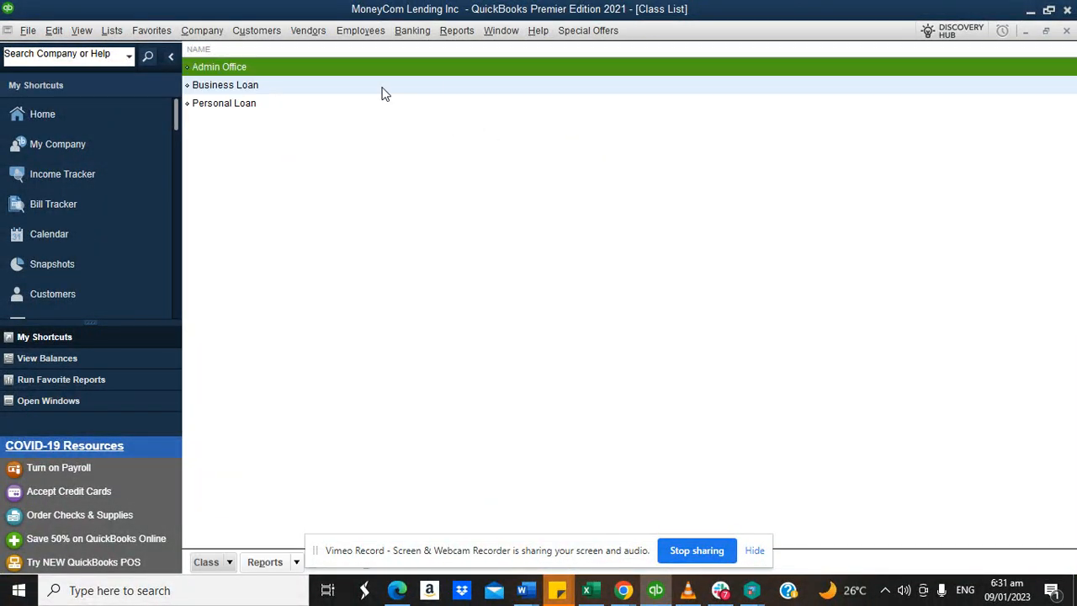
left_click(258, 88)
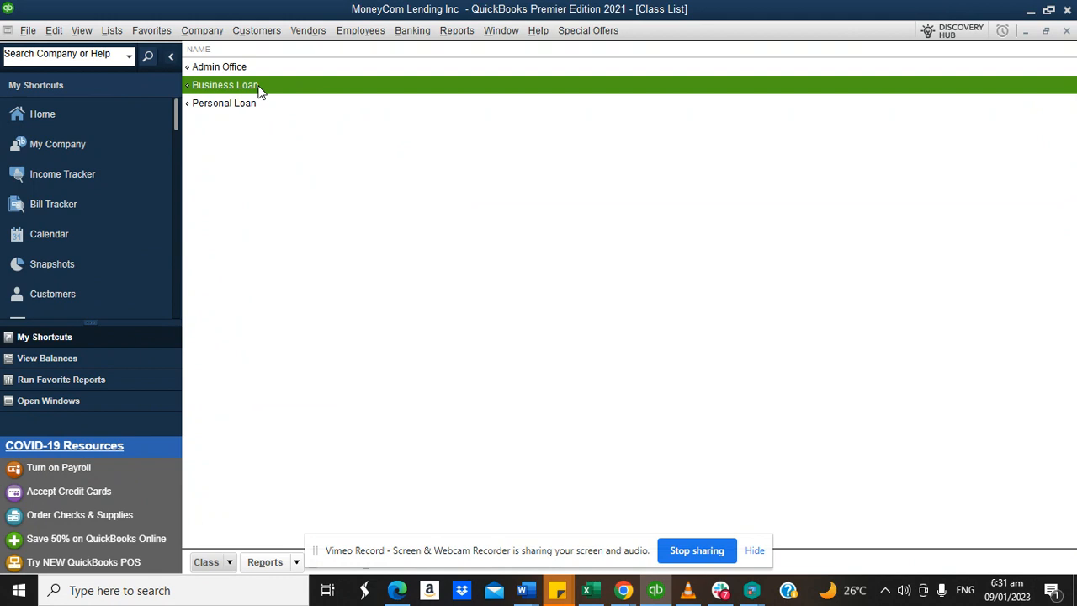
left_click(254, 108)
left_click(239, 66)
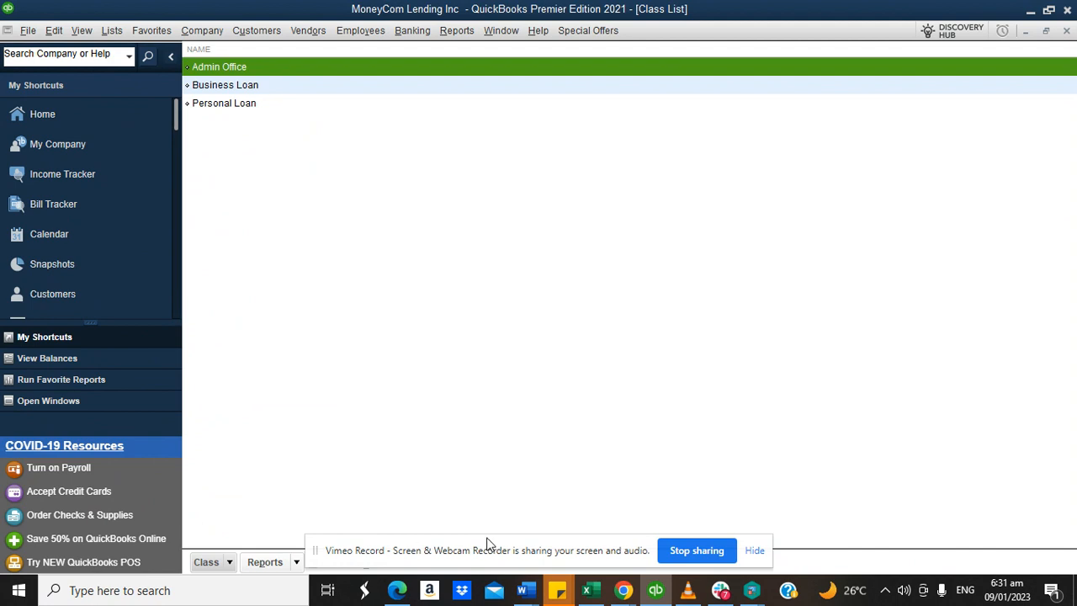
Switch to the browser notepad to check the outline line on vendors and payable balances, and return to QuickBooks.
mouse_move(624, 590)
left_click(611, 542)
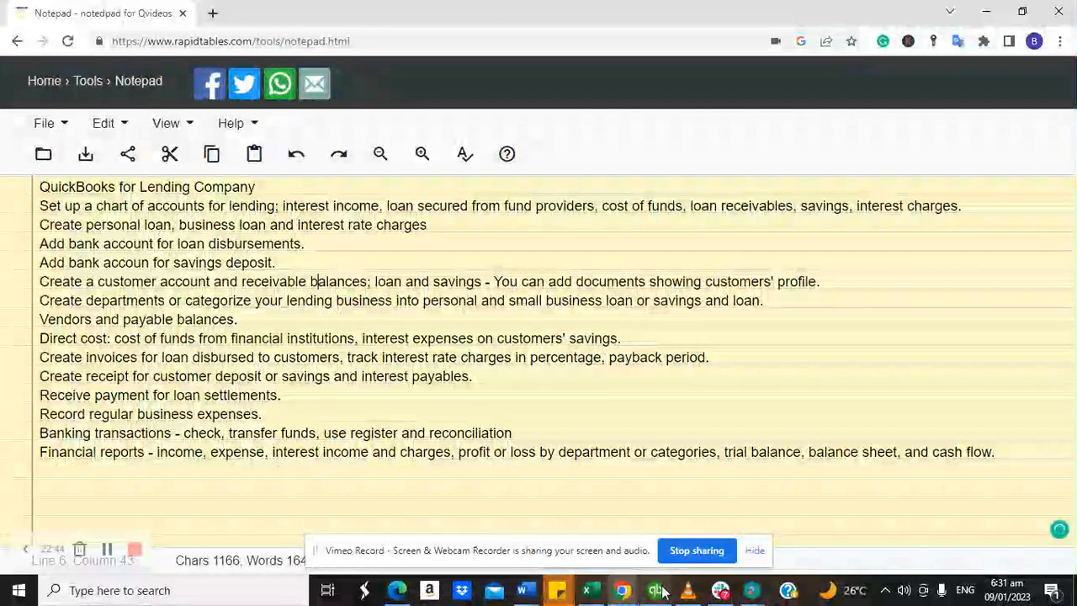
left_click(658, 592)
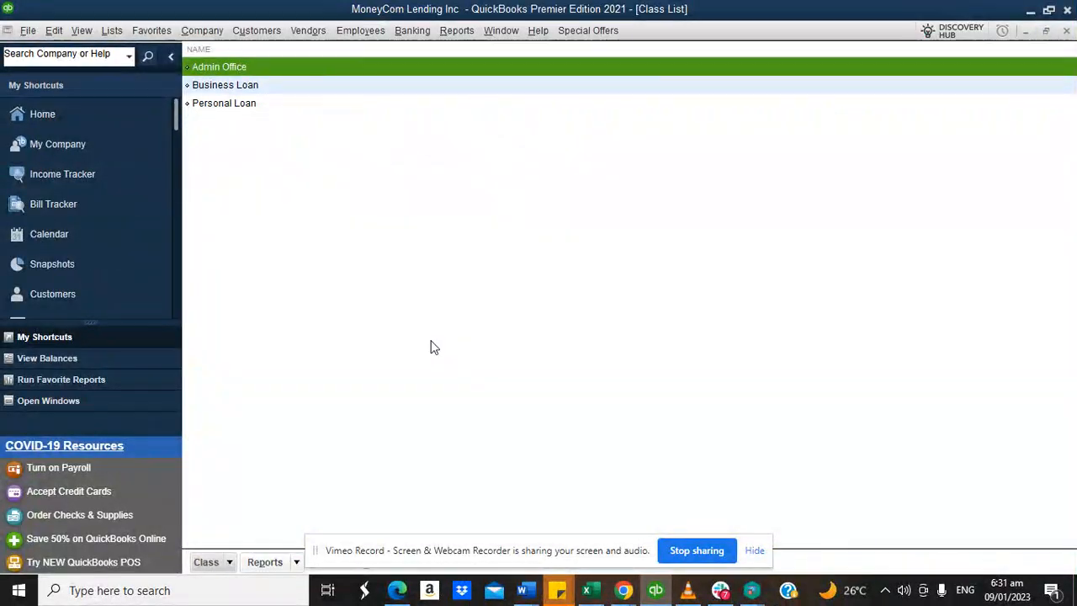
left_click(208, 562)
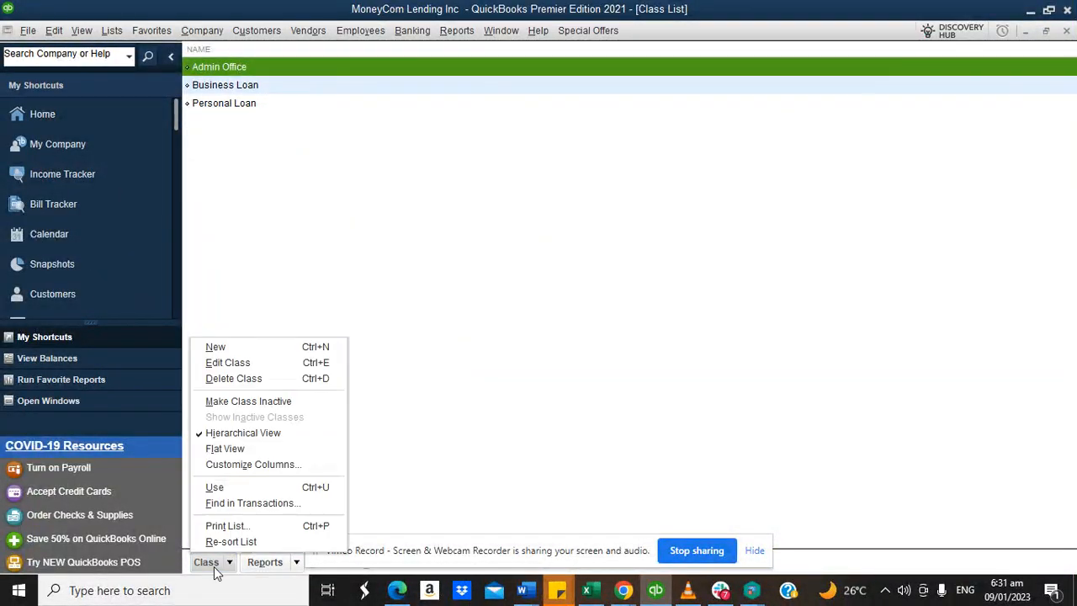
left_click(216, 346)
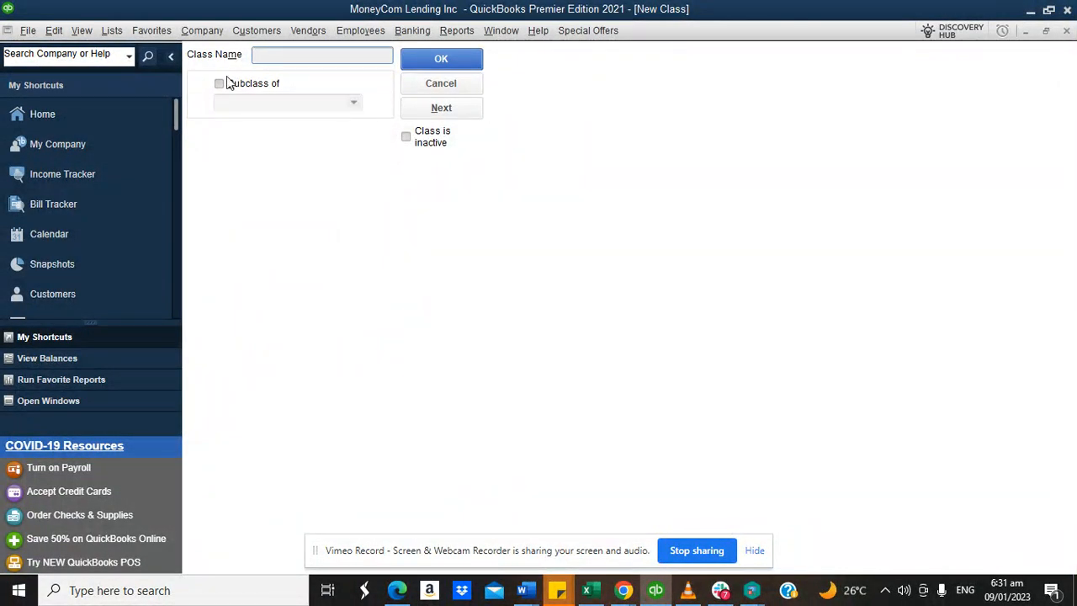
left_click(129, 110)
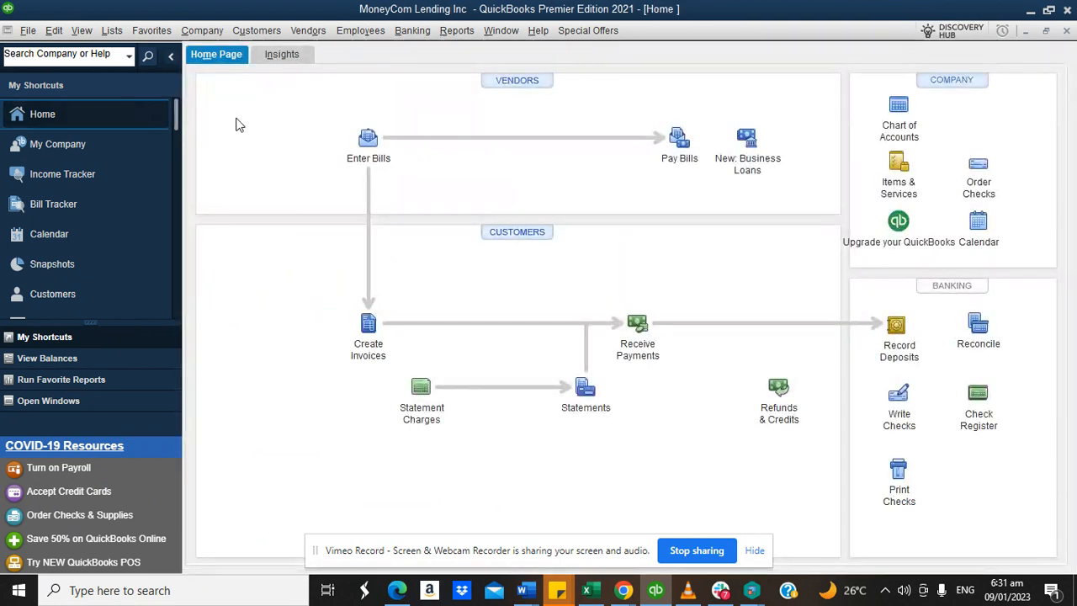
Add a vendor named "MoneyWell Finance" without an opening balance, and widen the name column in the vendor list slightly.
left_click(508, 88)
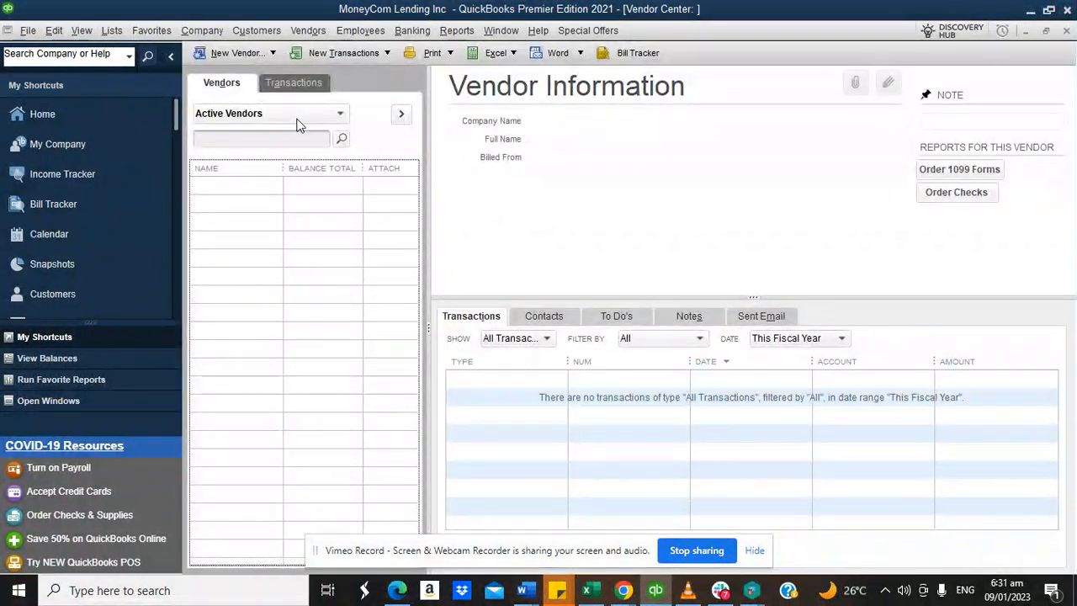
left_click(223, 58)
left_click(220, 73)
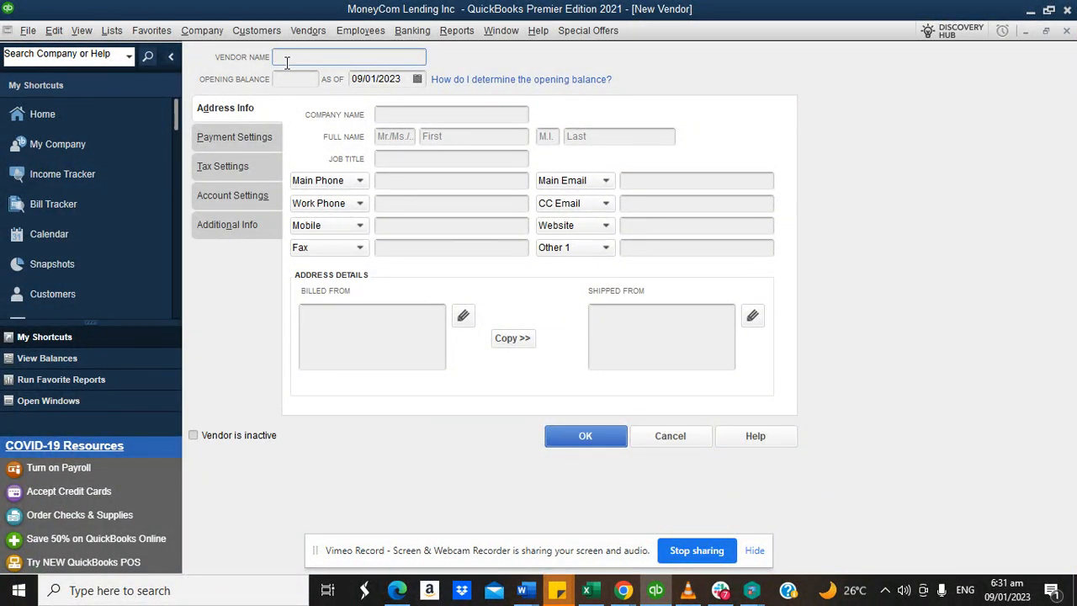
type("MoneyWell Finance")
key("BackSpace")
key("BackSpace")
key("BackSpace")
key("BackSpace")
key("BackSpace")
key("BackSpace")
key("BackSpace")
type("Minn")
key("Tab")
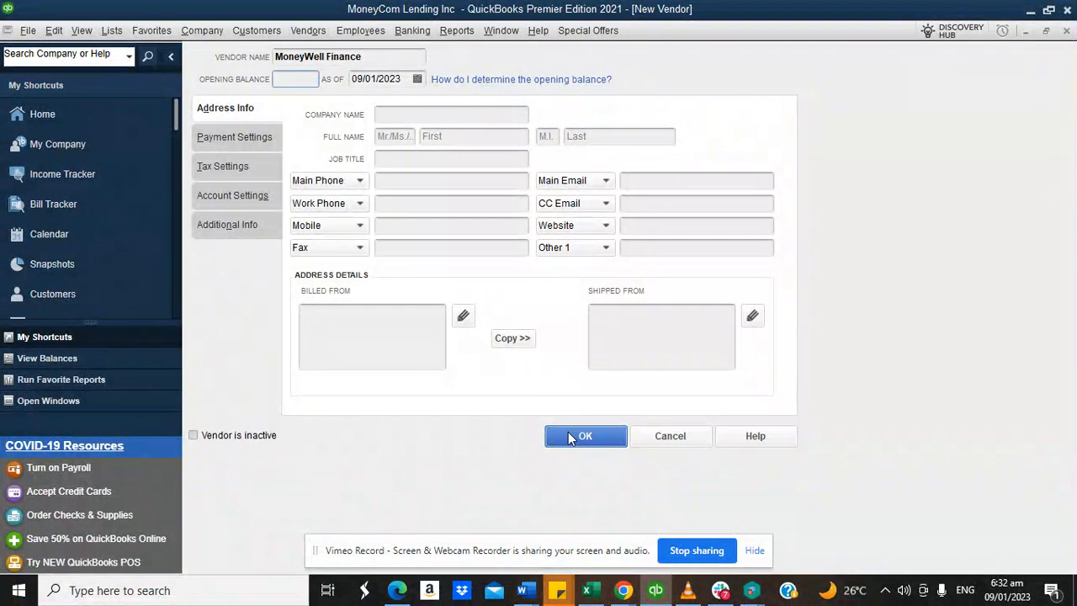
left_click(568, 432)
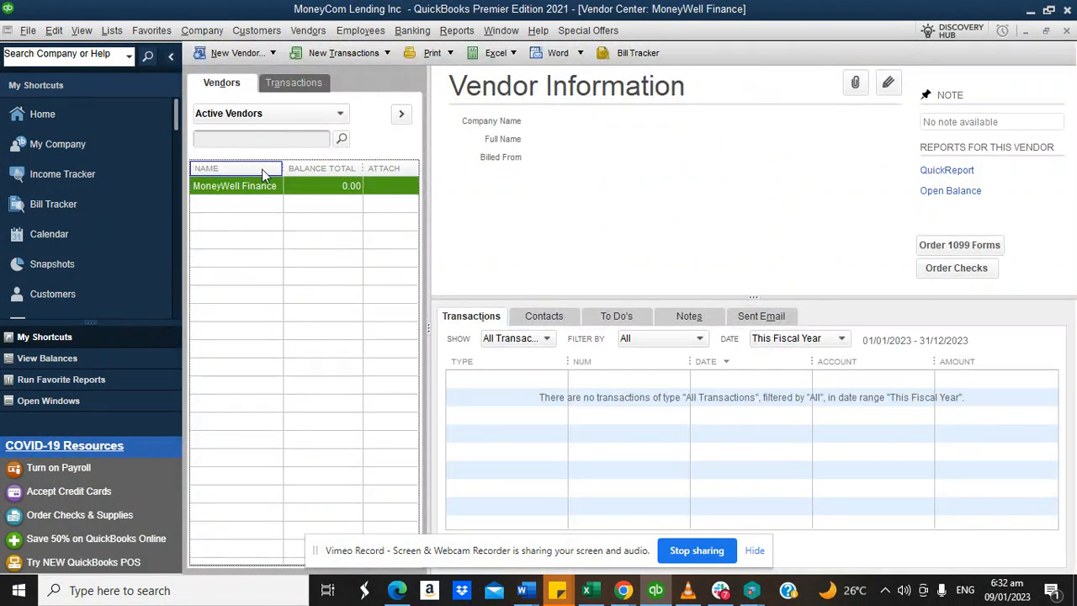
left_click_drag(283, 169, 298, 168)
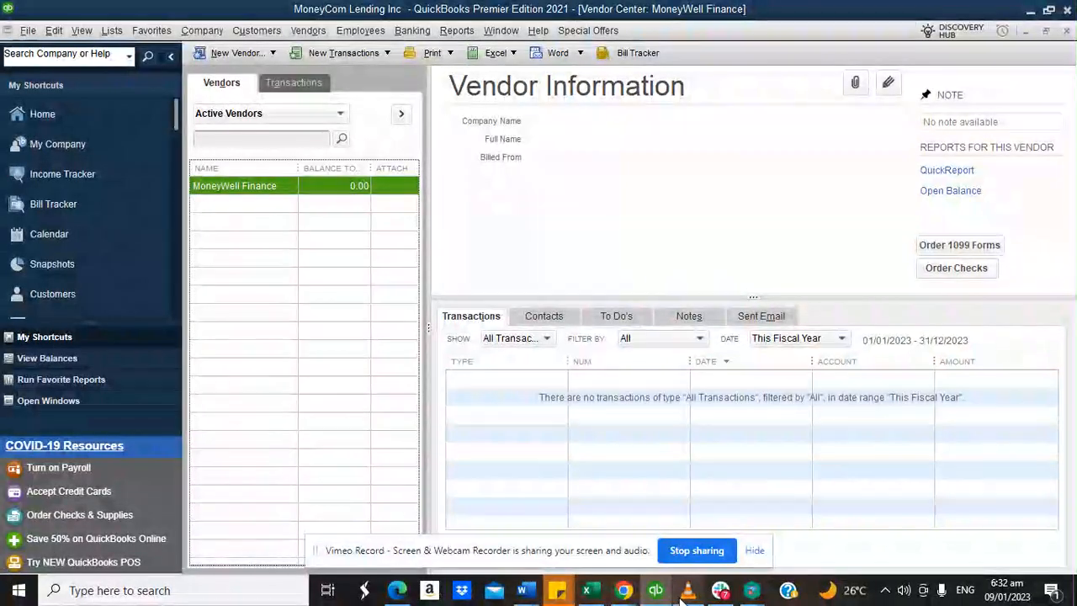
Review the outline lines on direct cost and invoices in the browser notepad, and return to QuickBooks.
left_click(623, 590)
left_click(627, 535)
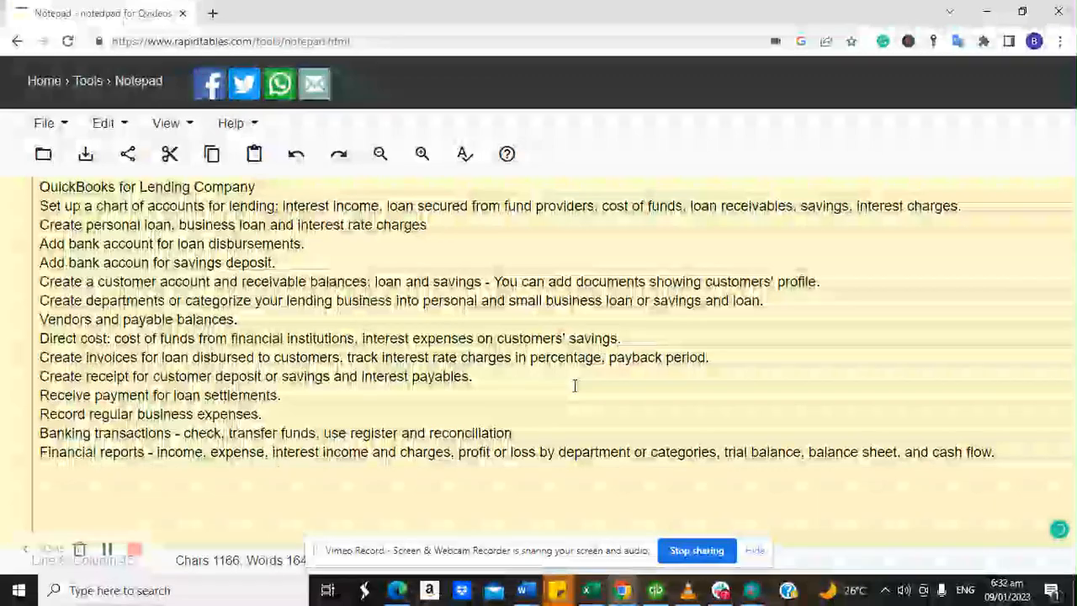
left_click(658, 596)
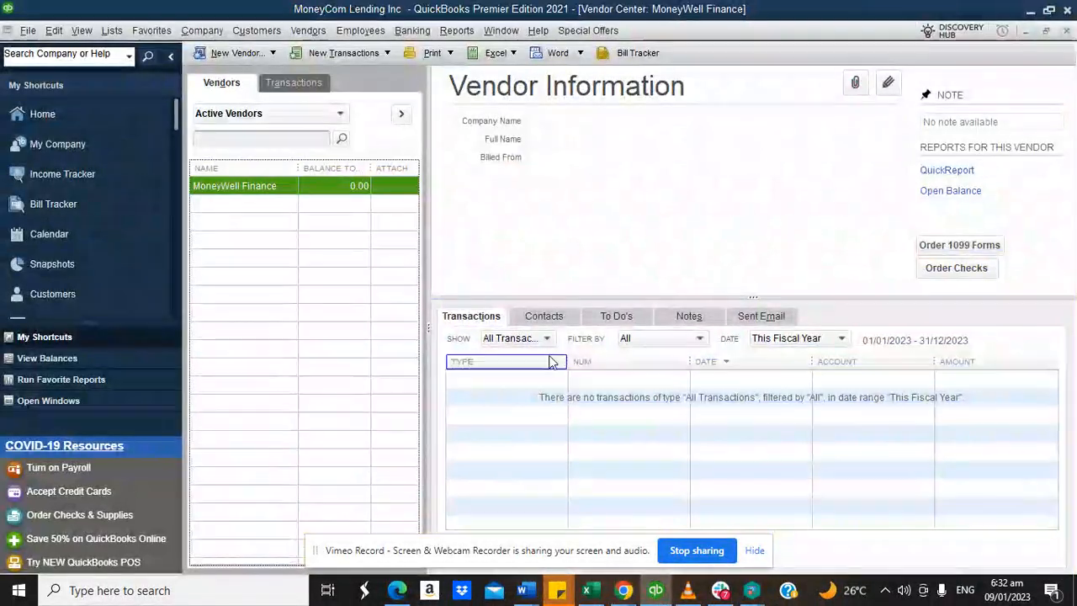
Examine the cost of funds and interest expense accounts in the Chart of Accounts, and return to the home page.
left_click(129, 124)
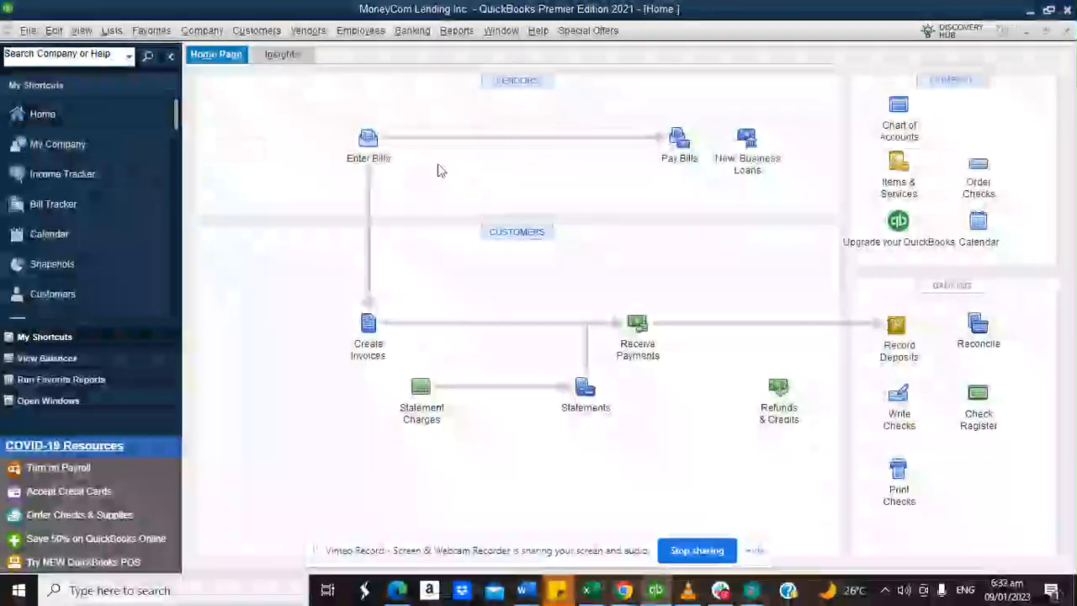
left_click(112, 32)
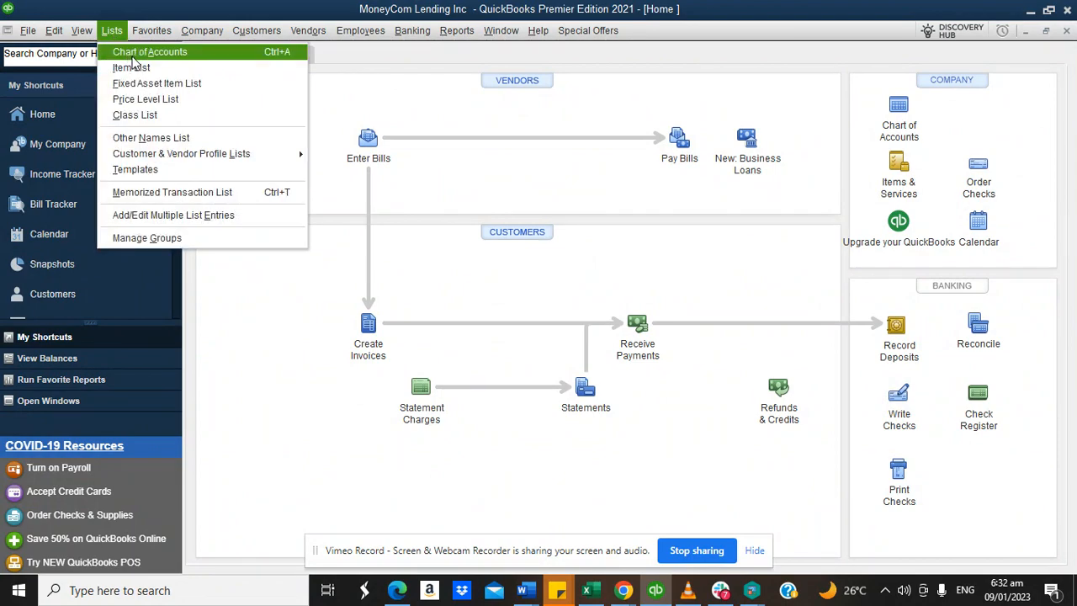
left_click(134, 53)
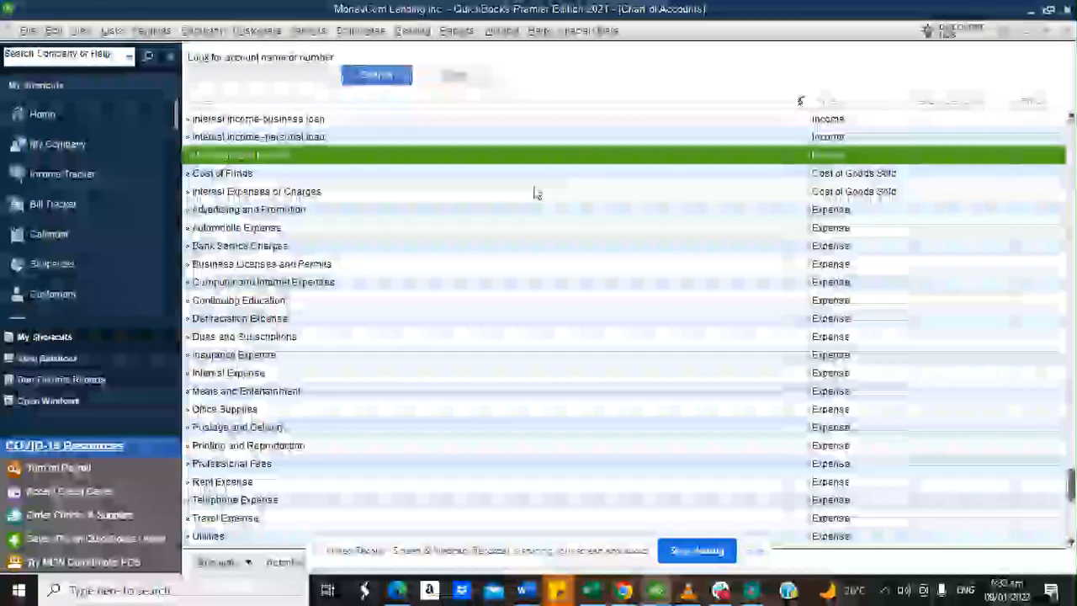
left_click(99, 117)
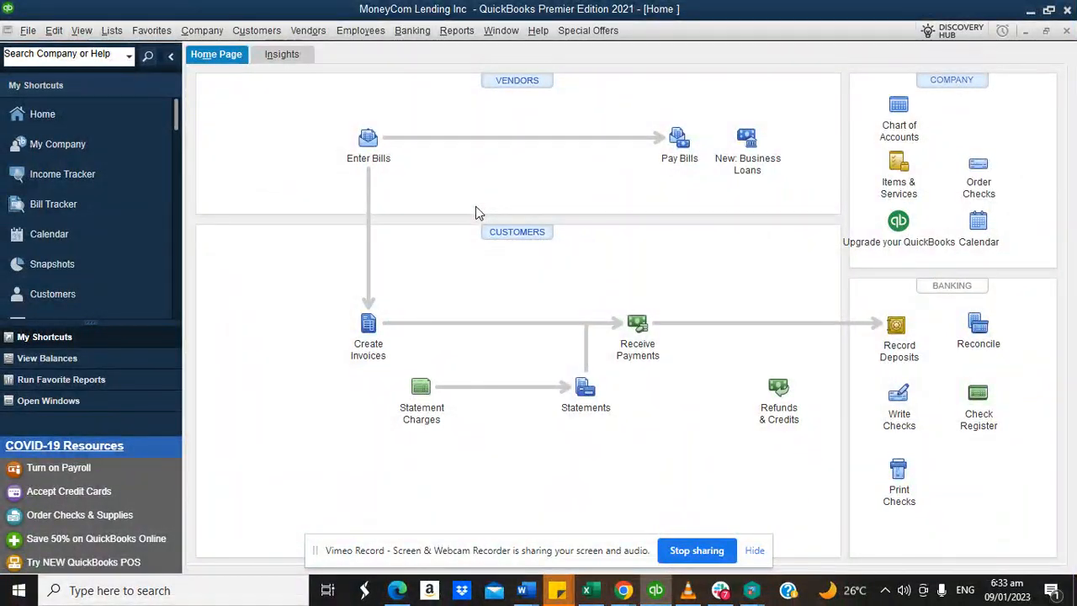
Start a new invoice and open the data layout customization on a copy of the Intuit Service Invoice template.
left_click(369, 327)
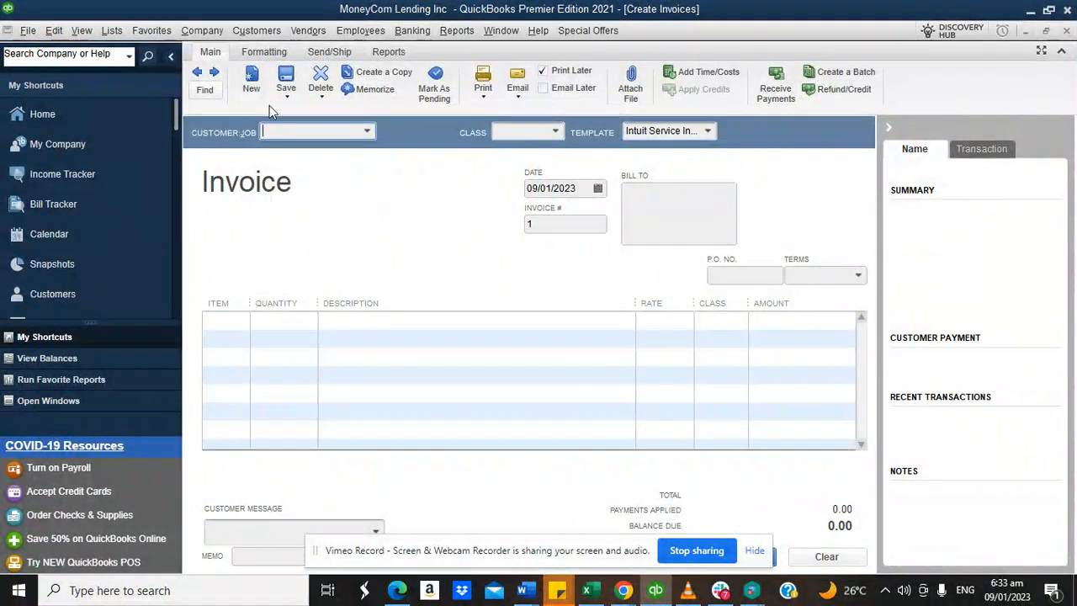
left_click(266, 54)
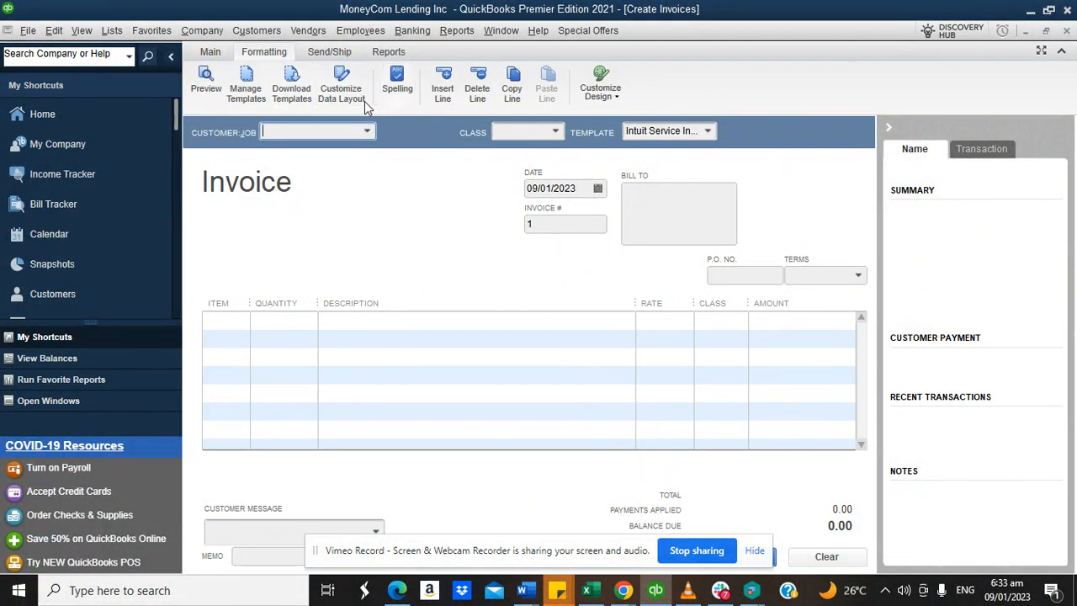
left_click(363, 101)
left_click(486, 275)
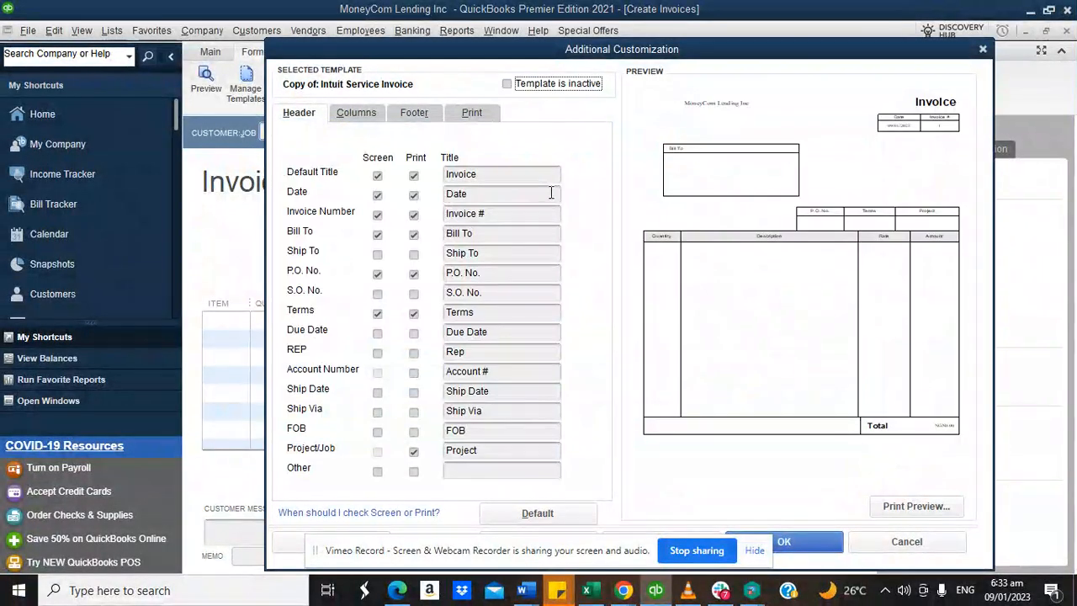
type("Loa")
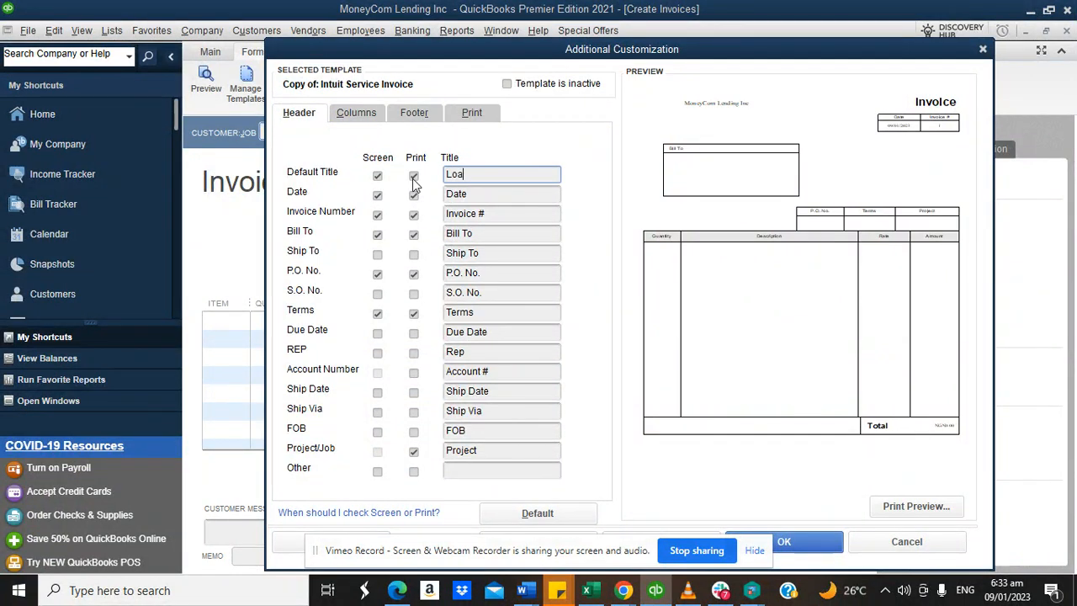
type("n Disbur")
key("BackSpace")
key("BackSpace")
key("BackSpace")
key("BackSpace")
key("BackSpace")
key("BackSpace")
key("BackSpace")
key("BackSpace")
key("BackSpace")
key("BackSpace")
Set the template's default title to "Cash Advance" and dismiss the Layout Designer notice.
type("Cssh Advance")
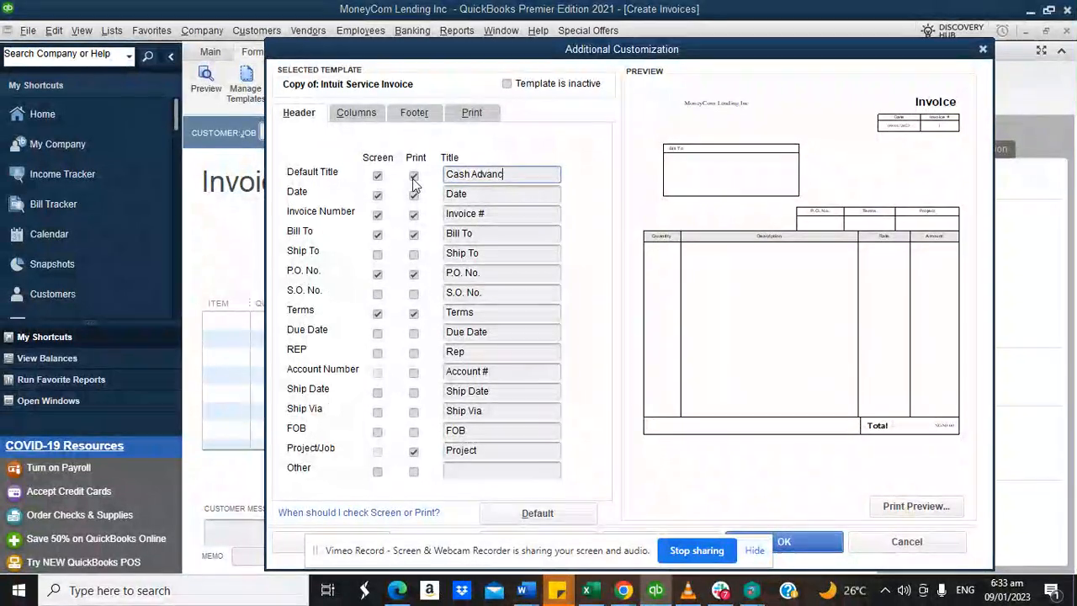
left_click(787, 542)
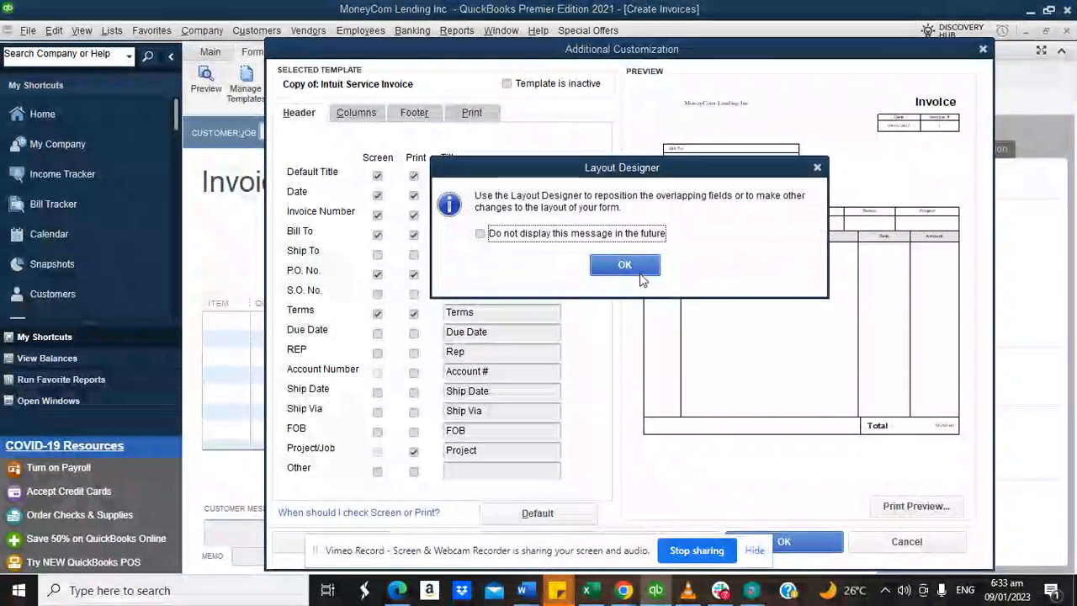
left_click(625, 265)
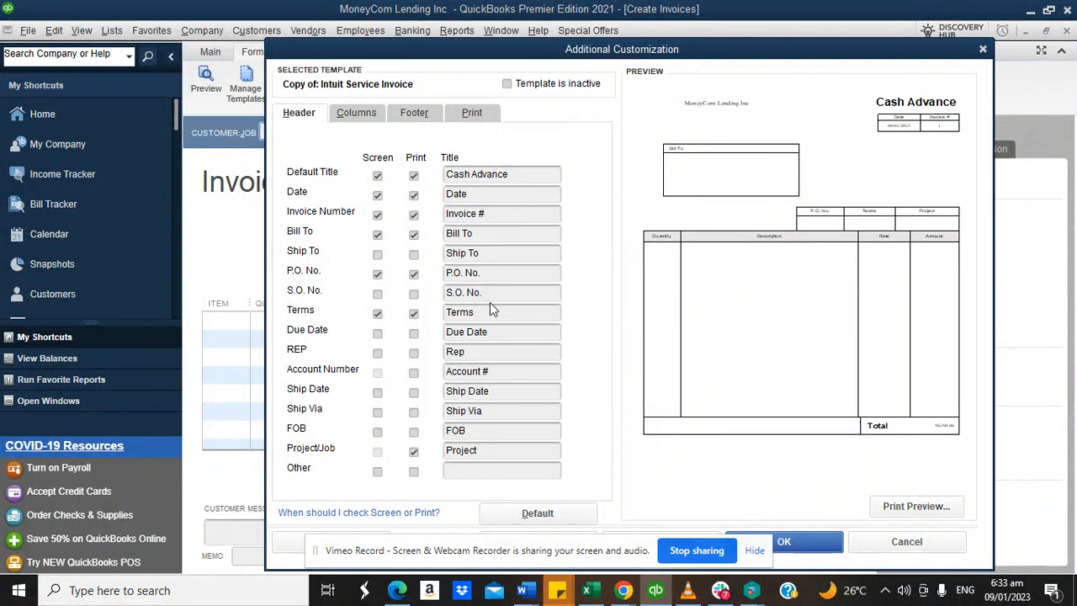
Set the invoice number title on the Cash Advance template to "Cash#" and apply the customization, dismissing the Layout Designer notice.
double_click(477, 213)
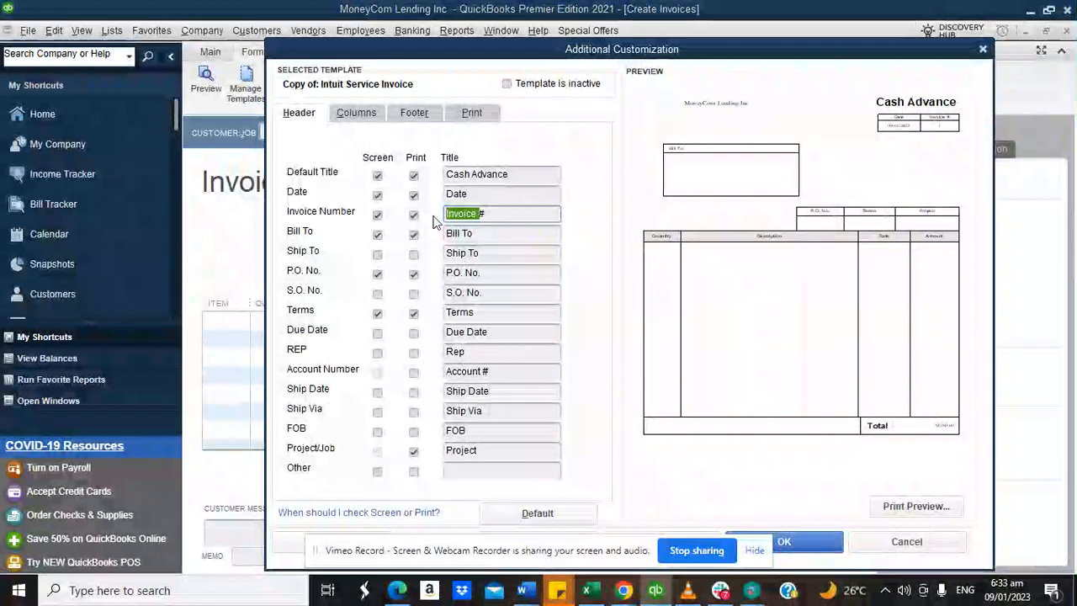
type("Cash#")
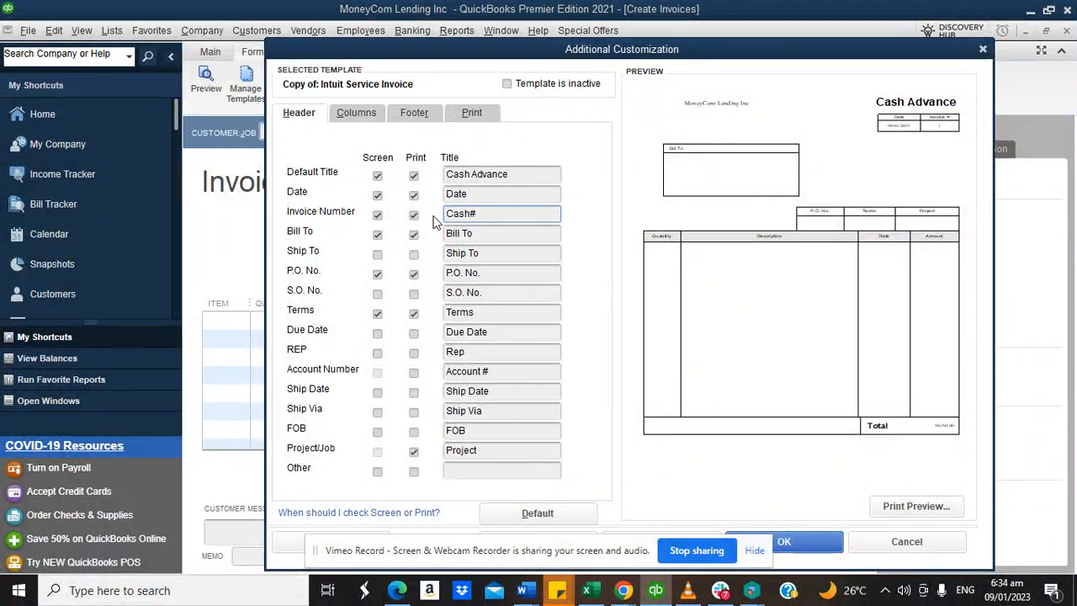
left_click(821, 542)
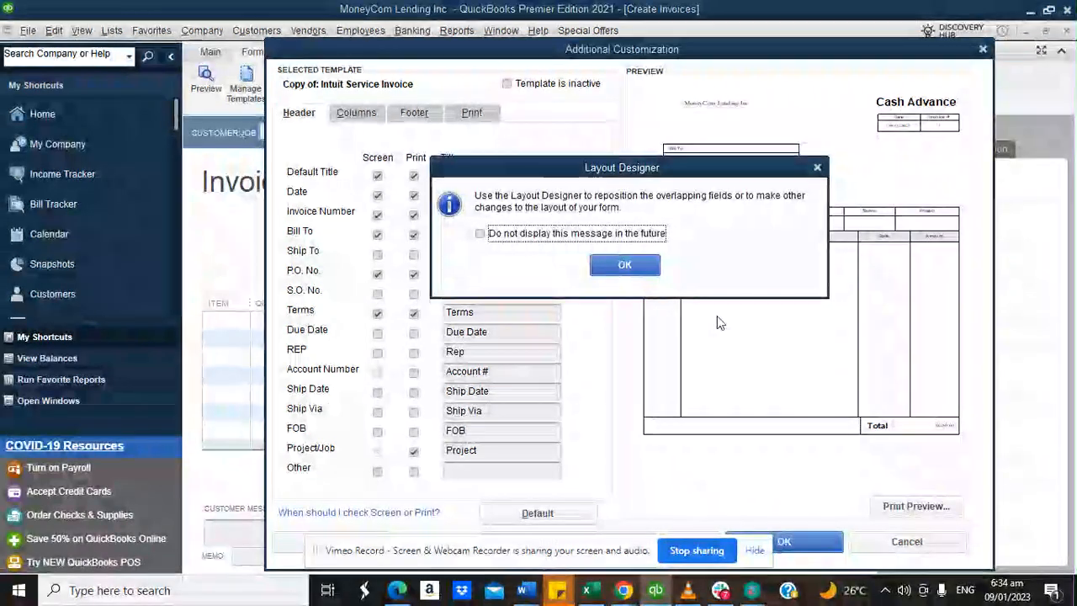
left_click(644, 267)
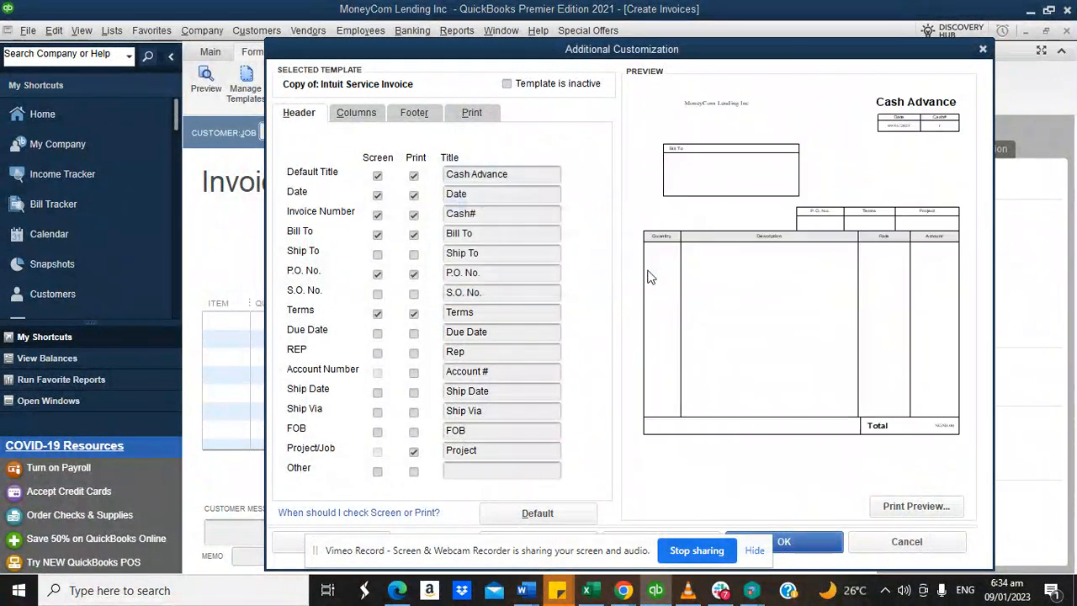
left_click(784, 542)
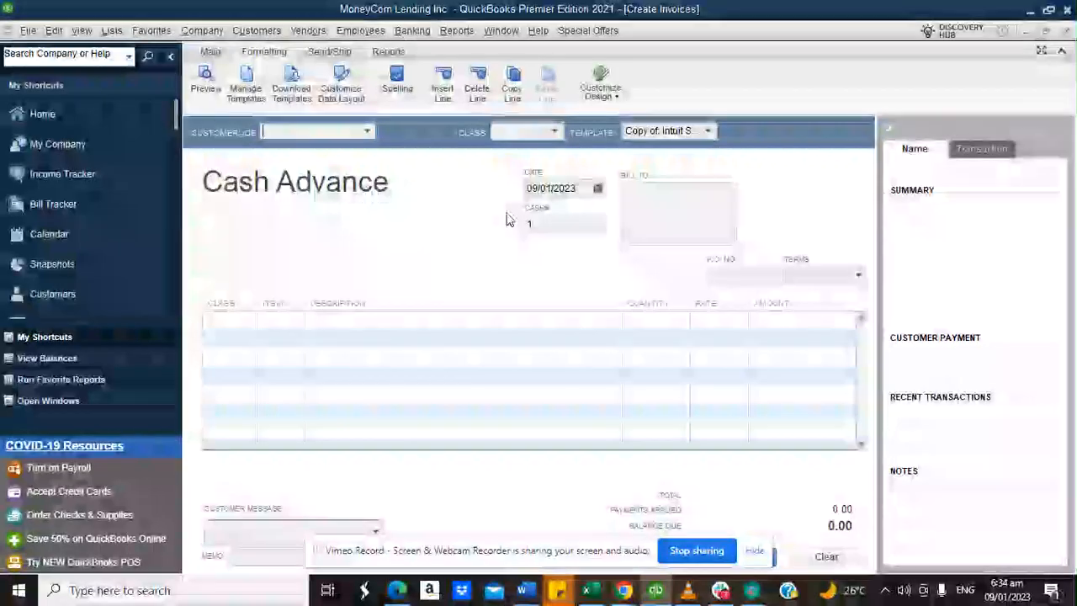
Remove the Quantity column from both the screen and print layouts of the Cash Advance template, and apply the customization.
left_click(341, 89)
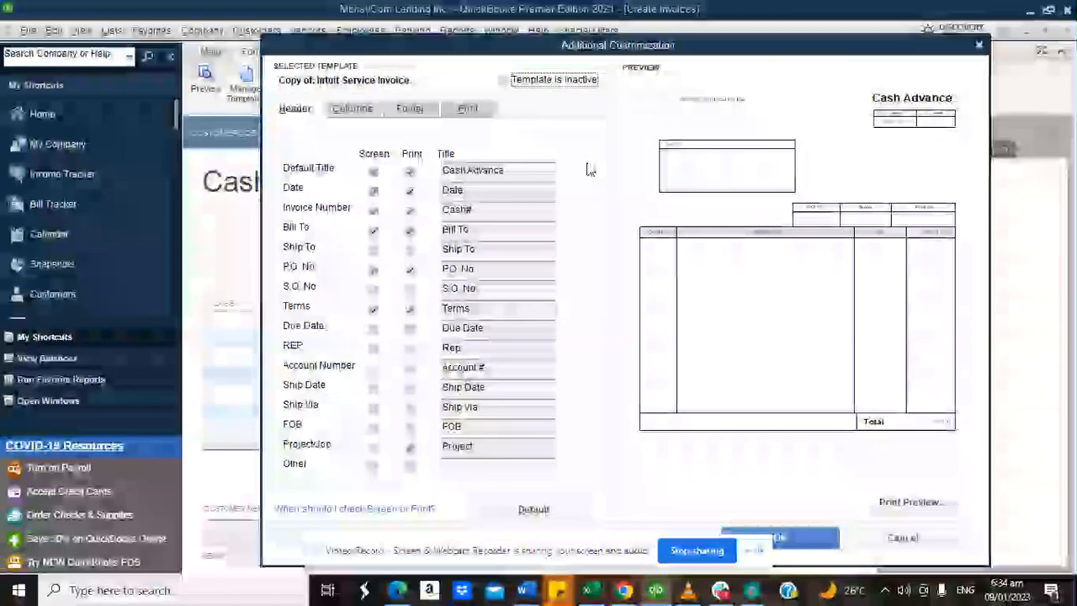
left_click(352, 109)
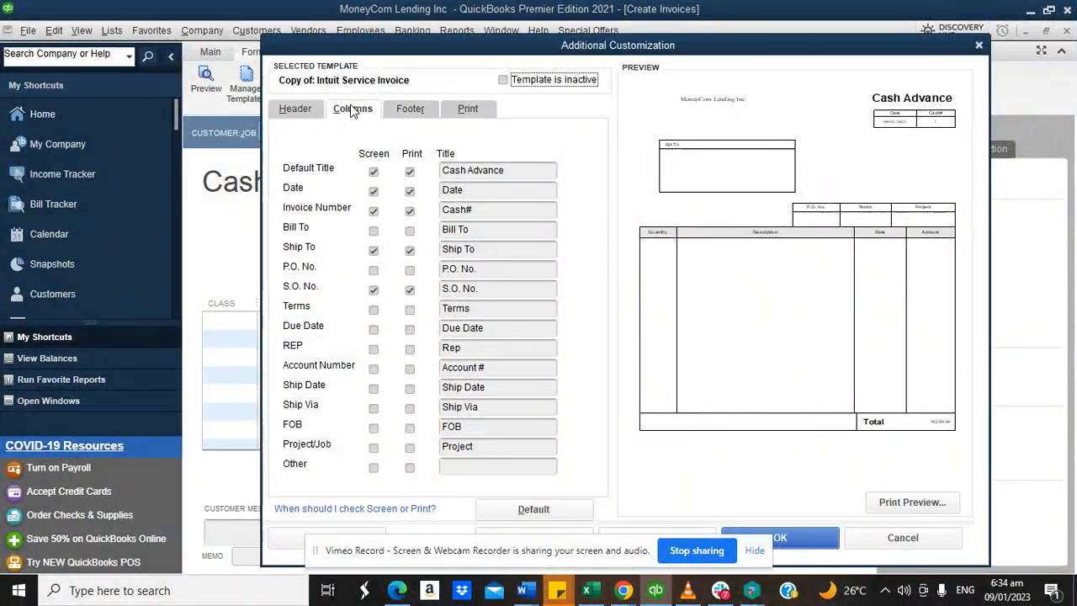
left_click(377, 259)
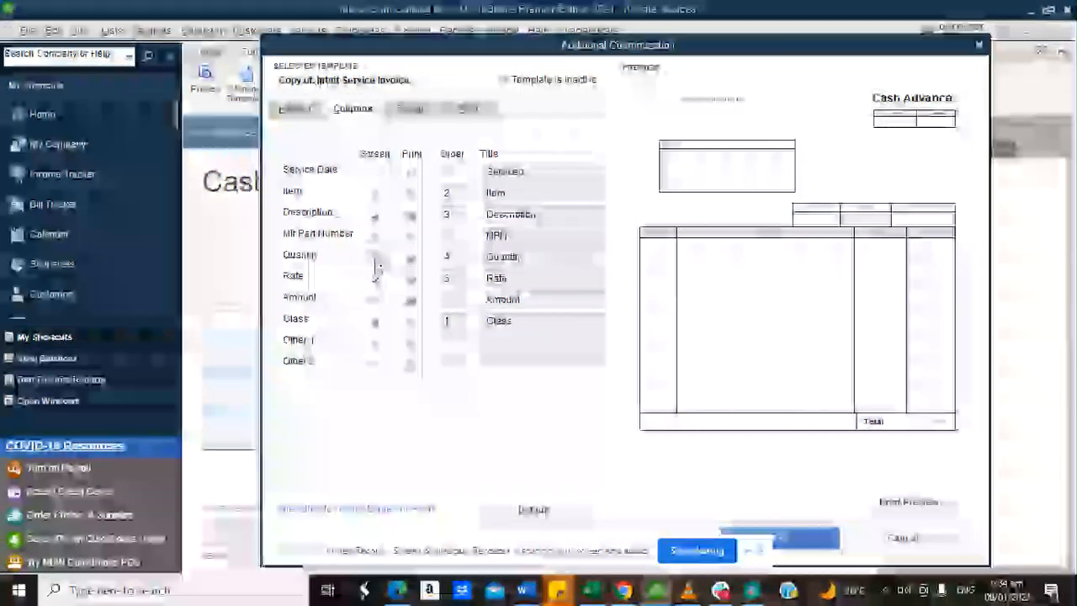
left_click(621, 265)
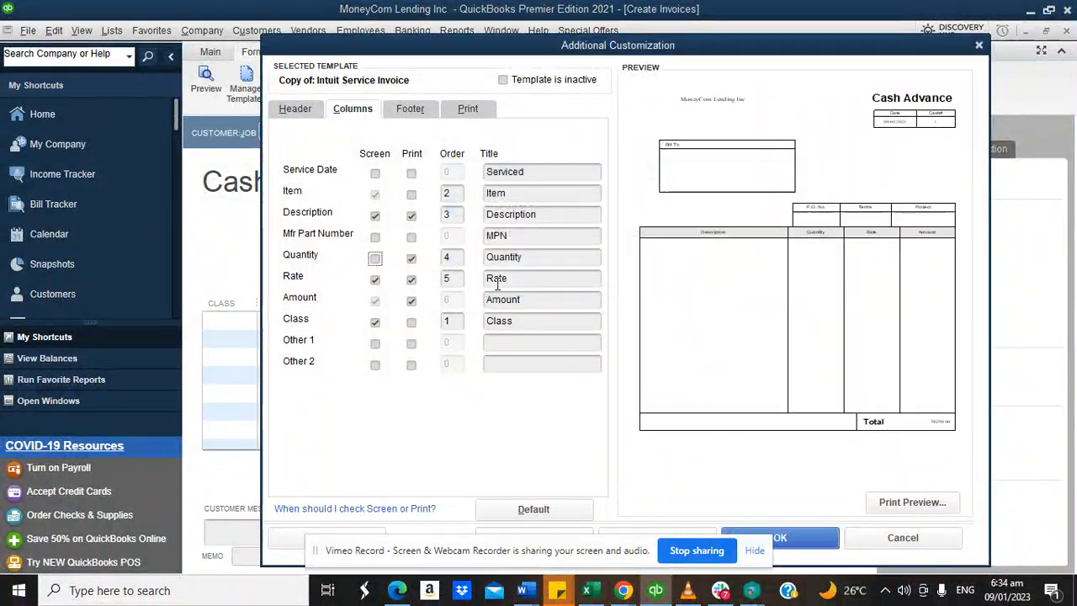
left_click(411, 258)
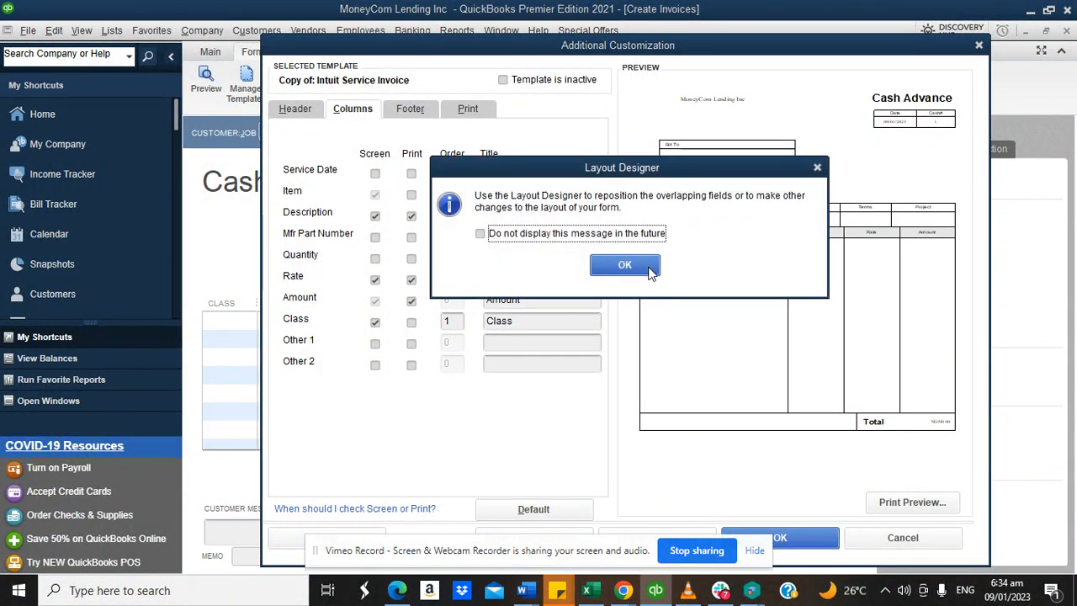
left_click(623, 263)
left_click(805, 536)
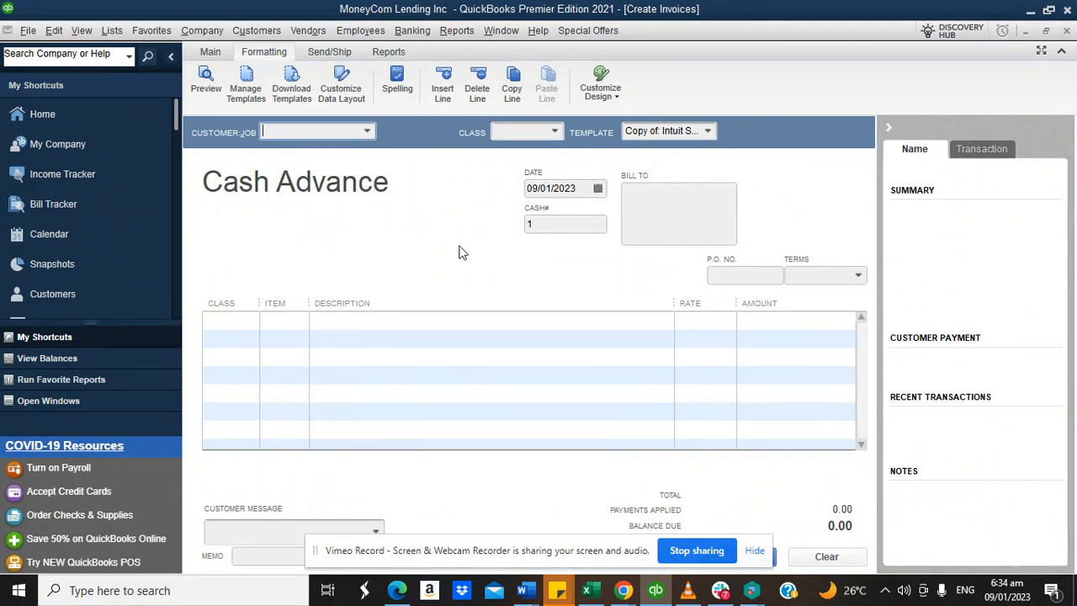
Choose the individual customer, rather than SMB Business, for the cash advance.
left_click(368, 132)
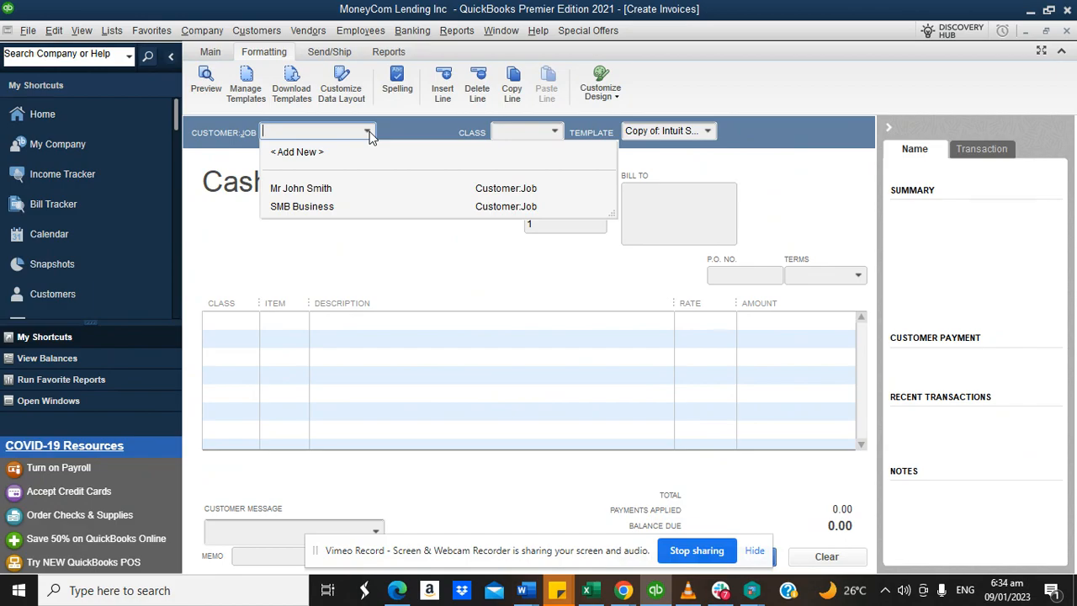
left_click(320, 189)
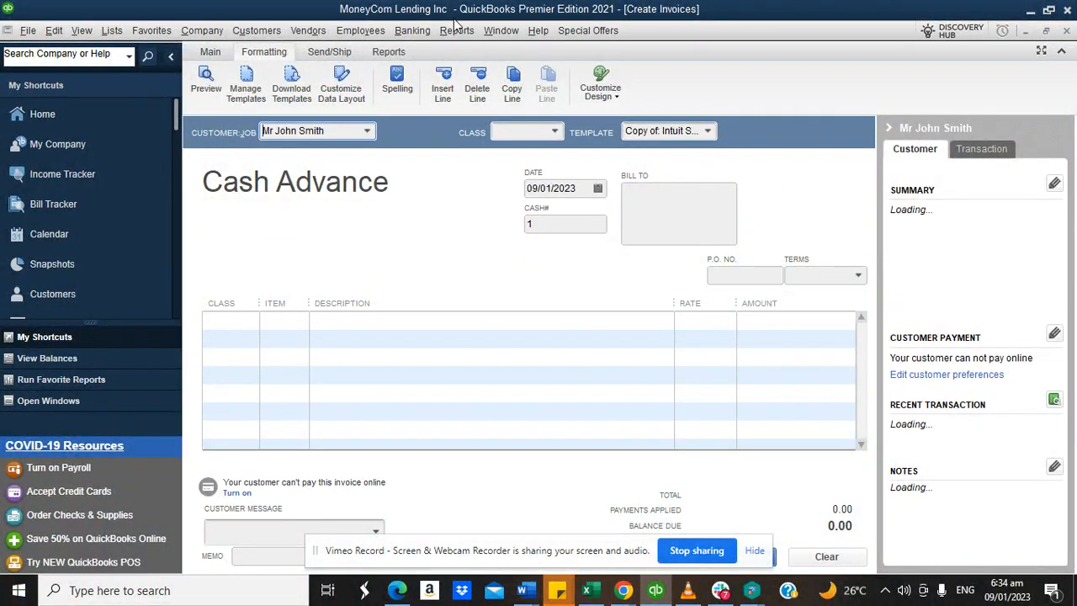
Examine the Customer Balance Summary report for customers with open balances, and return to the cash advance form.
left_click(456, 30)
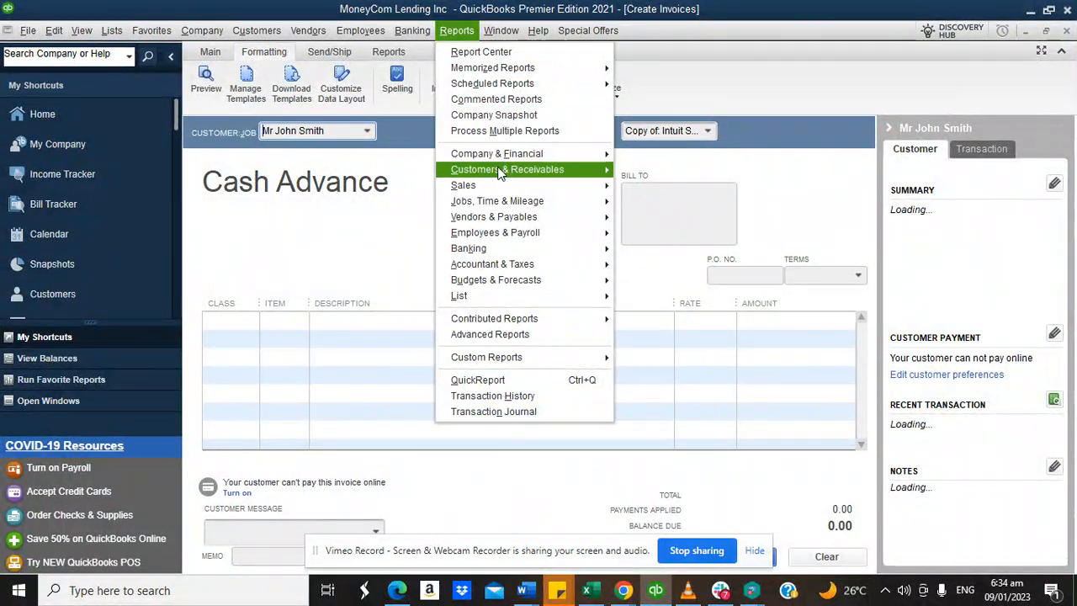
mouse_move(500, 171)
left_click(648, 200)
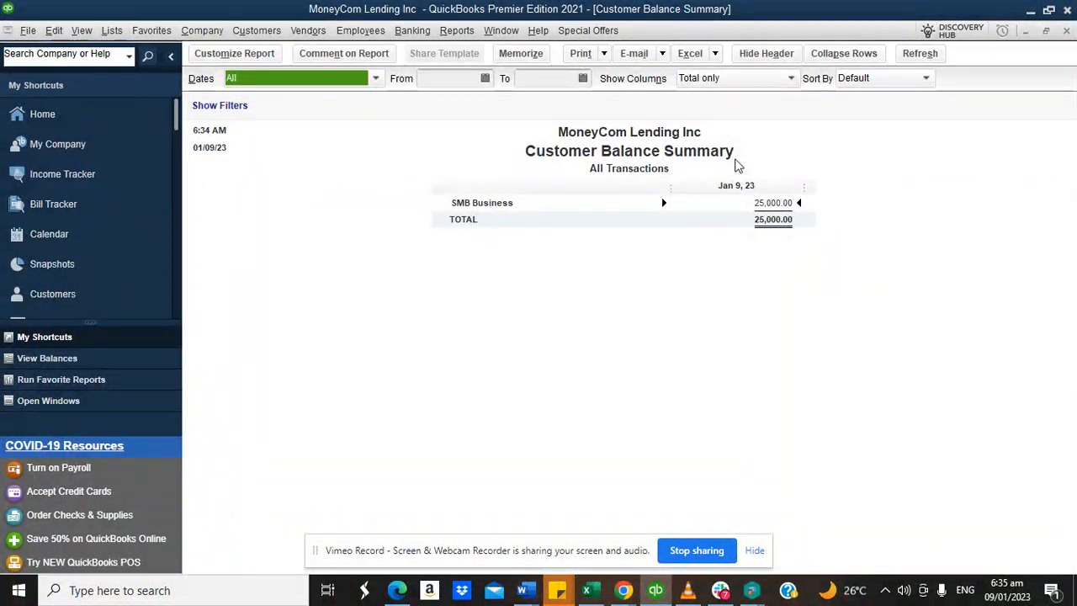
left_click(735, 159)
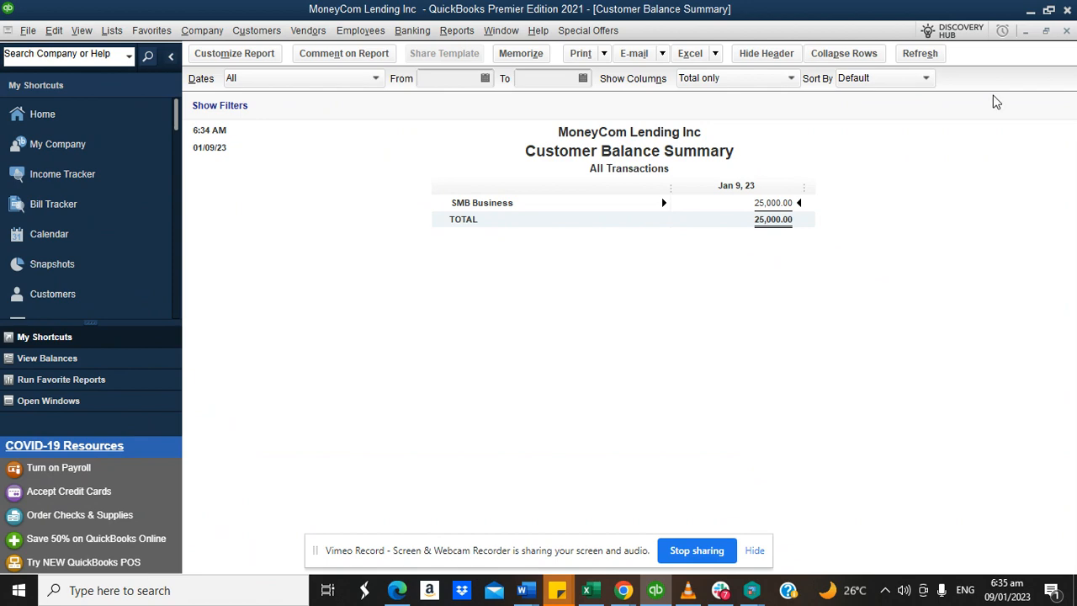
left_click(1067, 31)
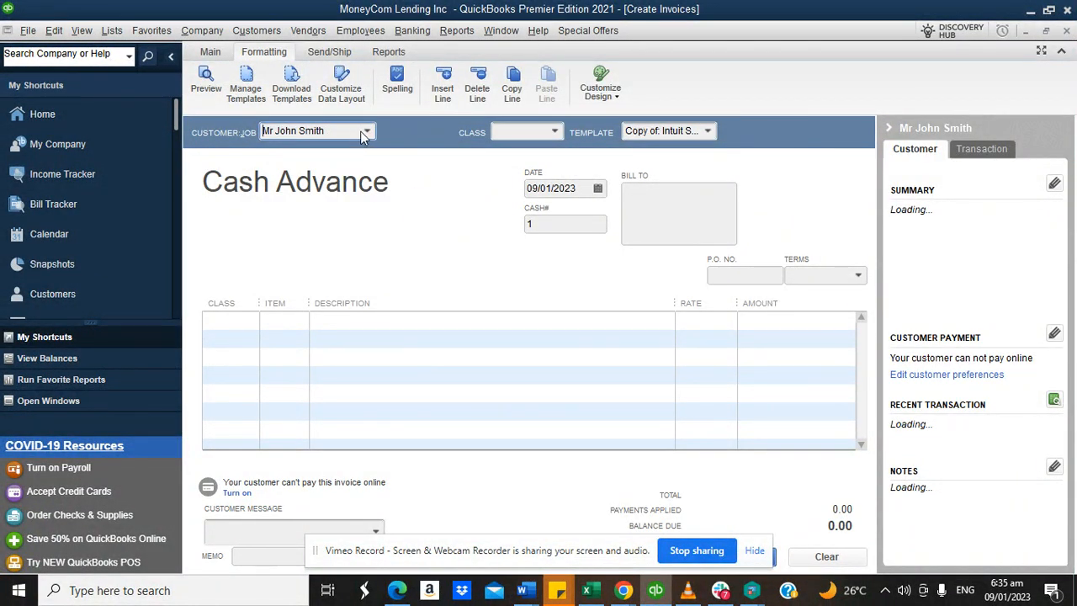
Assign the Personal Loan class to both the first line and the header of the cash advance.
left_click(250, 321)
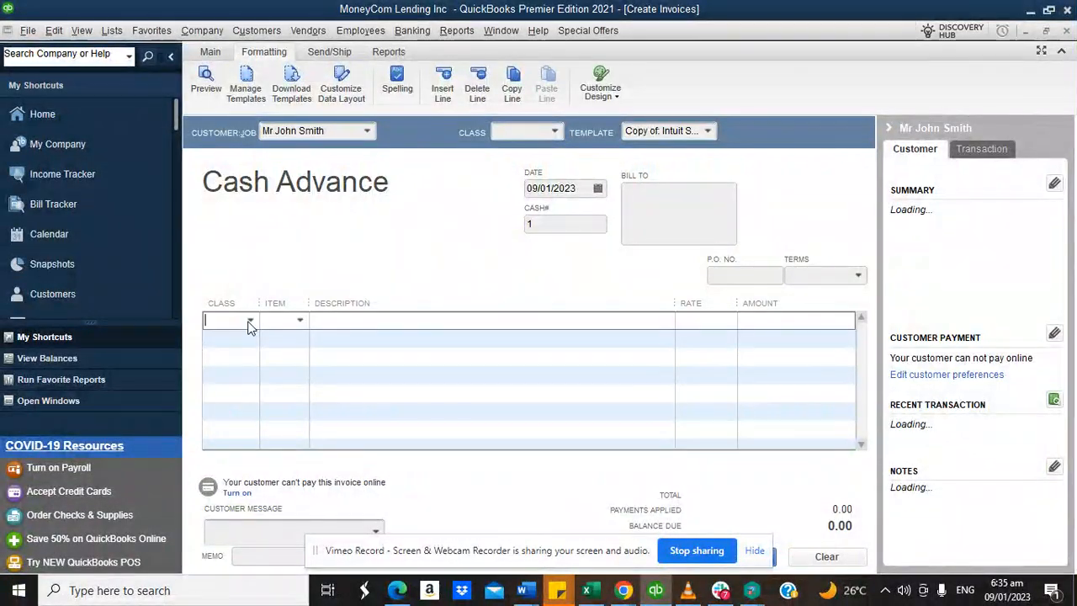
left_click(250, 324)
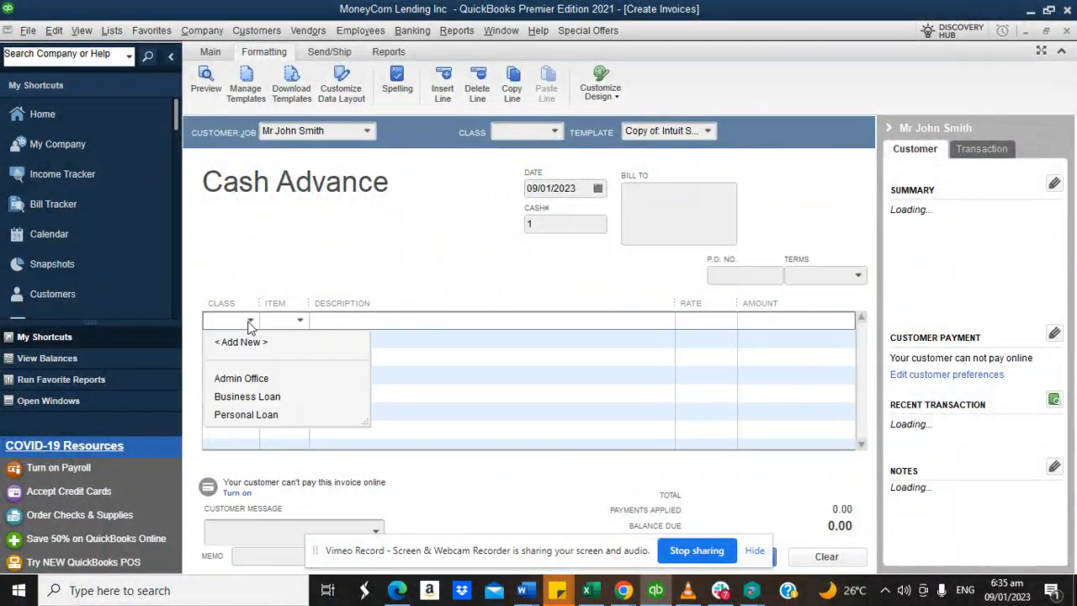
left_click(244, 415)
left_click(555, 131)
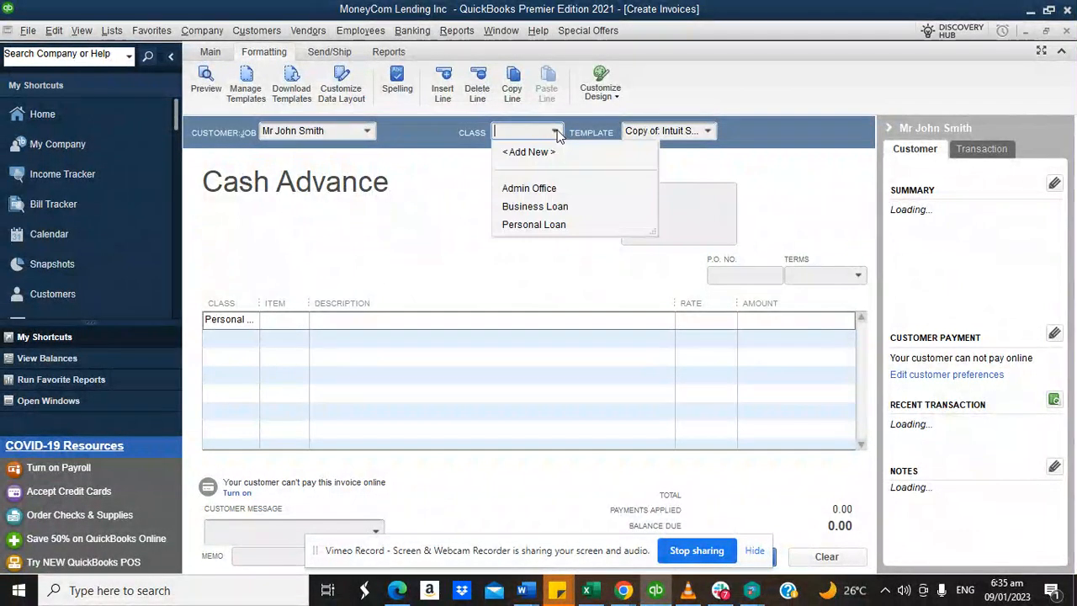
left_click(513, 227)
Enter the Personal loan service item on the first line of the cash advance and open its rate for editing.
left_click(294, 320)
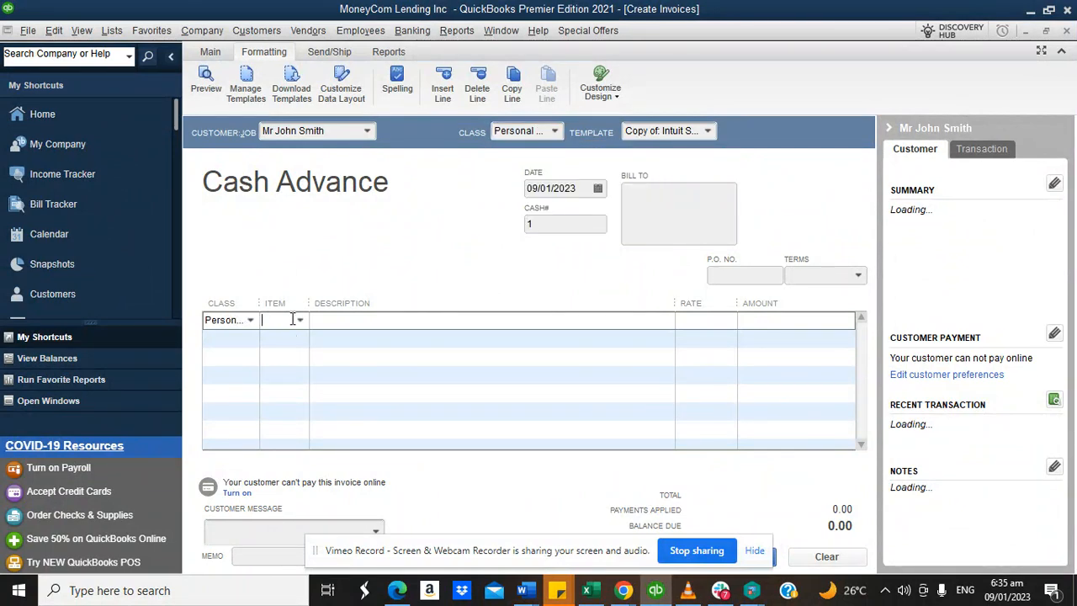
left_click(301, 322)
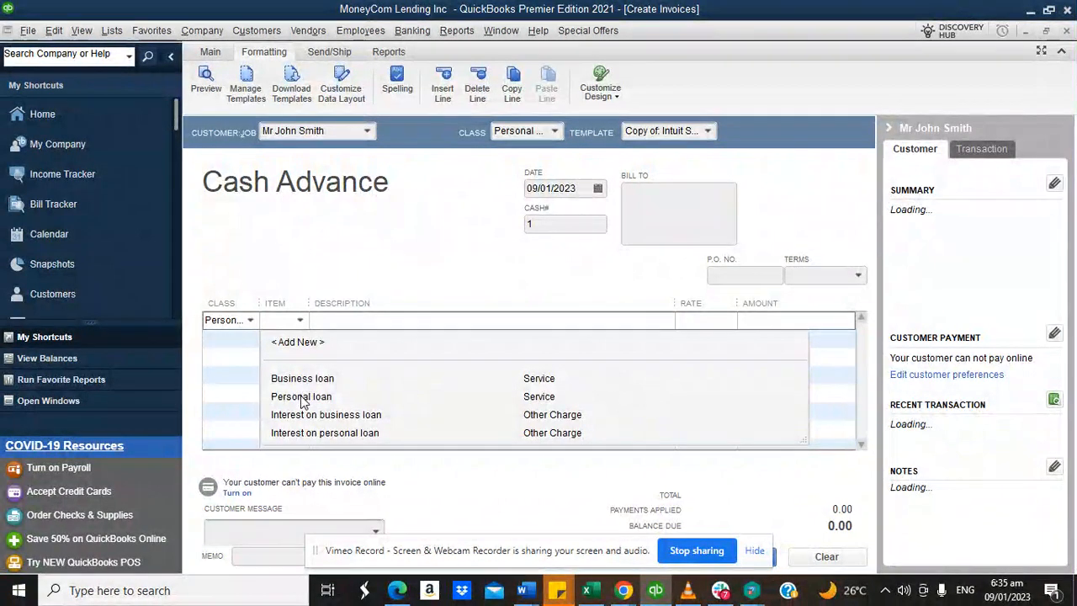
left_click(302, 396)
left_click(690, 320)
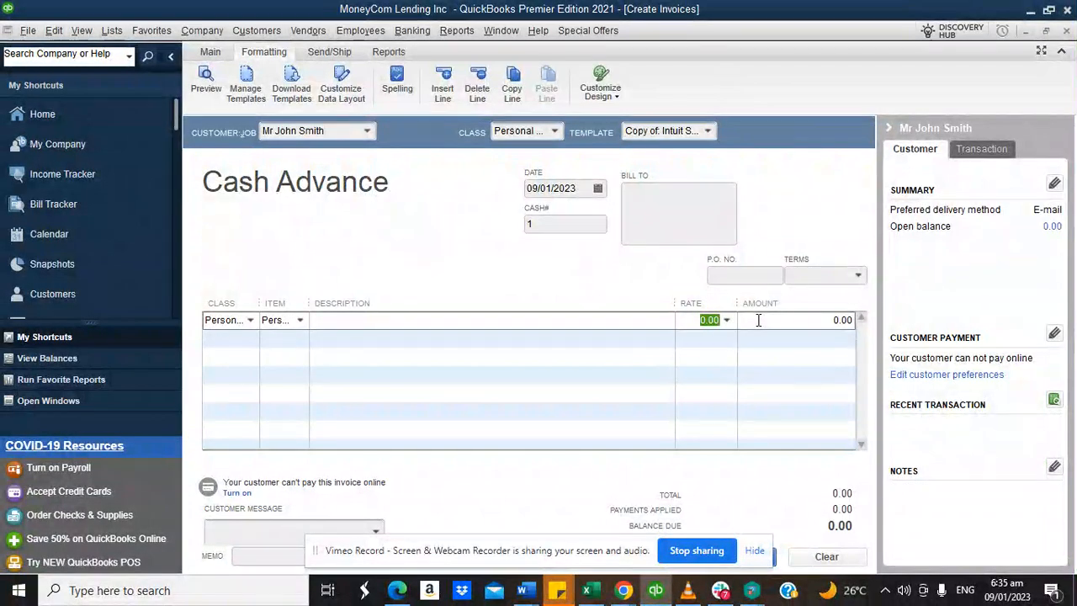
Set the rate of the cash advance's personal loan line to 100,000.
type("1")
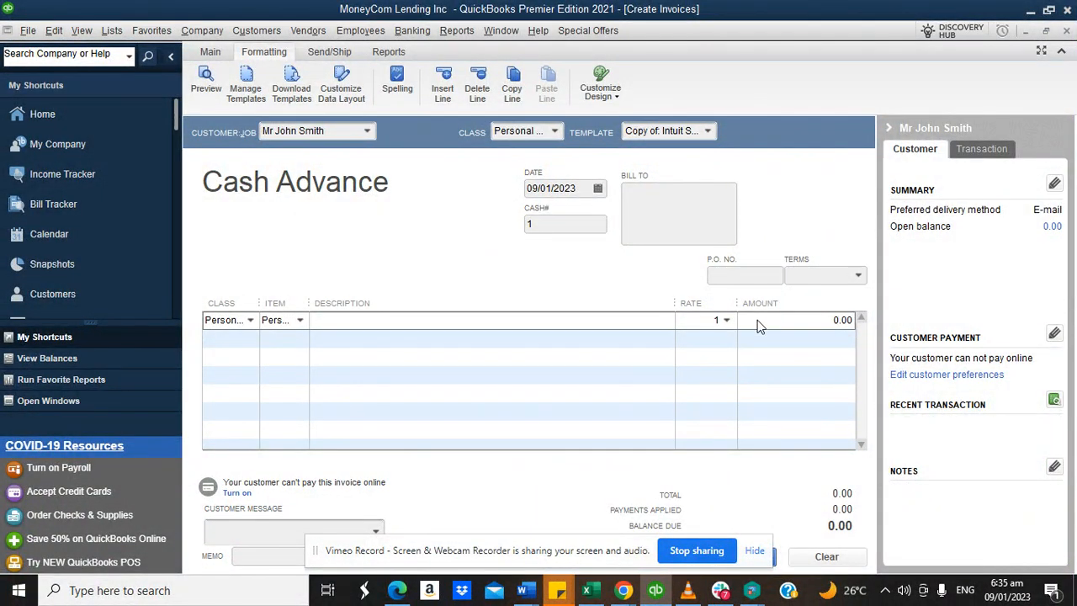
type("00,000,00...")
key("Tab")
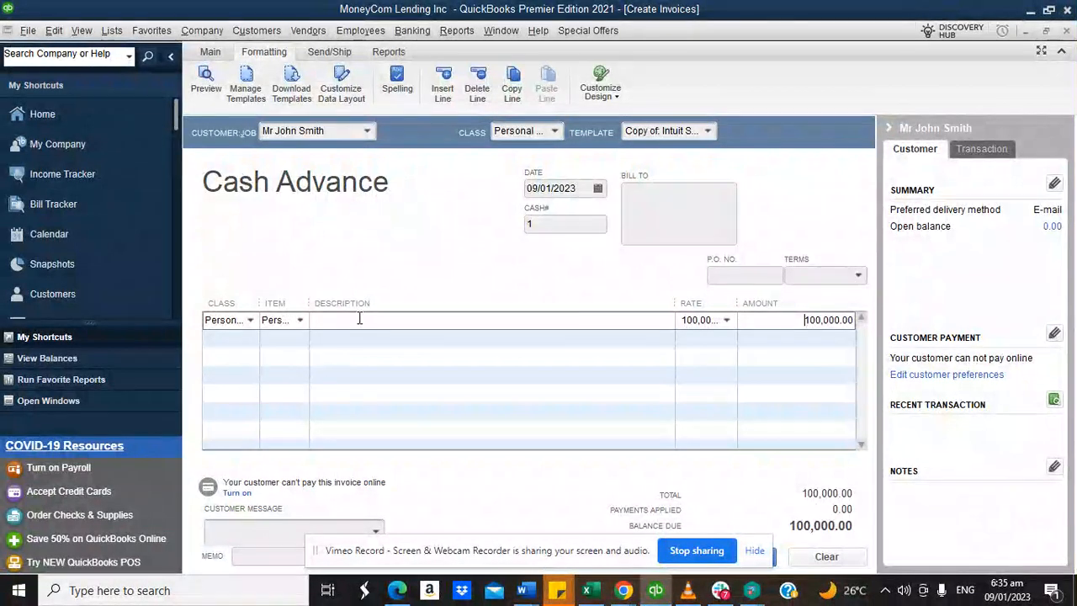
Add a second line to the cash advance with class Personal Loan and item Interest on personal loan.
left_click(244, 339)
left_click(248, 338)
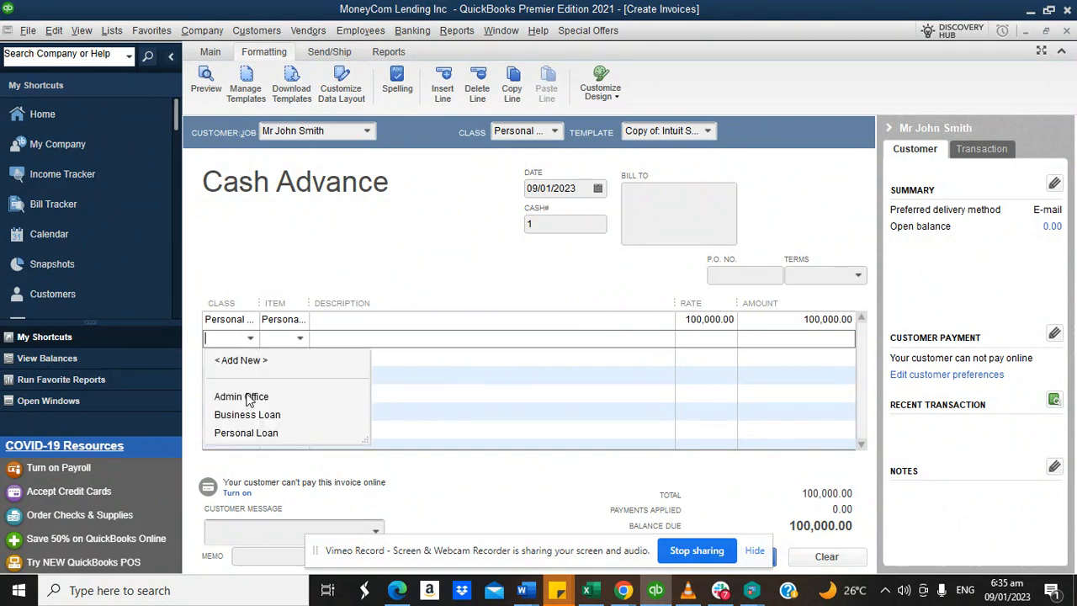
left_click(249, 433)
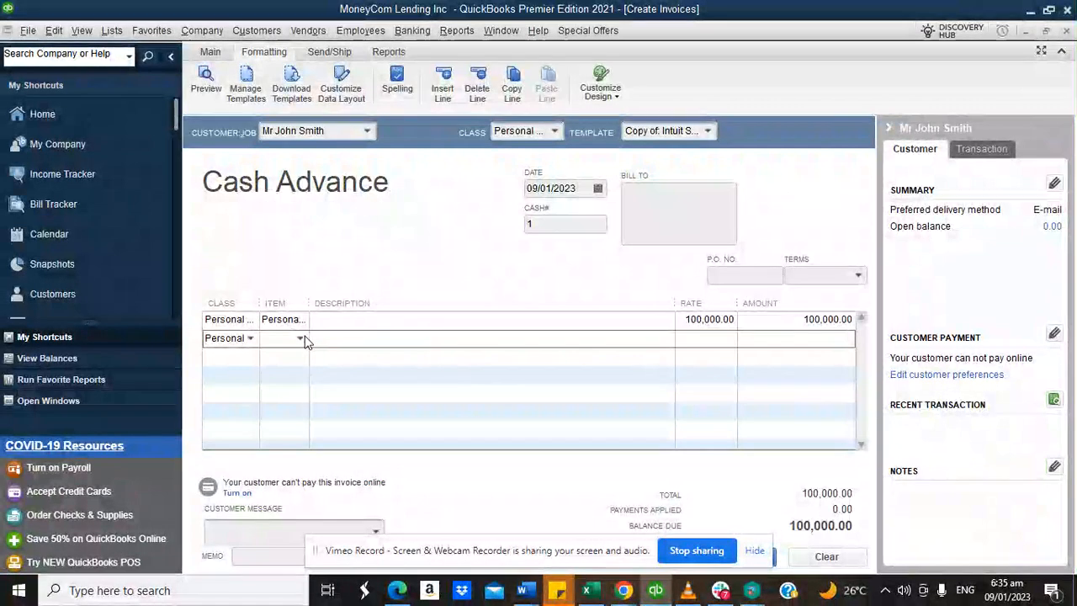
left_click(299, 339)
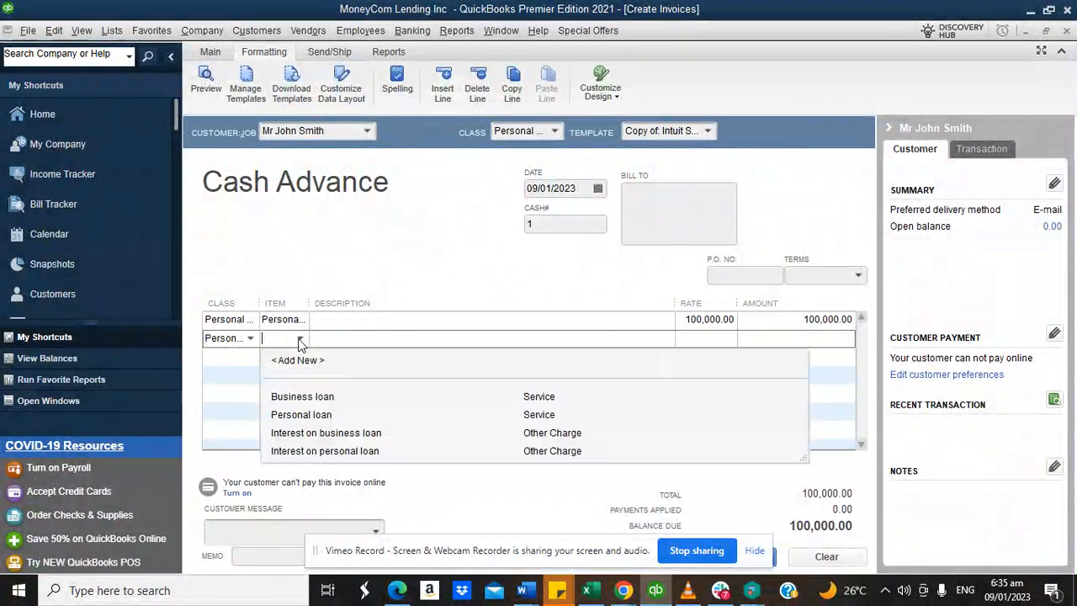
left_click(306, 452)
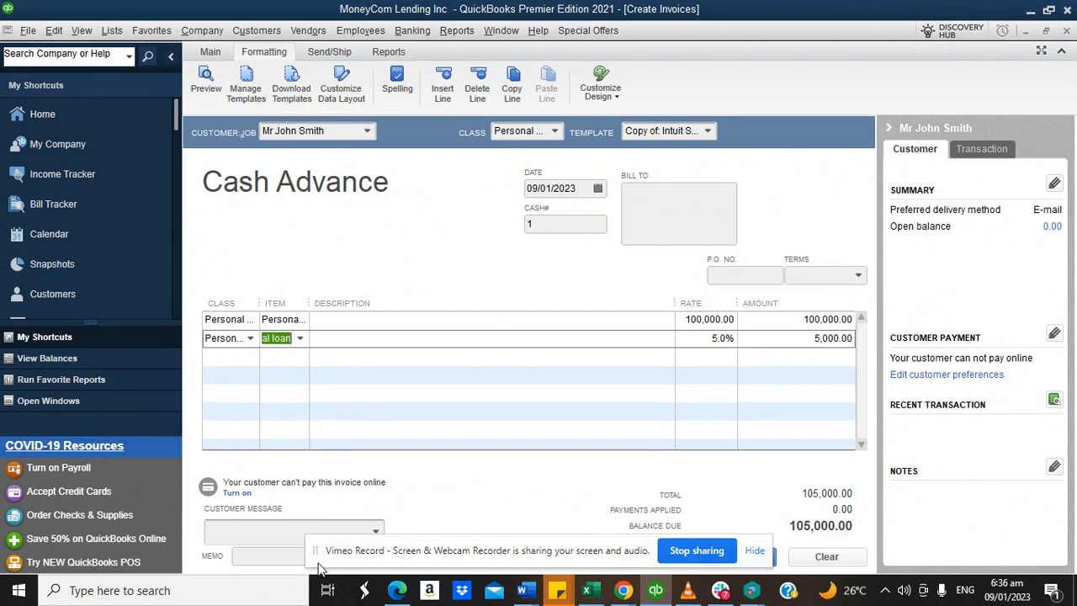
Set the cash advance's terms to Net 60 and save and close it, making the customer's terms and class changes permanent.
left_click_drag(320, 569, 93, 569)
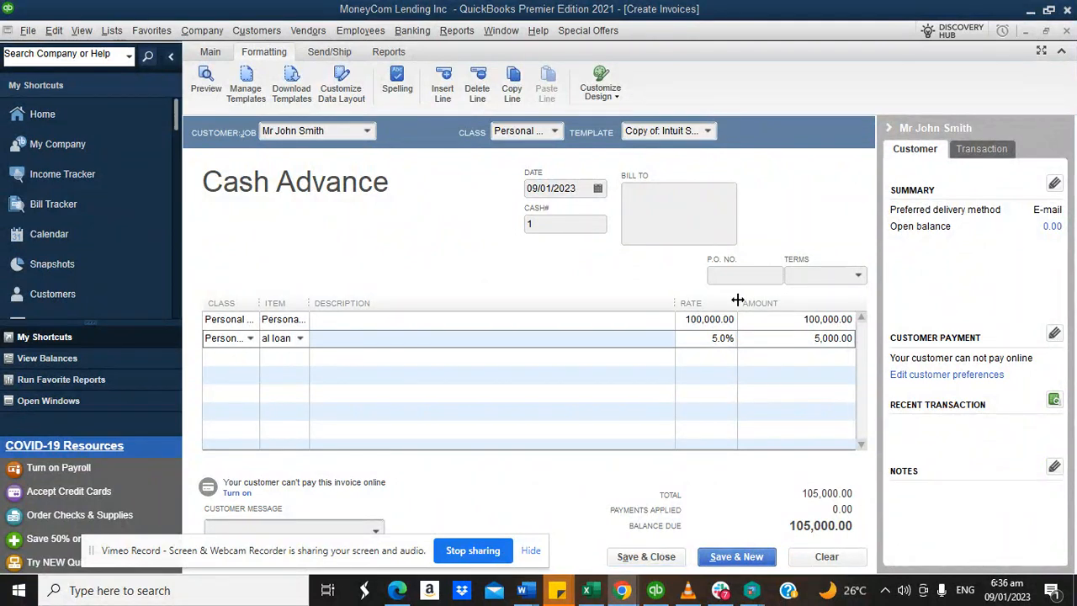
left_click(859, 280)
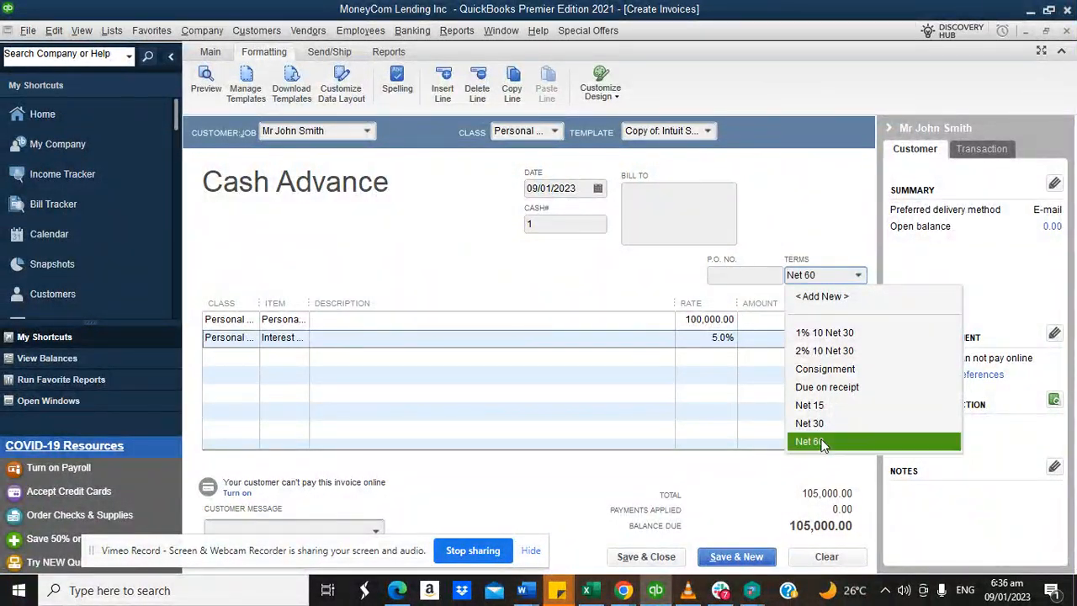
left_click(810, 441)
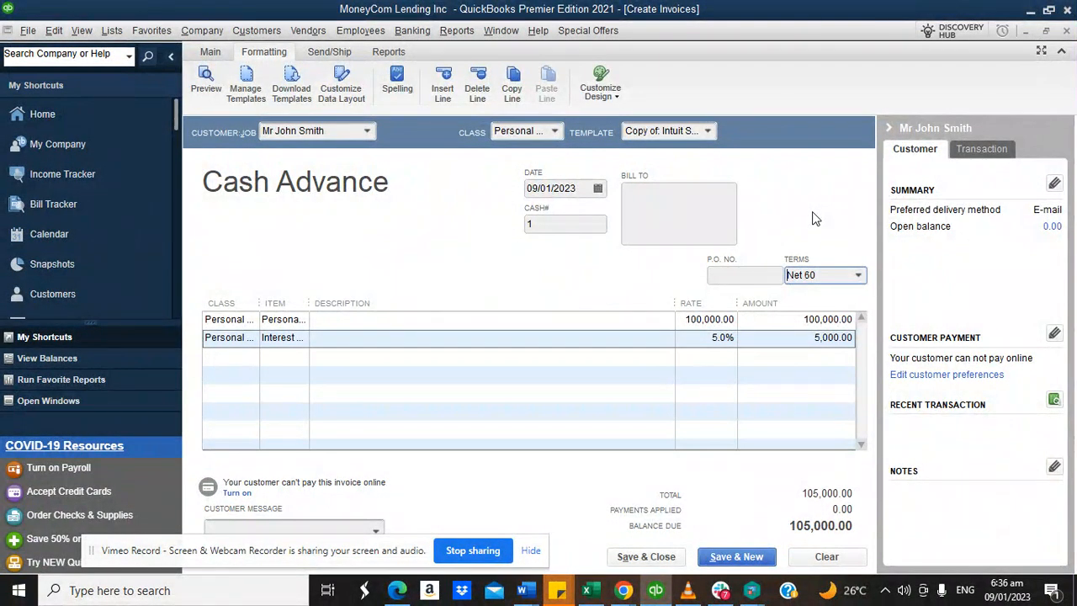
left_click(646, 557)
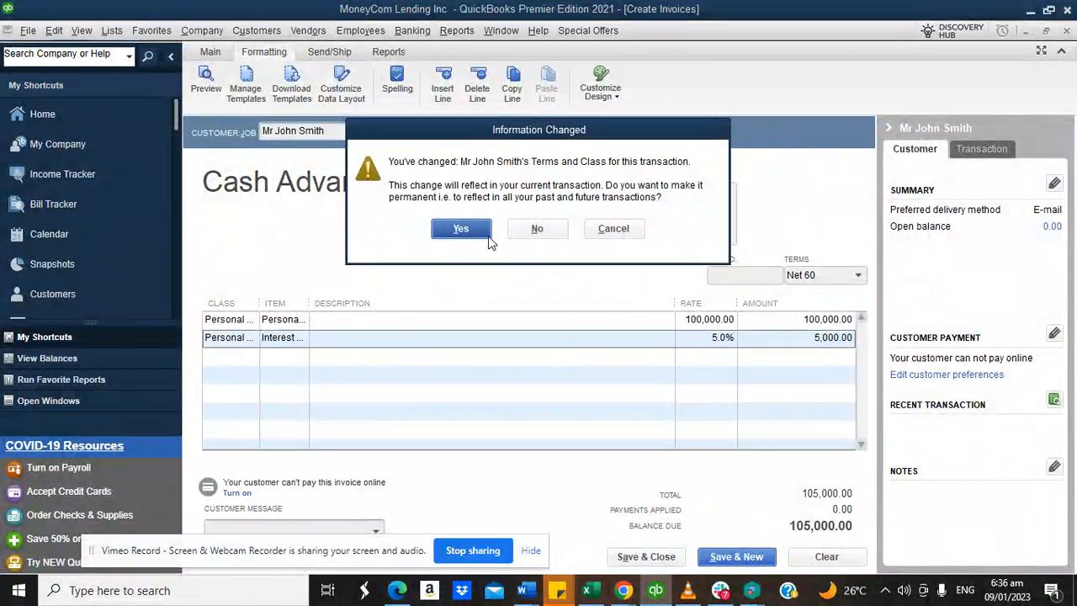
left_click(477, 228)
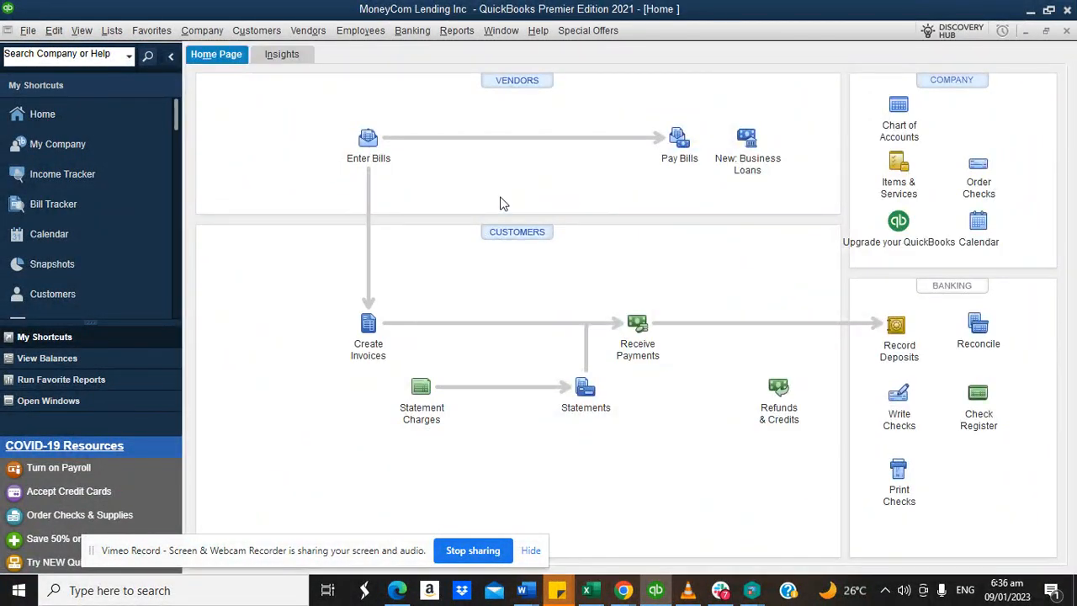
Check the Bank of America register for the loan payment and close the register.
left_click(414, 31)
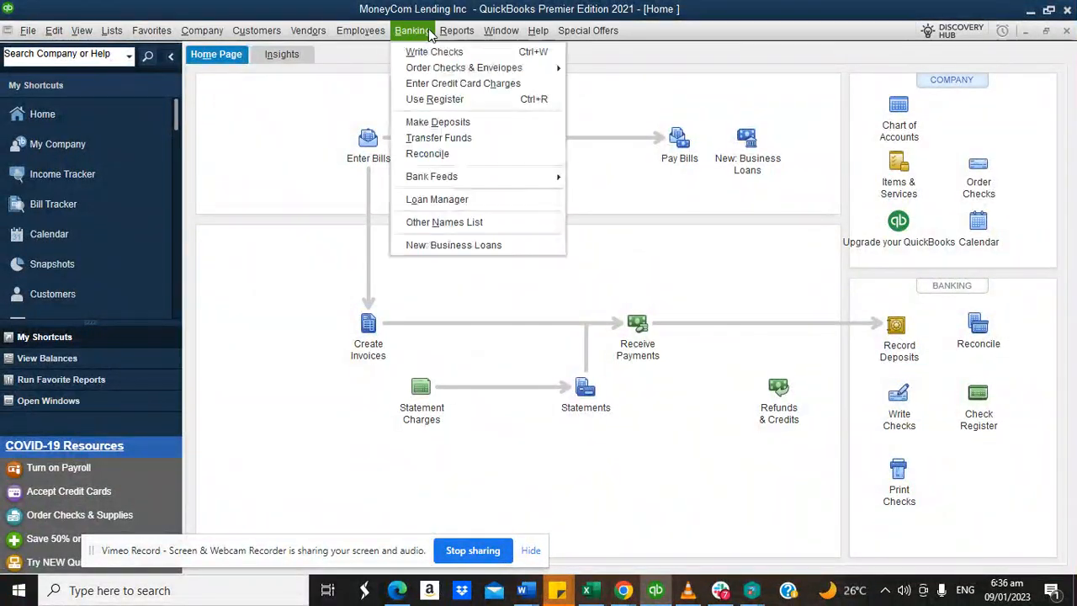
left_click(437, 102)
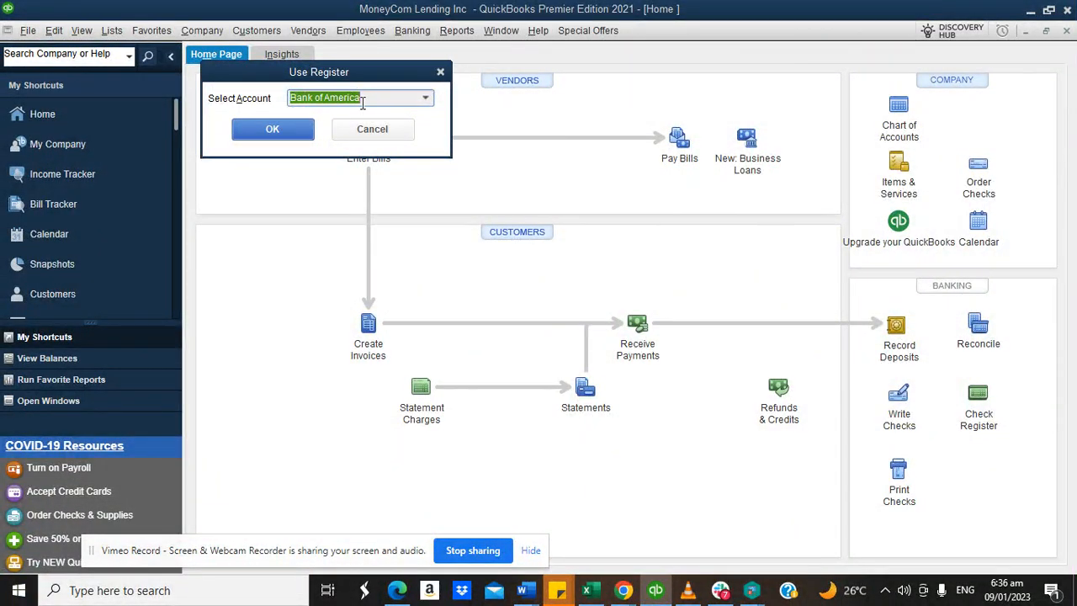
left_click(278, 128)
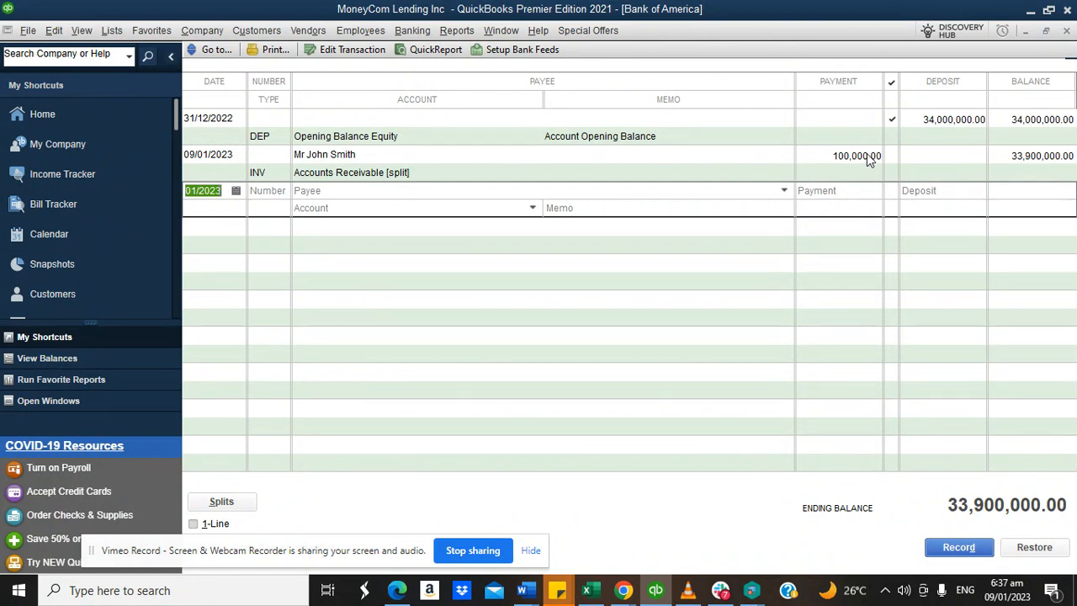
left_click(1067, 32)
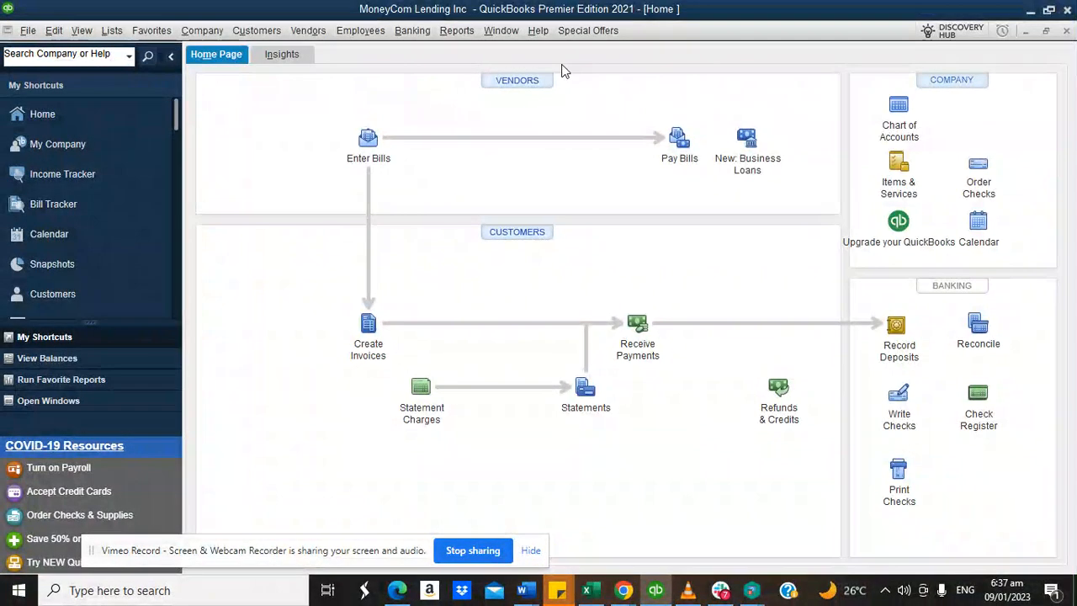
Review the Profit & Loss report, including the transaction detail behind Interest income-business loan, and return to the home page.
left_click(466, 32)
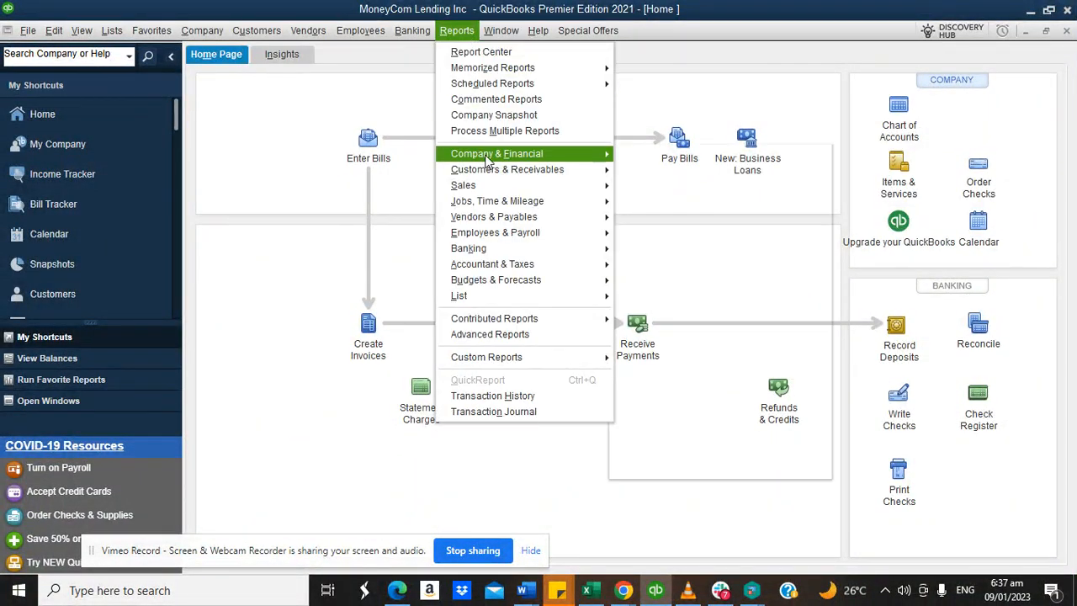
mouse_move(488, 155)
left_click(648, 160)
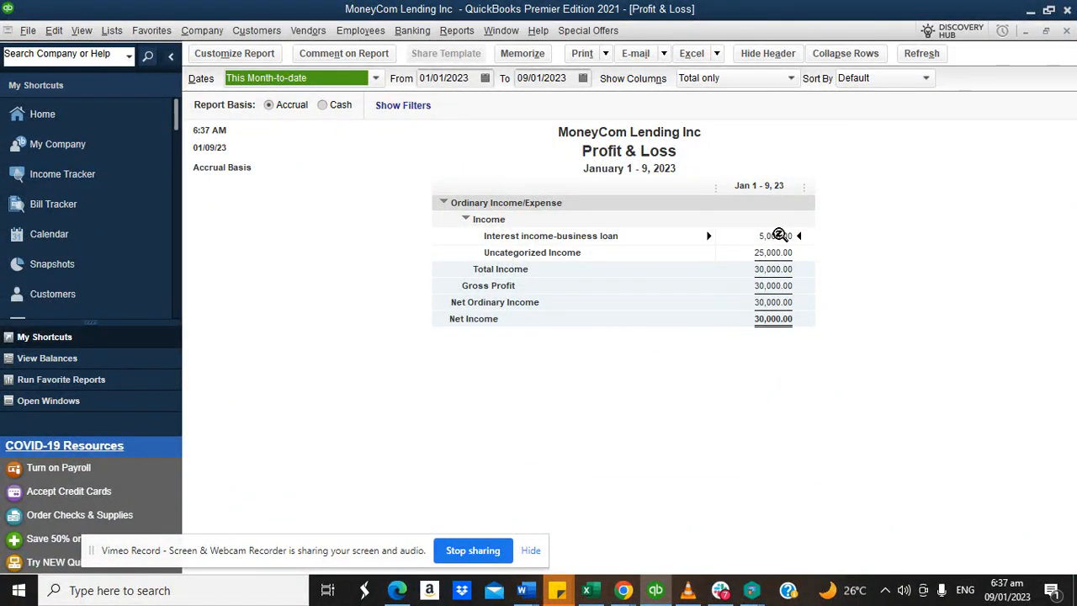
double_click(774, 236)
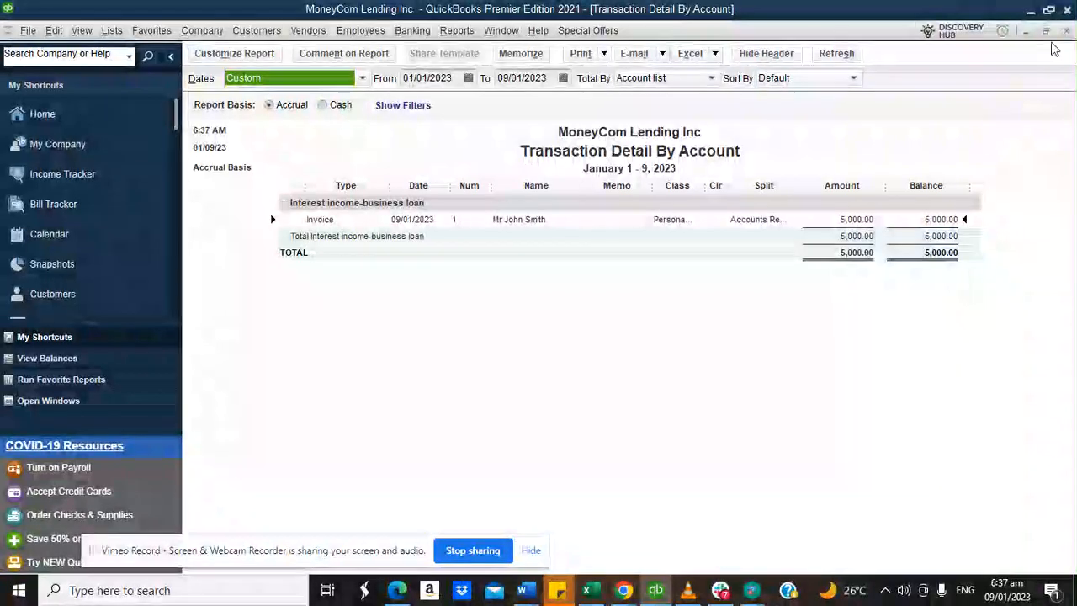
left_click(1067, 31)
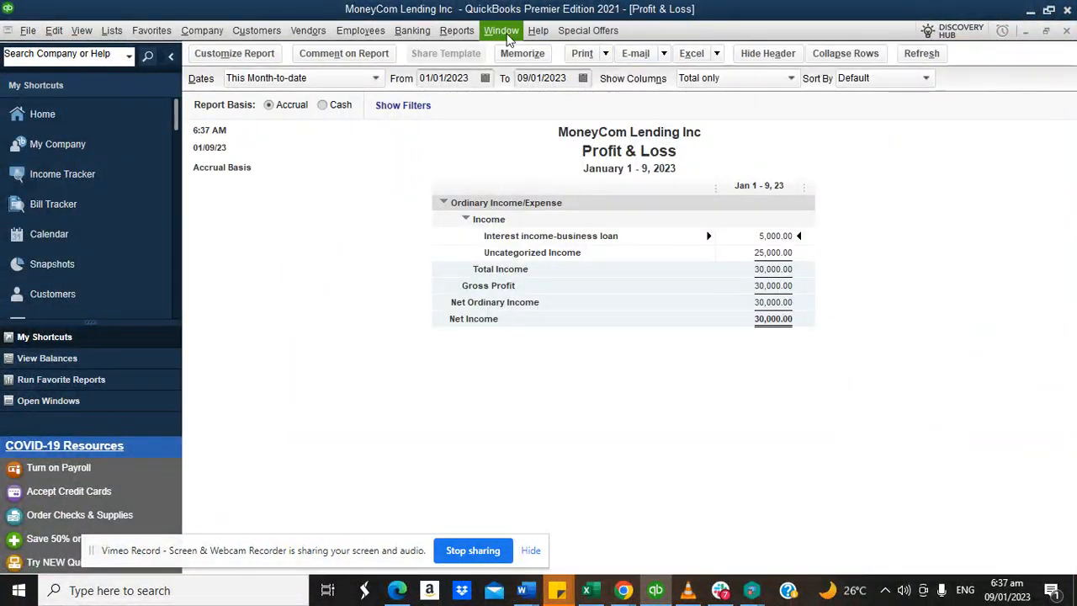
left_click(99, 116)
Review the customers' outstanding balances in the Customer Balance Summary report and return to the home page.
left_click(459, 35)
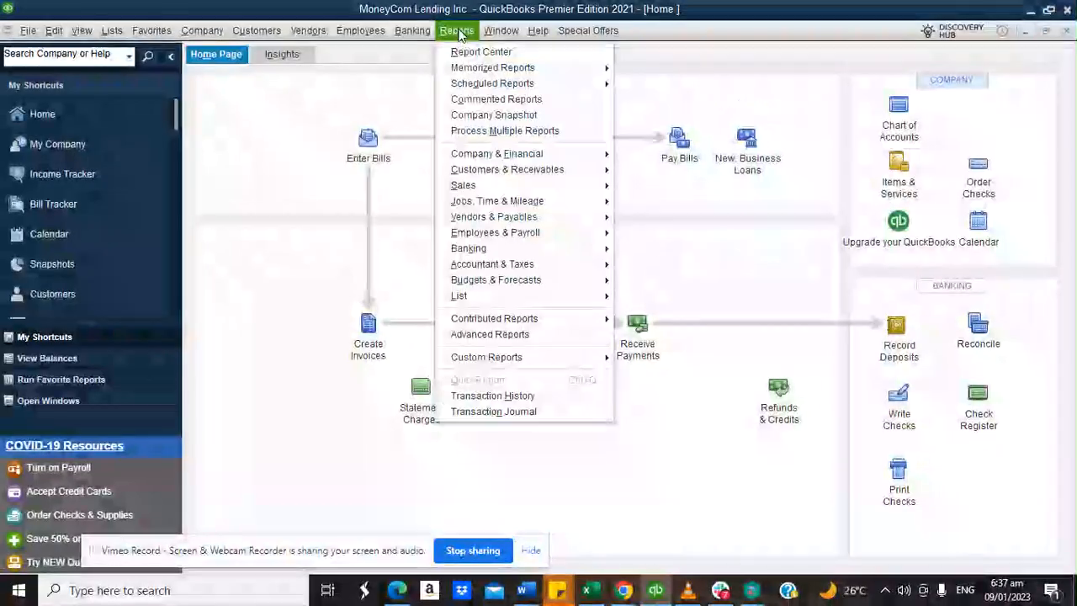
mouse_move(556, 171)
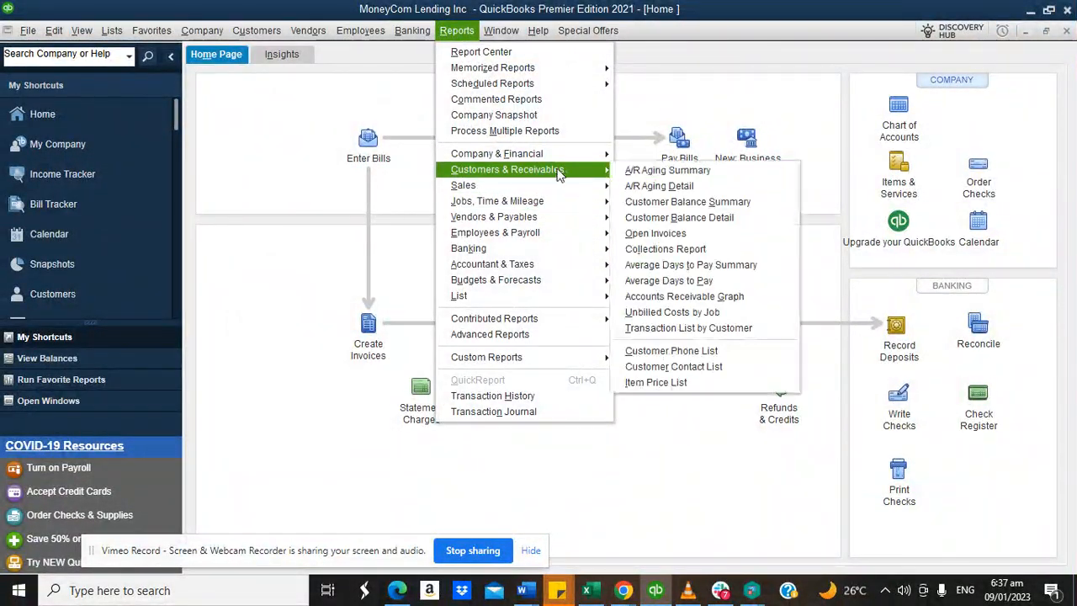
left_click(653, 202)
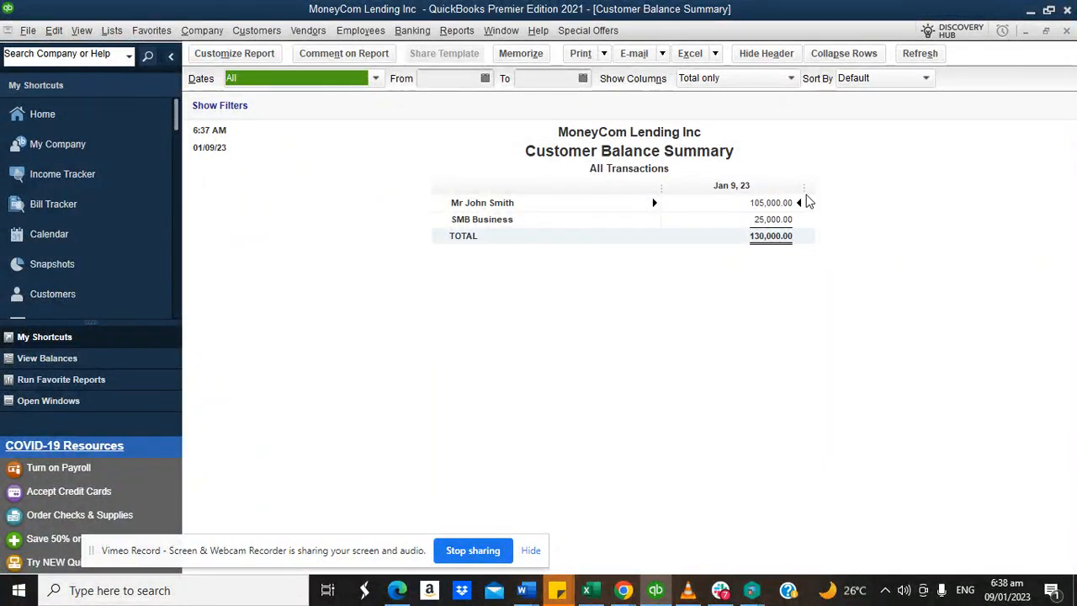
left_click(47, 117)
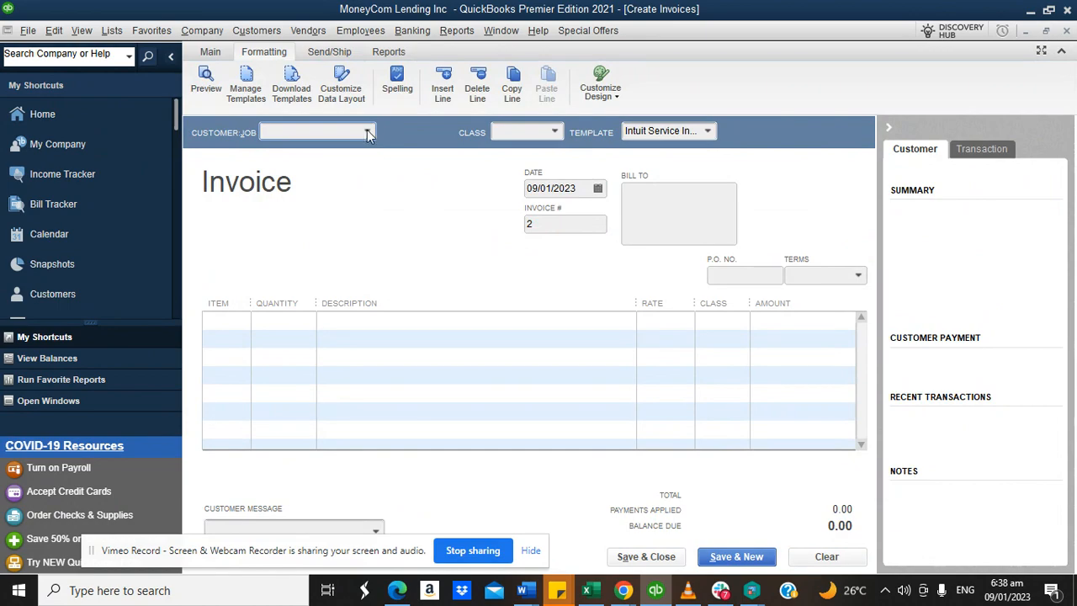
Add a new customer named Auto Check Limited from the blank invoice's customer selection.
left_click(367, 132)
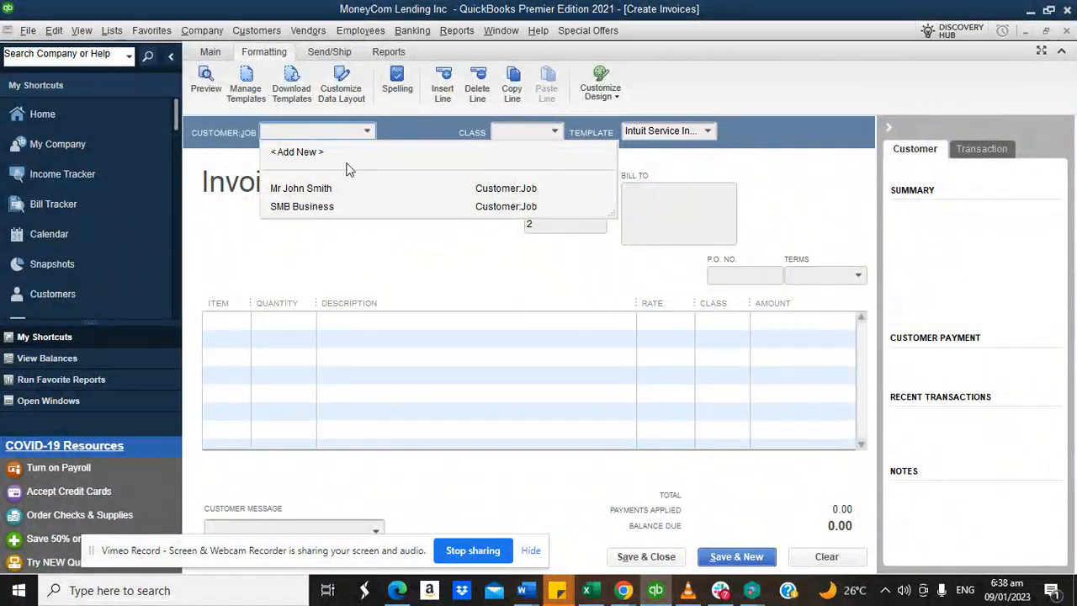
left_click(303, 152)
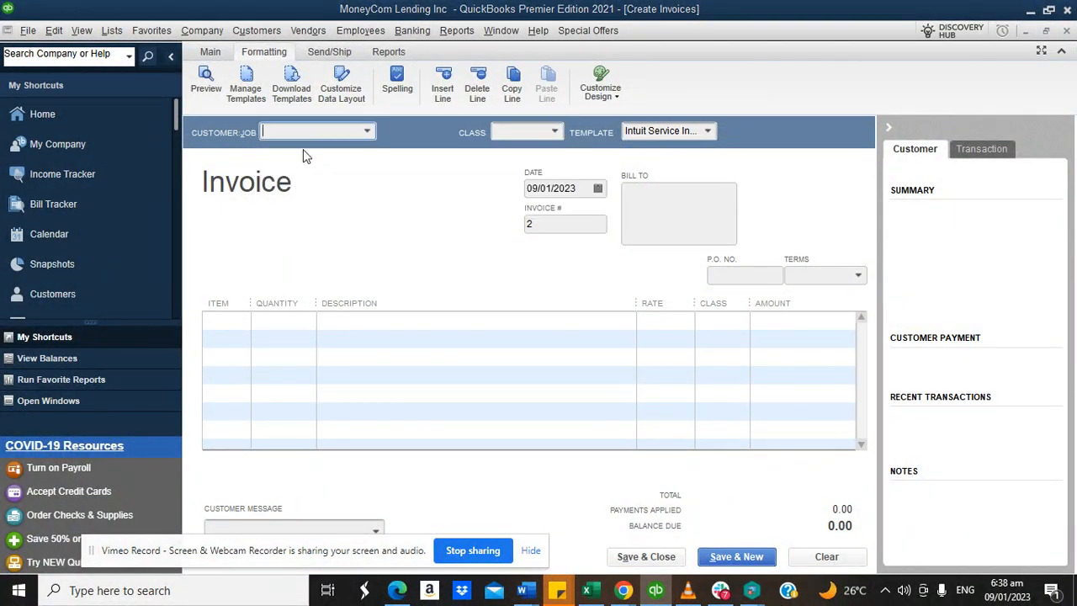
type("Auo")
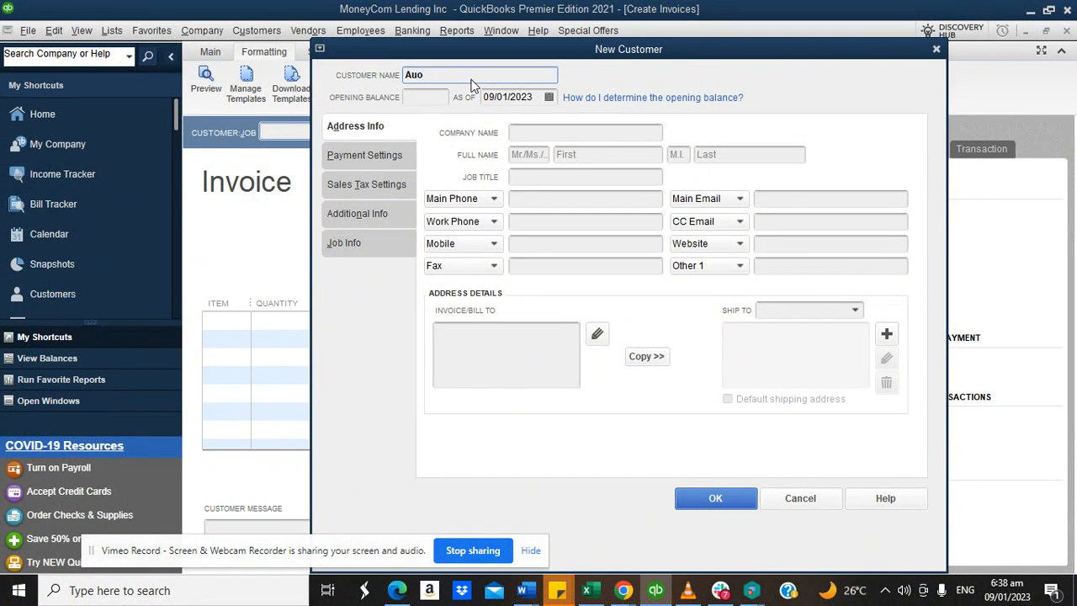
key("BackSpace")
type("to Check")
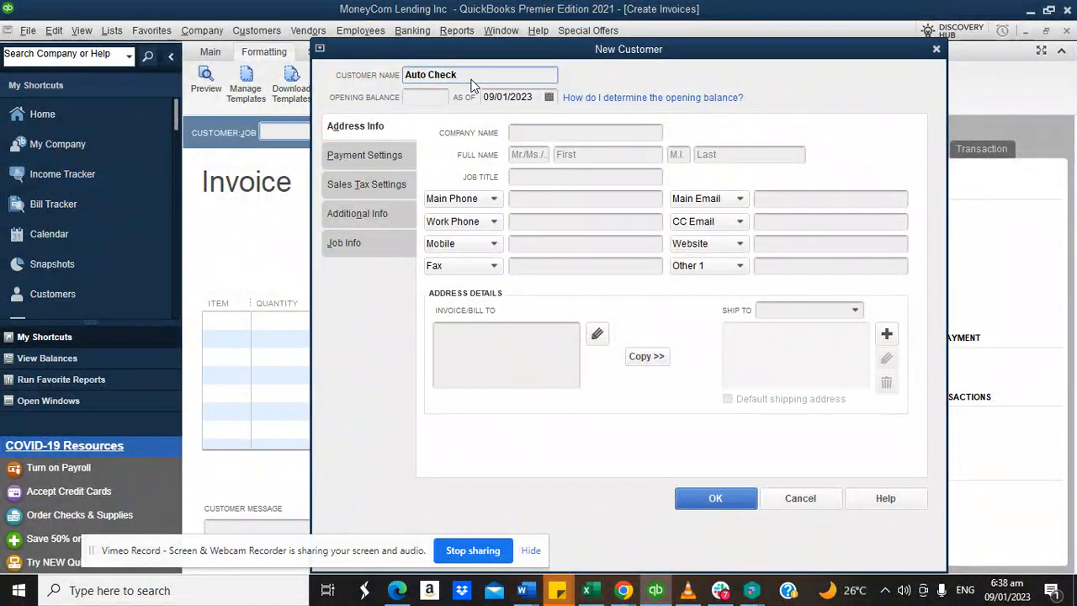
type(" Limited")
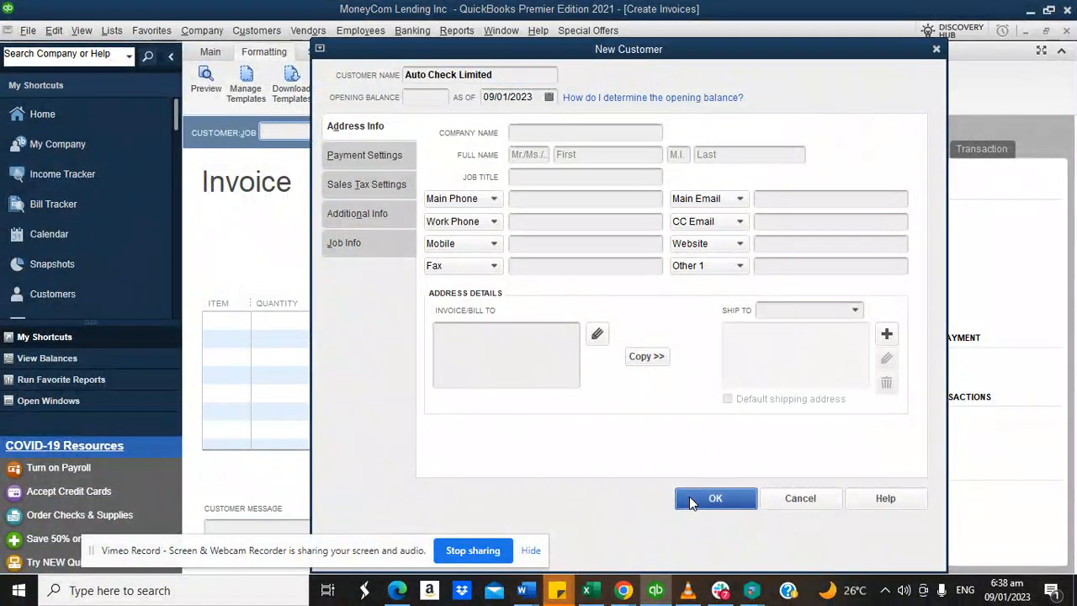
left_click(689, 497)
Choose the Business loan item on the invoice's first line and switch the template to Copy of: Intuit Service Invoice.
left_click(244, 324)
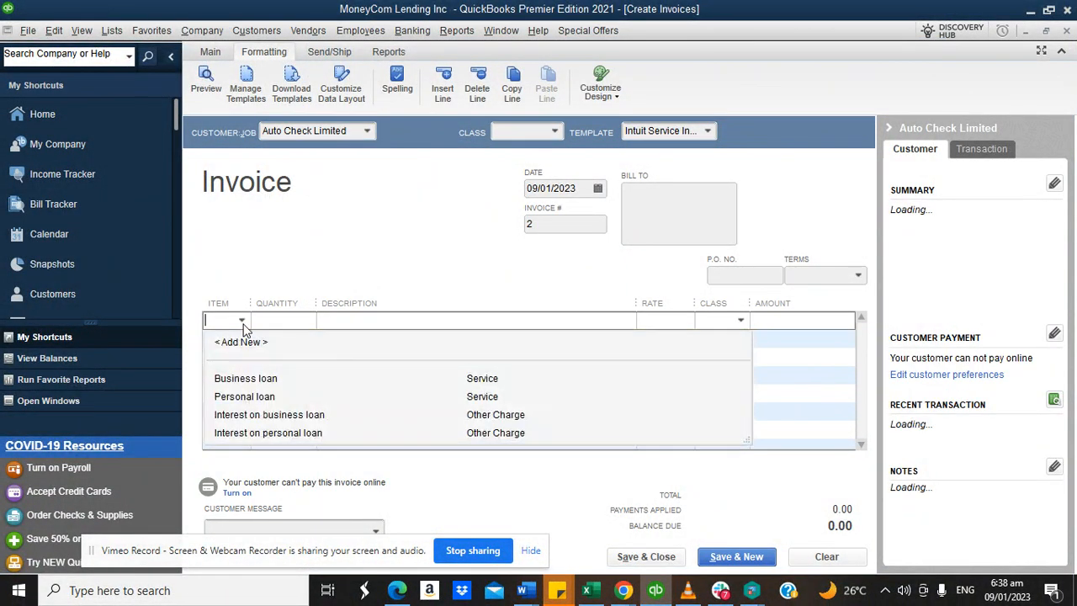
left_click(244, 379)
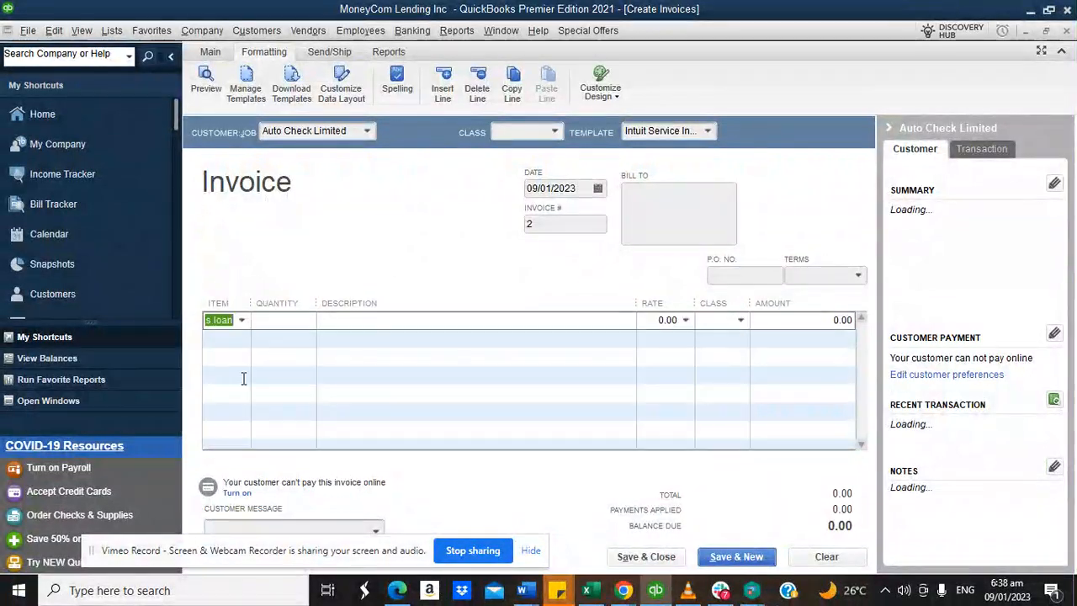
left_click(307, 325)
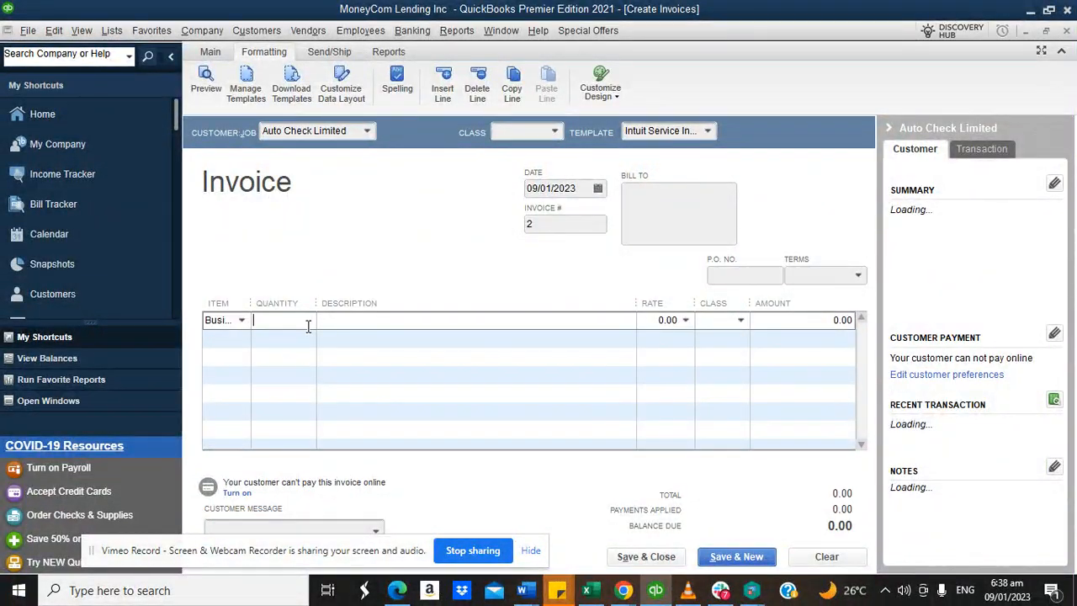
left_click(695, 130)
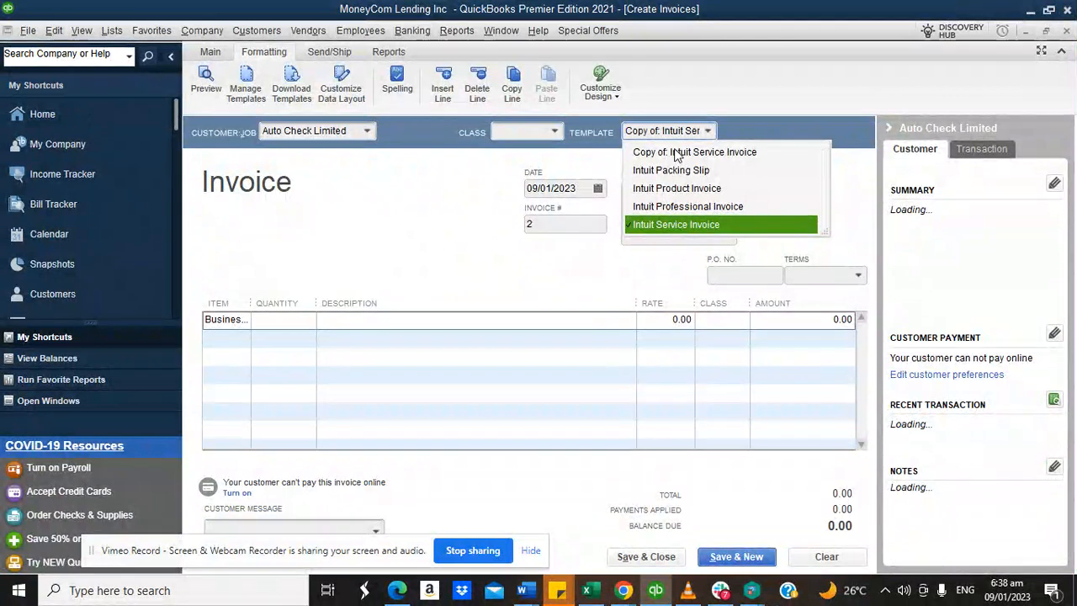
left_click(675, 152)
Assign the Business Loan class and a rate of 750,000 to the cash advance's first line, and set the terms to Net 60.
left_click(255, 320)
left_click(249, 320)
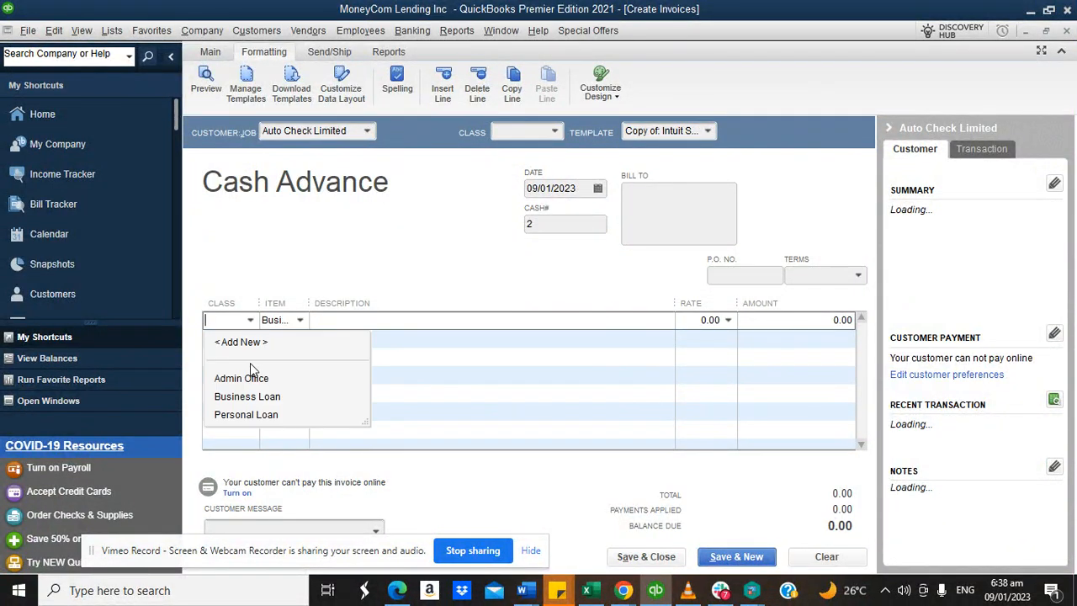
left_click(248, 396)
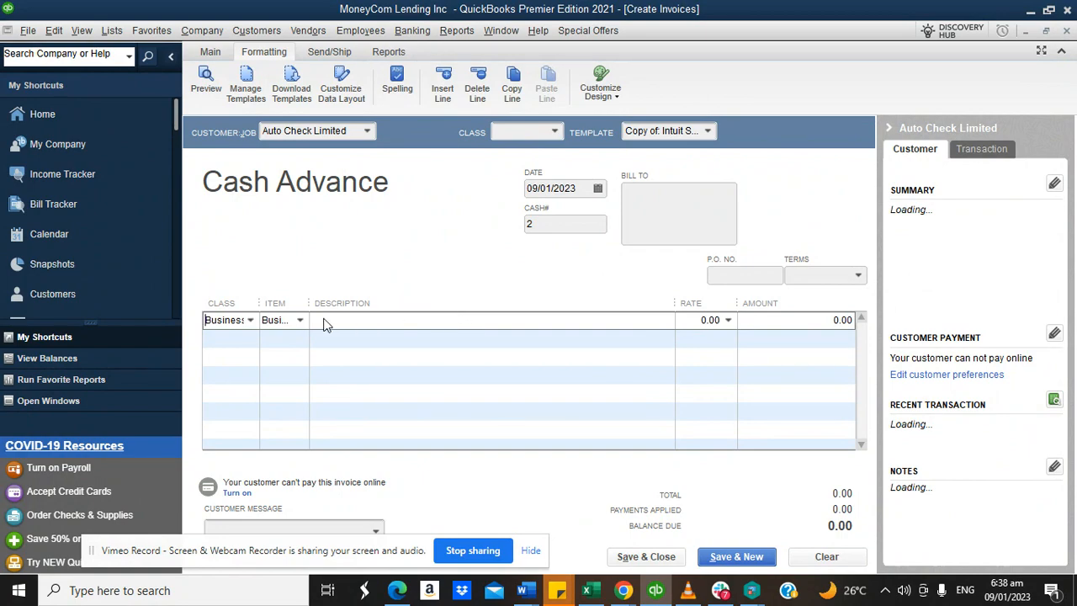
left_click(692, 320)
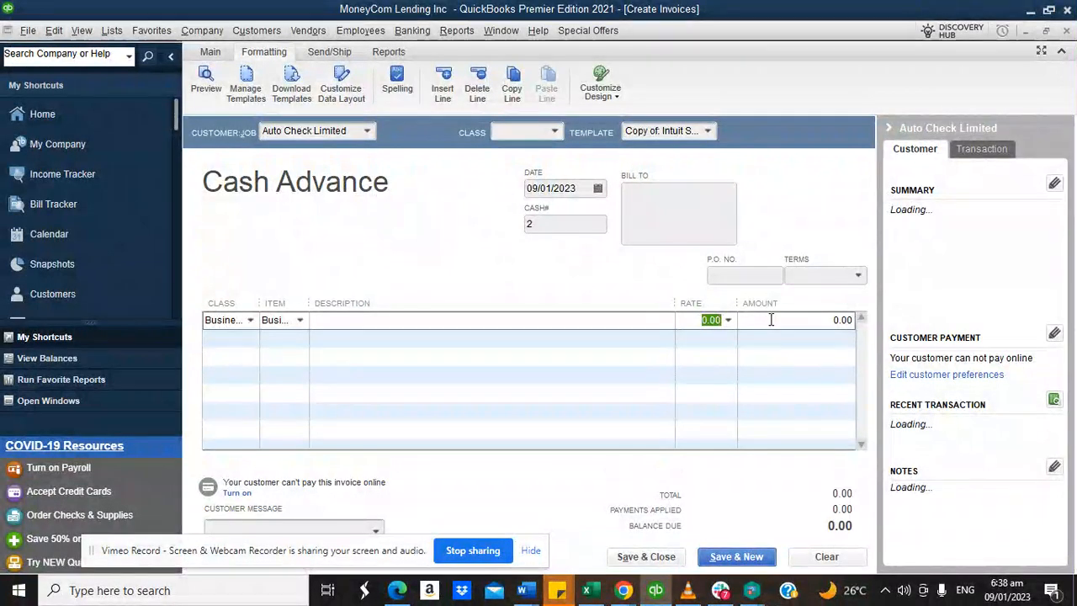
type("750000")
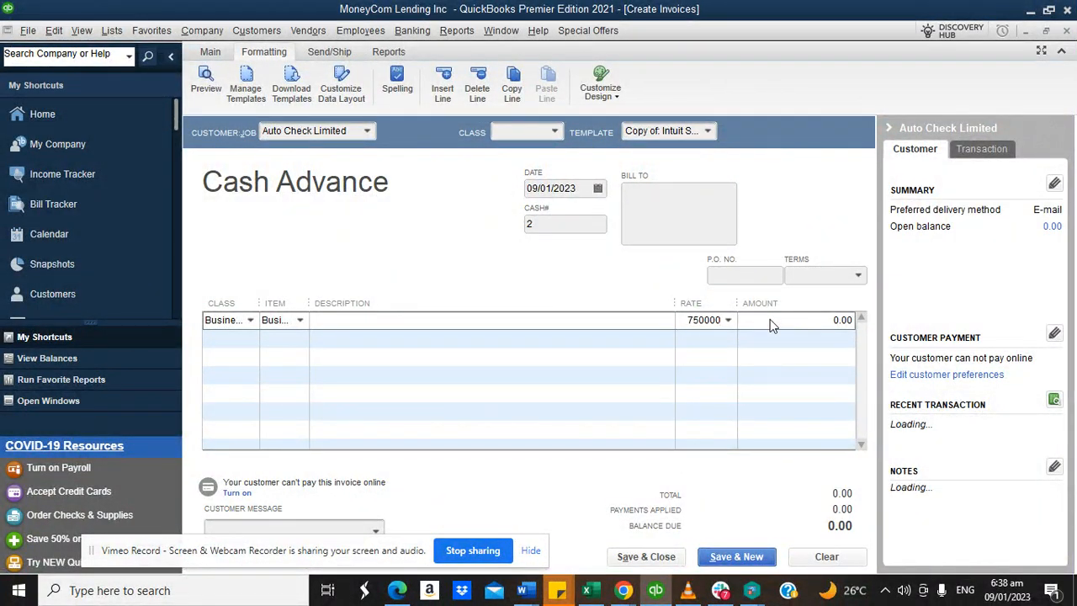
left_click(815, 319)
left_click(858, 276)
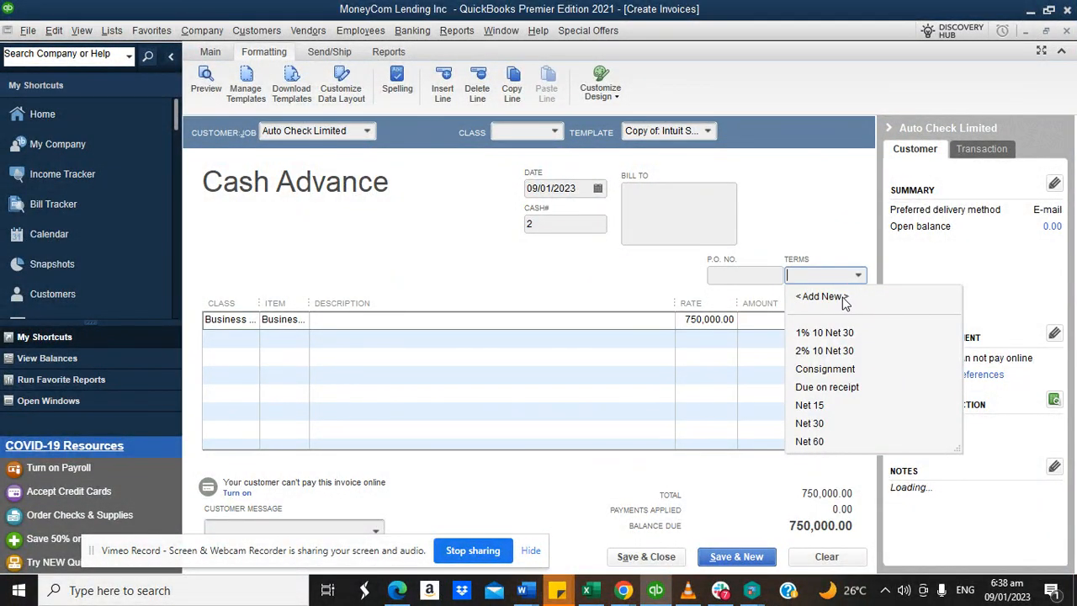
left_click(821, 443)
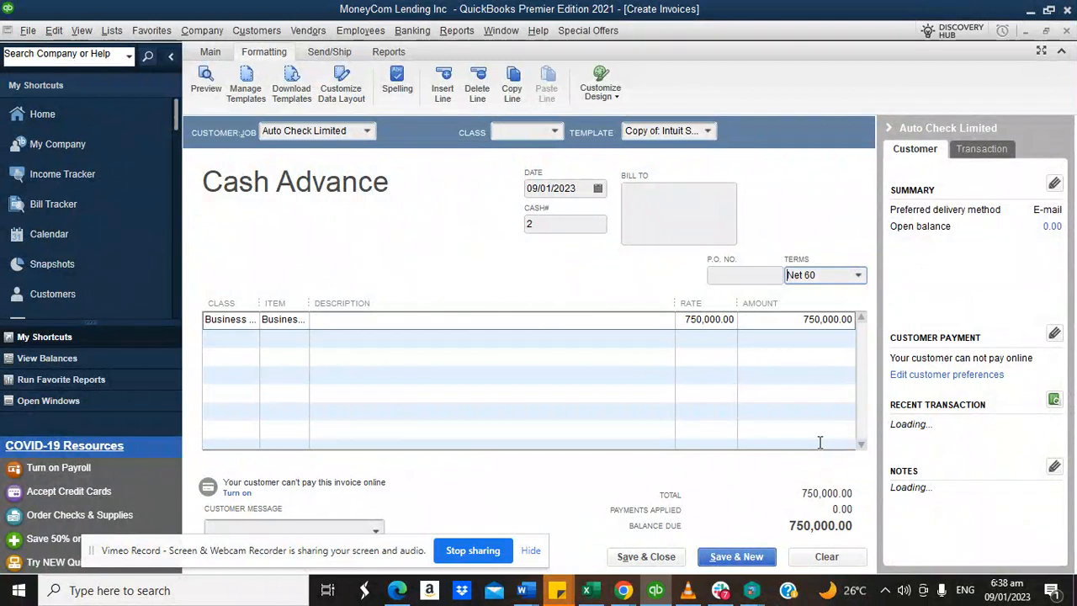
Add a second line with the Business Loan class and the Interest on business loan item at a rate of 4.5%.
left_click(242, 339)
left_click(249, 338)
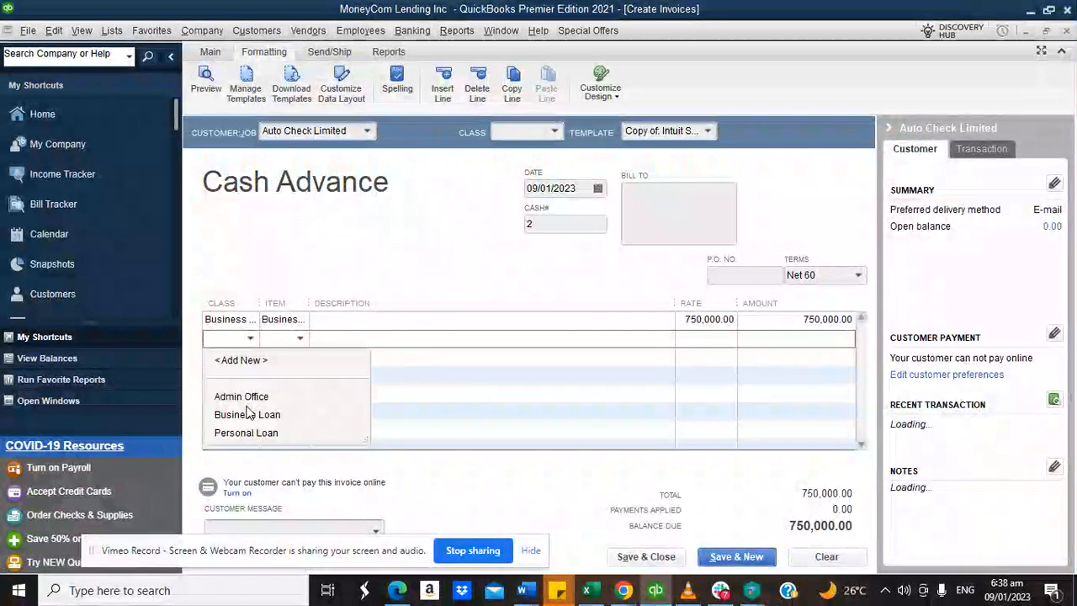
left_click(245, 411)
left_click(299, 340)
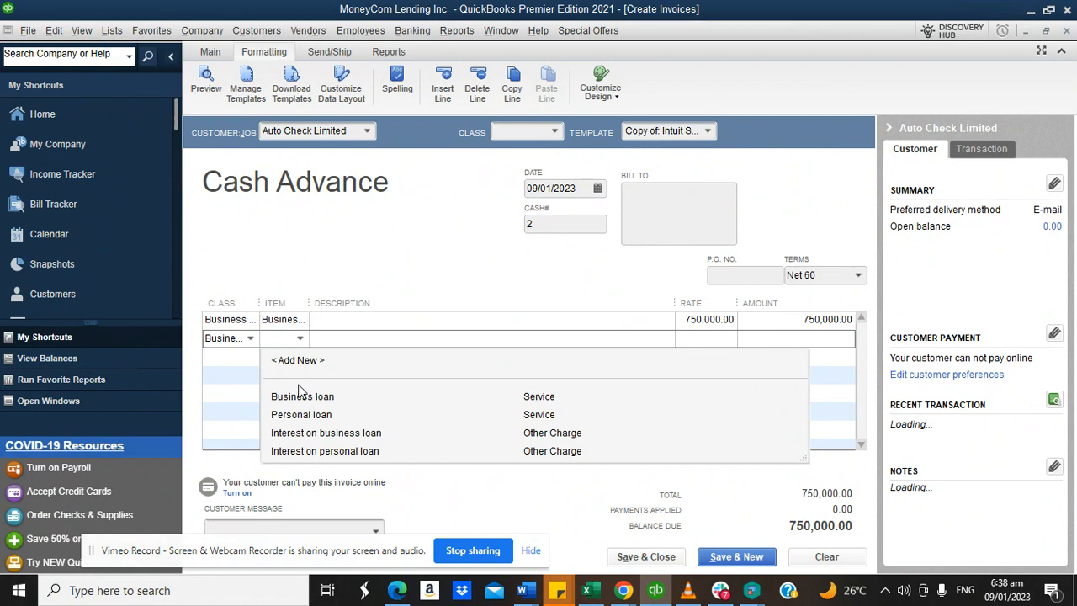
left_click(299, 434)
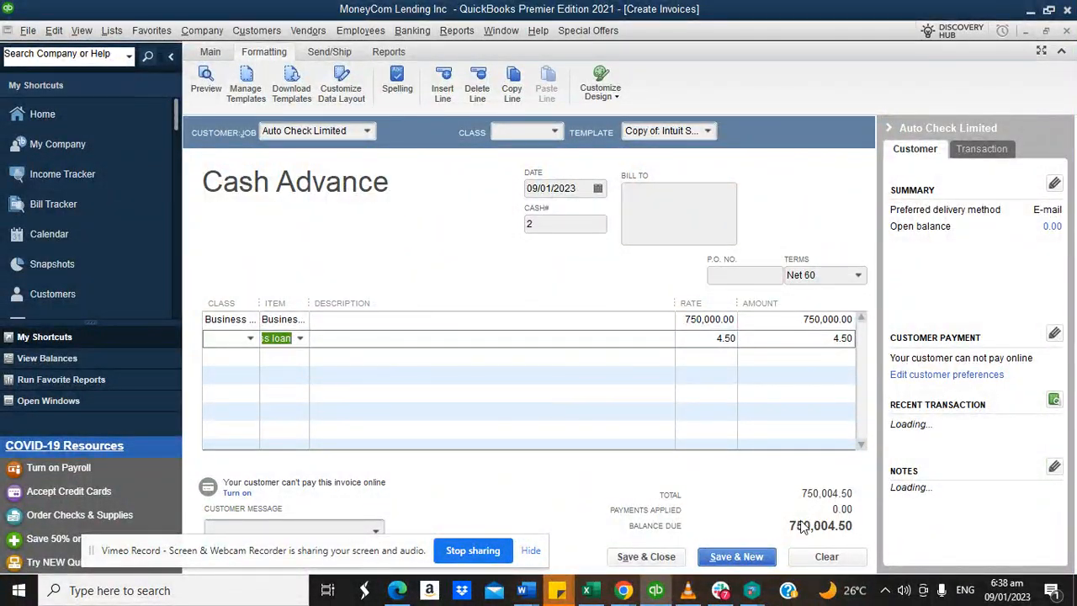
left_click(737, 339)
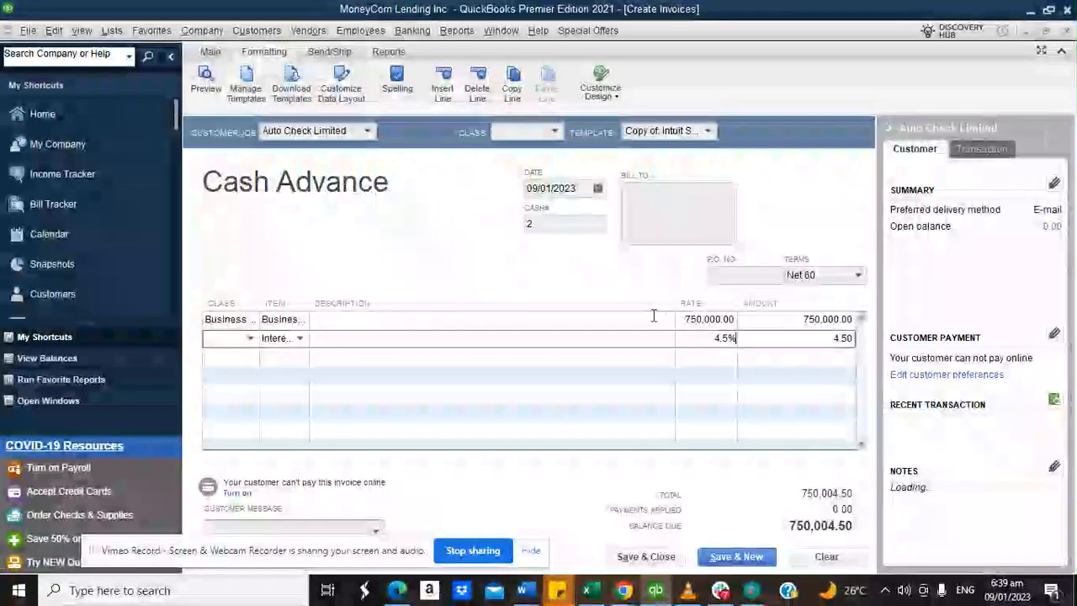
left_click(624, 321)
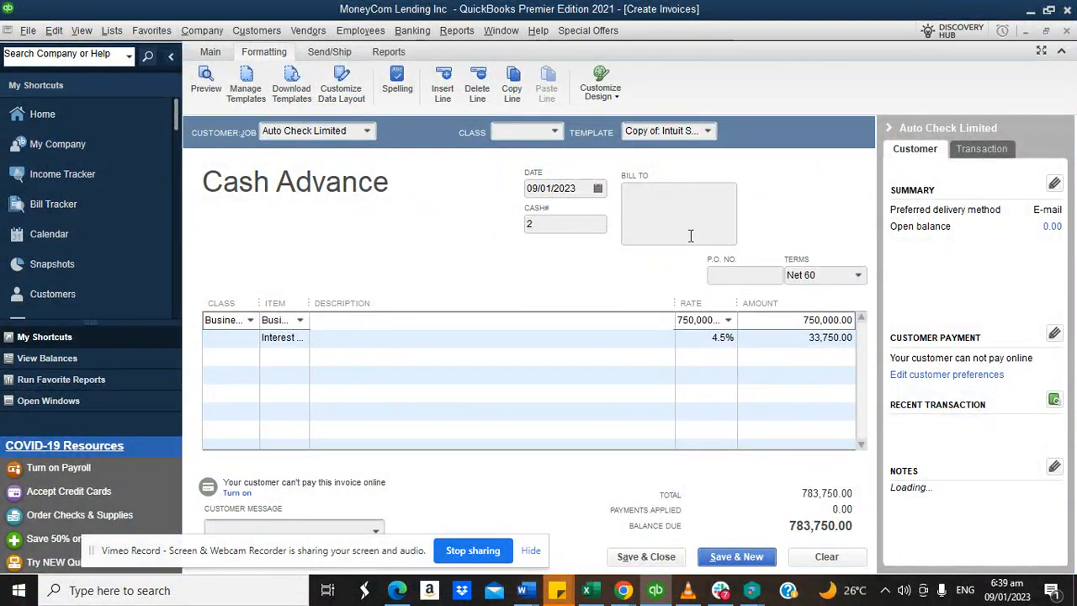
Set the overall class to Business Loan and save and close the cash advance, making the changed terms and class permanent for the customer.
left_click(554, 136)
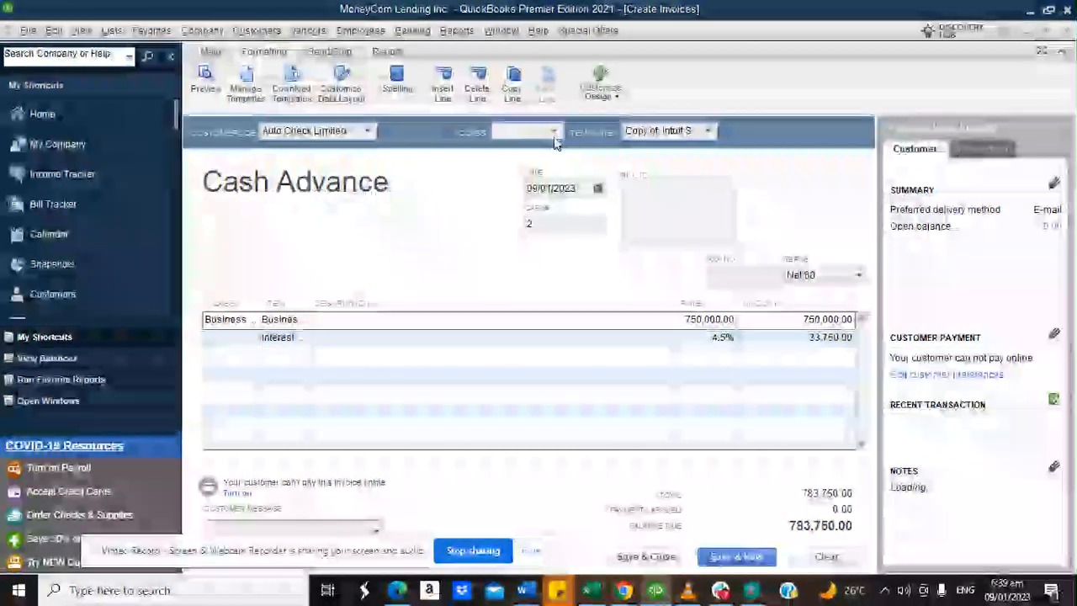
left_click(554, 132)
left_click(546, 207)
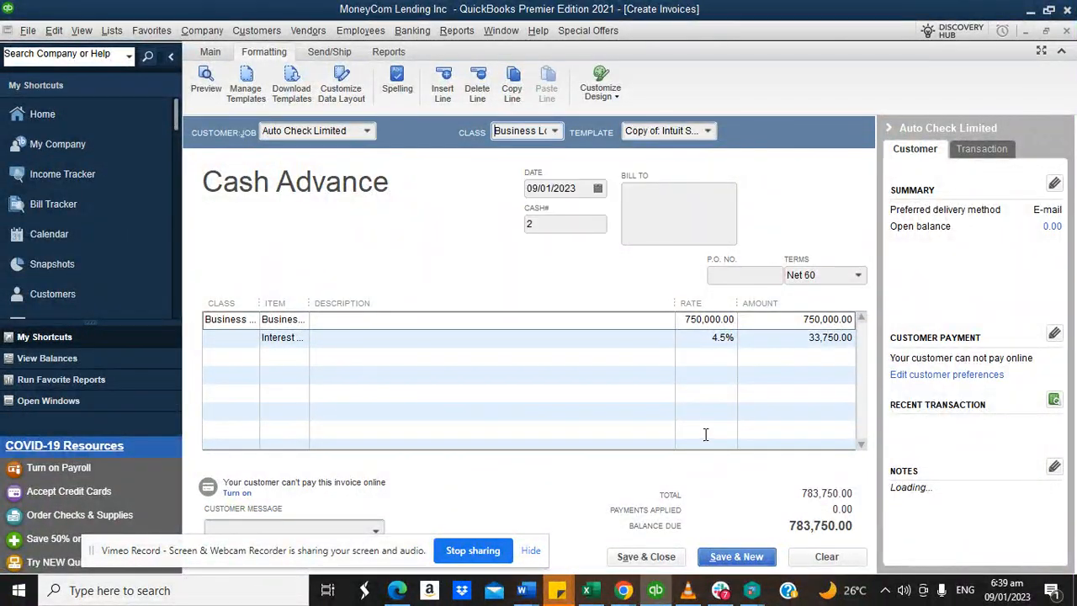
left_click(627, 556)
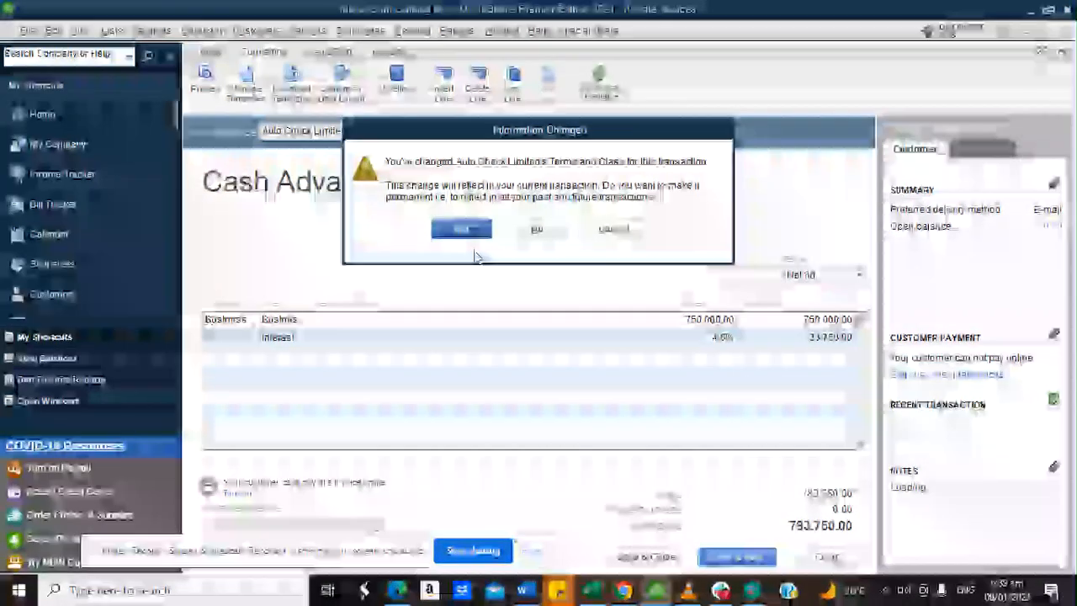
left_click(461, 231)
left_click(484, 216)
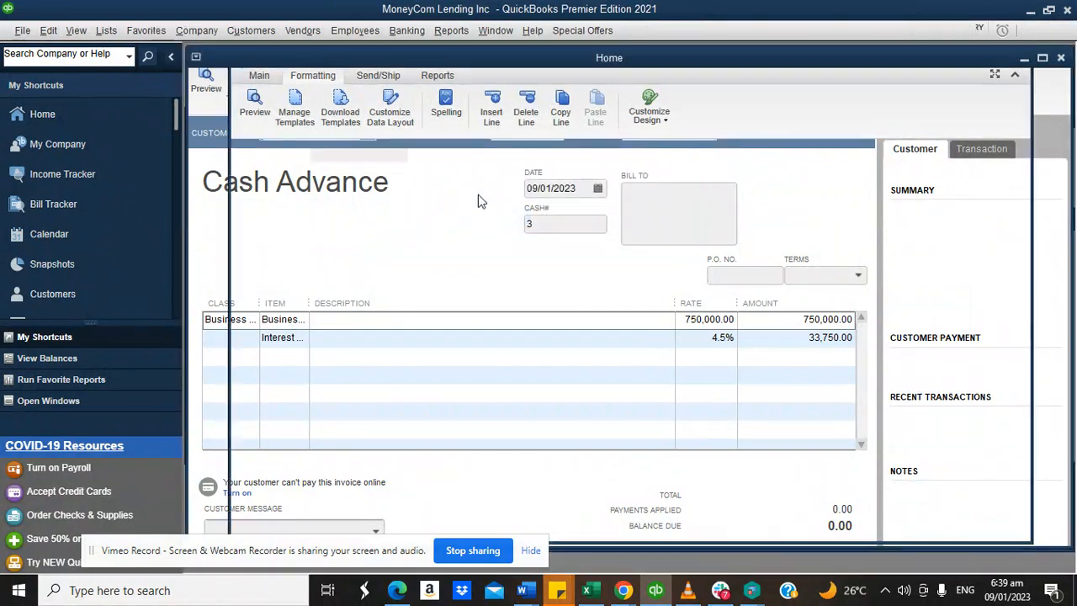
Review the Profit & Loss report for all dates, including the transaction detail behind Interest income-business loan.
left_click(457, 30)
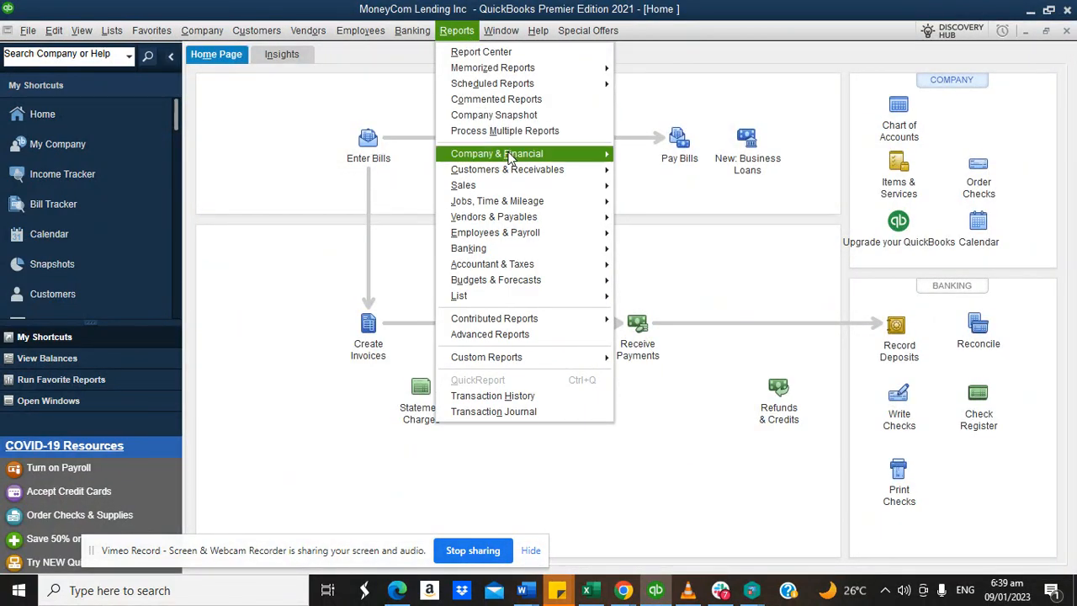
mouse_move(522, 153)
left_click(640, 156)
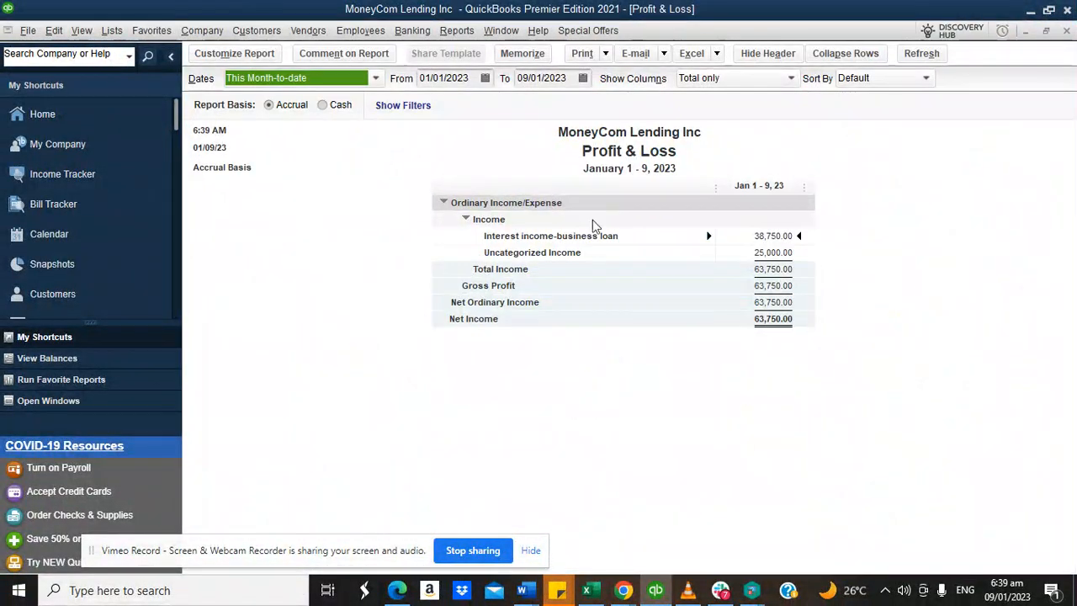
left_click(376, 79)
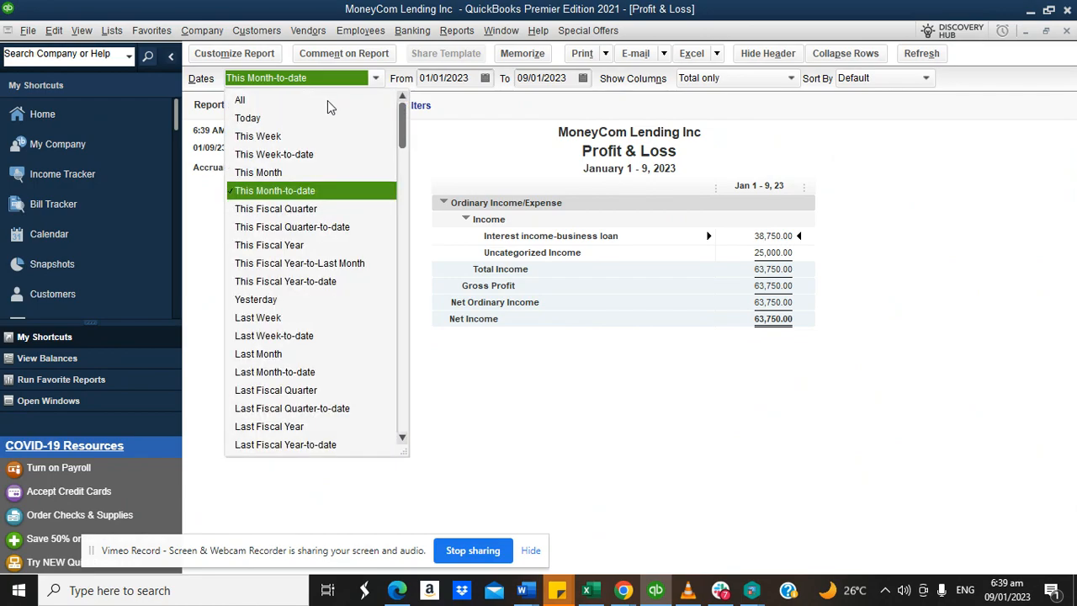
left_click(241, 101)
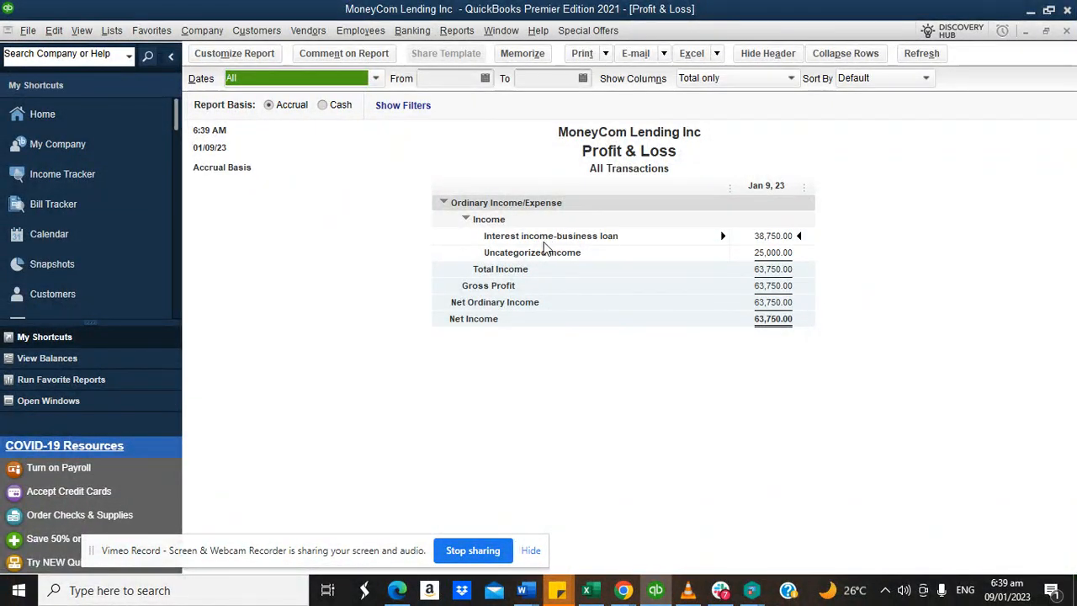
double_click(776, 235)
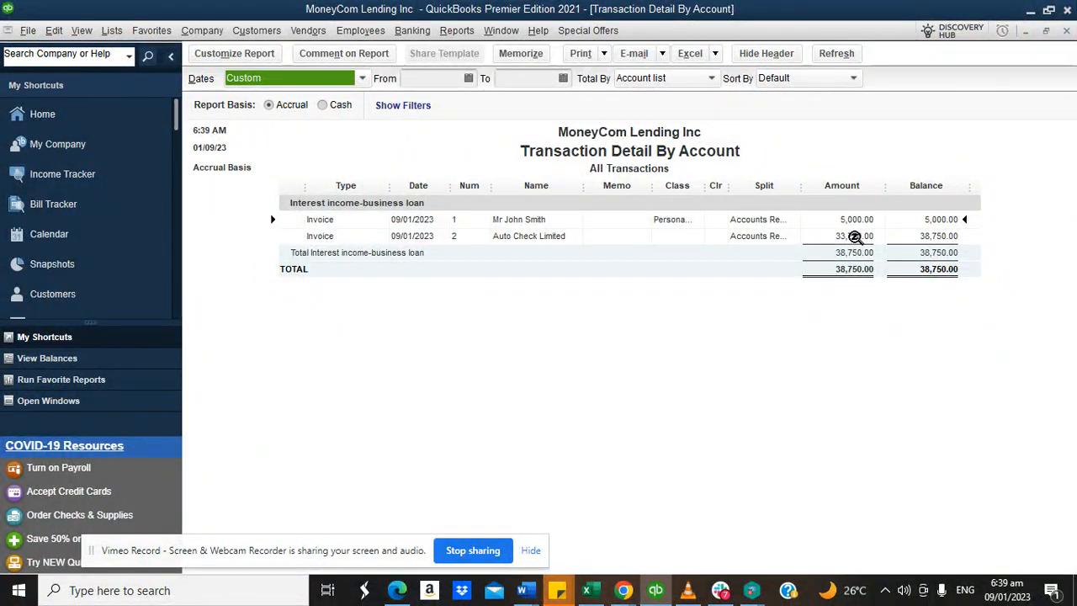
Open the personal loan's cash advance from the detail report, check the class and item on both lines, and close it.
double_click(539, 221)
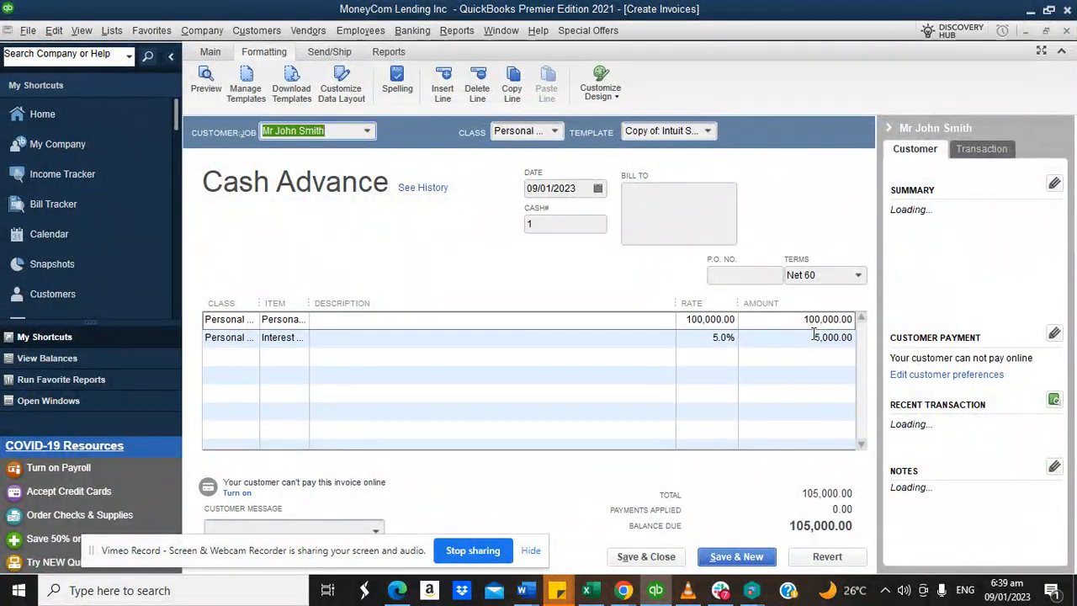
left_click(299, 338)
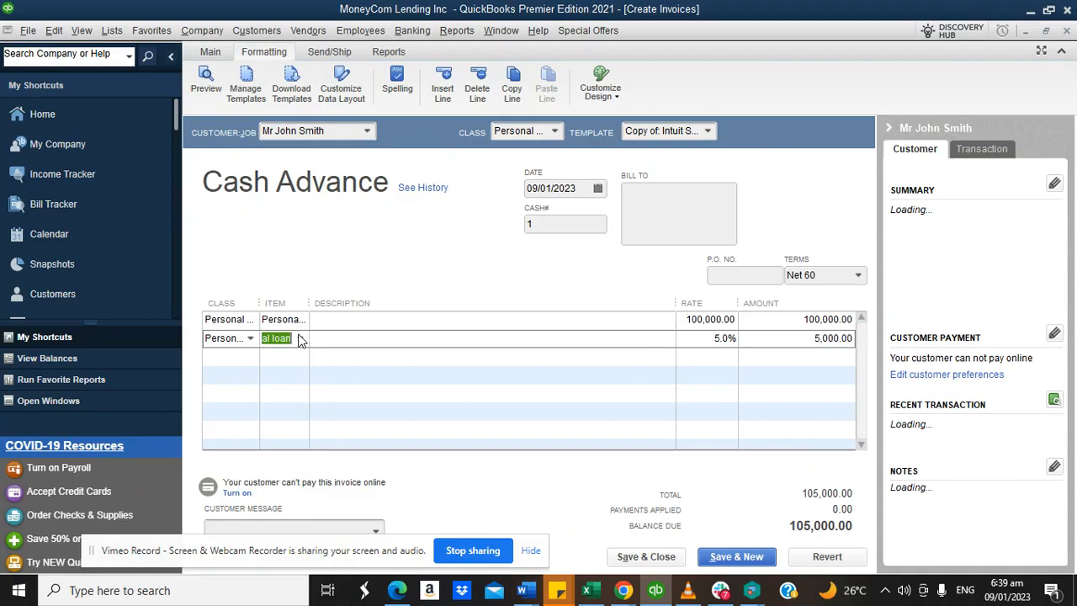
left_click(299, 337)
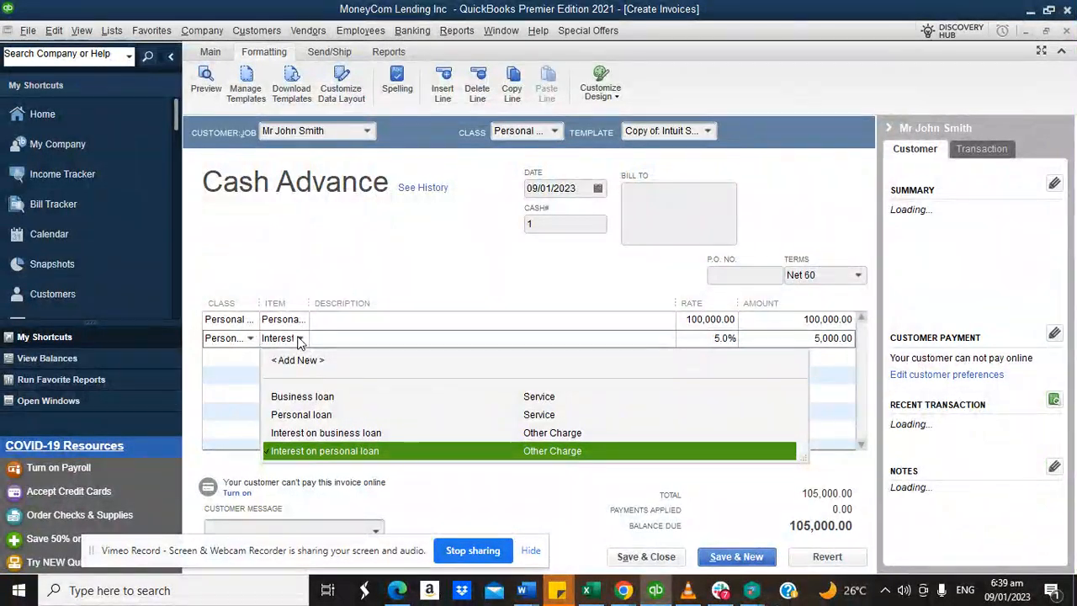
left_click(299, 338)
left_click(250, 338)
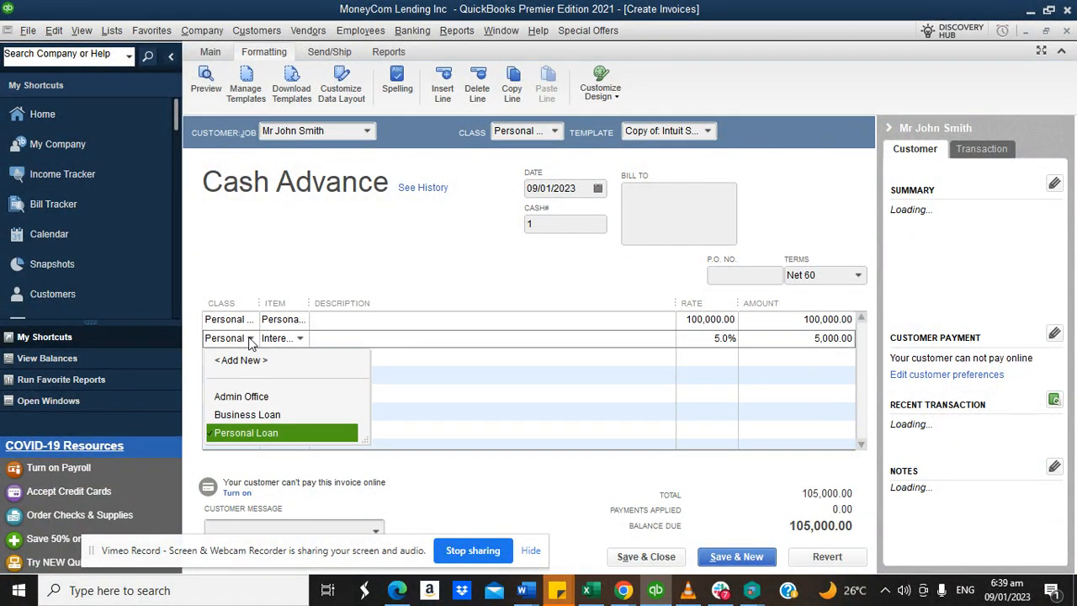
left_click(250, 340)
left_click(250, 320)
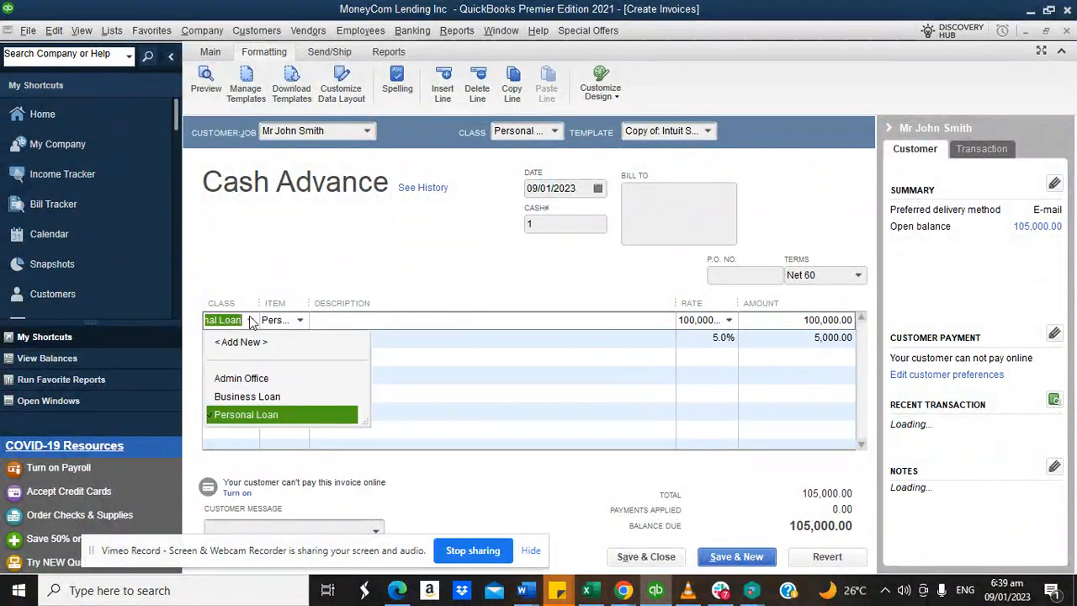
left_click(250, 321)
left_click(300, 321)
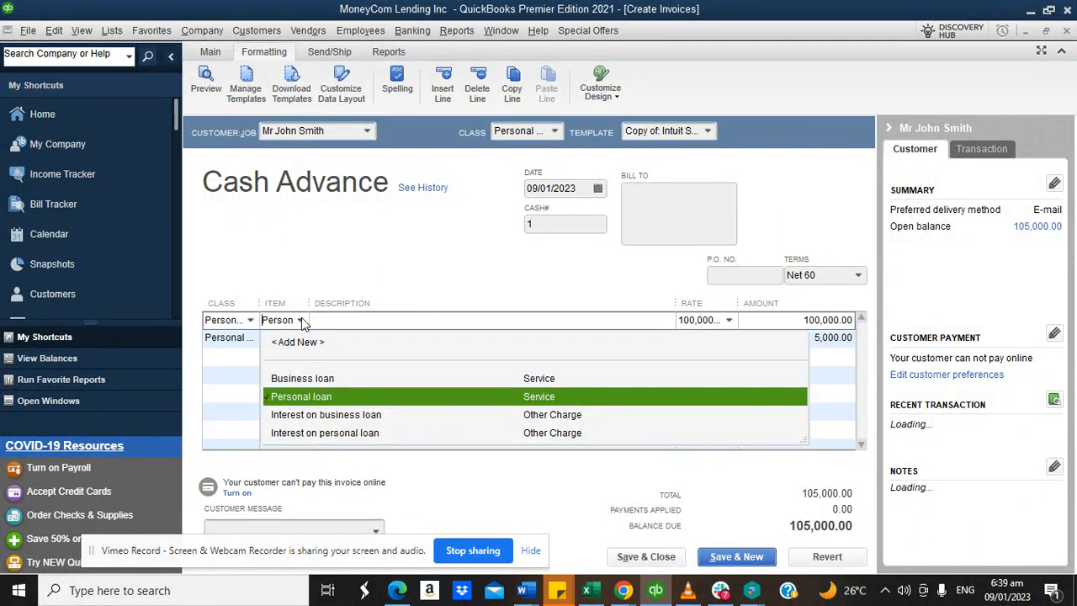
left_click(317, 395)
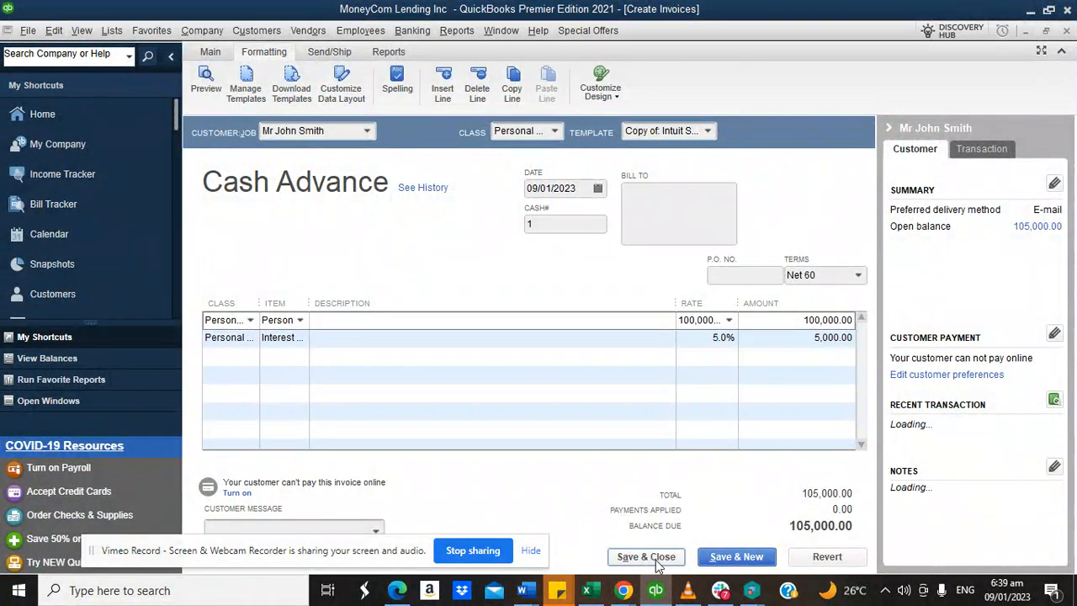
left_click(645, 558)
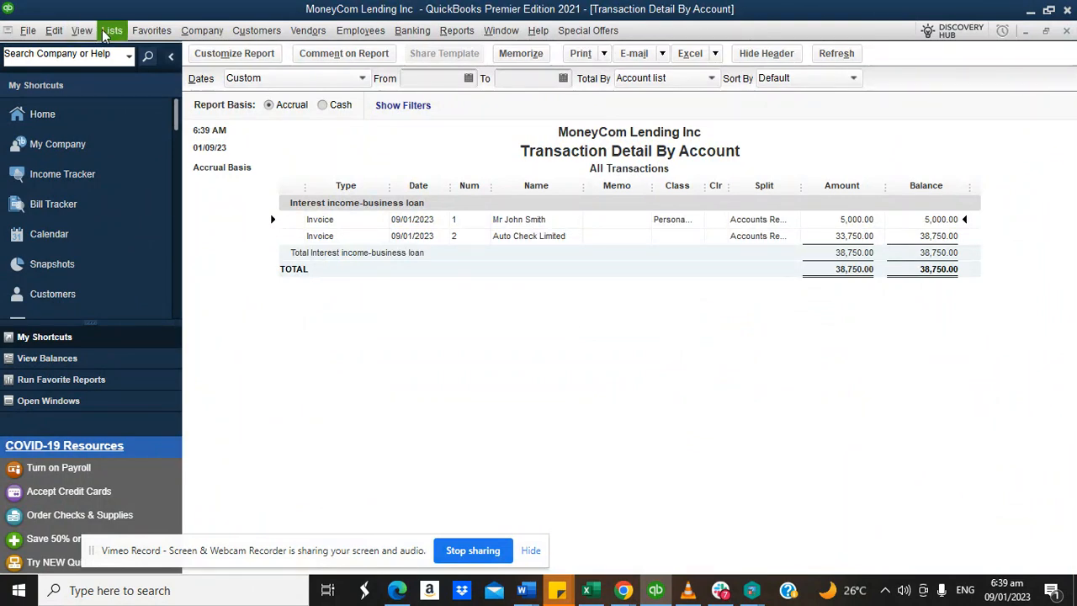
Set the Interest on personal loan item's account to Interest Income -personal loan and apply the change to existing transactions.
left_click(110, 31)
left_click(126, 65)
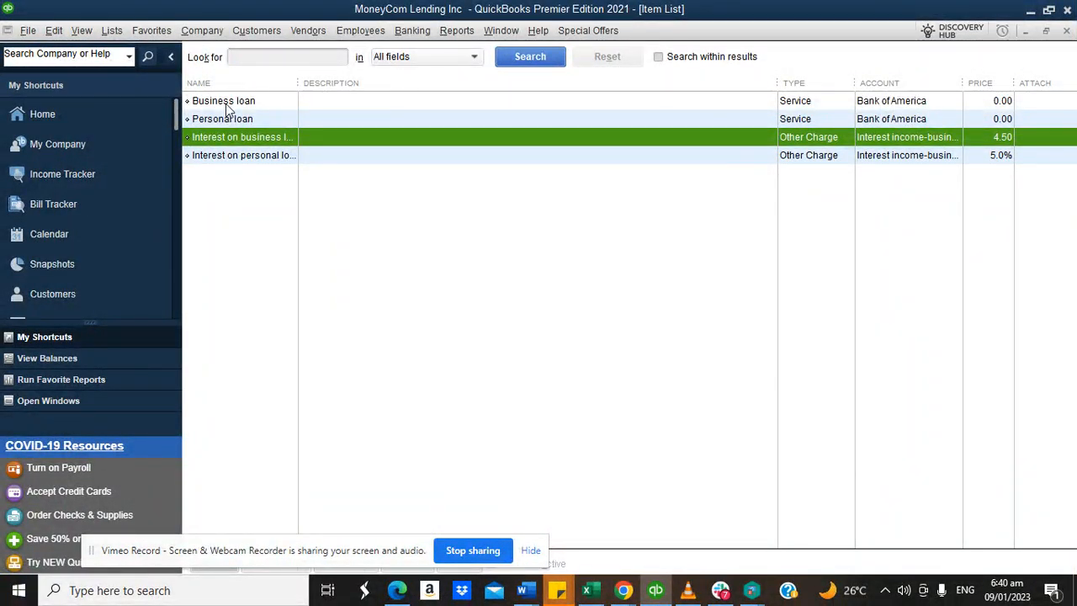
left_click(225, 118)
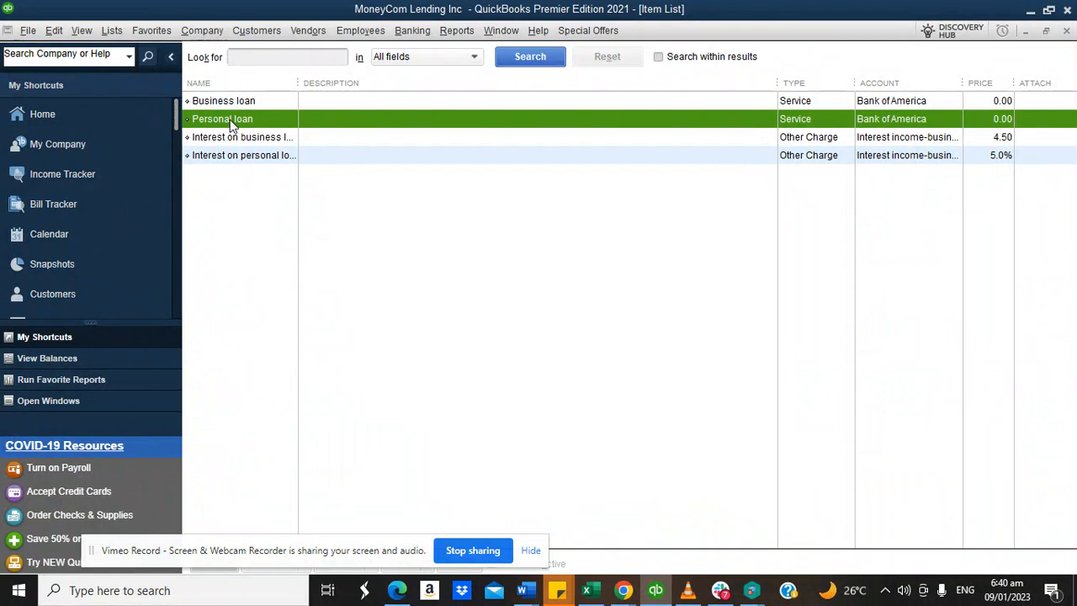
left_click(233, 139)
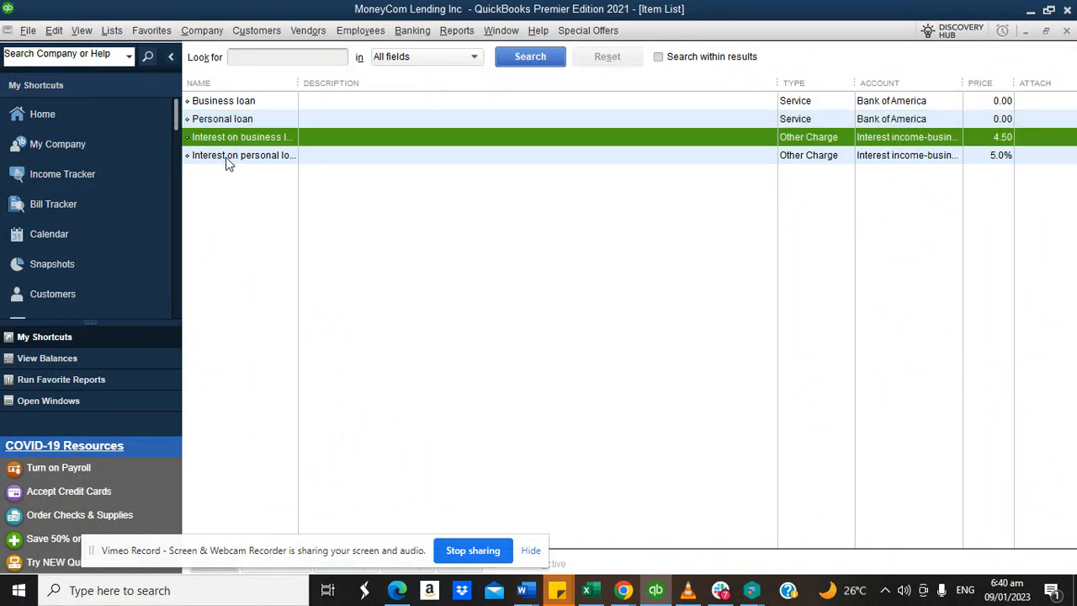
left_click(229, 160)
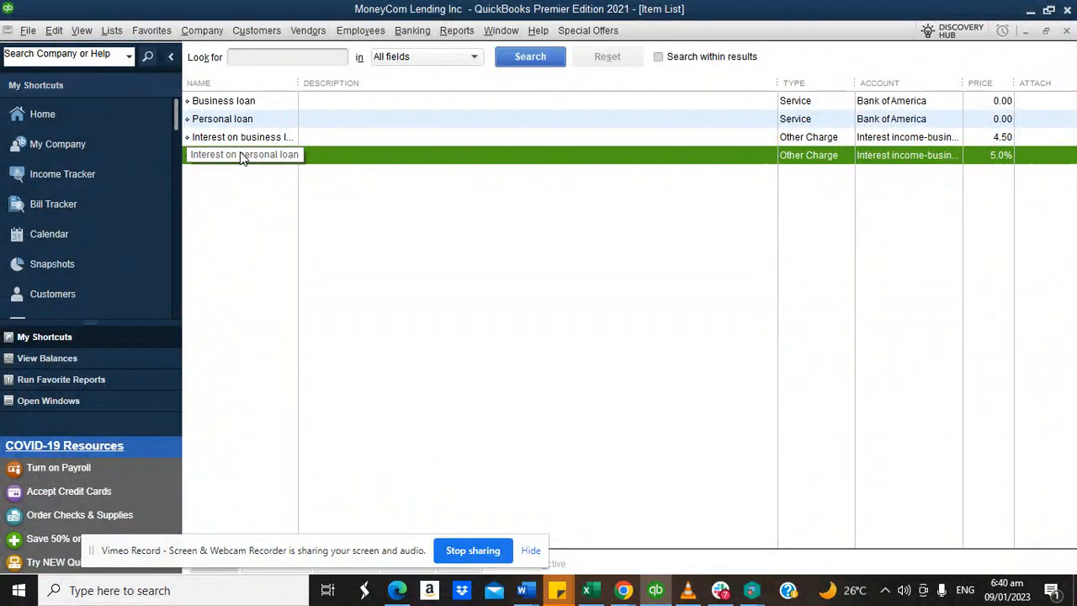
right_click(240, 154)
left_click(280, 219)
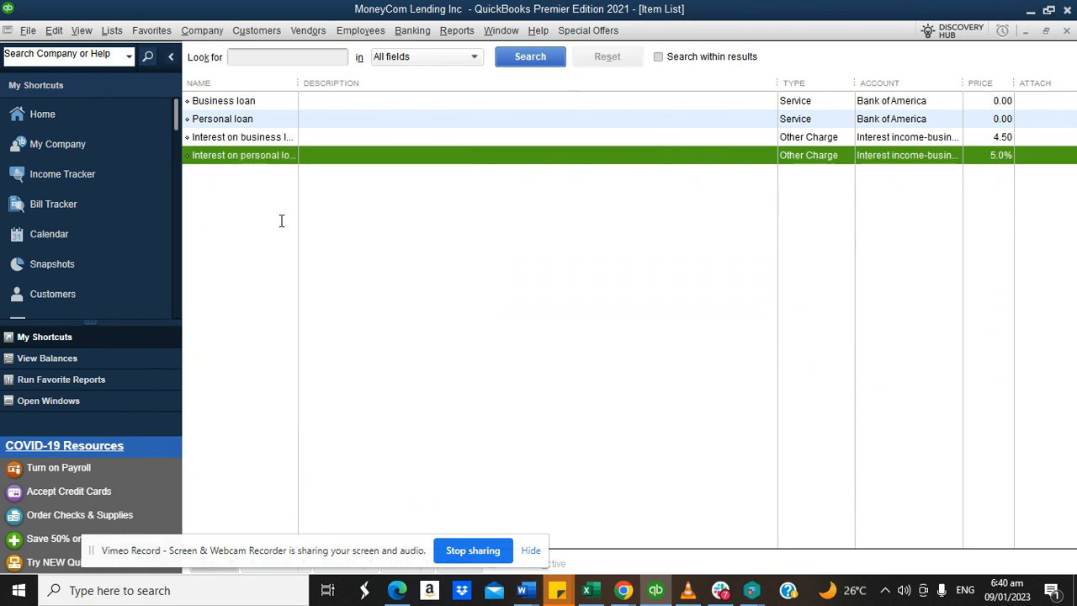
left_click(546, 242)
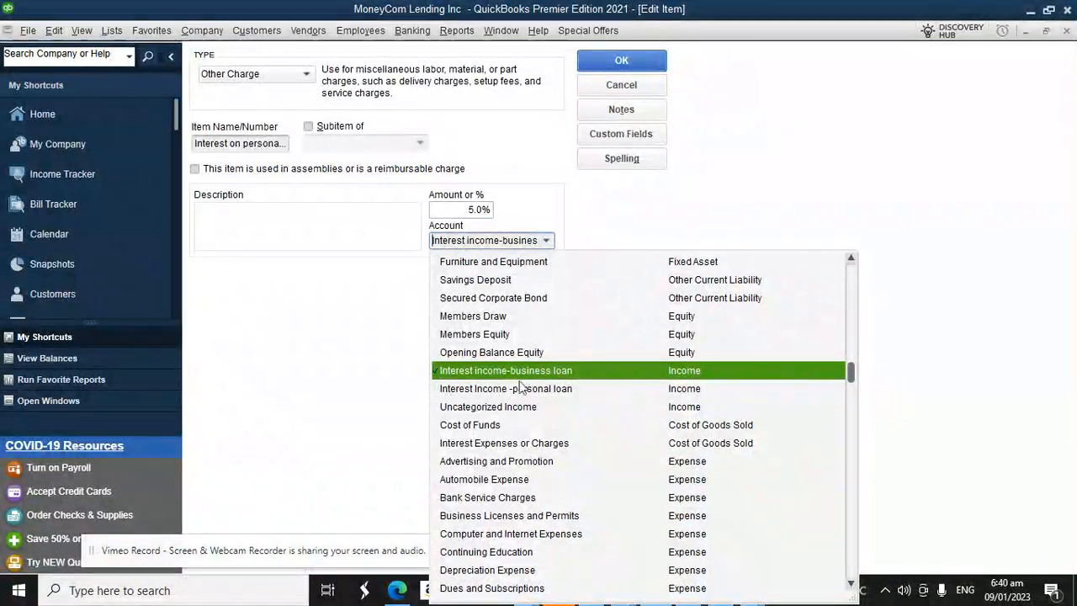
left_click(505, 389)
left_click(622, 60)
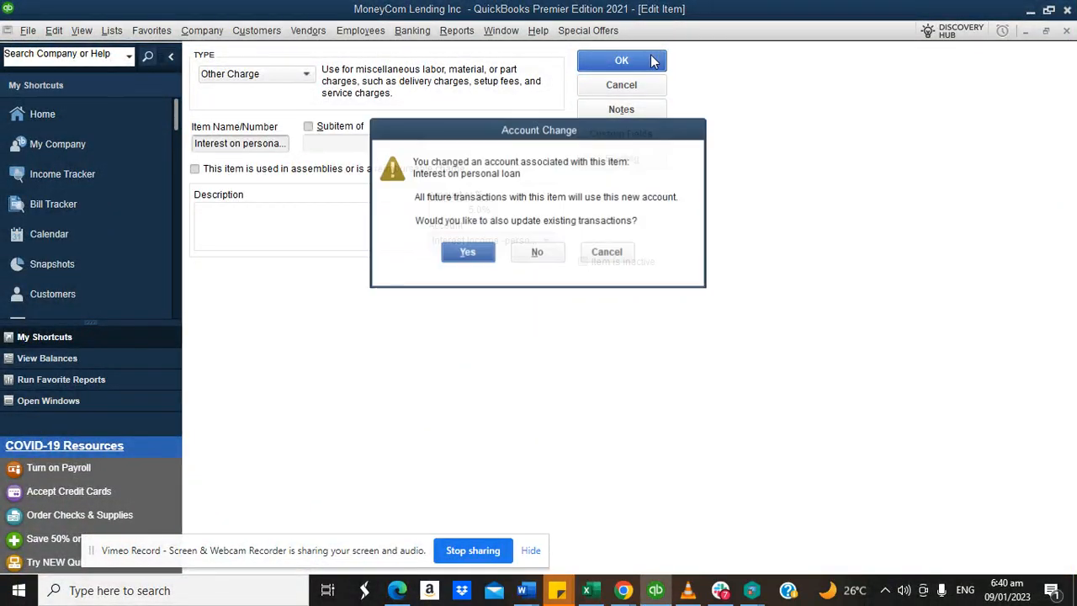
left_click(468, 252)
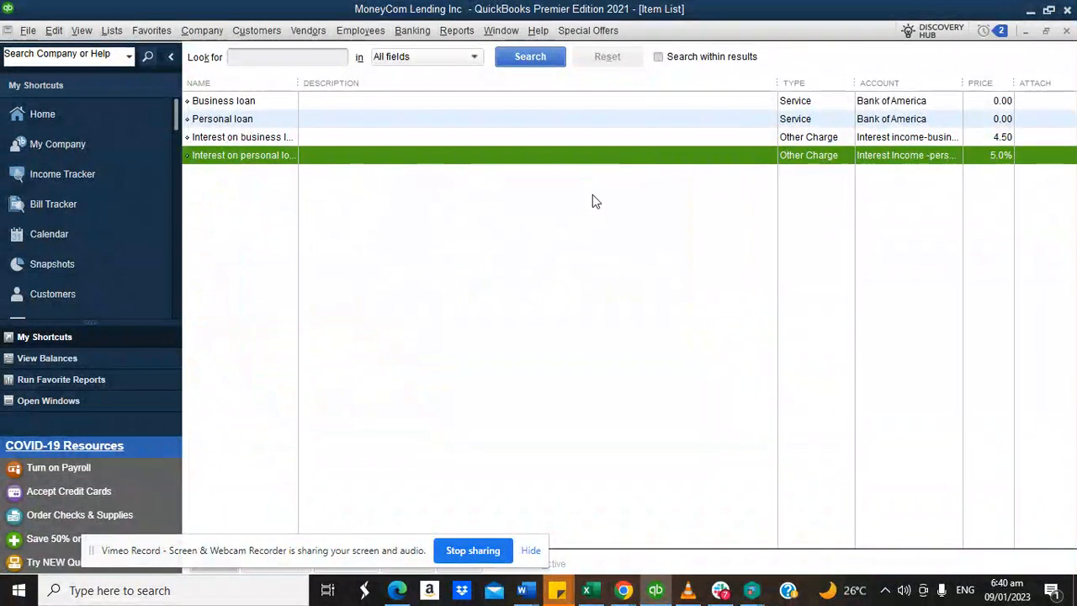
Return to the Profit & Loss report to check the interest income accounts, and view the Customer Balance Summary report.
left_click(1066, 30)
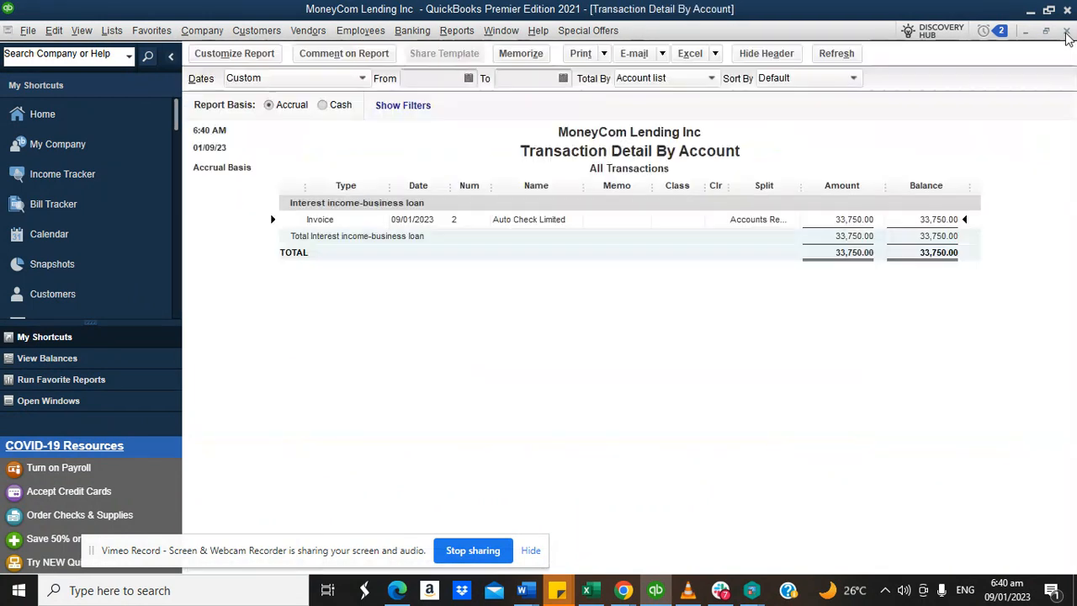
left_click(1066, 30)
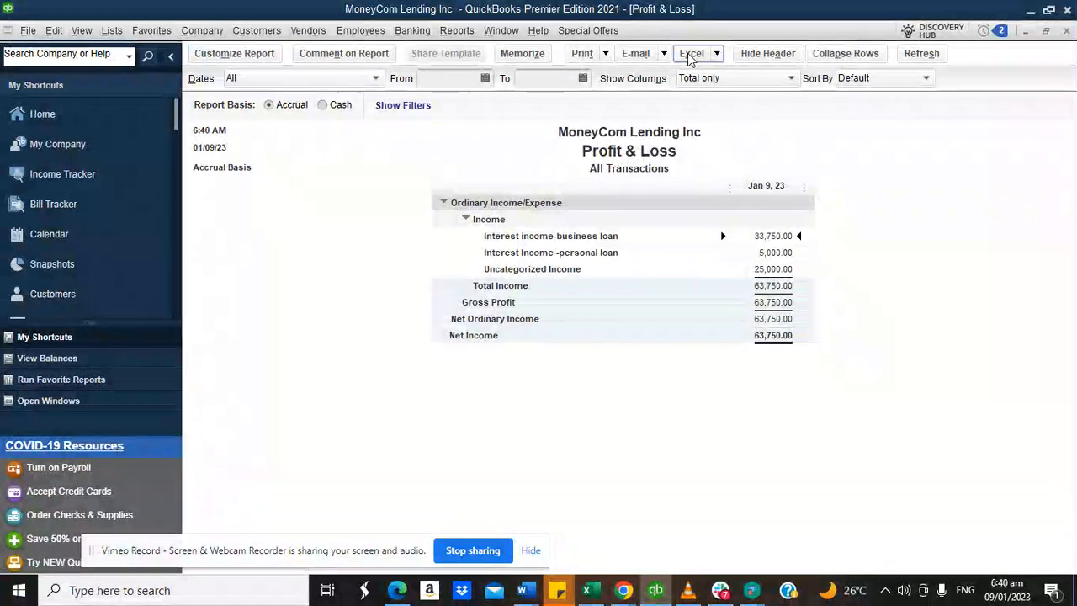
left_click(457, 30)
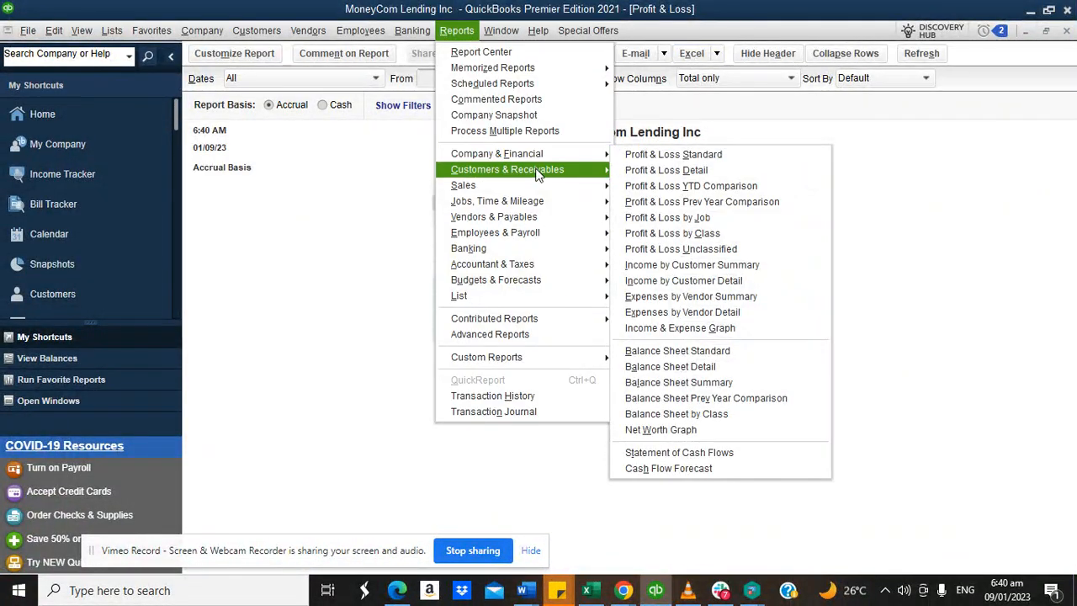
mouse_move(531, 170)
left_click(689, 203)
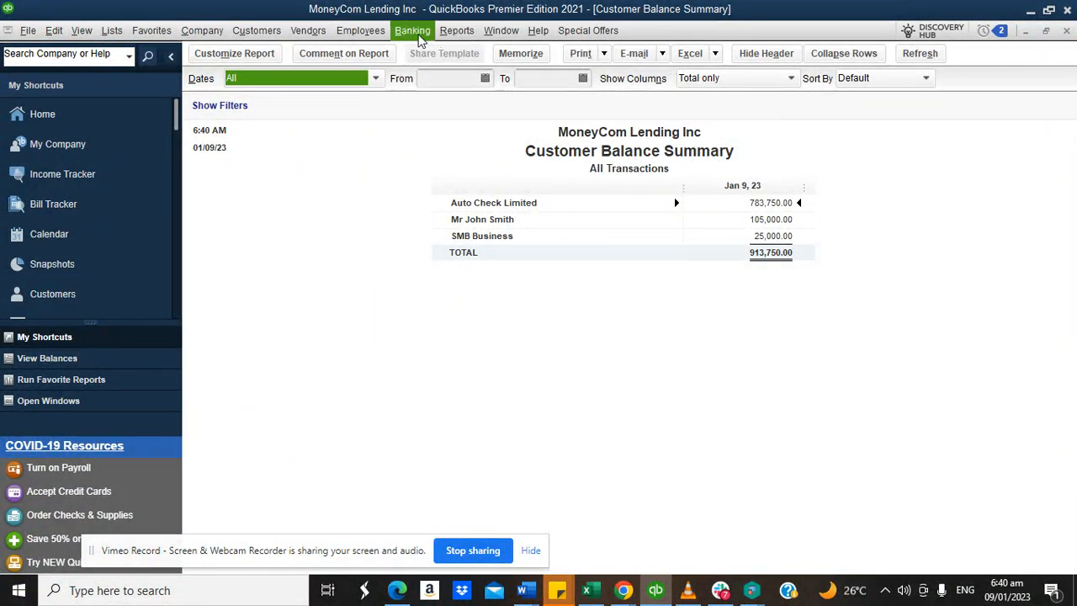
Review the loan disbursements in the Bank of America account register and close it.
left_click(420, 38)
left_click(437, 97)
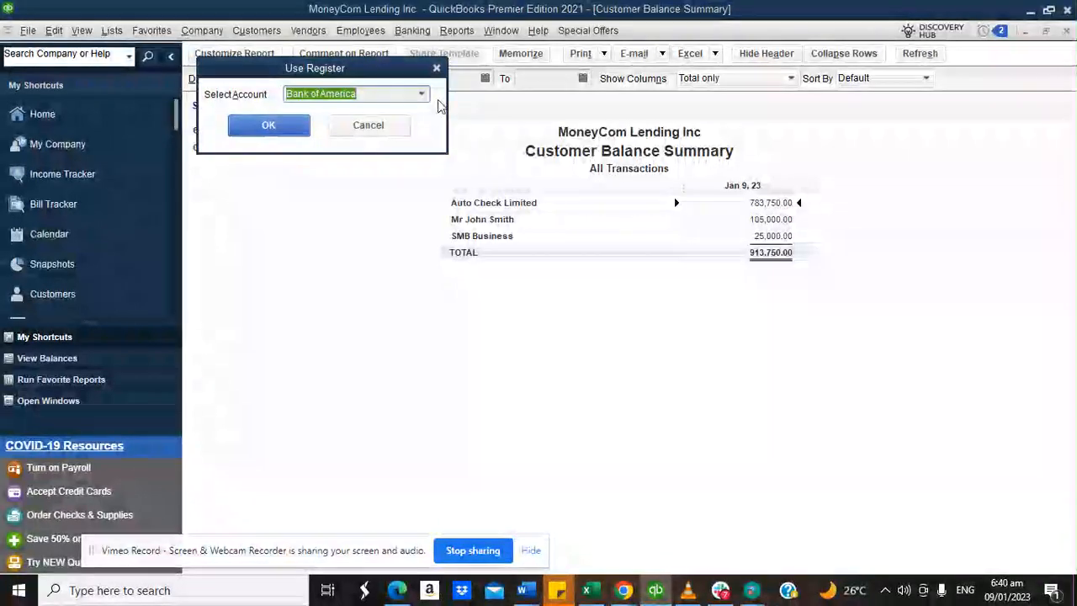
left_click(421, 94)
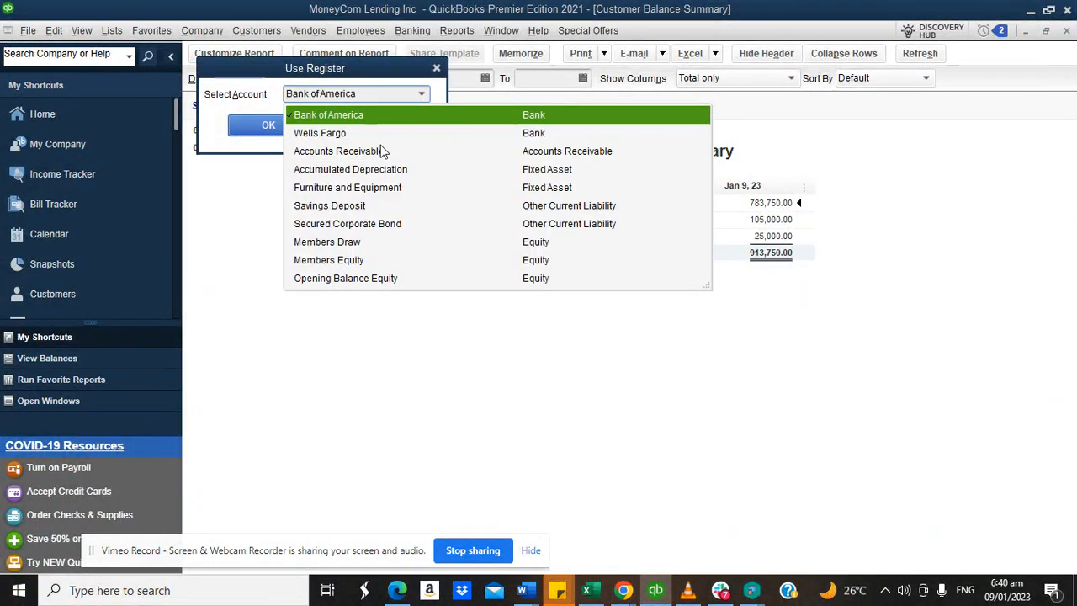
left_click(328, 114)
left_click(265, 128)
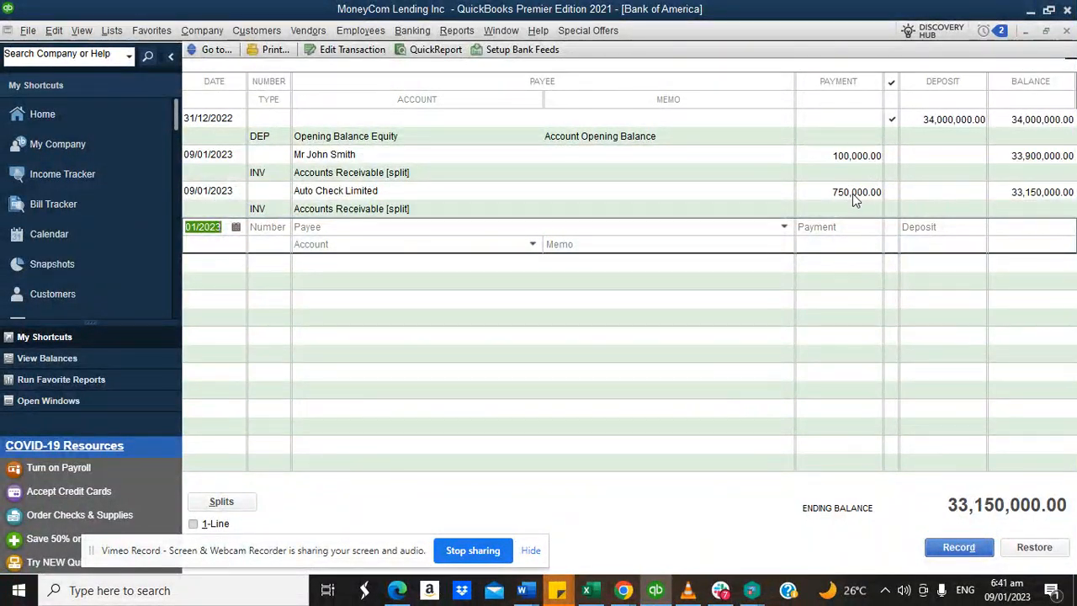
left_click(1066, 31)
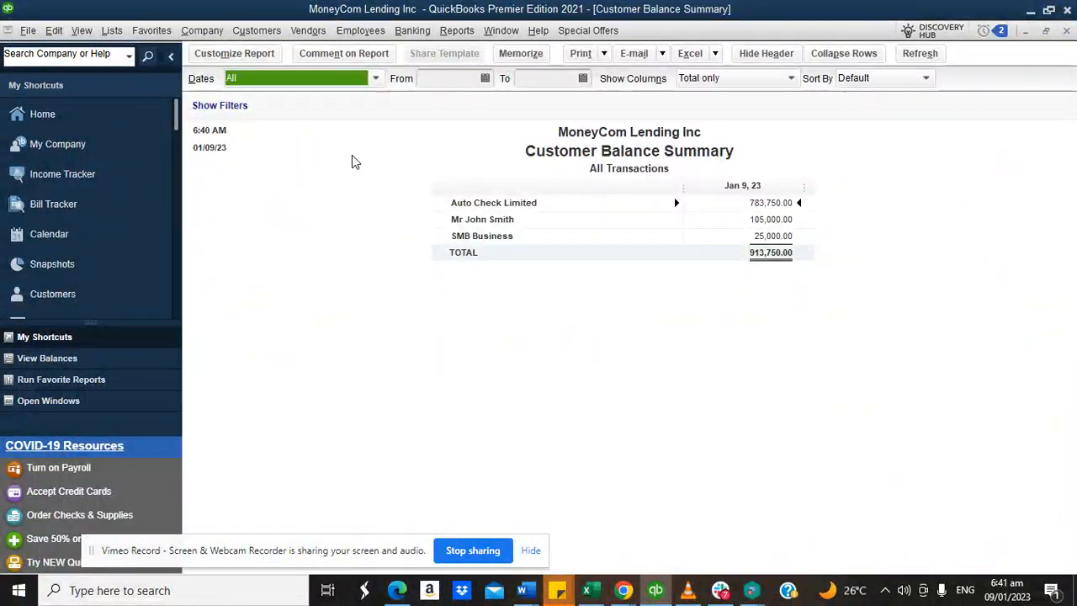
Return to the Home page, check the lending company task outline in the browser notepad, and switch back to QuickBooks.
left_click(74, 118)
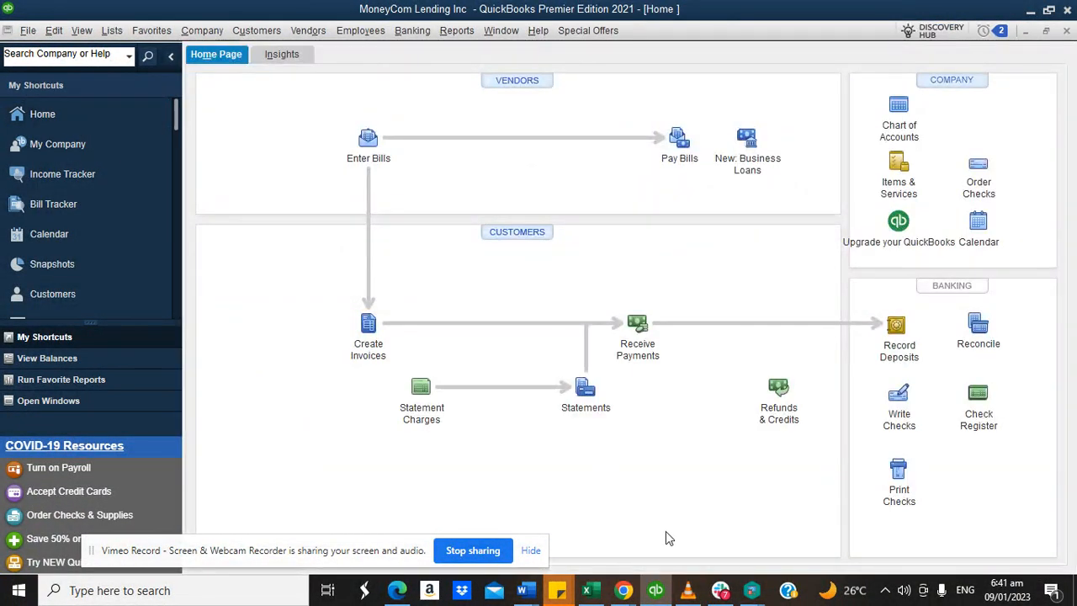
mouse_move(623, 590)
left_click(623, 454)
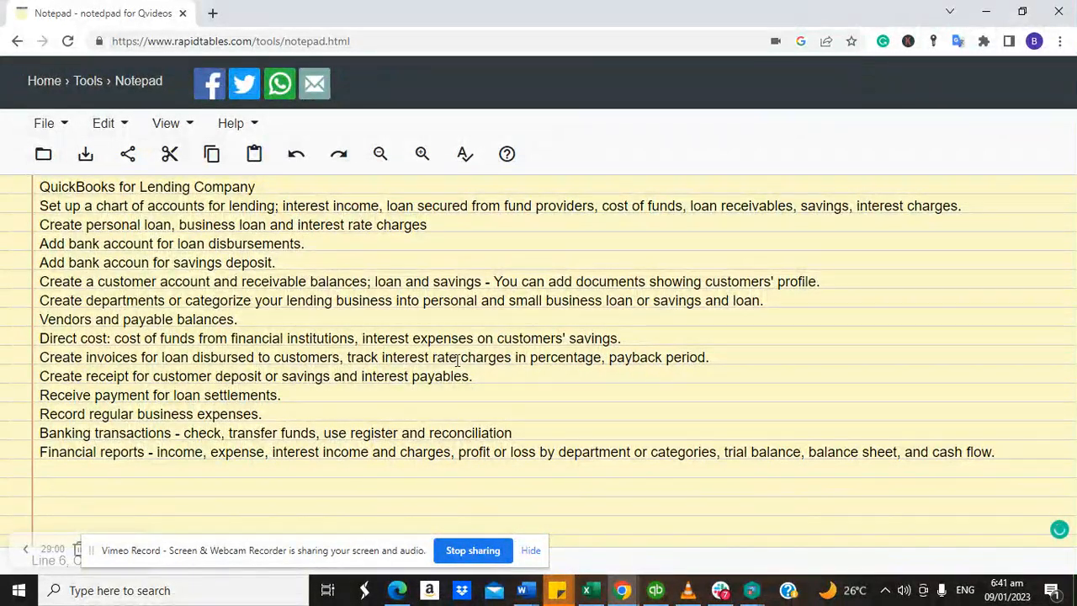
left_click(655, 589)
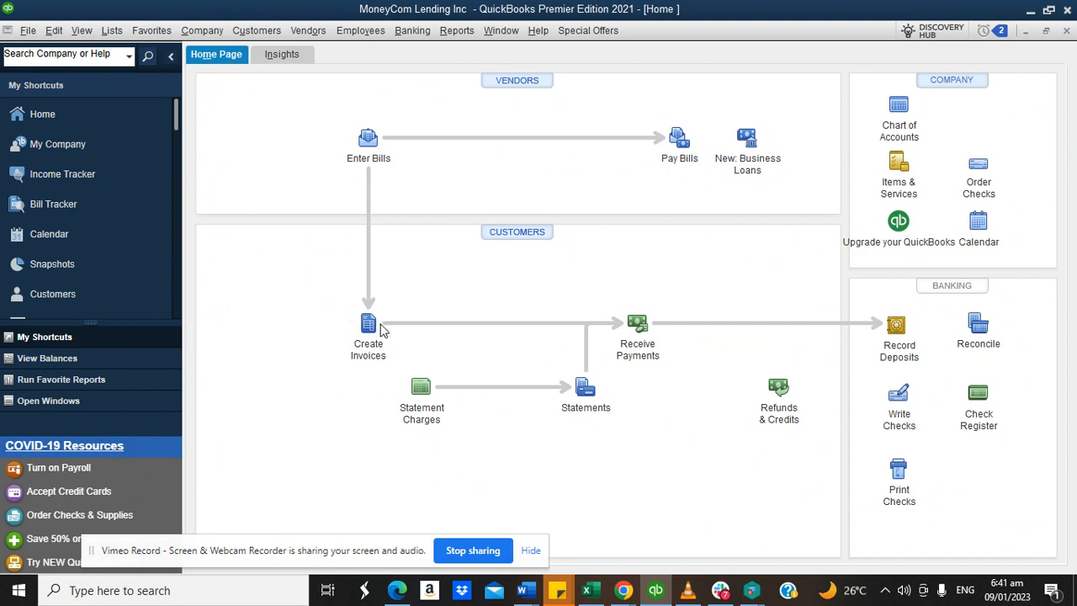
Enable Sales Receipts on the Home page in the Desktop View company preferences, closing open windows without memorizing or refreshing reports.
left_click(257, 33)
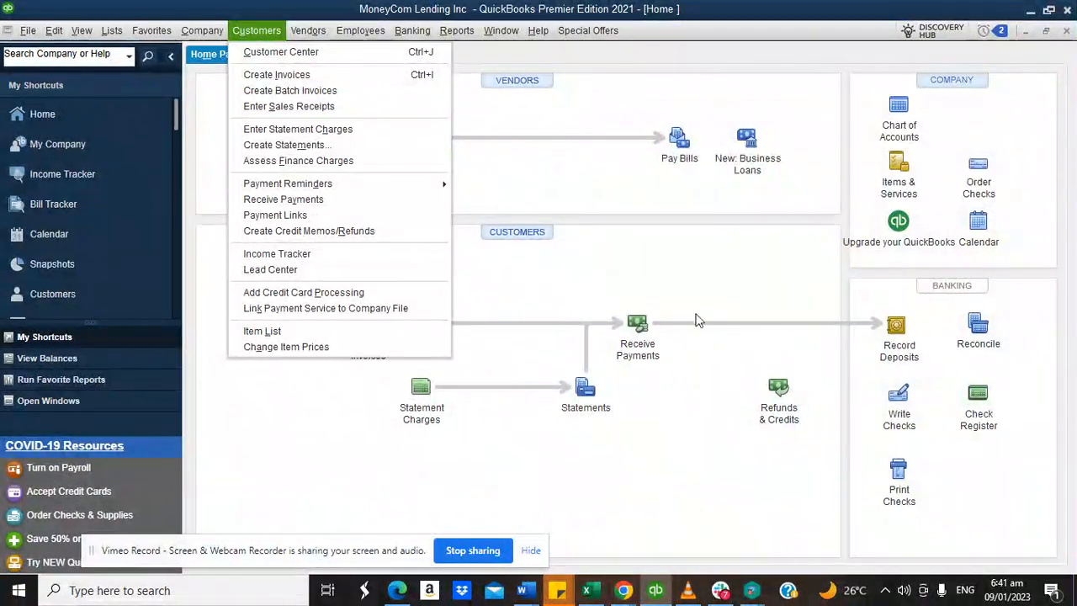
left_click(52, 35)
left_click(56, 36)
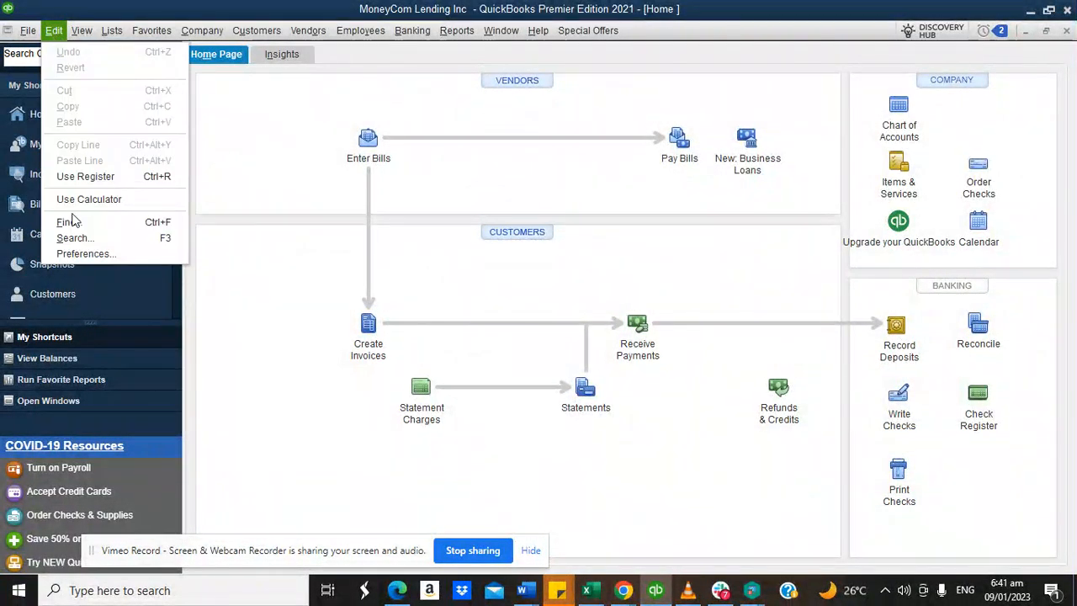
left_click(71, 249)
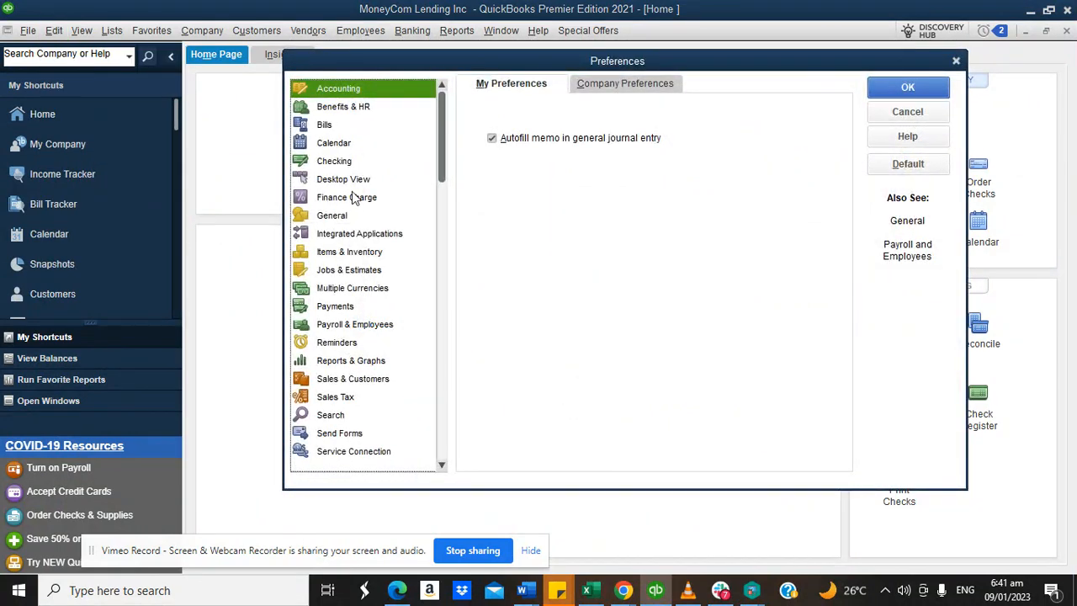
left_click(344, 180)
left_click(615, 83)
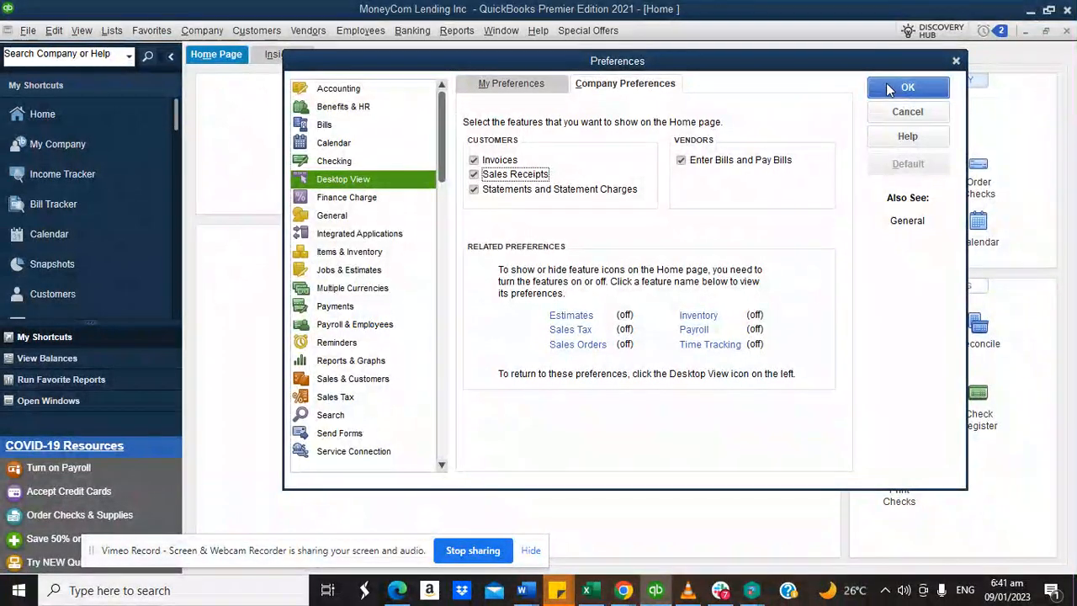
left_click(887, 85)
left_click(630, 189)
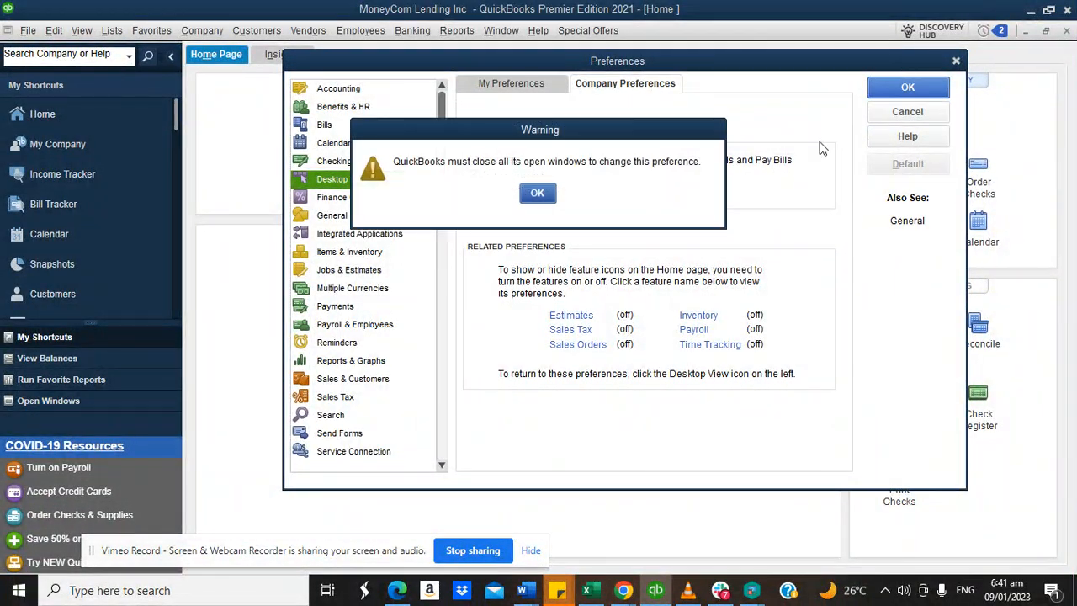
left_click(549, 197)
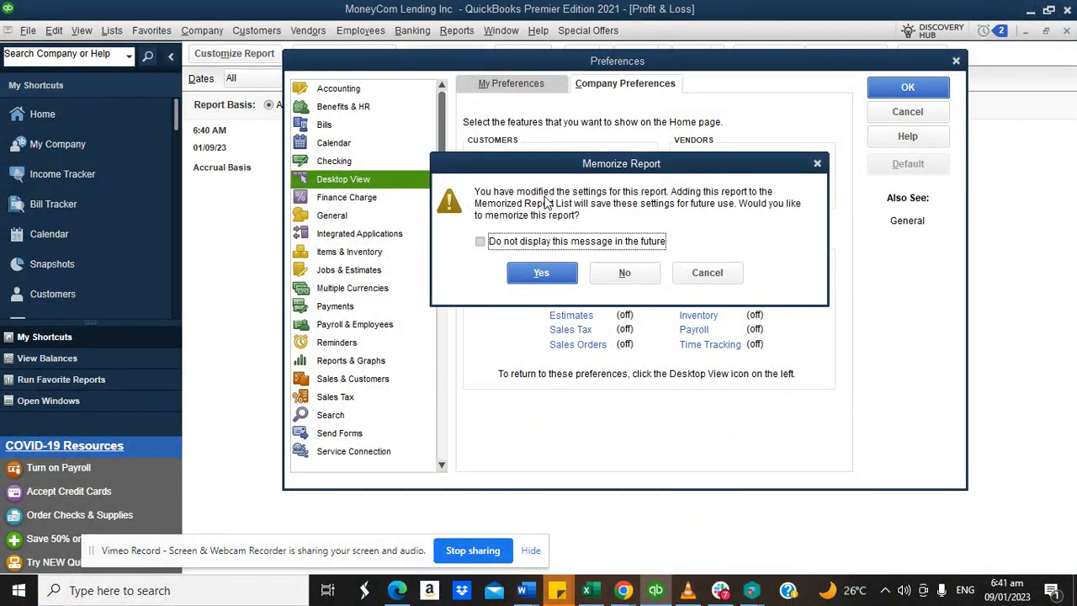
left_click(628, 271)
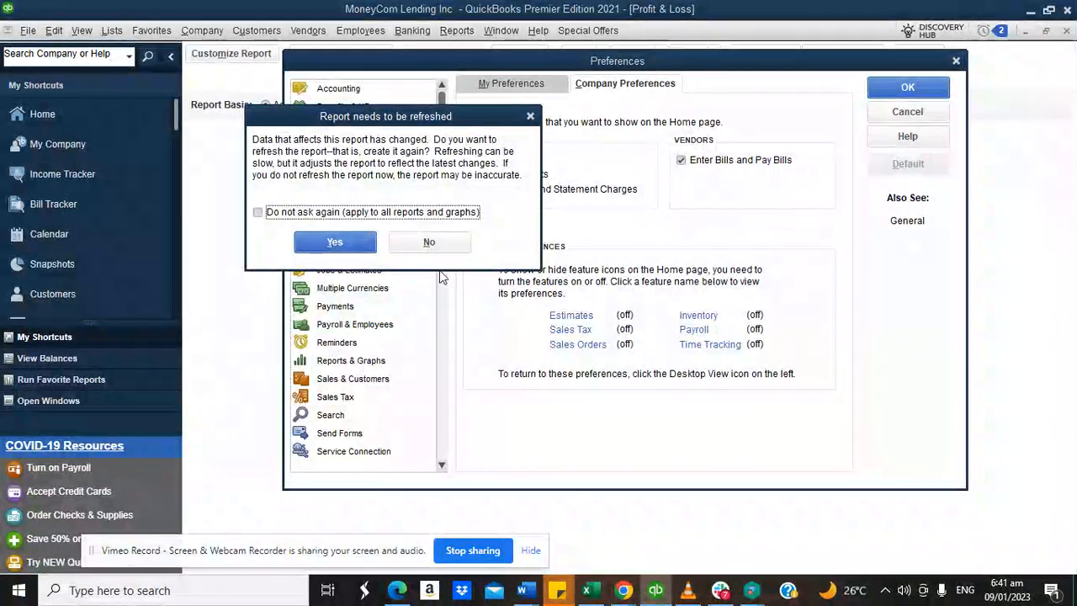
left_click(431, 242)
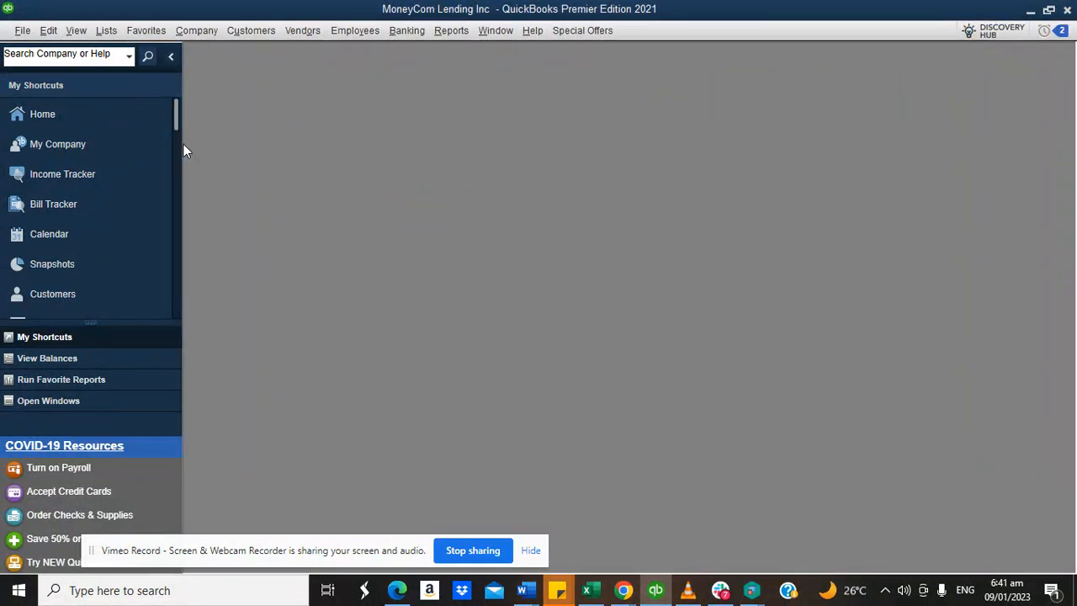
Reopen the Home page maximized and start a new sales receipt.
left_click(74, 109)
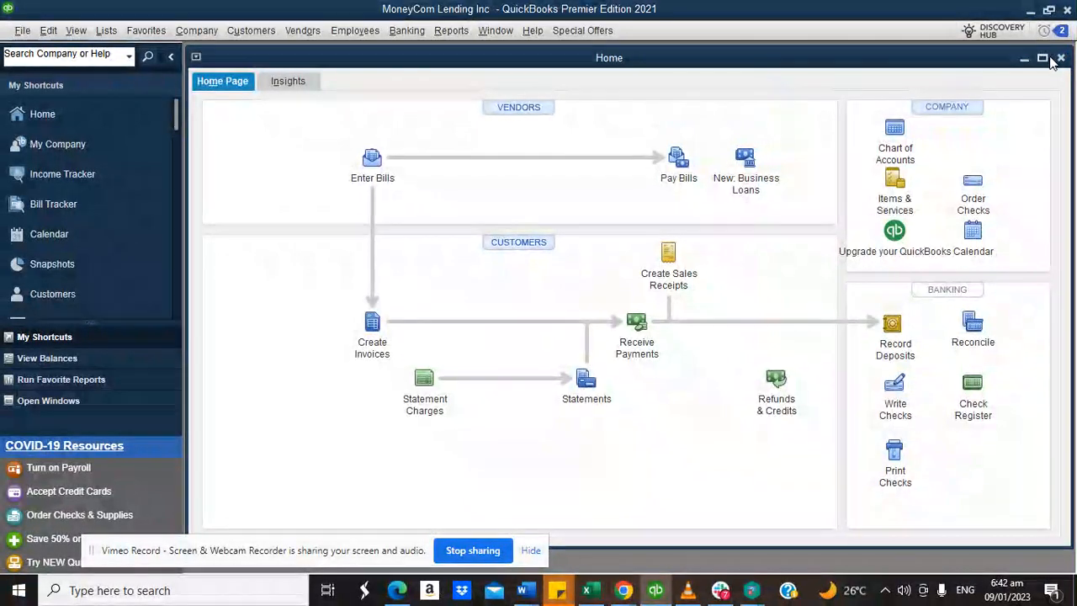
left_click(1041, 58)
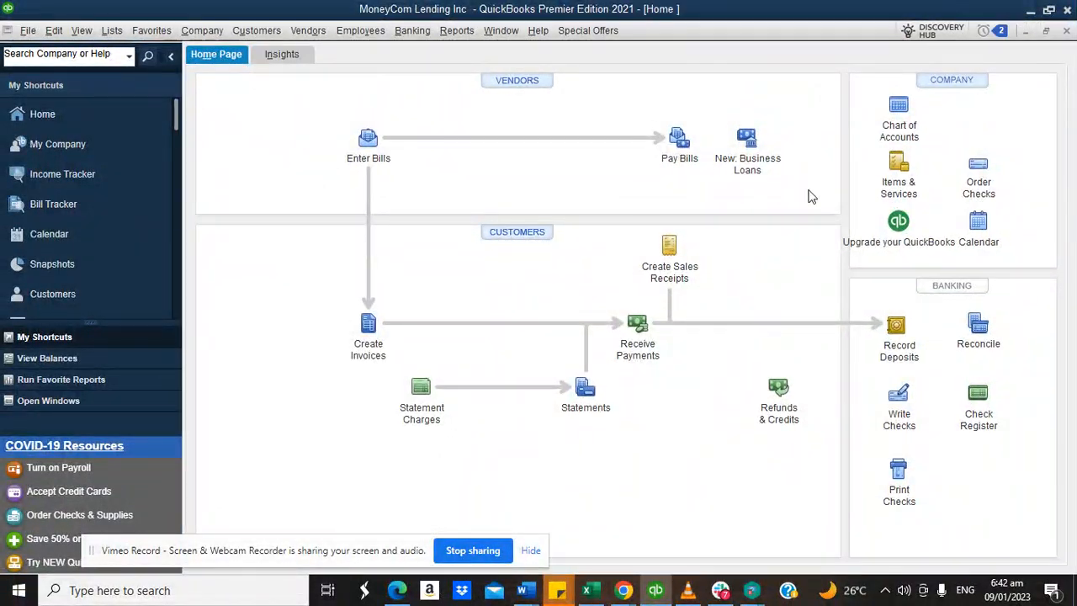
left_click(670, 246)
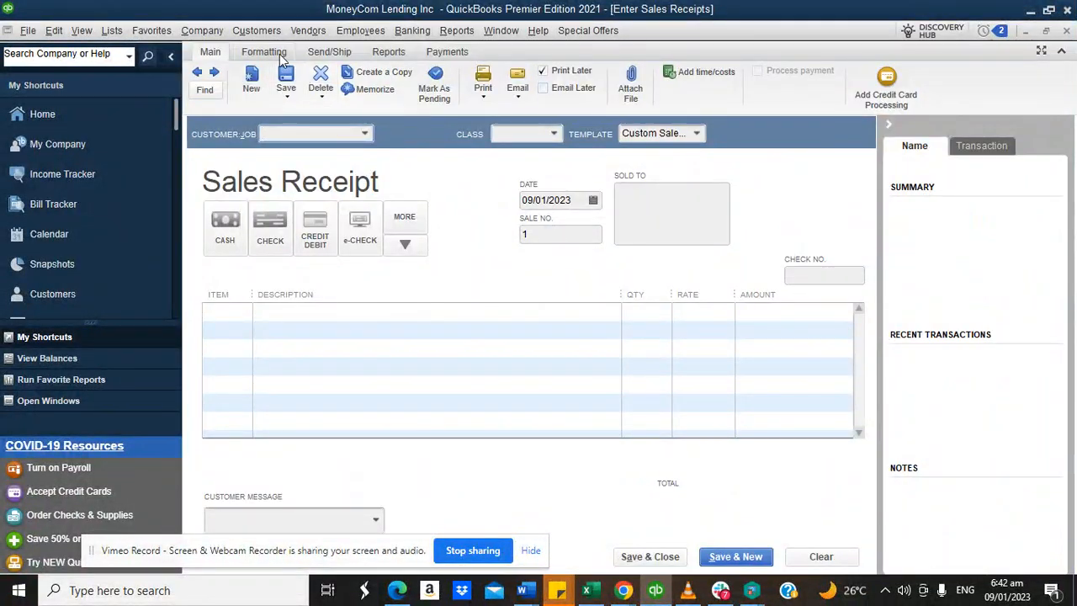
Change the Custom Sales Receipt template's default title to Savings Deposit and save the customization.
left_click(263, 51)
left_click(349, 97)
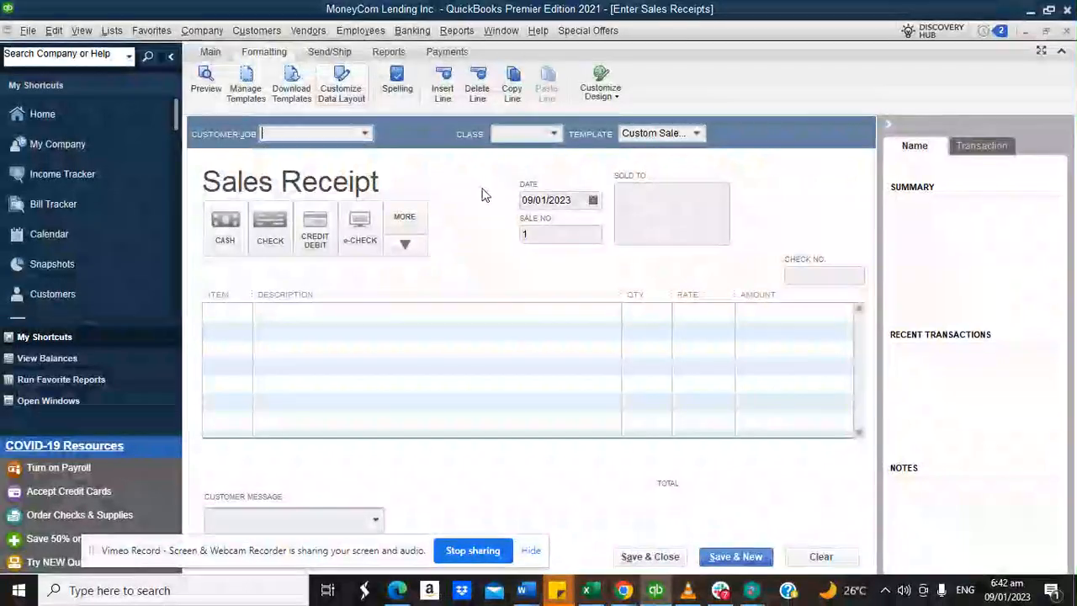
left_click_drag(478, 166, 409, 171)
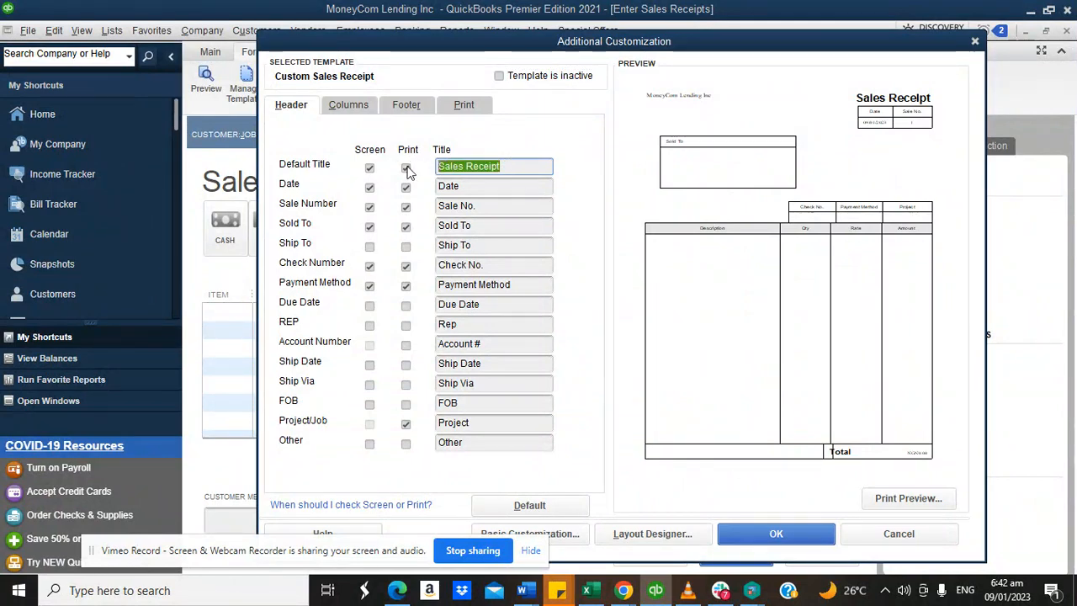
type("Savings")
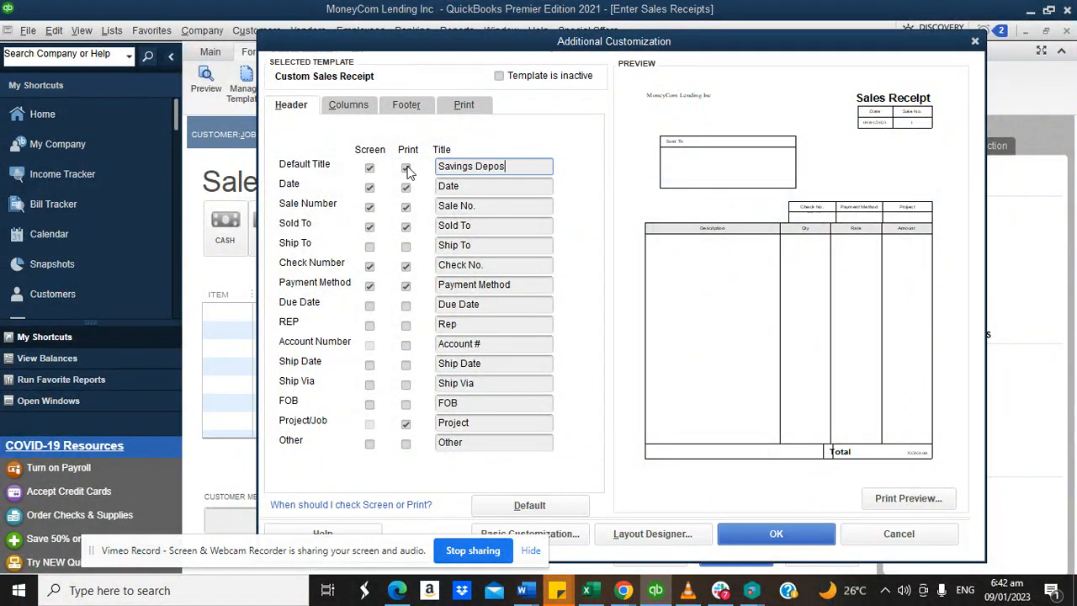
left_click(407, 168)
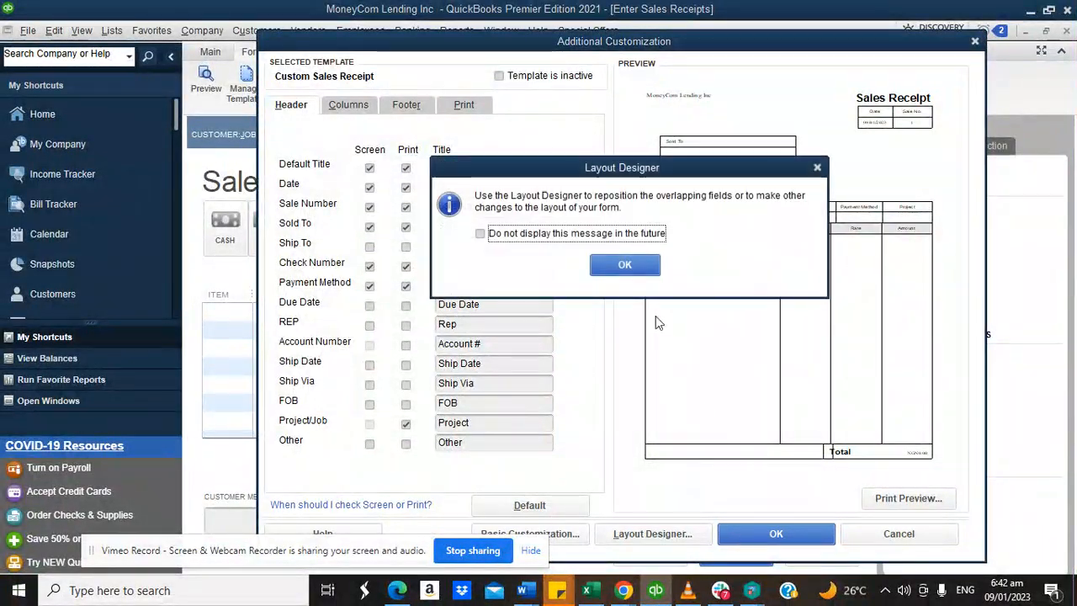
left_click(625, 267)
left_click(749, 533)
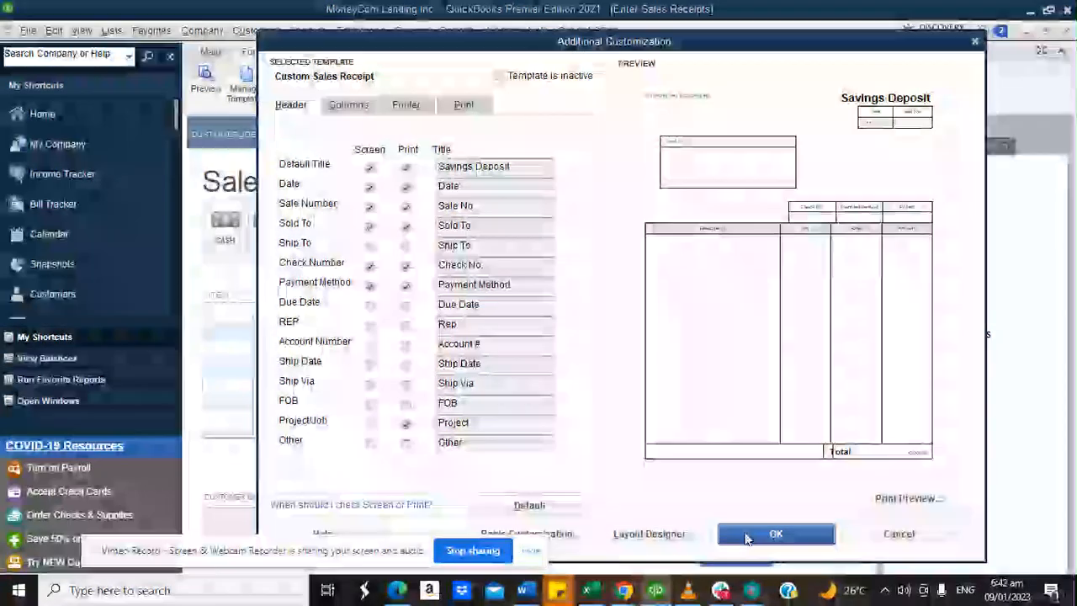
Turn off Undeposited Funds as the default deposit-to account in the Payments company preferences, accepting the closing of open windows.
left_click(48, 31)
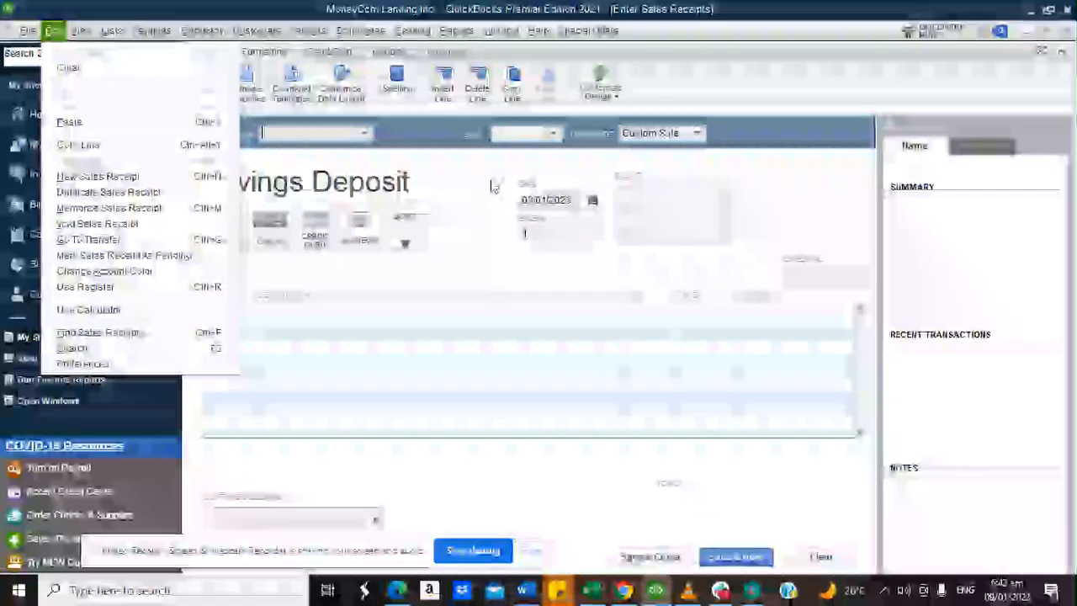
left_click(480, 197)
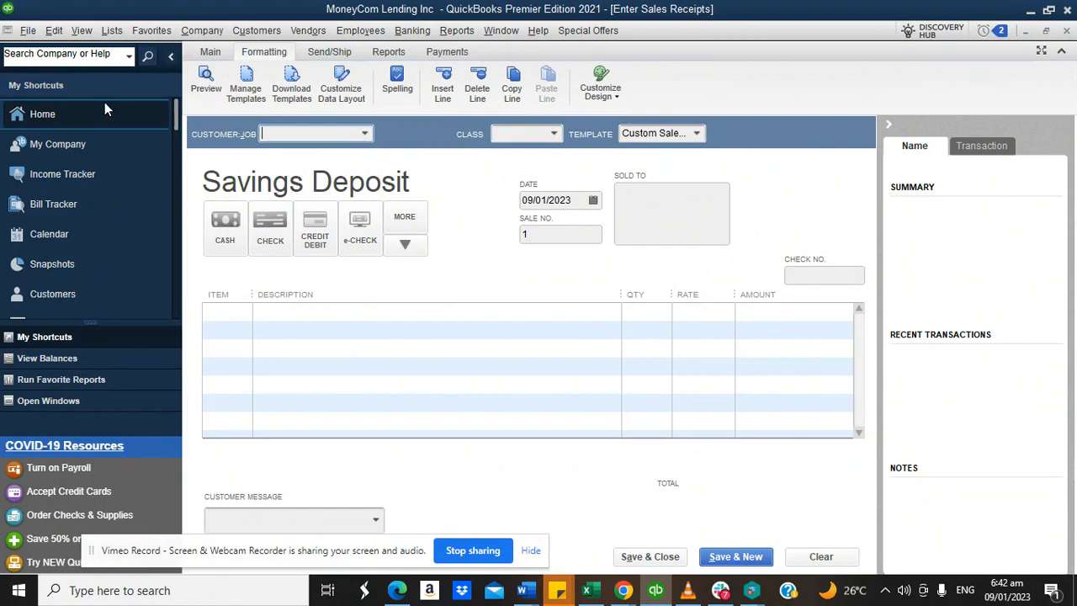
left_click(103, 104)
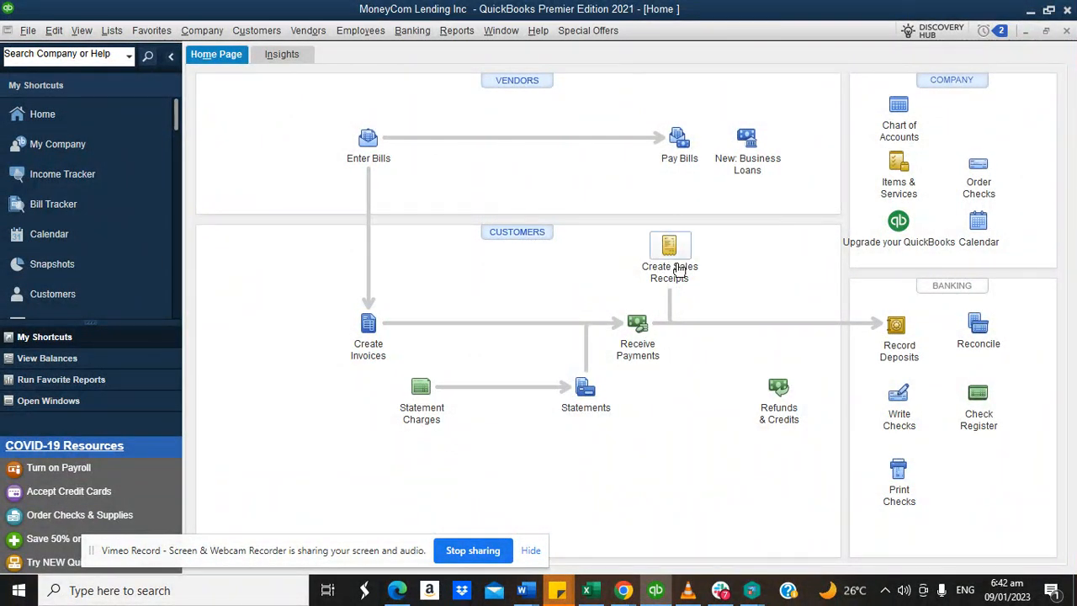
left_click(54, 31)
left_click(106, 256)
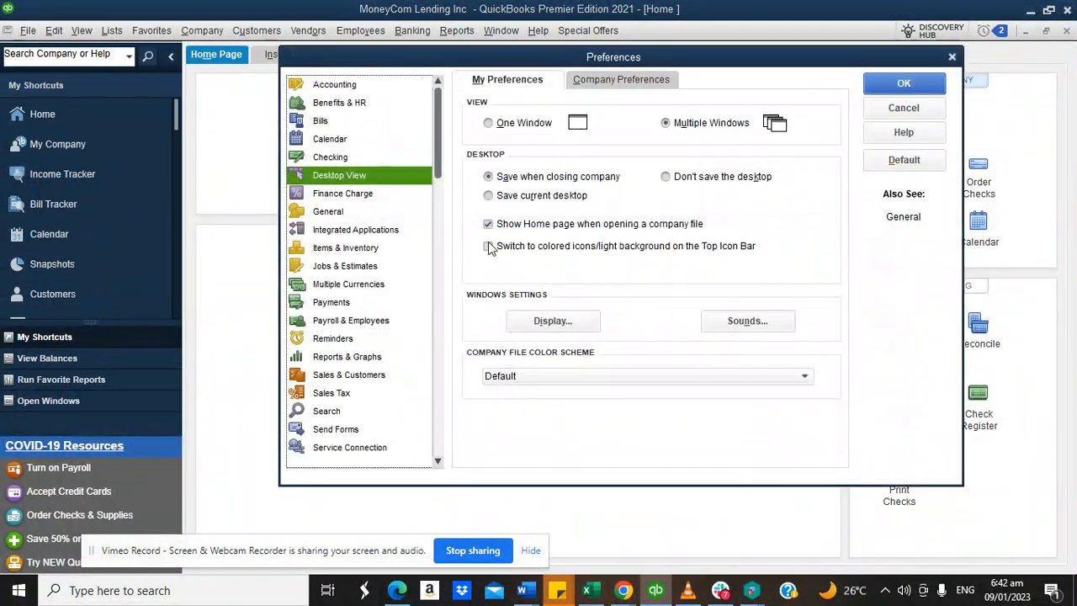
left_click(664, 82)
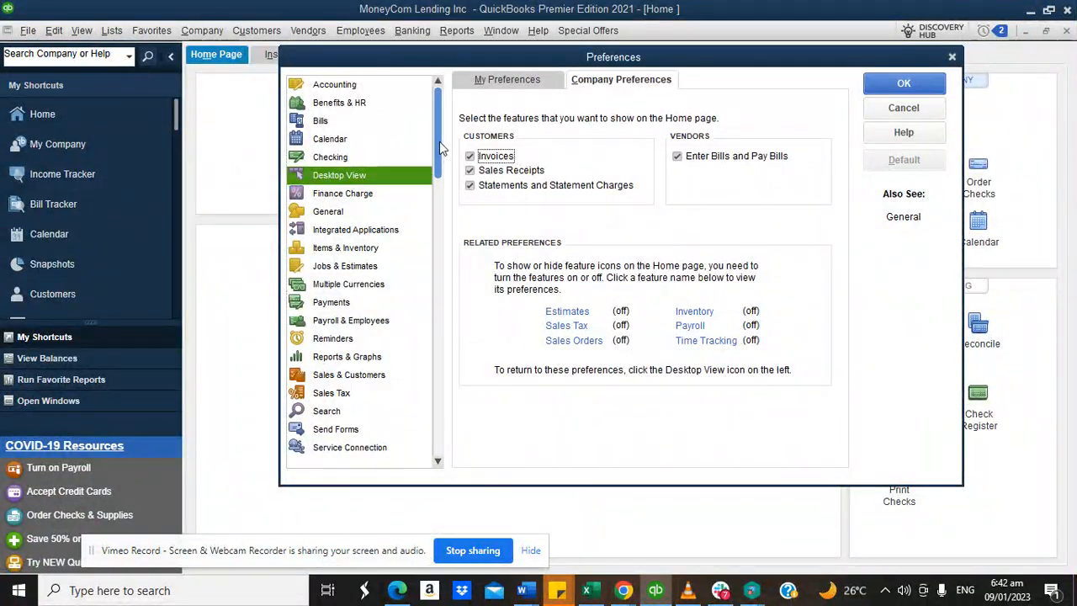
left_click_drag(439, 141, 443, 199)
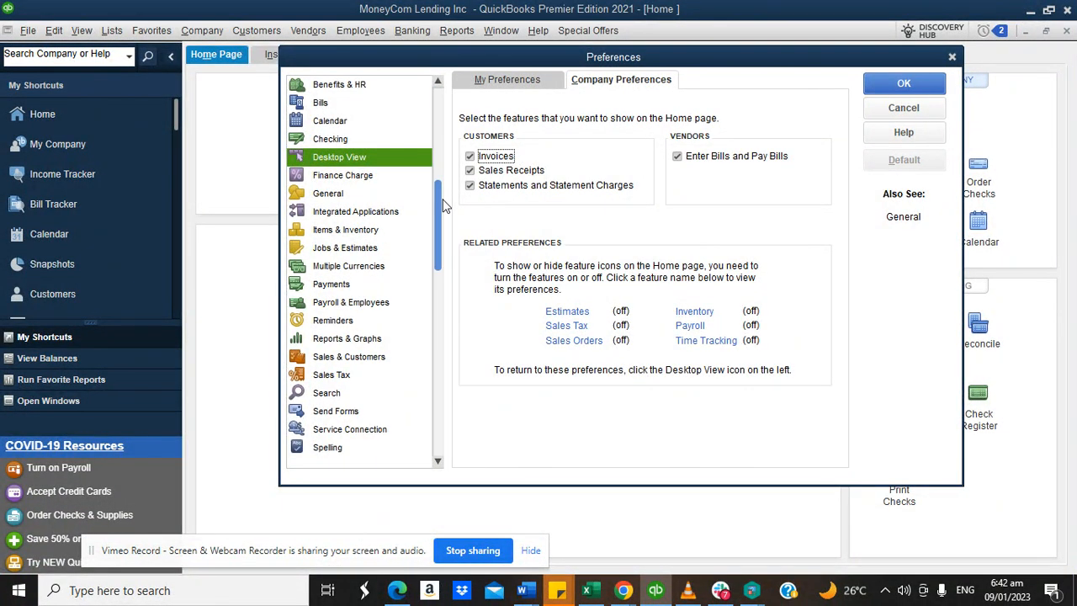
left_click(353, 289)
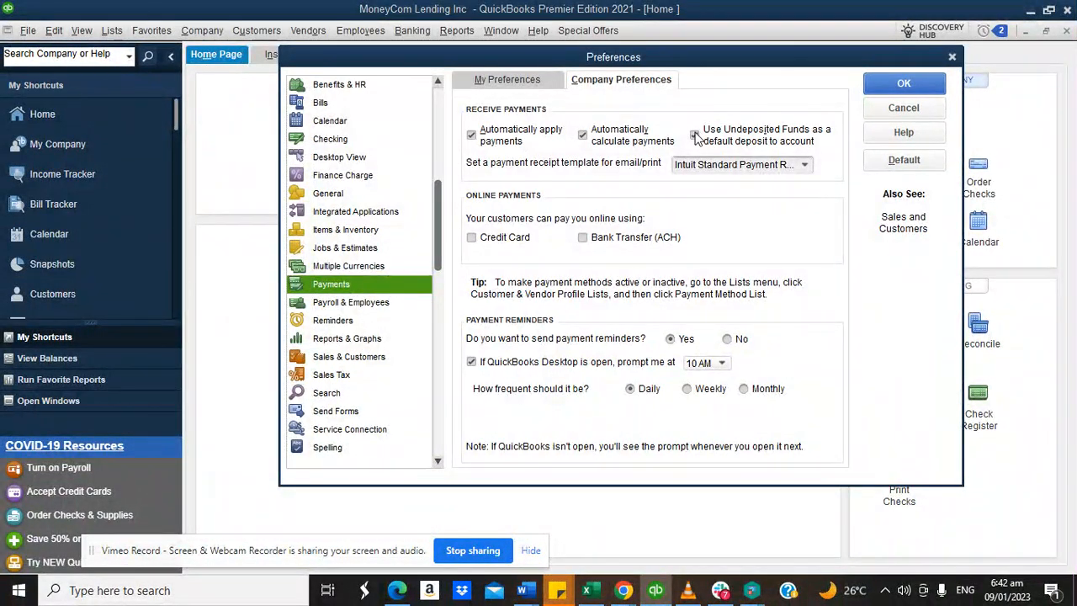
left_click(697, 137)
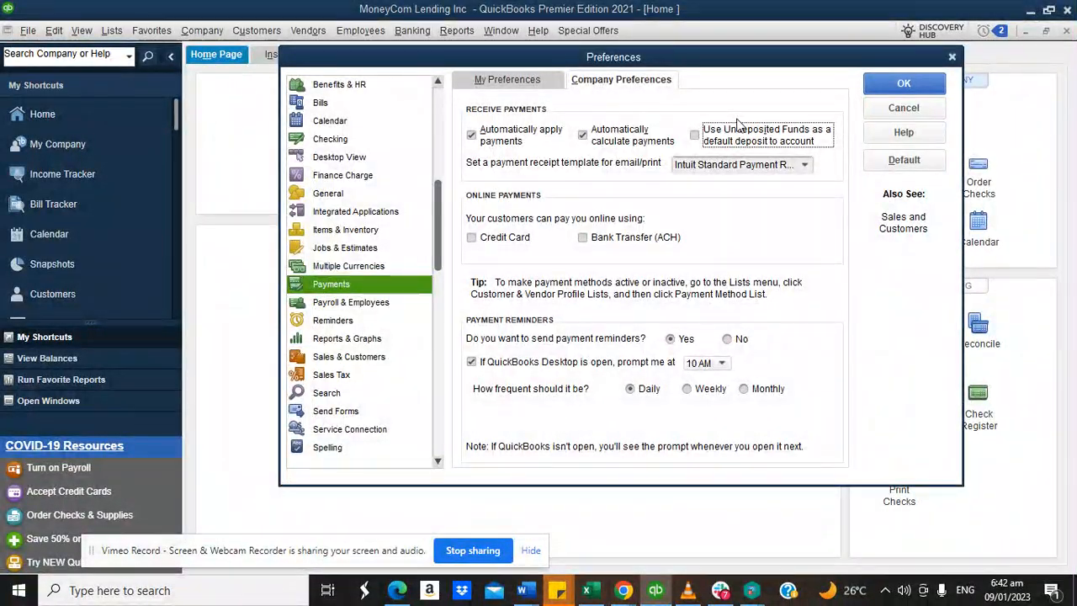
left_click(885, 88)
left_click(538, 193)
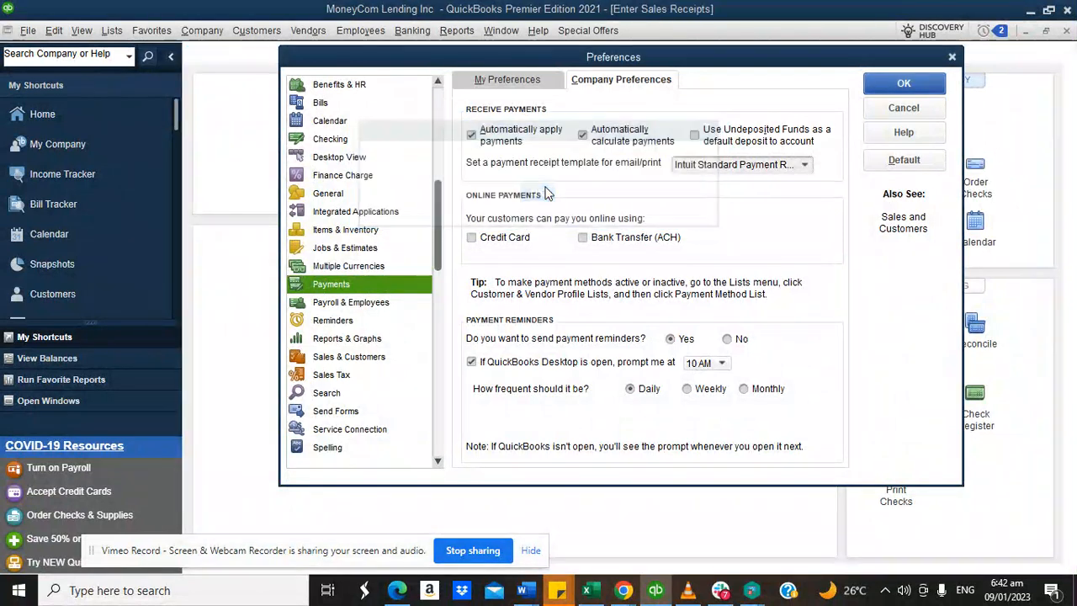
Return to the Home page and open a new sales receipt in a maximized window.
left_click(78, 115)
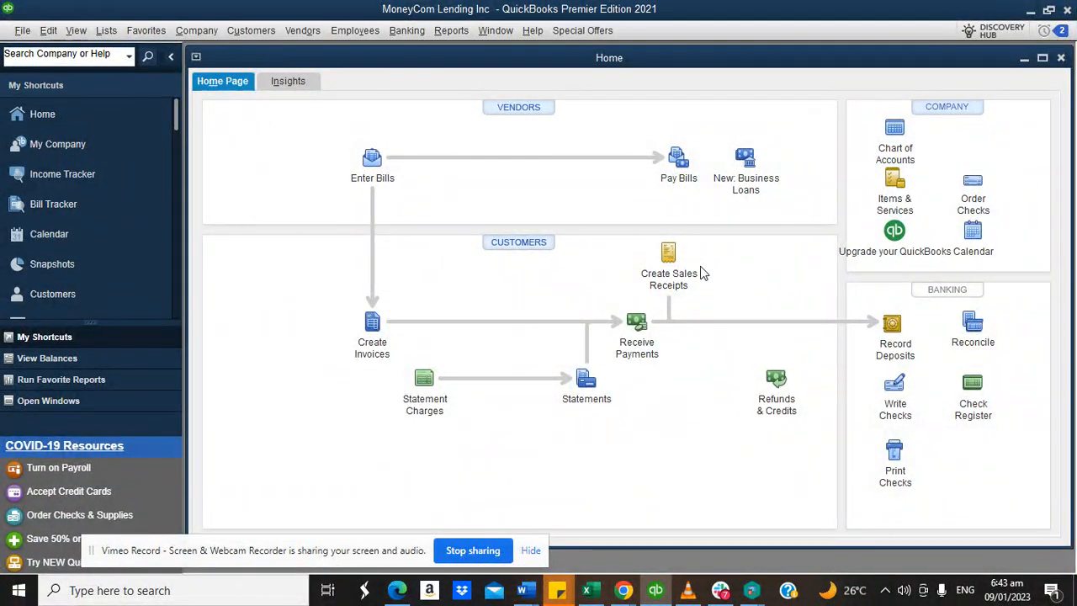
left_click(668, 254)
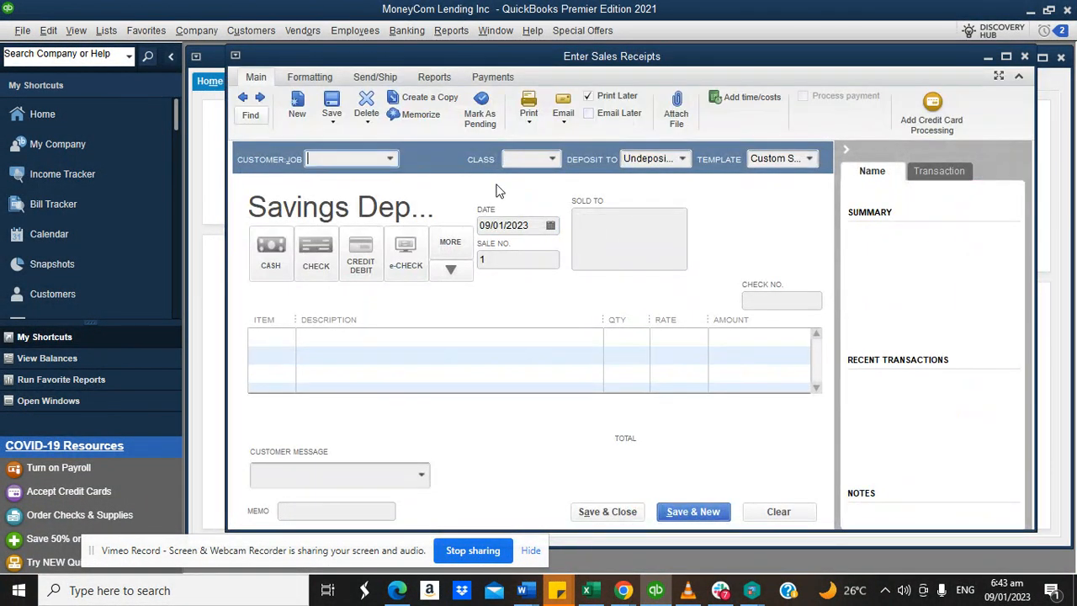
left_click(1006, 57)
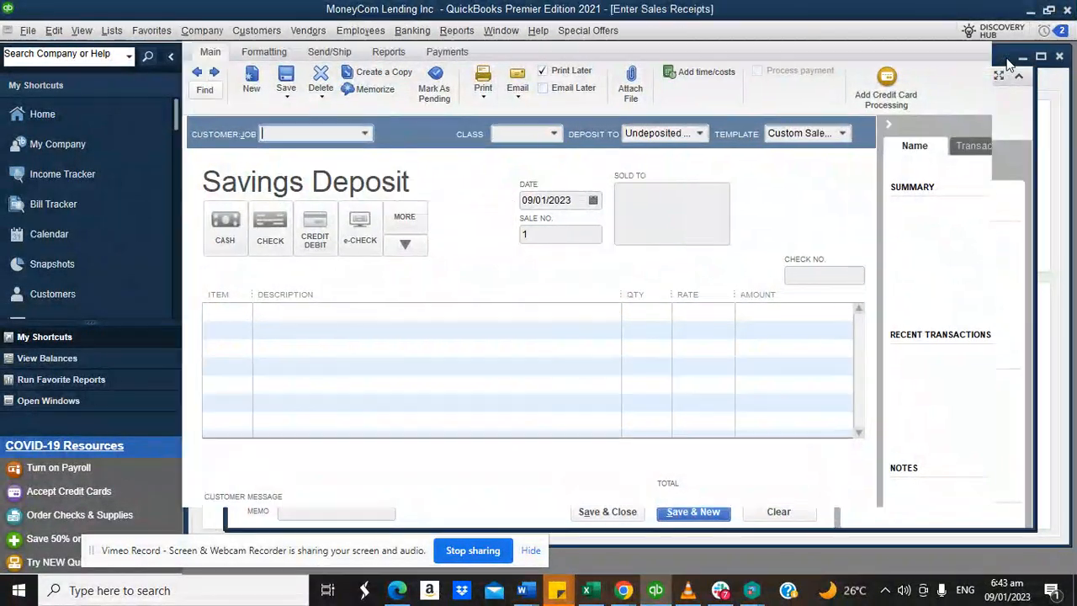
Add ABC Inc. as a new customer from the receipt and use it as the receipt's customer.
left_click(365, 133)
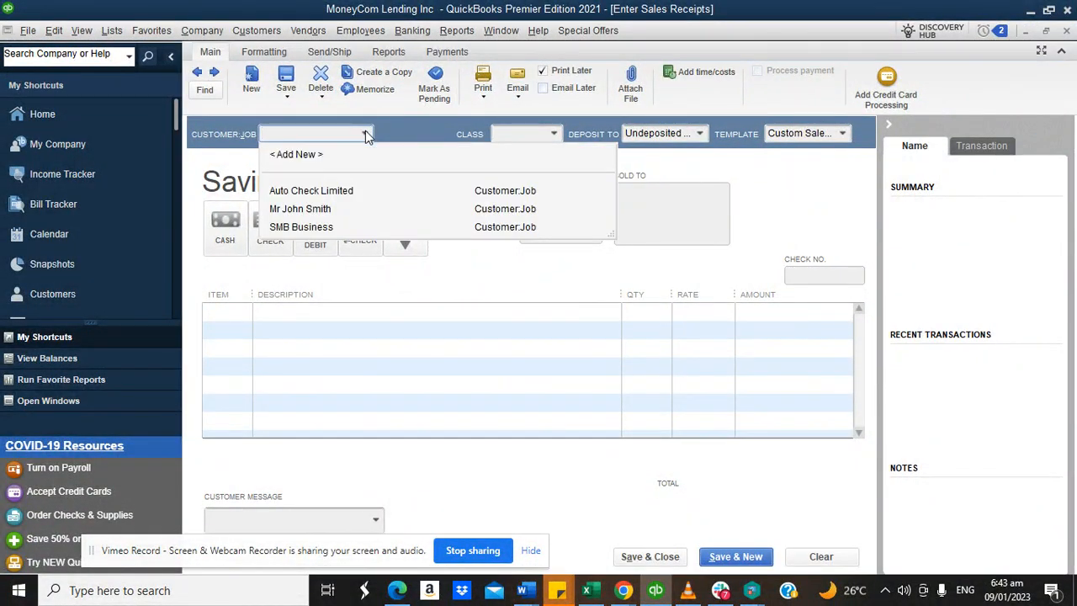
left_click(328, 151)
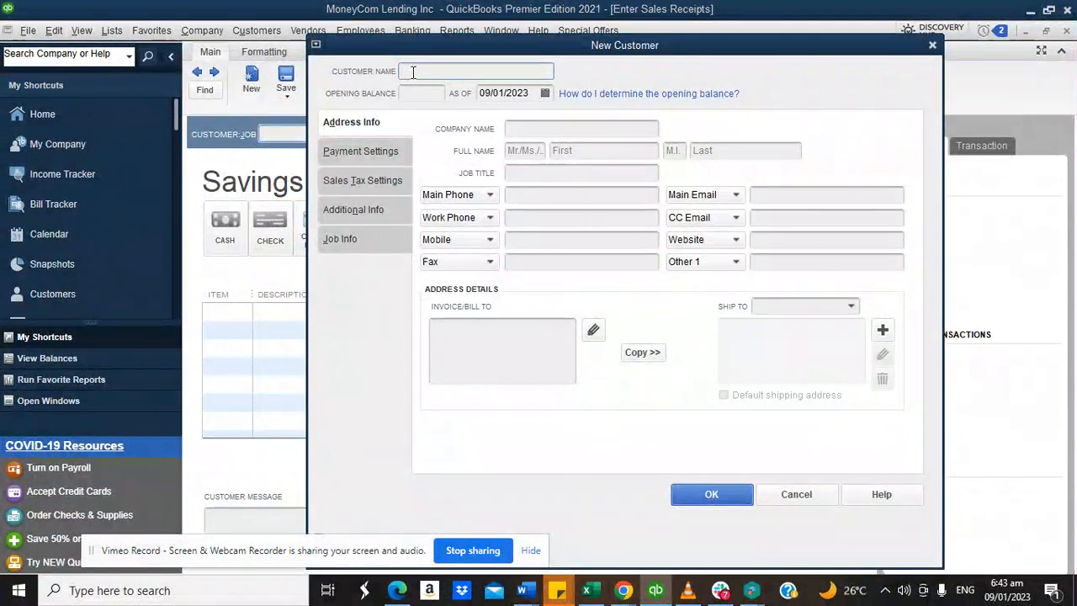
type("ABC Insurance")
key("BackSpace")
key("BackSpace")
key("BackSpace")
key("BackSpace")
key("BackSpace")
key("BackSpace")
key("BackSpace")
key("BackSpace")
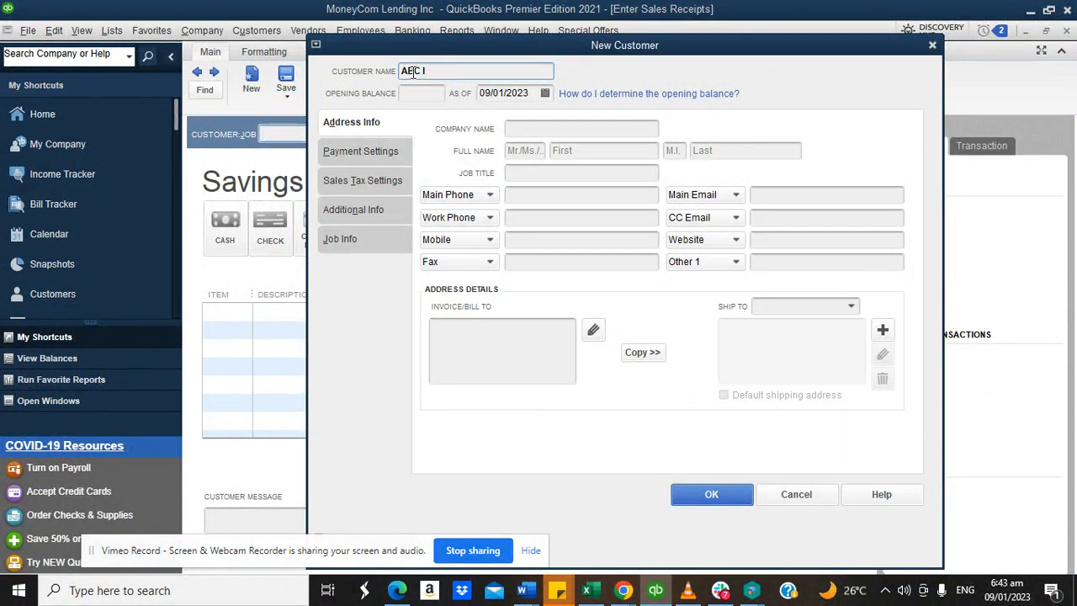
type("nc.")
left_click(711, 494)
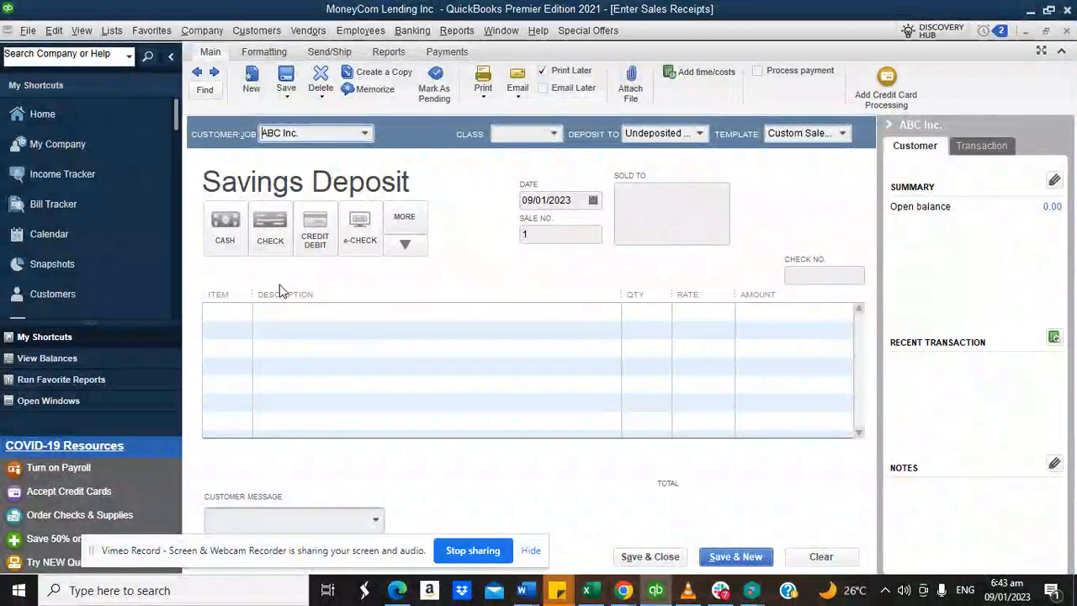
Start a new Service item from the receipt's first line and name it Customer Deposit.
left_click(239, 313)
left_click(244, 313)
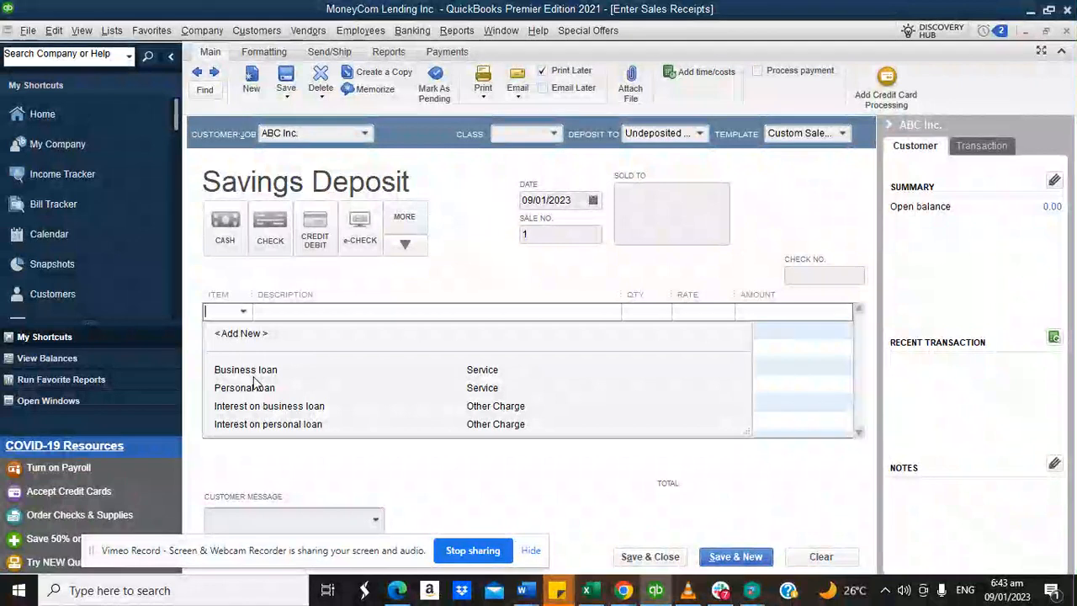
left_click(252, 334)
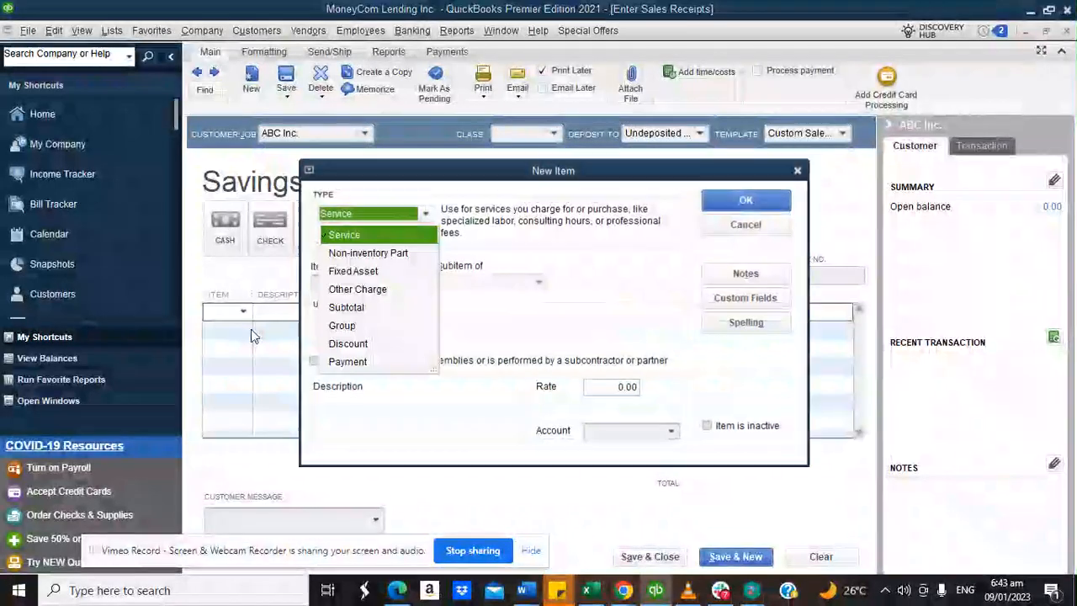
left_click(358, 238)
left_click(342, 285)
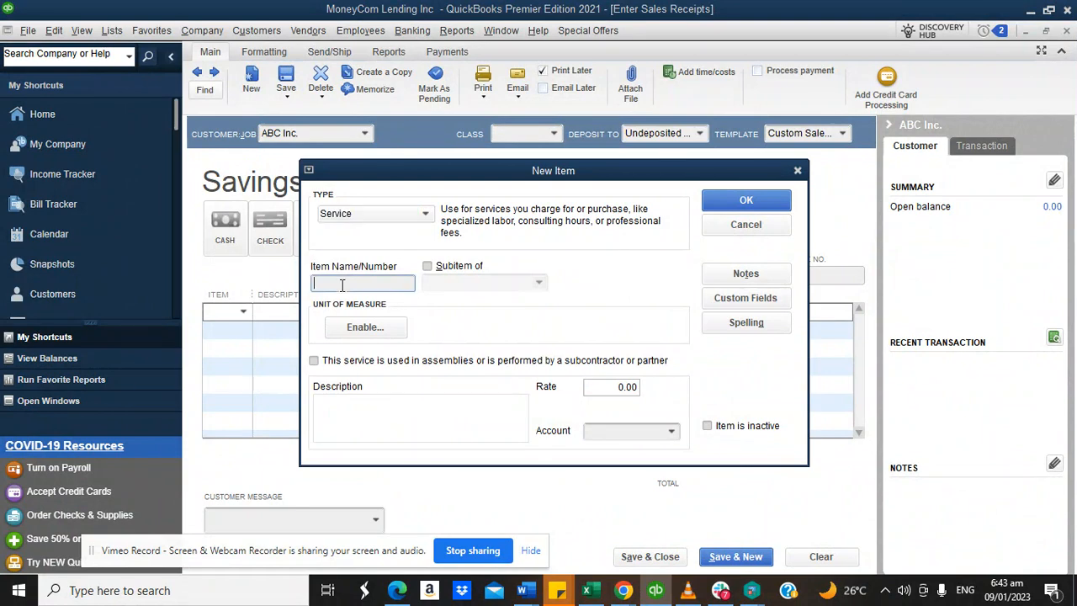
type("Customer Deposit")
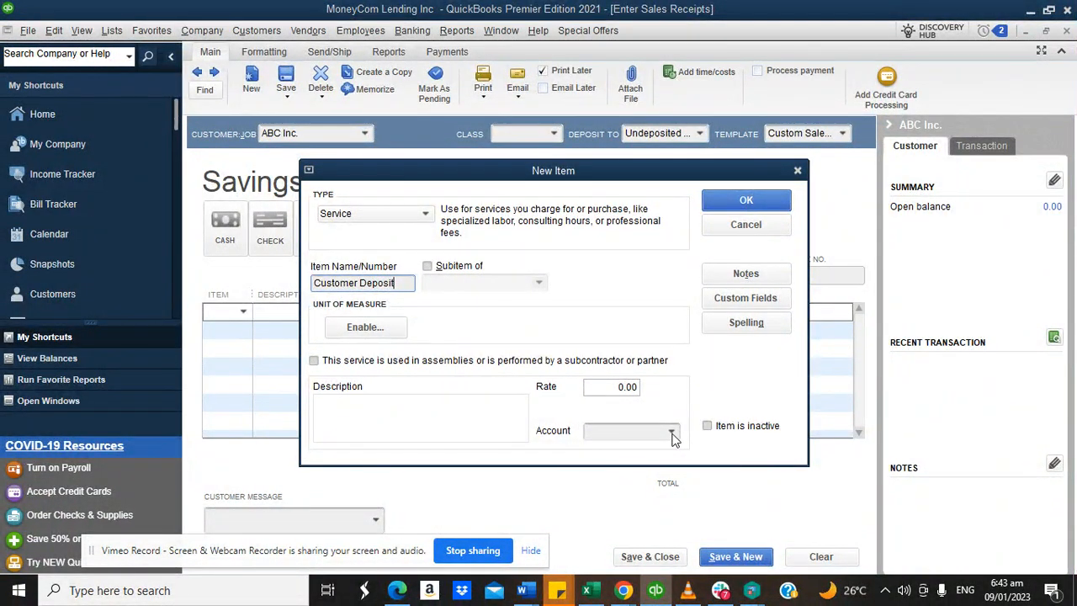
Assign the Savings Deposit liability account to the new item, save it, and widen the receipt's Item column to fit the name.
left_click(673, 434)
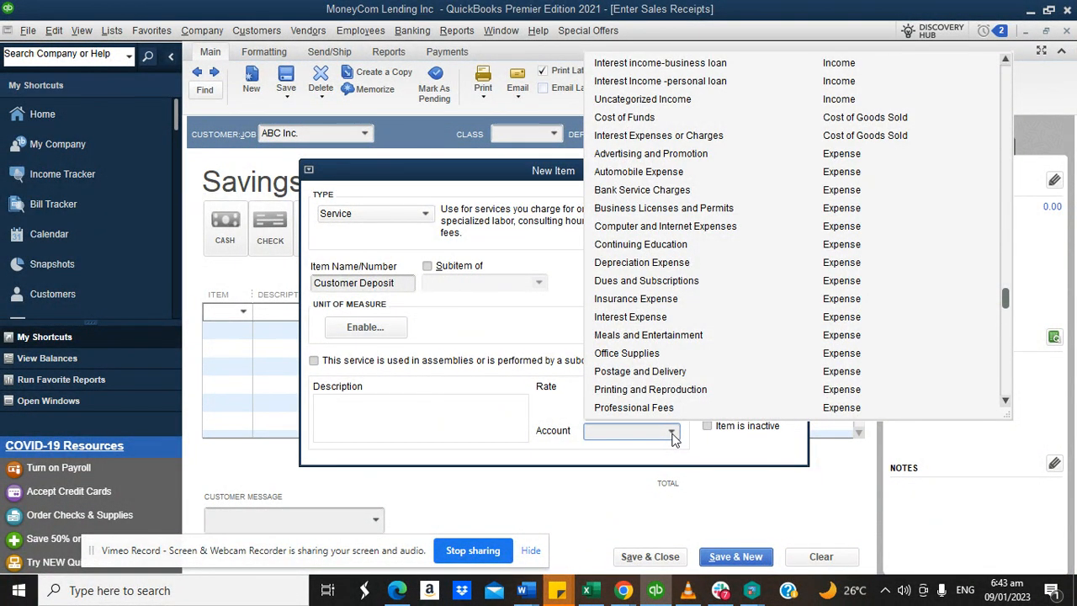
type("sa")
left_click(633, 487)
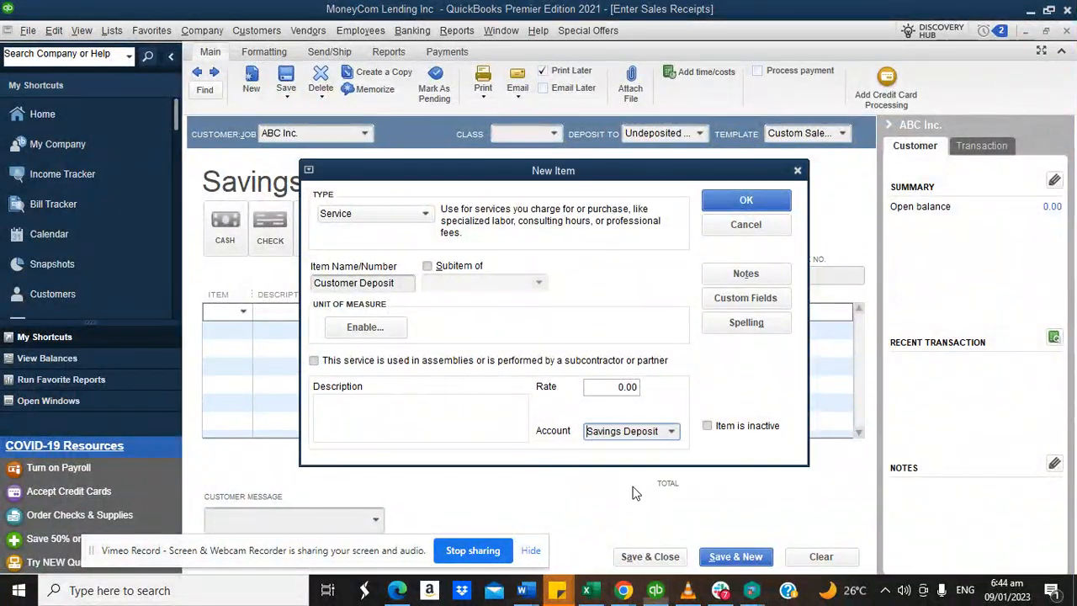
left_click(672, 432)
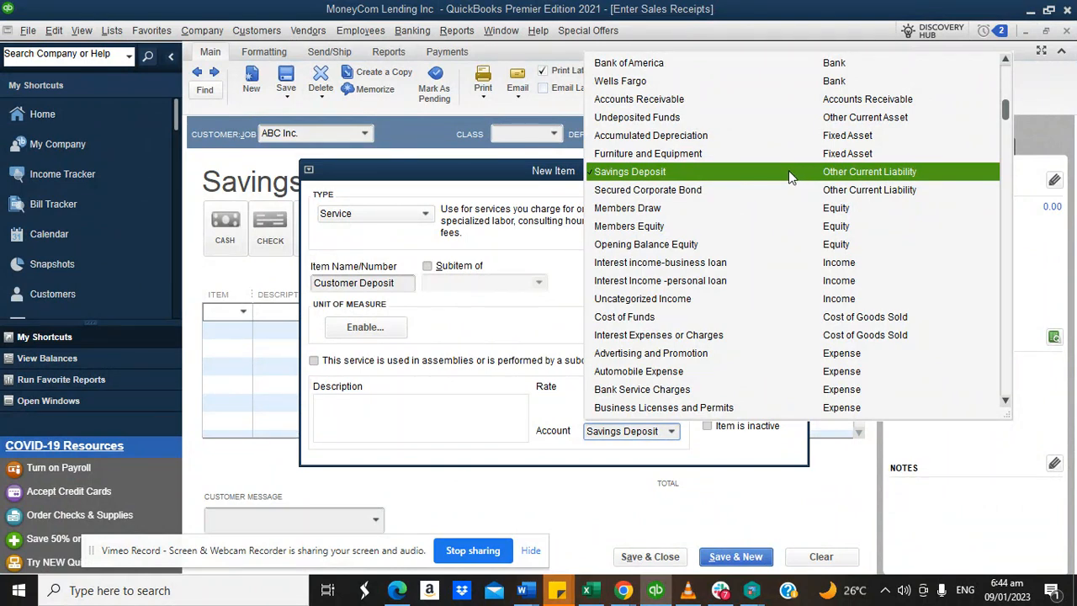
left_click(788, 171)
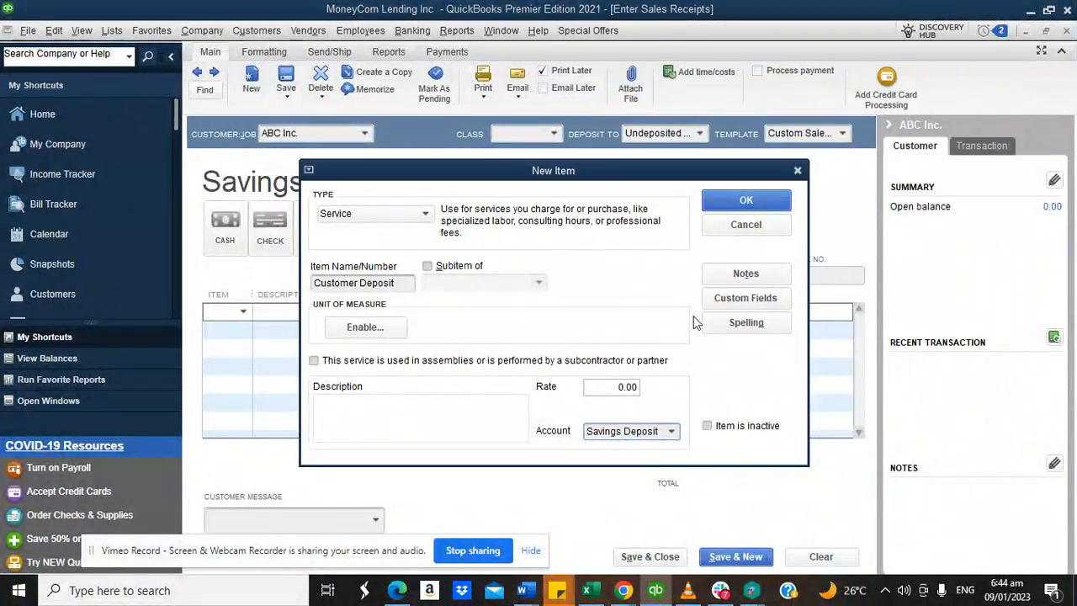
left_click(746, 201)
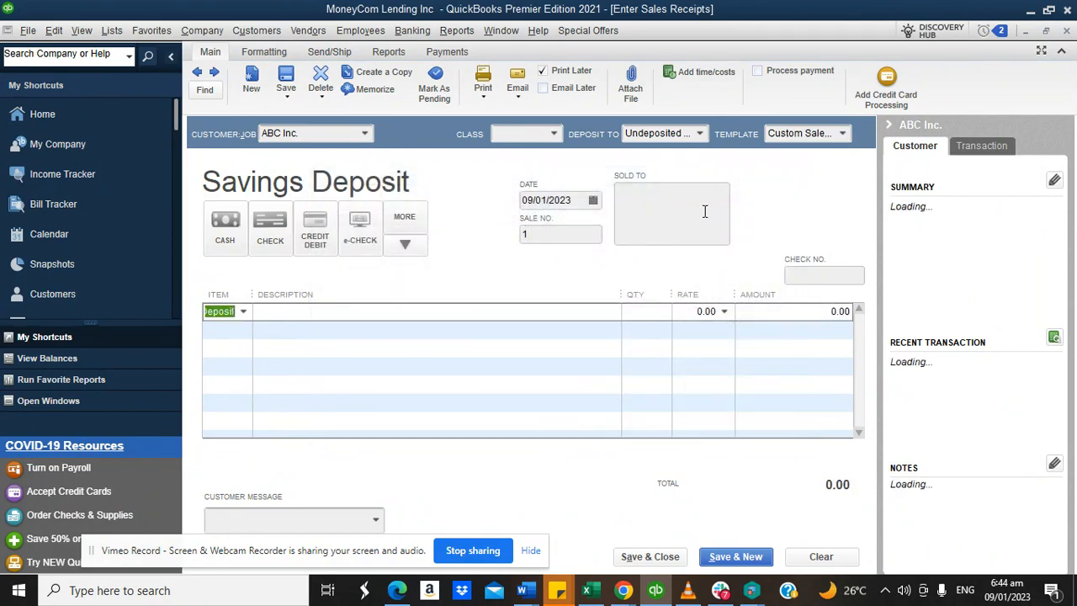
left_click_drag(252, 291, 348, 291)
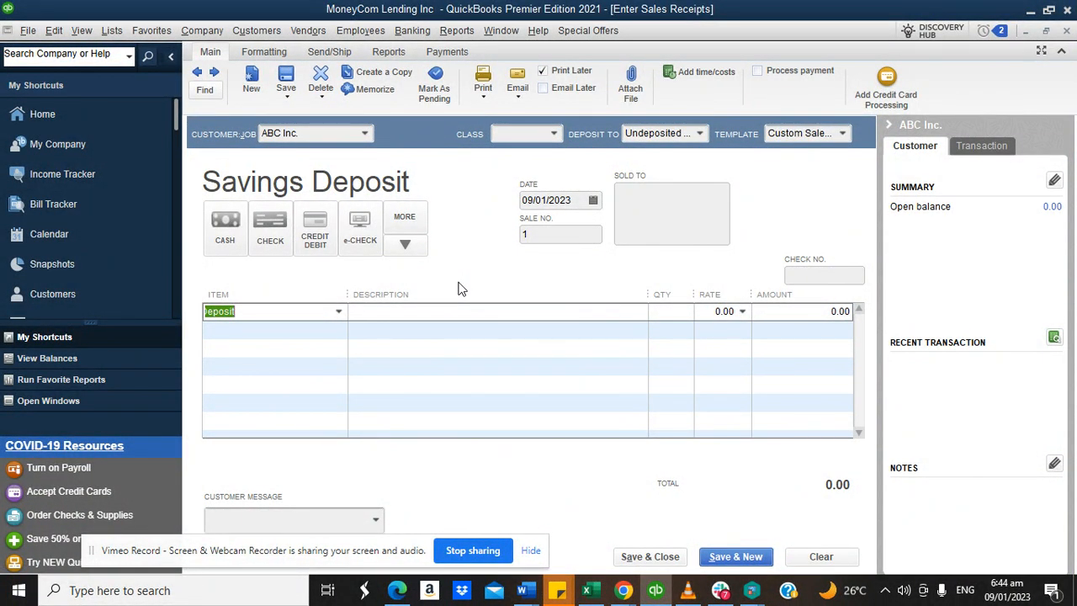
left_click_drag(352, 294, 294, 290)
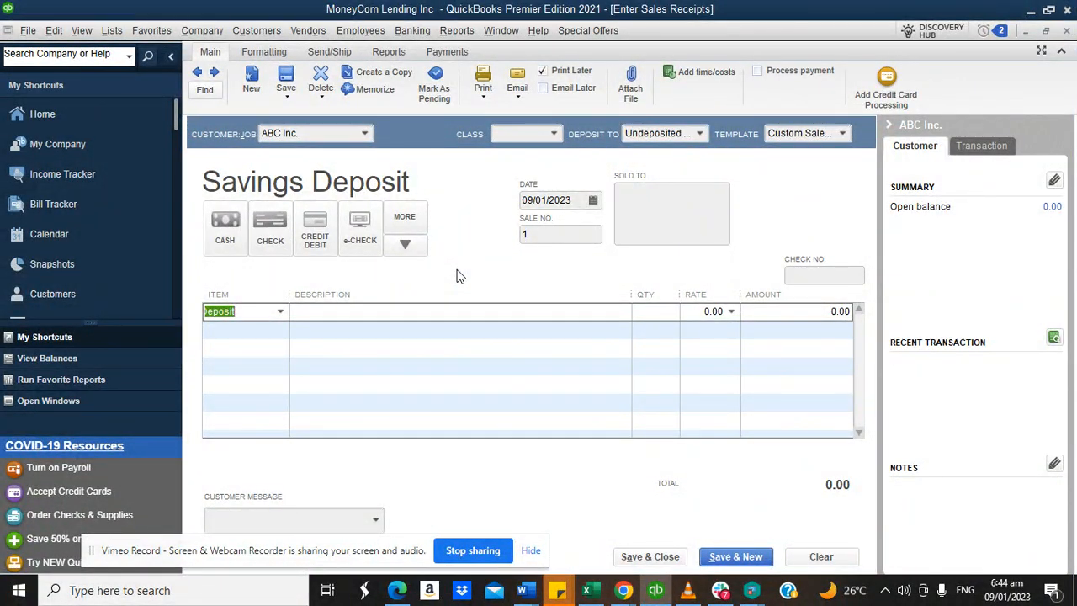
Create a new class named Savings Deposit and assign it to the receipt.
left_click(555, 135)
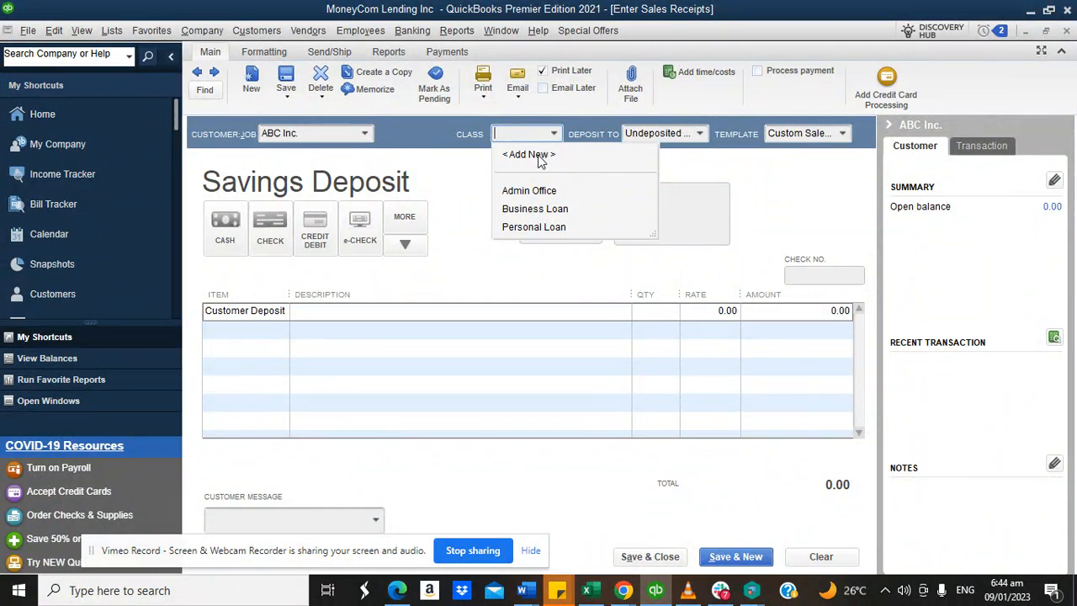
left_click(539, 155)
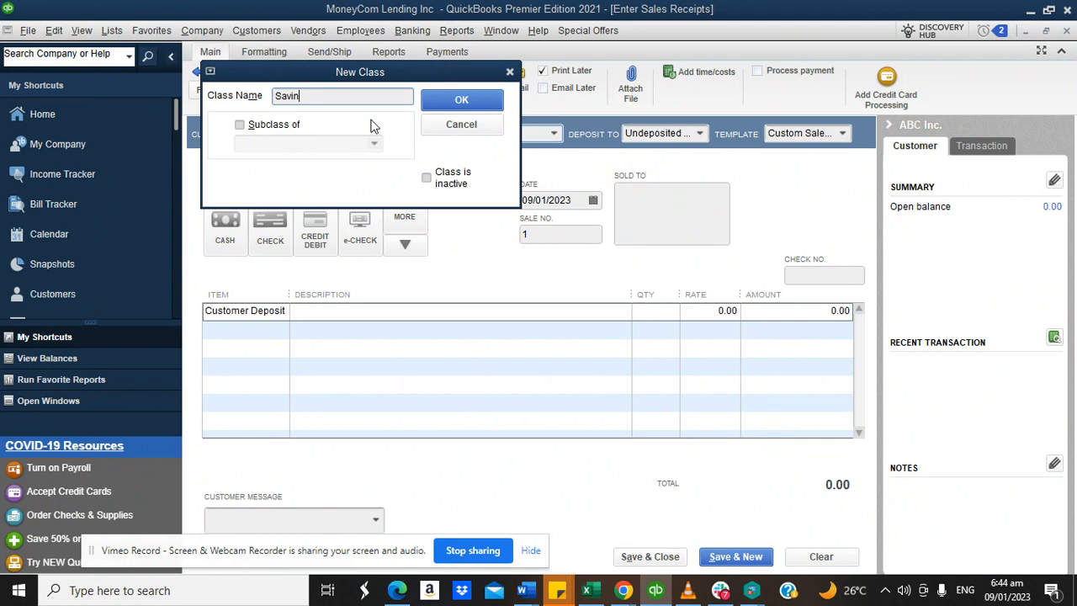
type("Savins")
key("BackSpace")
type("gs")
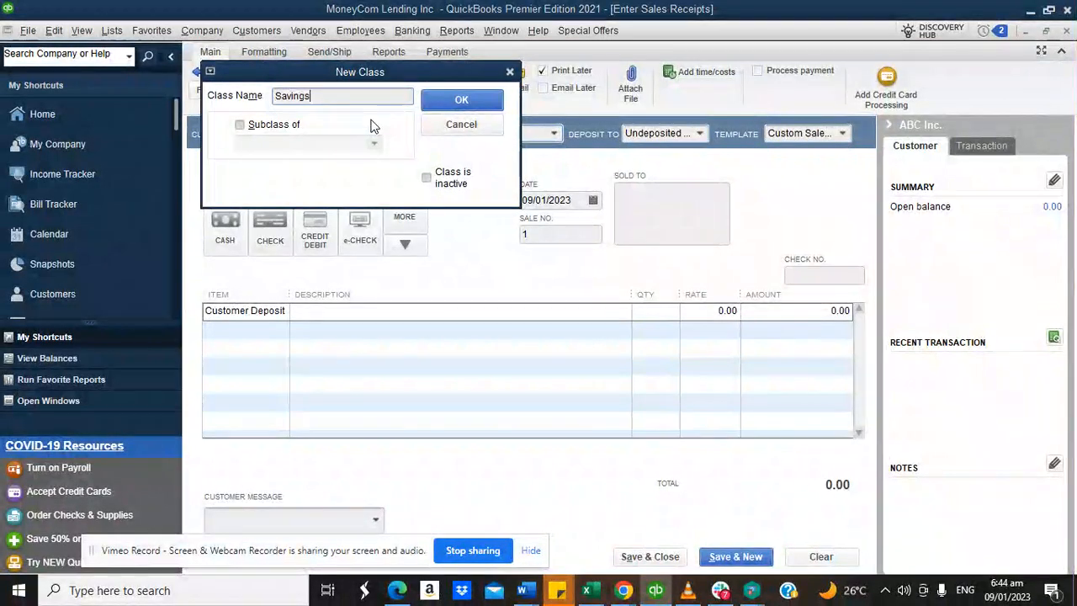
type(" Deposit")
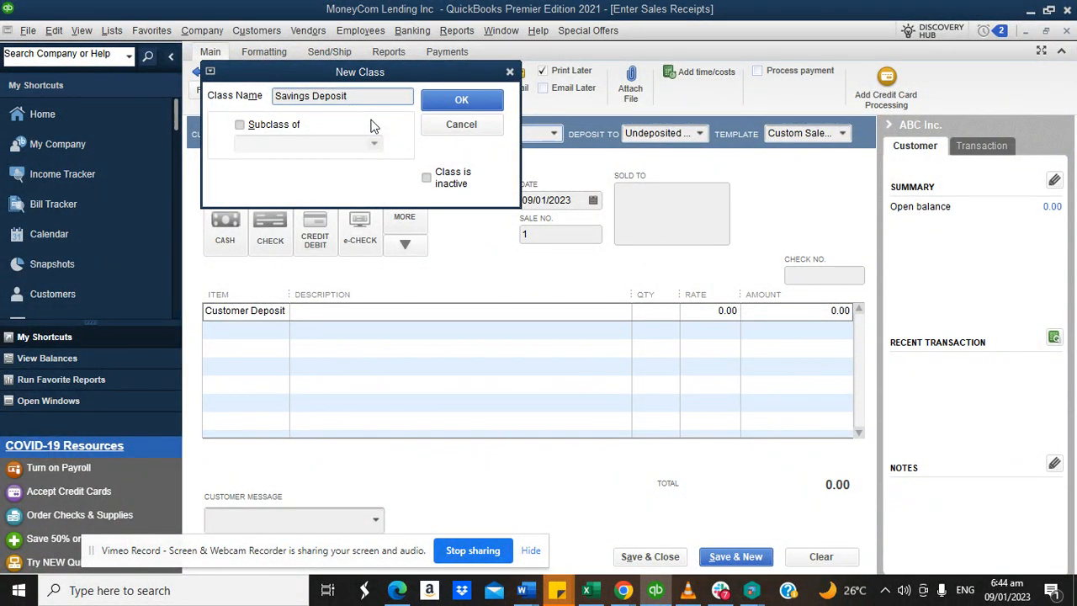
left_click(497, 101)
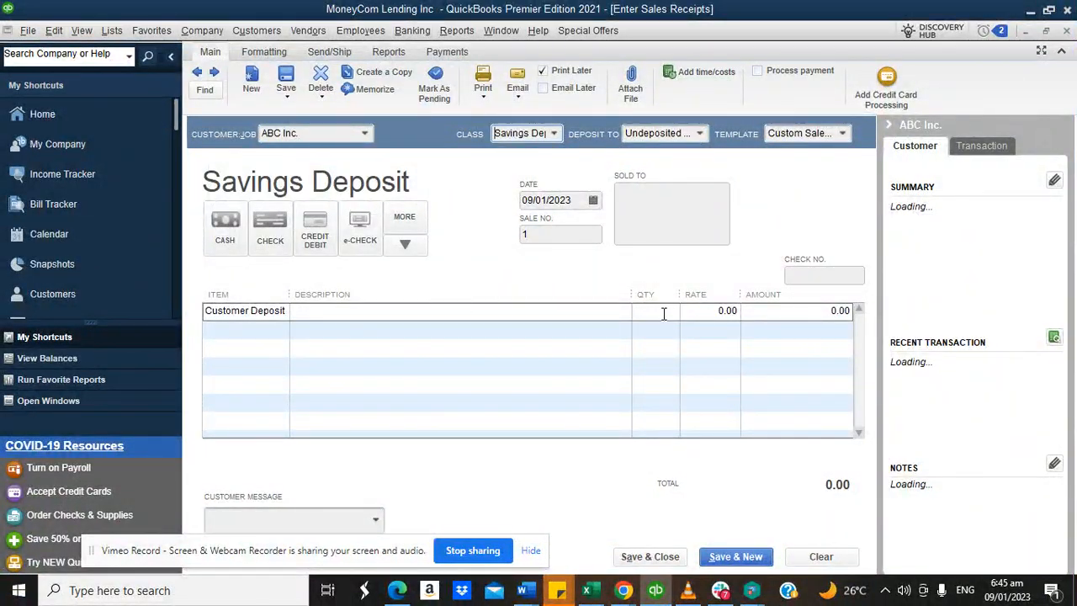
Set the rate of the Customer Deposit line to 130,000.
left_click(716, 311)
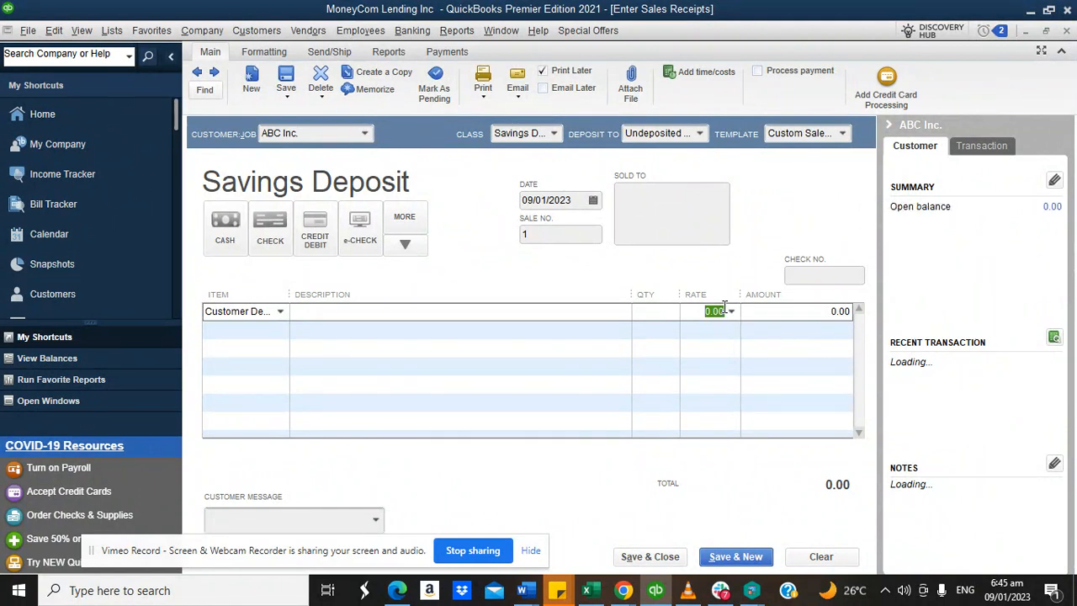
type("130,000")
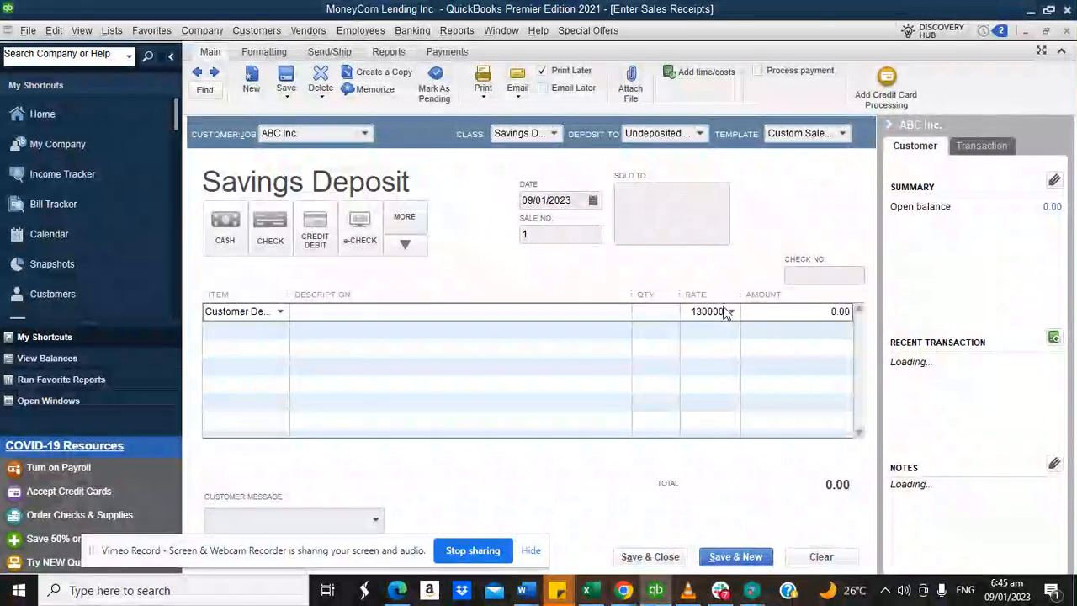
left_click(758, 312)
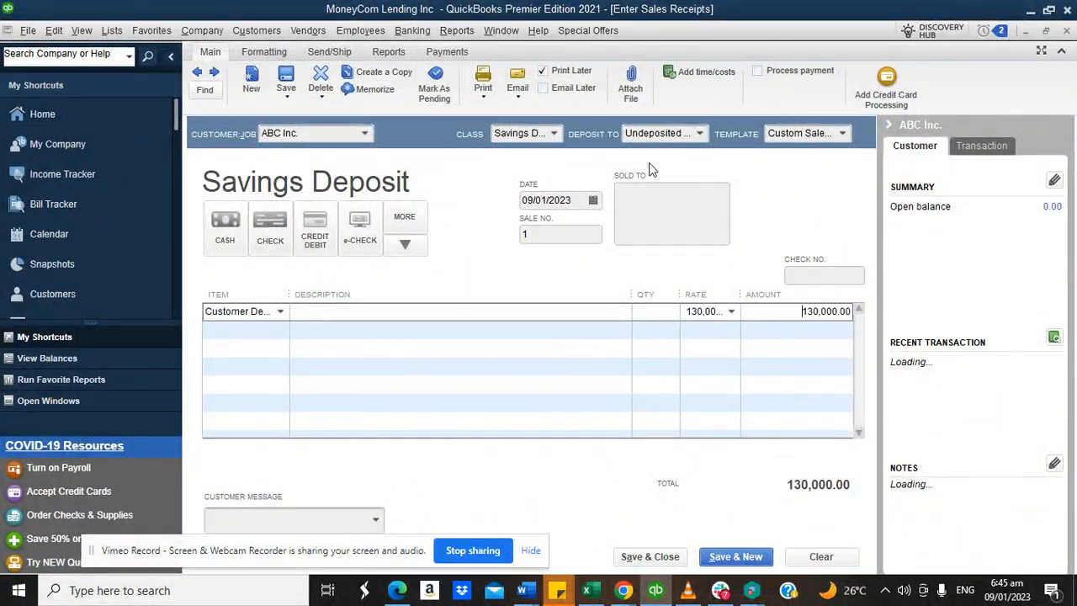
Set the receipt's deposit account to Wells Fargo and start a new Other Charge item from the receipt's second line.
left_click(699, 133)
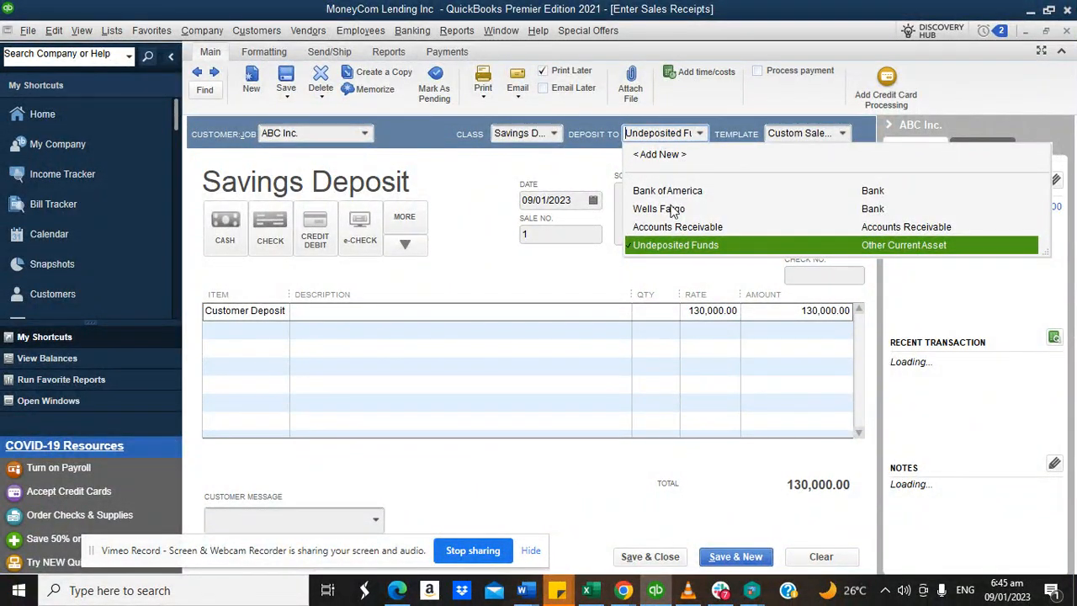
left_click(660, 210)
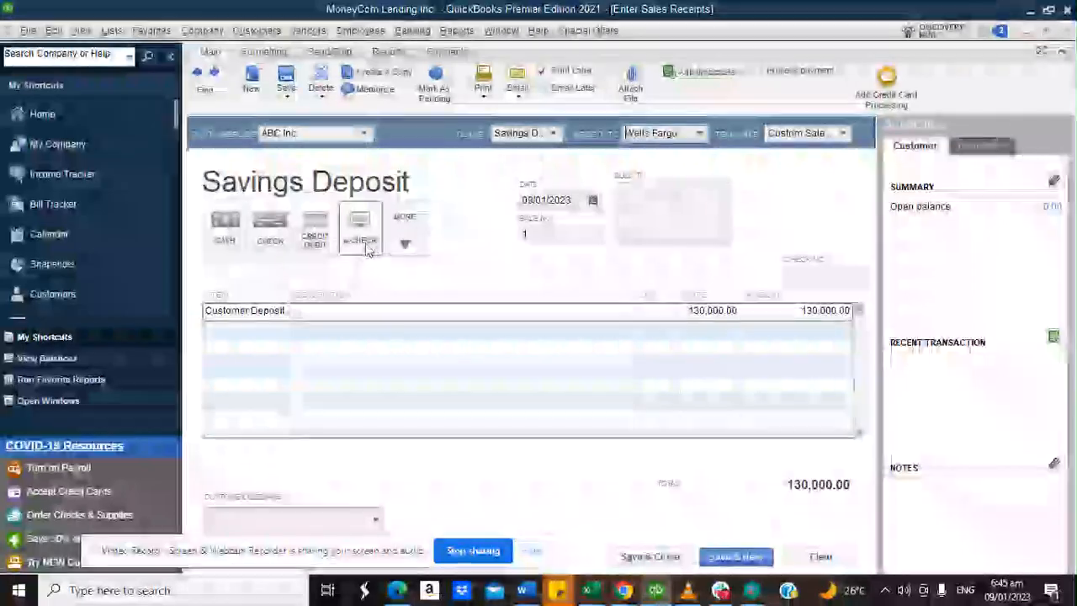
left_click(278, 330)
left_click(283, 331)
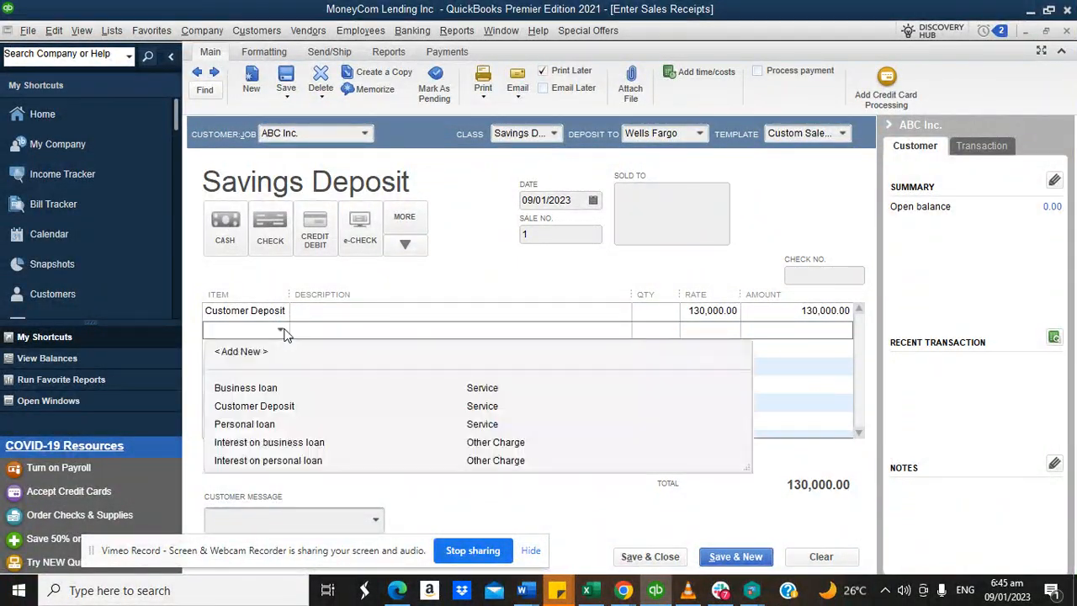
left_click(255, 352)
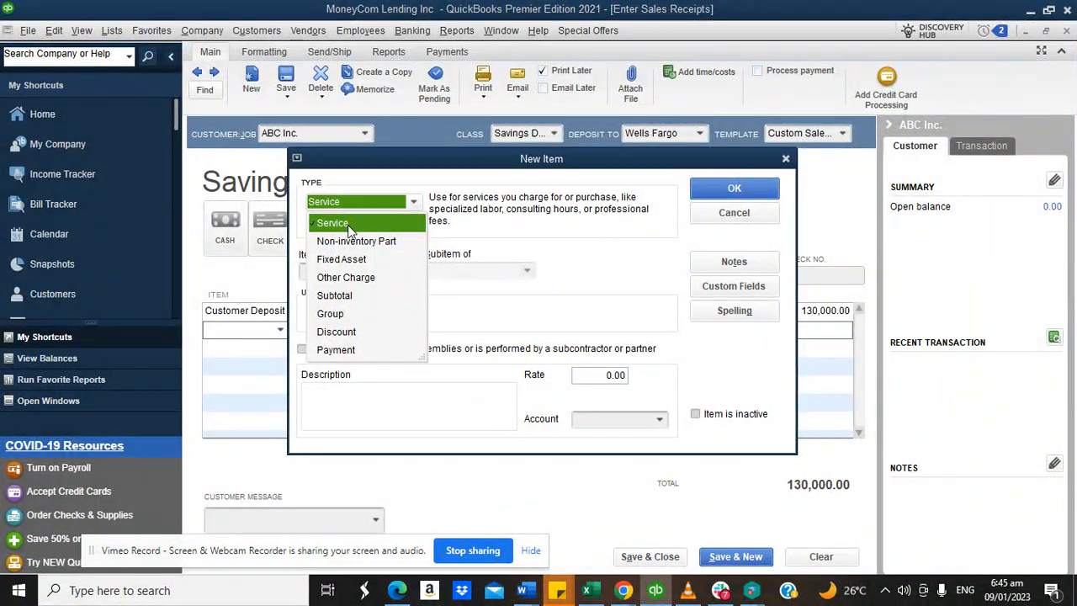
left_click(348, 278)
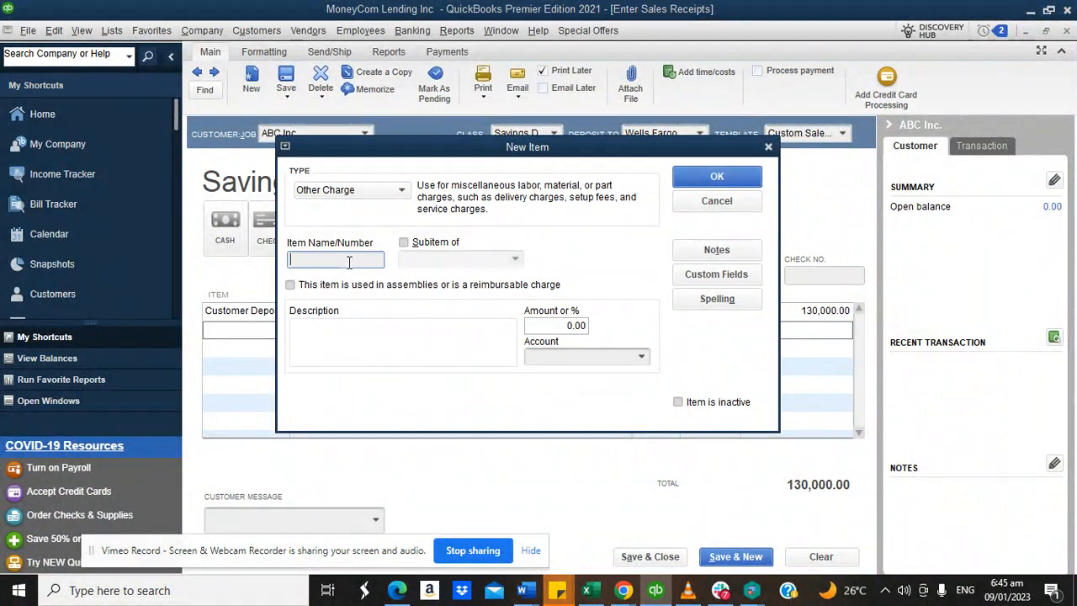
Name the new Other Charge item Interest on Savings Deposit.
type("In")
key("BackSpace")
type("erest C")
type("harges")
key("BackSpace")
key("BackSpace")
key("BackSpace")
key("BackSpace")
key("BackSpace")
key("BackSpace")
key("BackSpace")
type("on Savings Deposit")
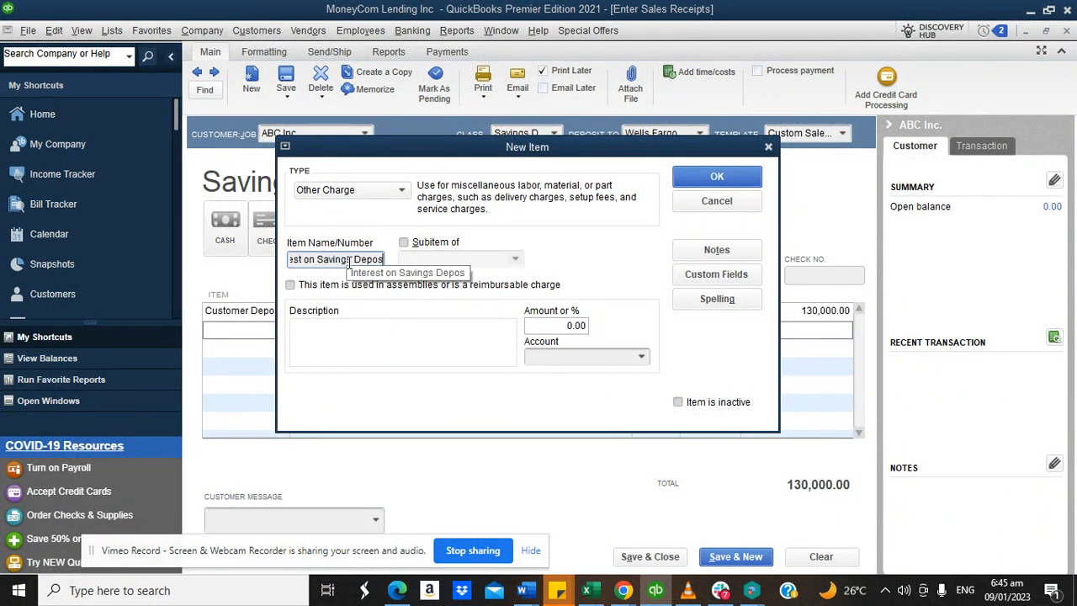
Assign the Interest Expenses or Charges account and a 1% rate to the new item, and save it.
left_click(645, 354)
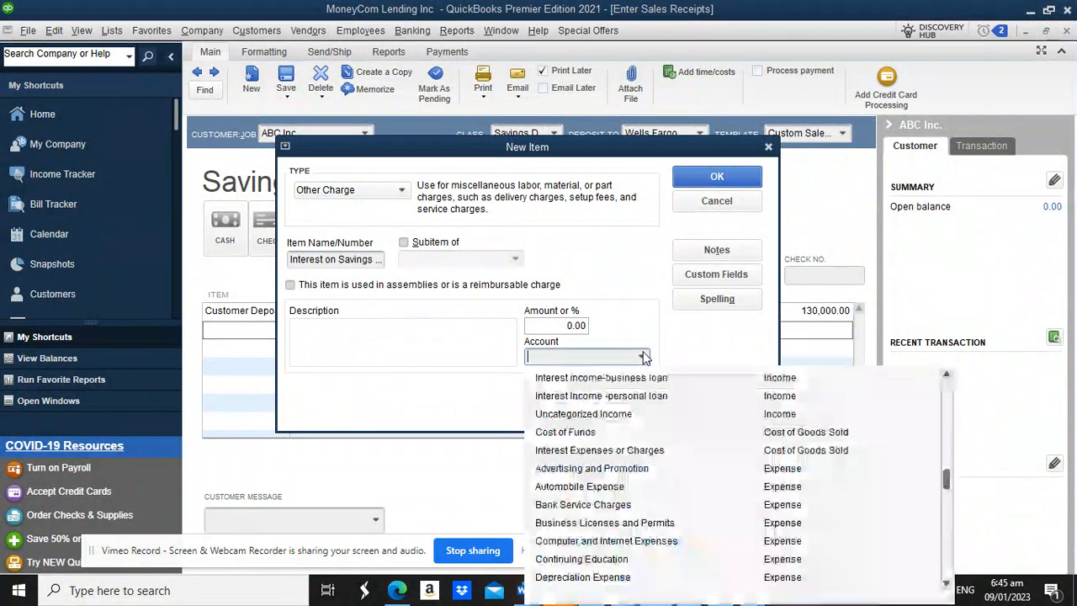
left_click(569, 456)
left_click(563, 326)
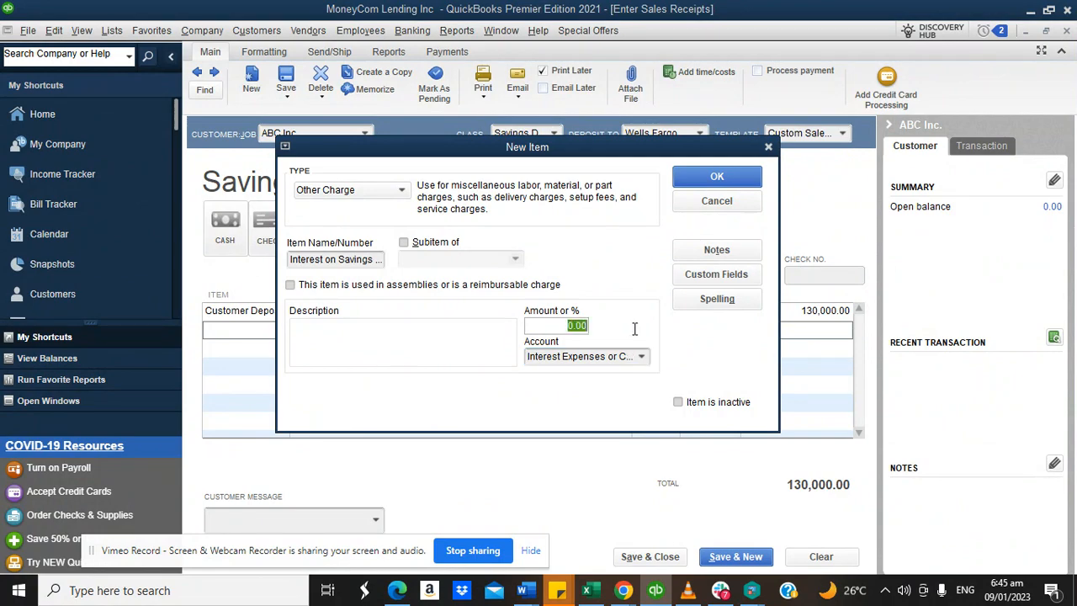
type("1")
left_click(692, 177)
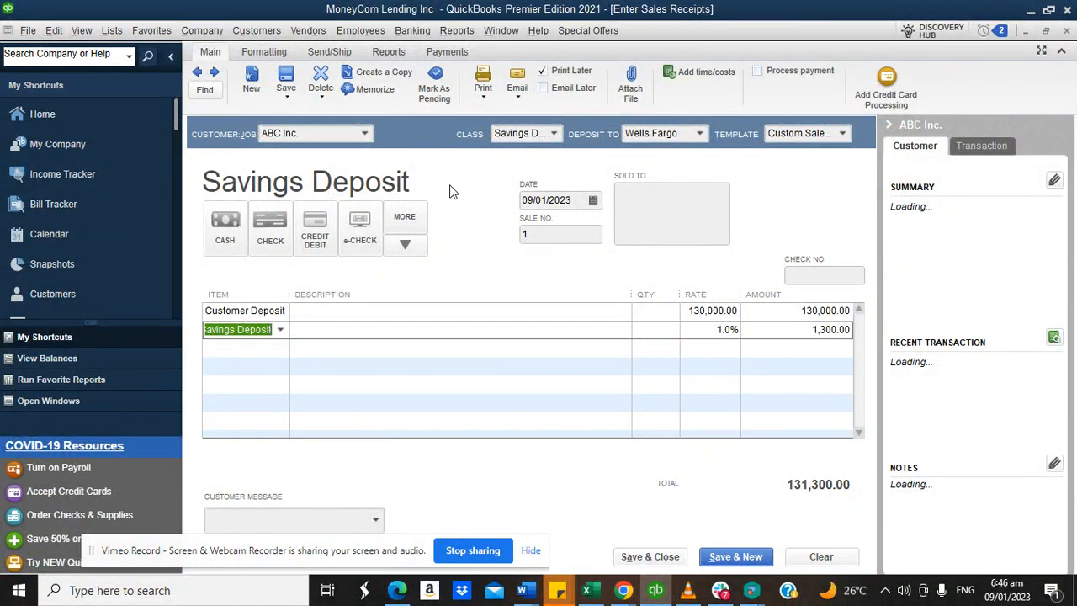
Remove the interest item from the receipt's second line, and save and close the savings deposit receipt.
left_click(701, 133)
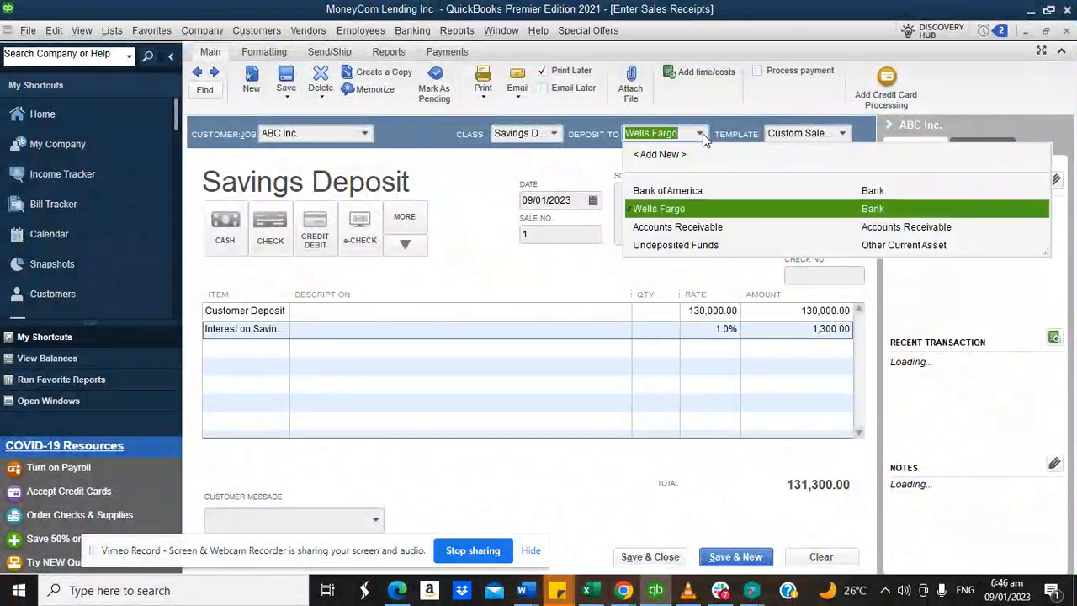
left_click(679, 207)
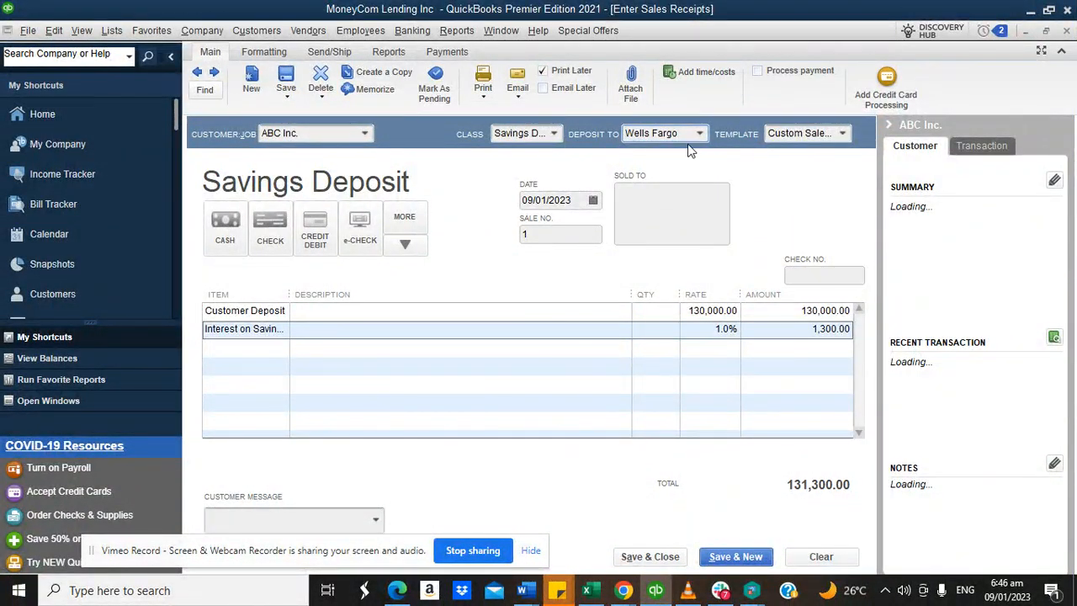
left_click(282, 334)
key("BackSpace")
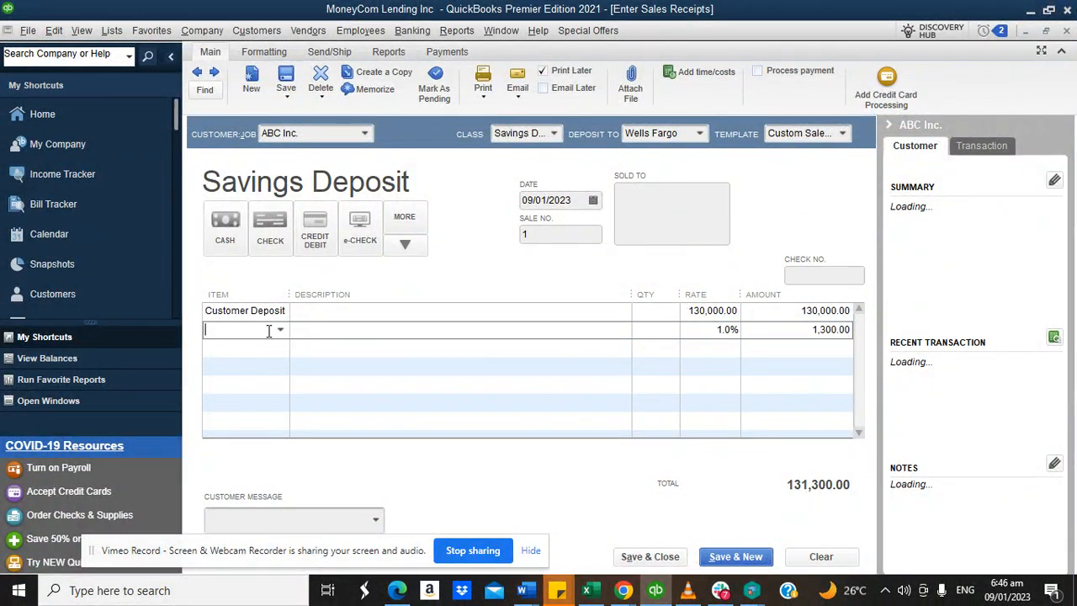
left_click(357, 312)
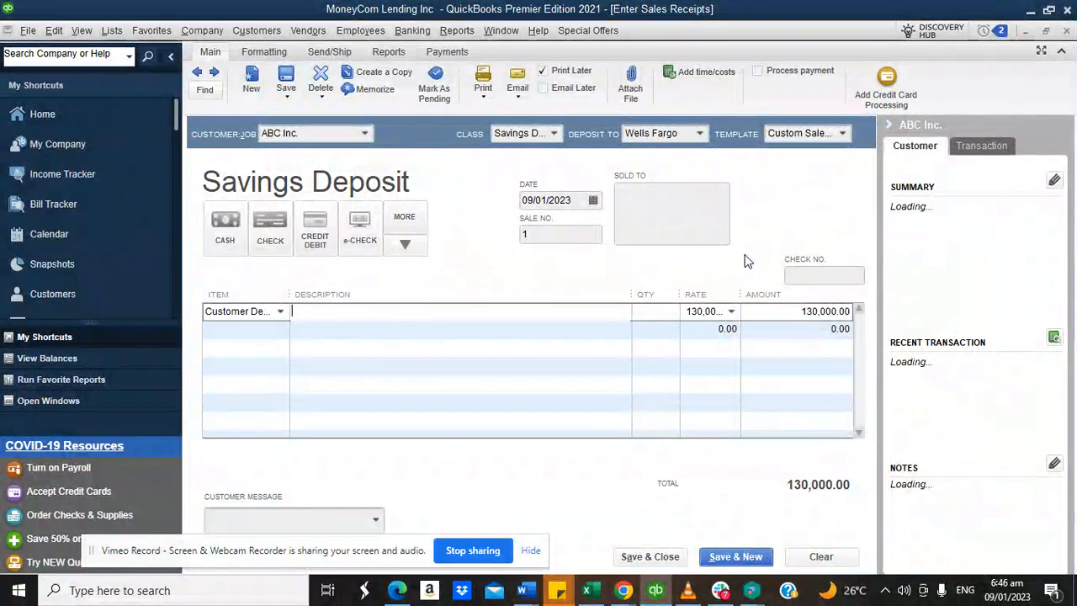
left_click(650, 557)
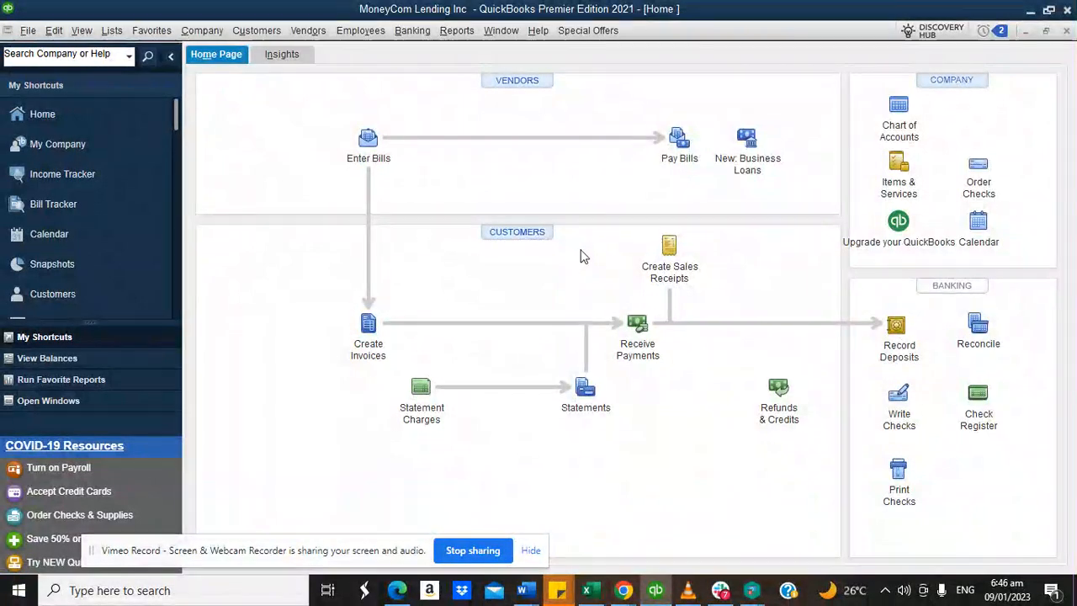
Start a general journal entry with Savings Deposit on the first line and Interest Expenses or Charges on the second.
left_click(202, 30)
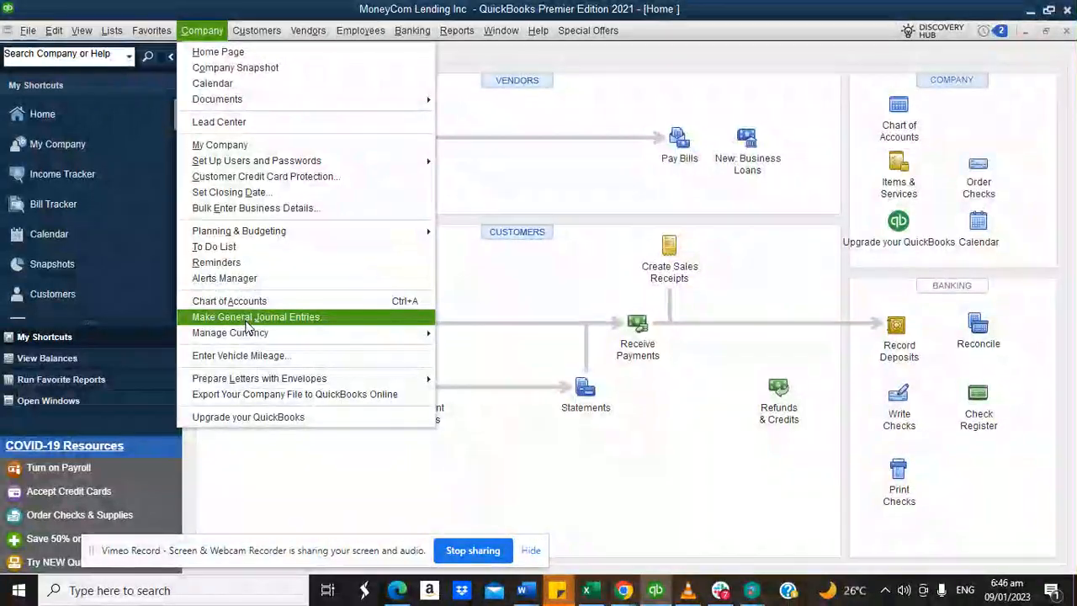
left_click(244, 318)
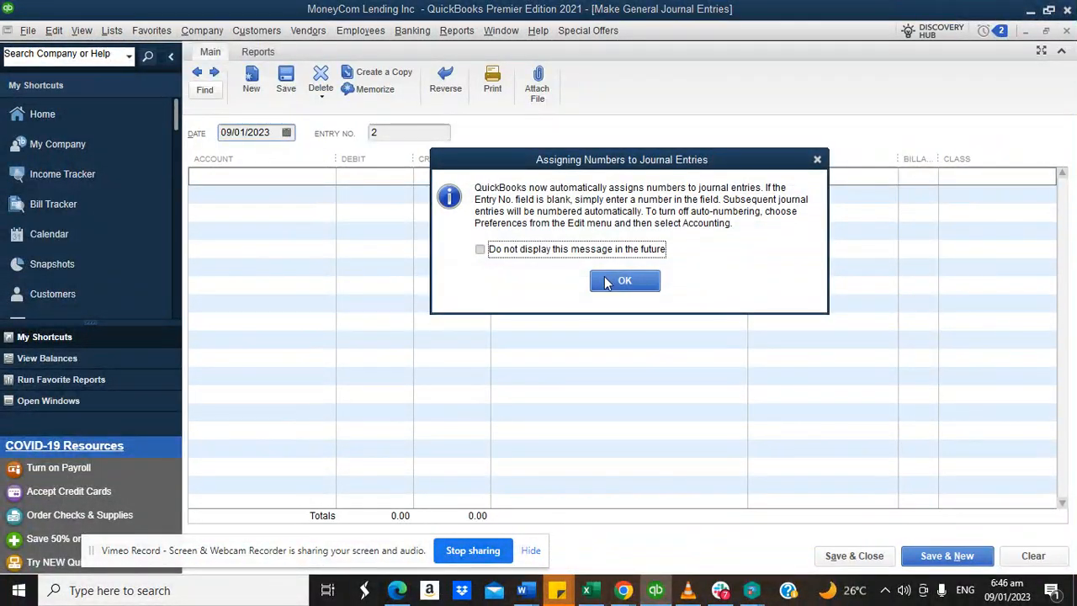
left_click(606, 282)
left_click(260, 175)
type("Savings Deposit")
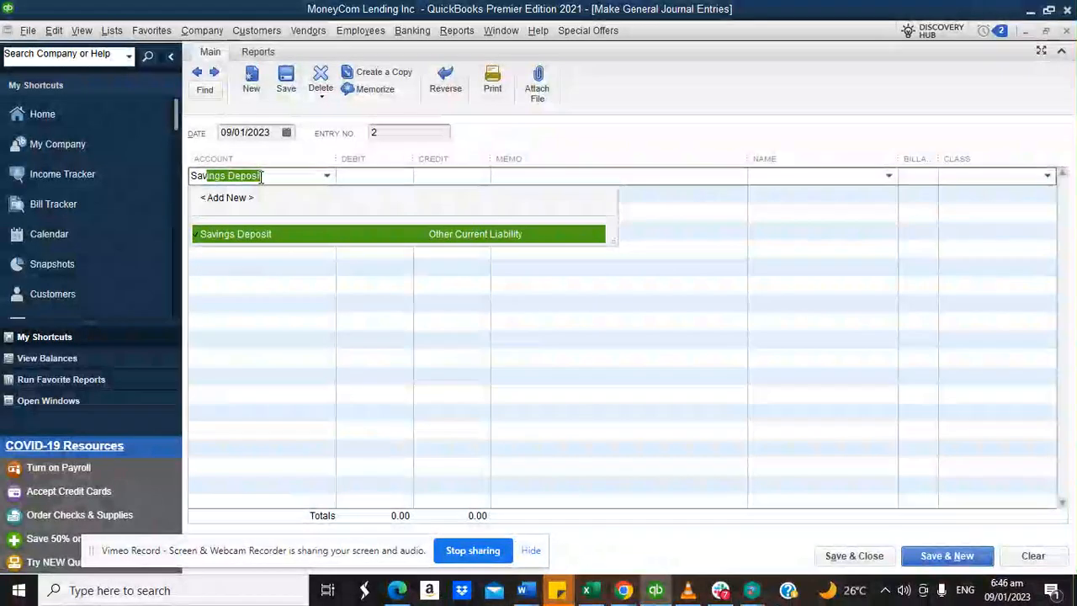
left_click(278, 233)
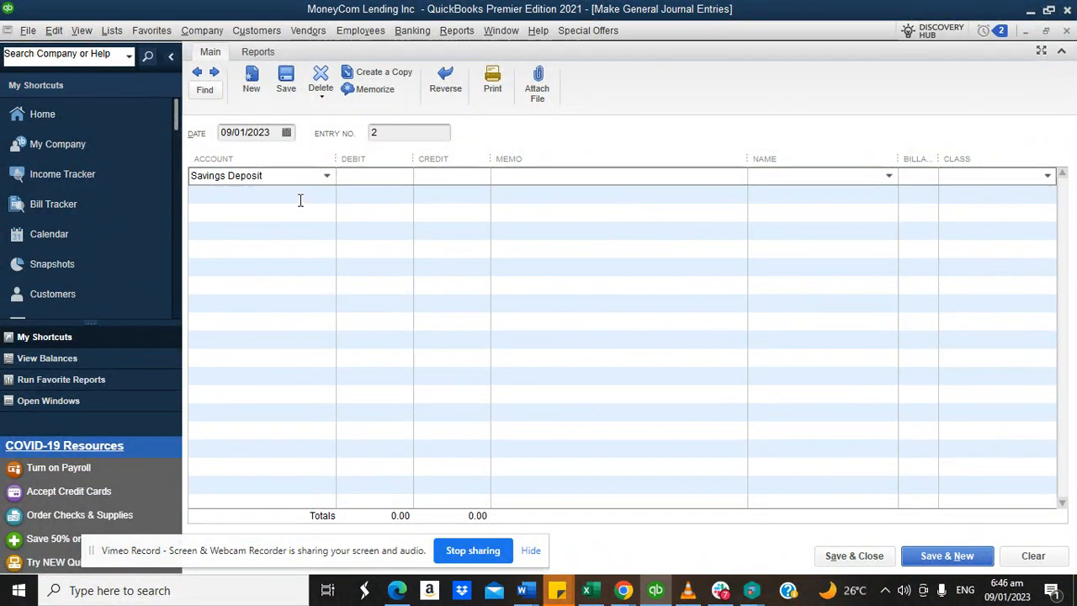
left_click(300, 199)
type("Interest Expense")
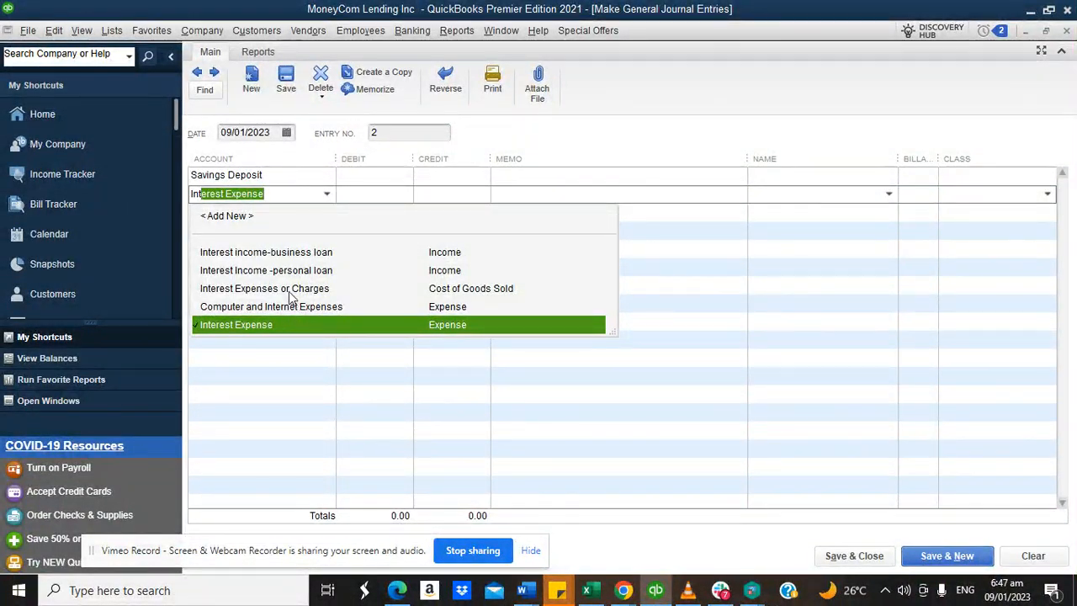
left_click(288, 289)
Credit Savings Deposit with 12,000 and debit Interest Expenses or Charges with 12,000.
left_click(400, 175)
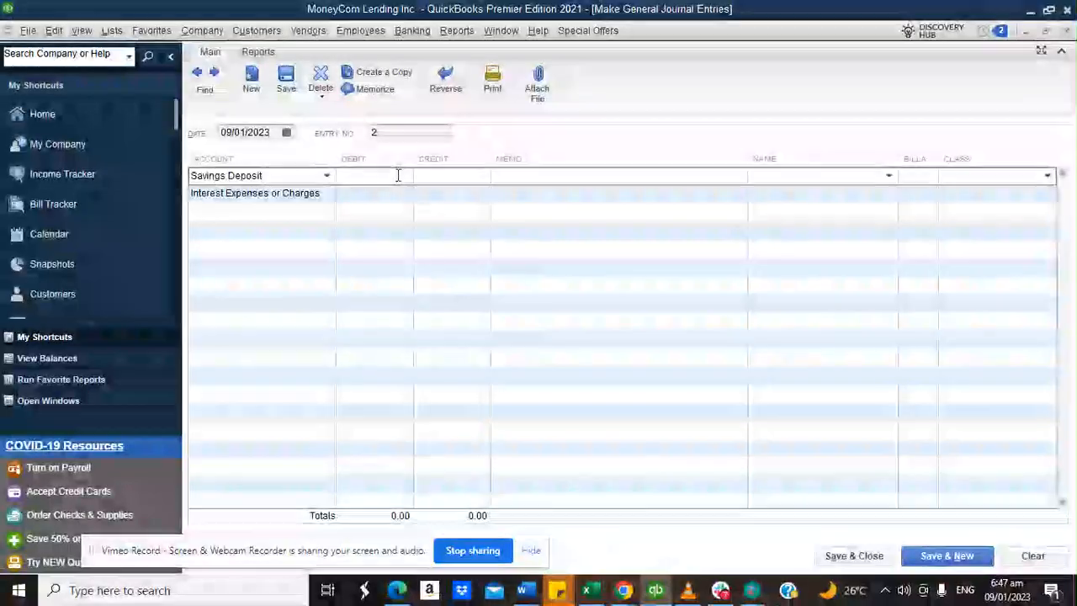
left_click(447, 175)
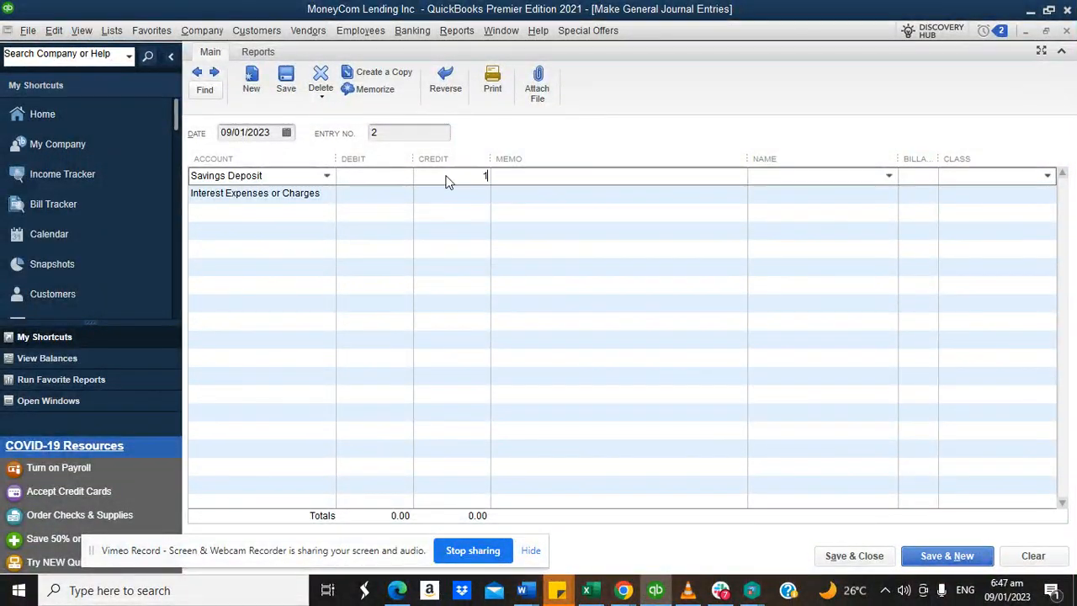
type("12000")
left_click(374, 196)
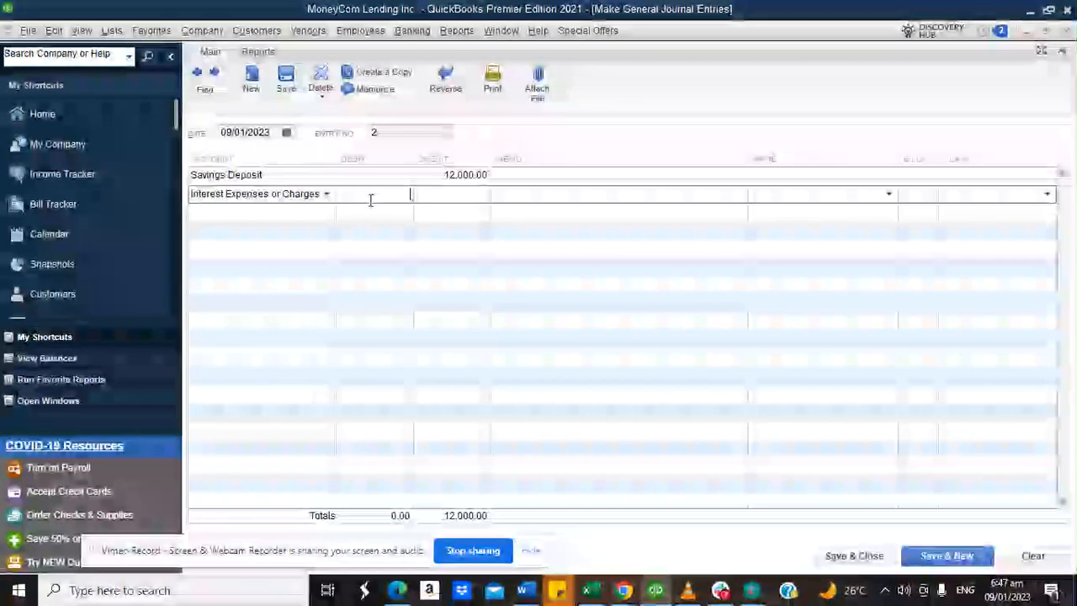
type("12000")
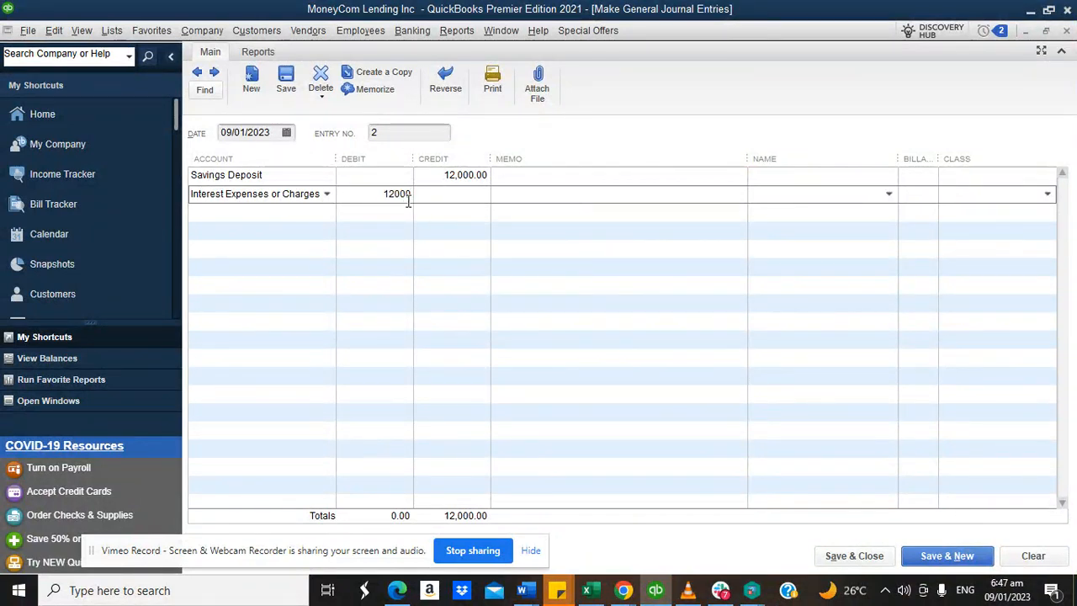
left_click(510, 196)
Assign ABC Inc. to the Savings Deposit line, and save and close the journal entry without a class.
left_click(894, 175)
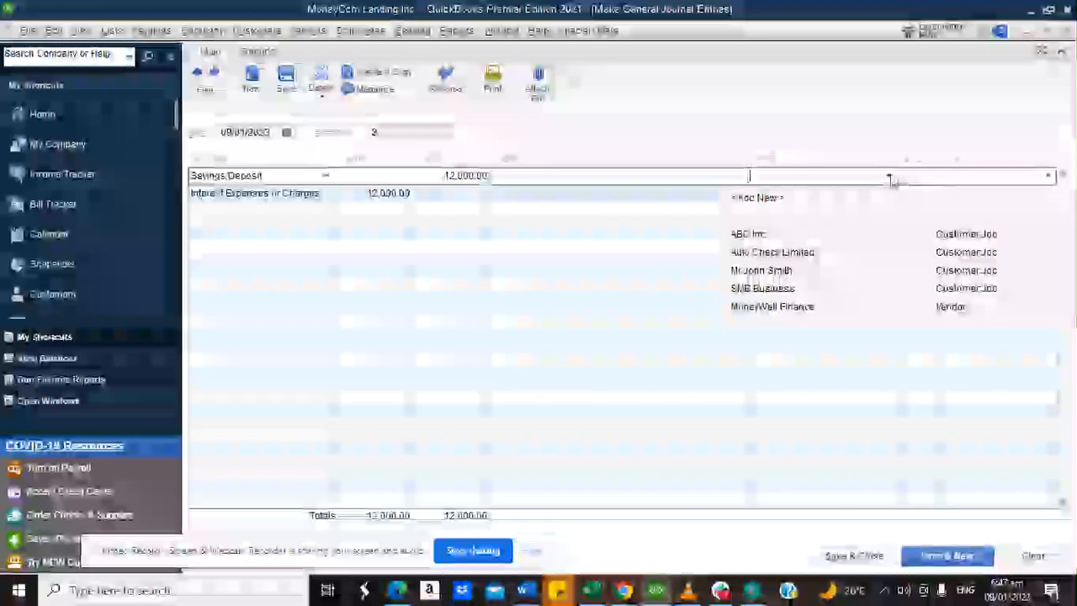
left_click(758, 234)
left_click(846, 557)
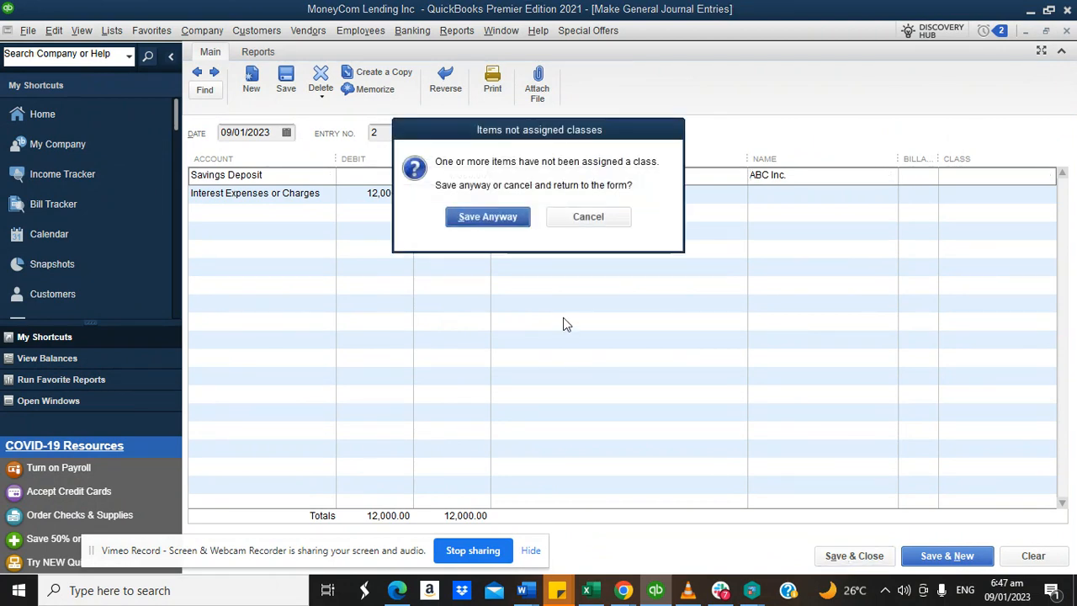
left_click(501, 221)
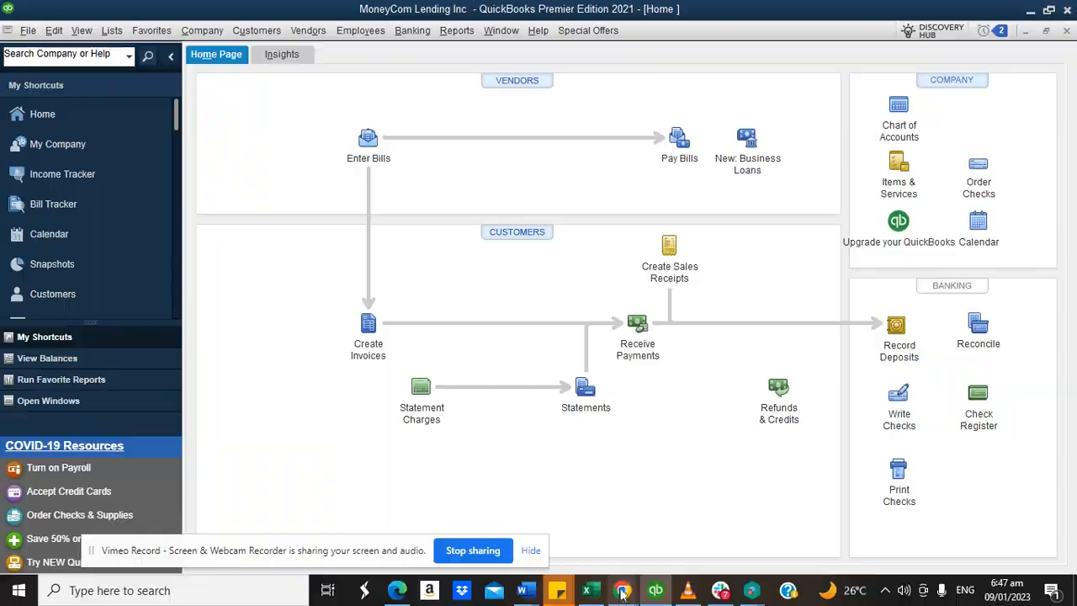
Review the lending company task outline in the browser notepad and return to QuickBooks.
mouse_move(624, 590)
left_click(626, 533)
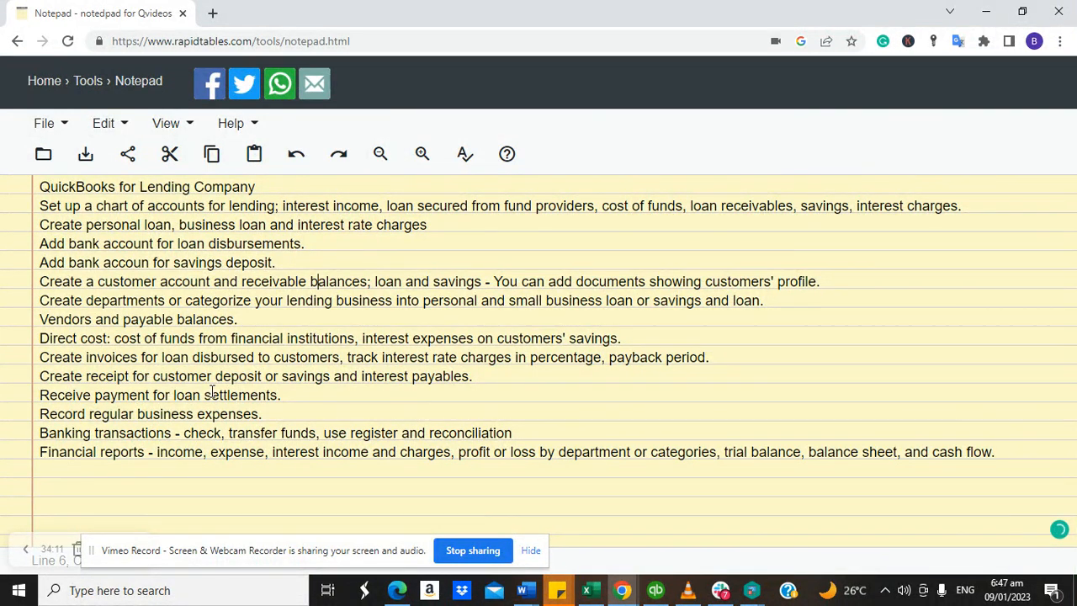
left_click(656, 590)
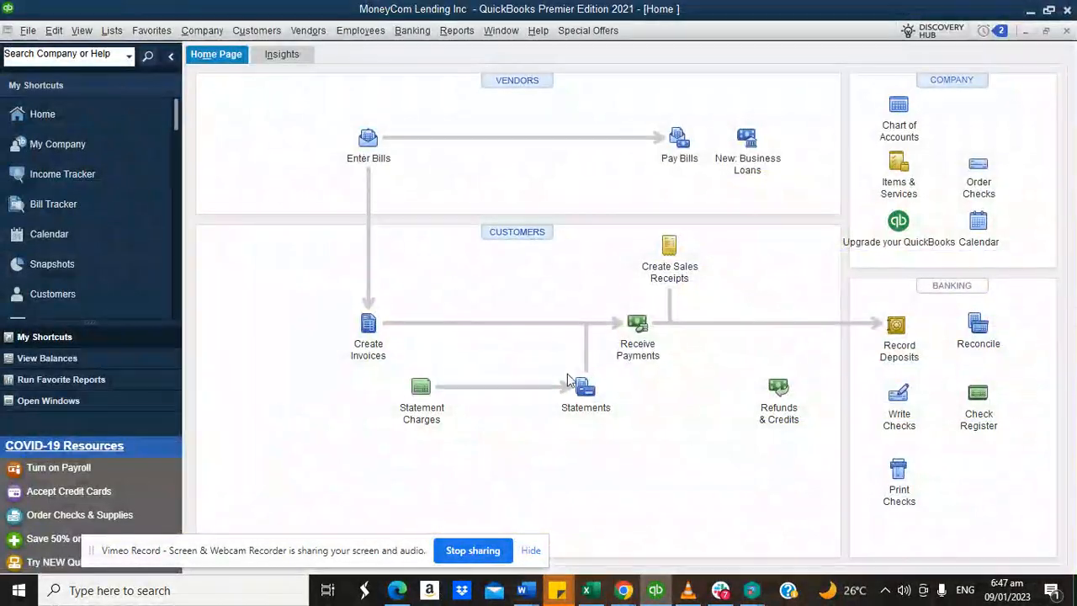
Start a customer payment from SMB Business for its 25,000 invoice, turning off automatic payment calculation.
left_click(638, 327)
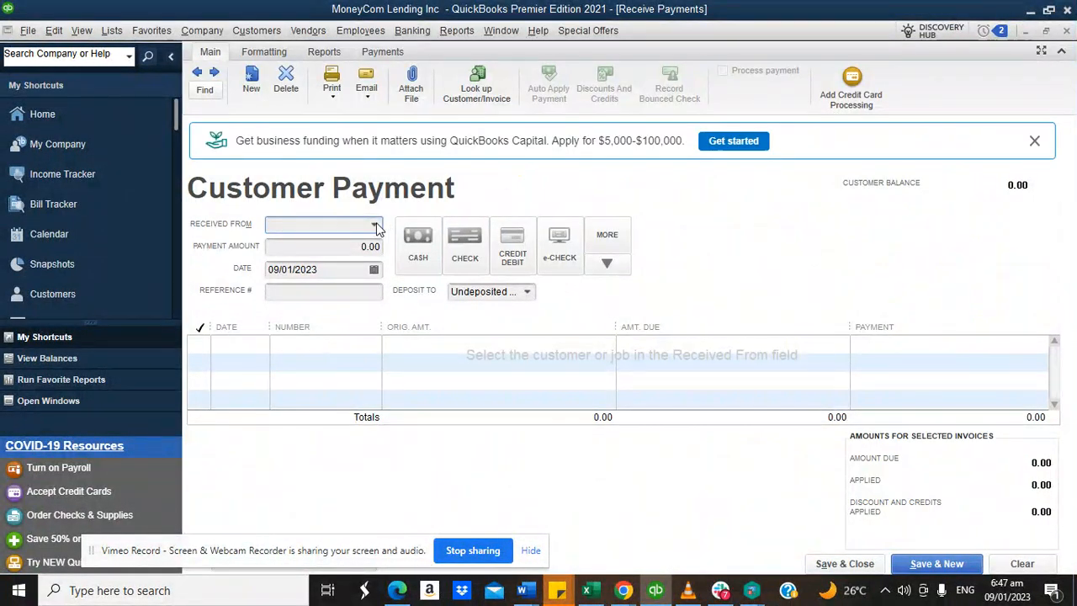
left_click(376, 227)
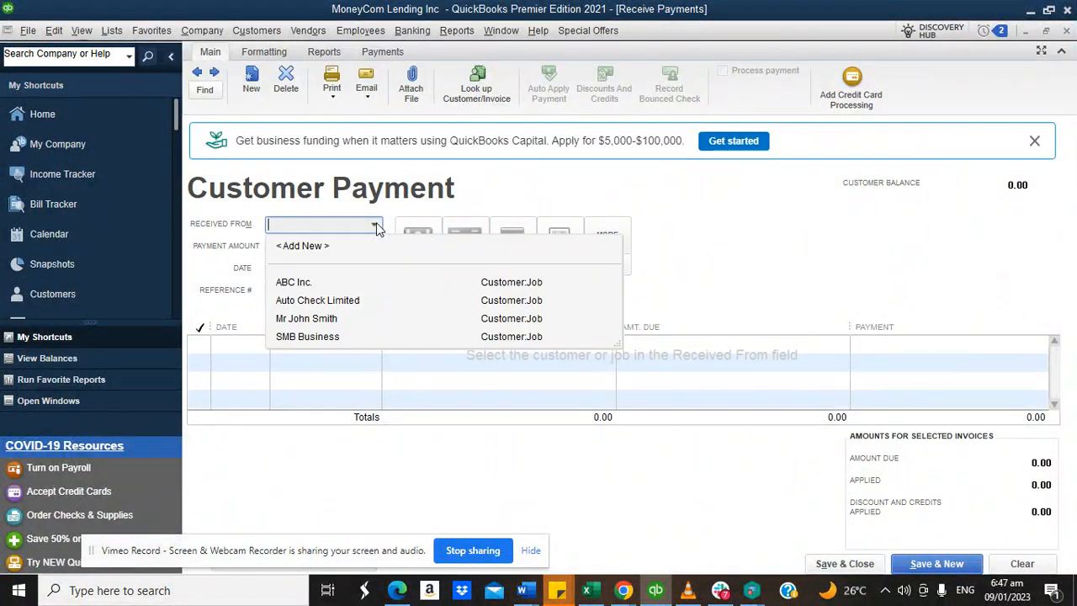
left_click(307, 337)
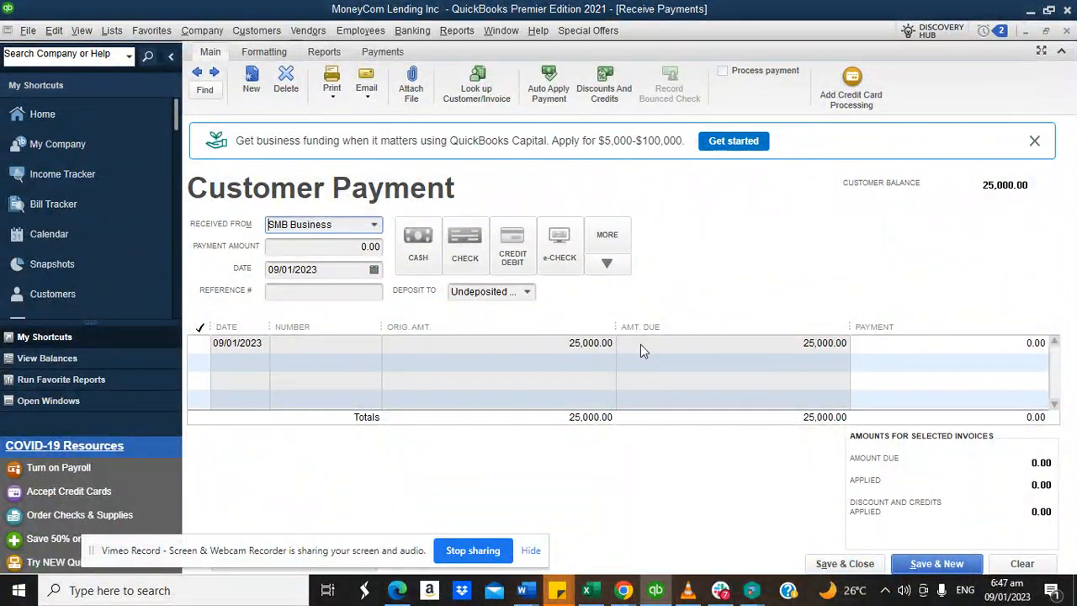
left_click(198, 343)
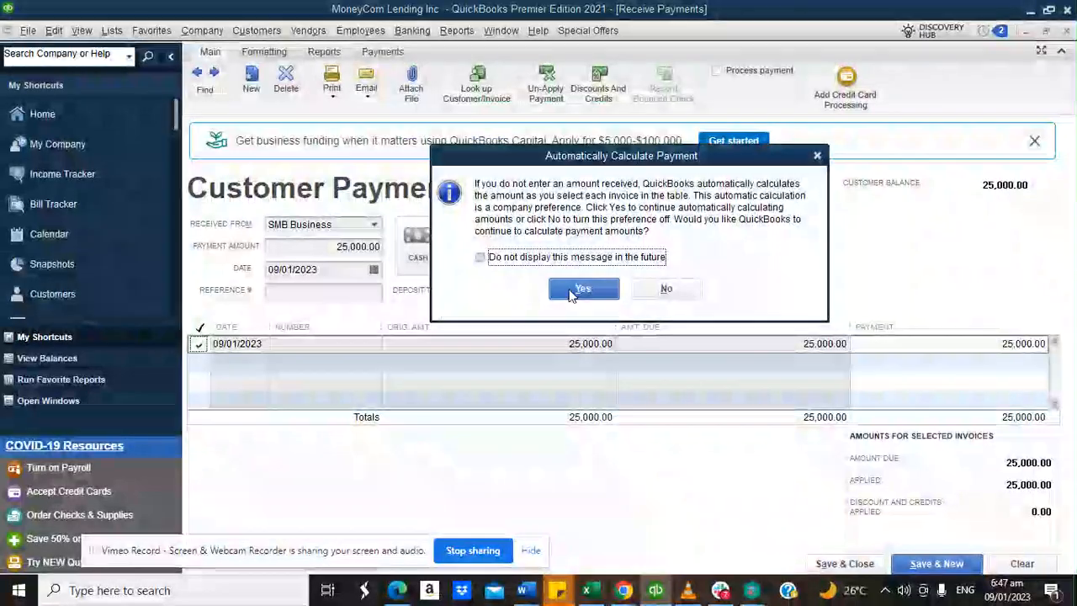
left_click(656, 290)
Change the payment's customer to Auto Check Limited, try to select its invoice, and set the deposit account to Bank of America.
left_click(374, 228)
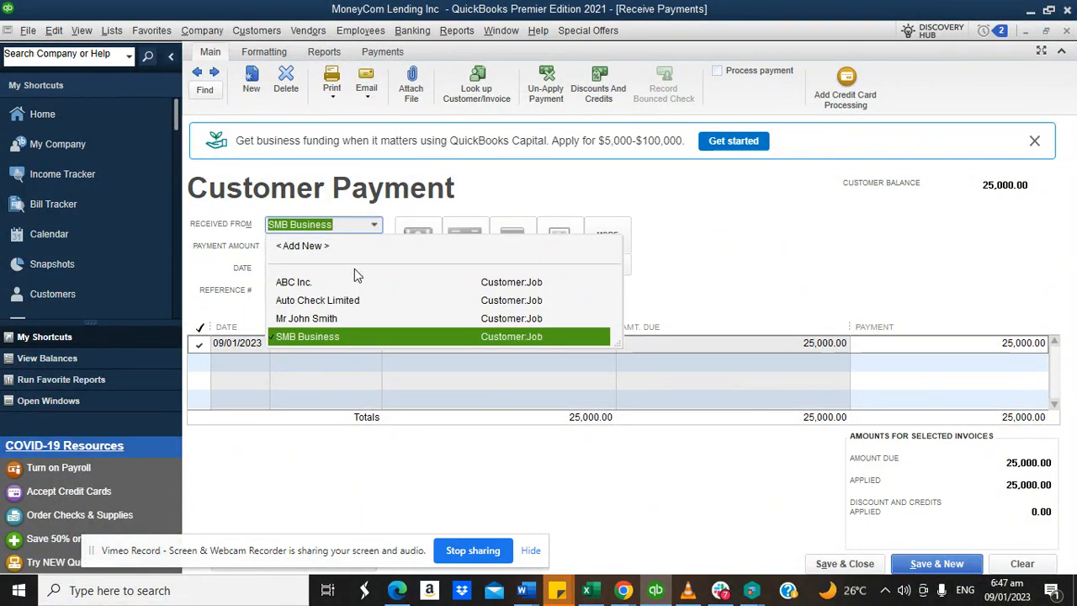
left_click(339, 303)
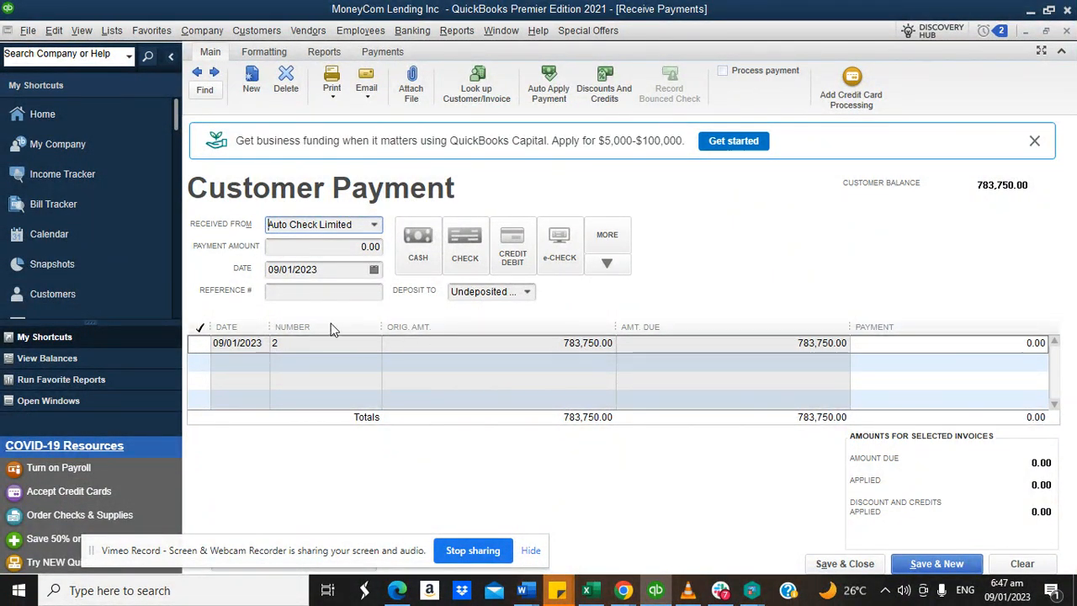
left_click(199, 343)
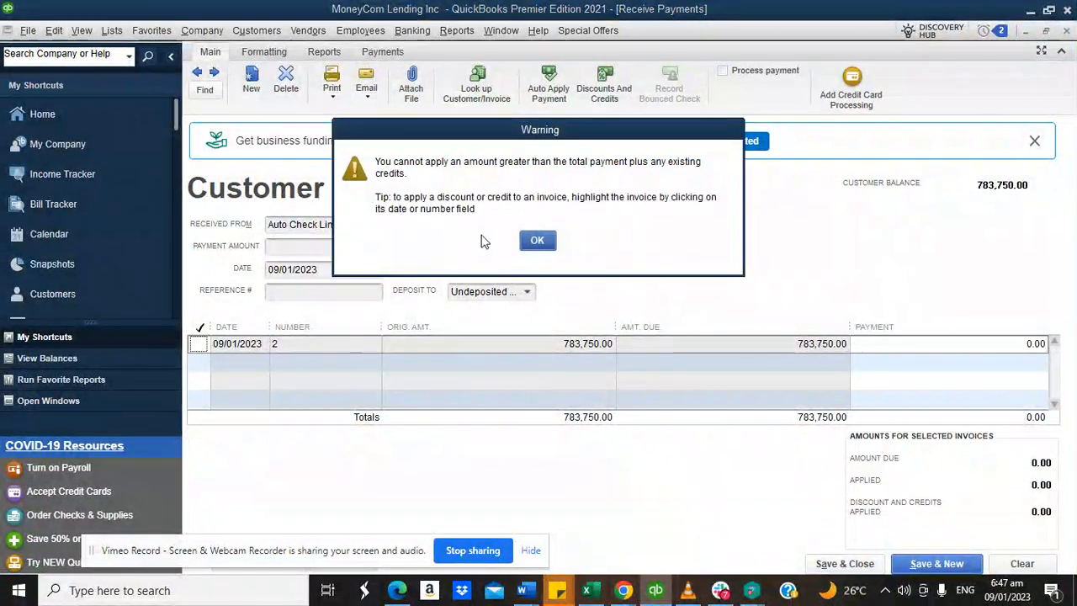
left_click(535, 242)
left_click(527, 291)
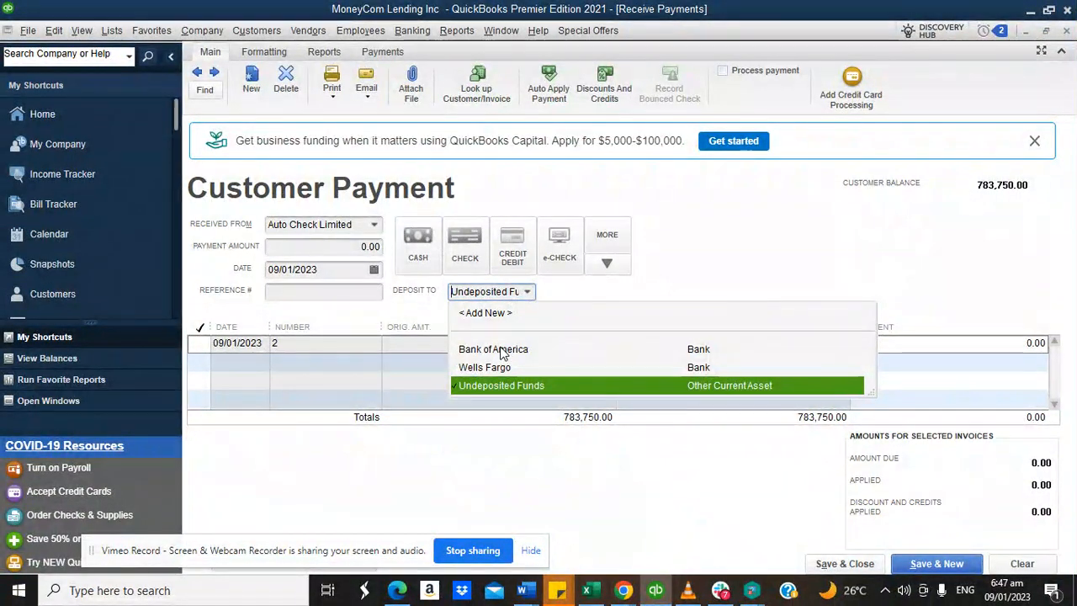
left_click(488, 350)
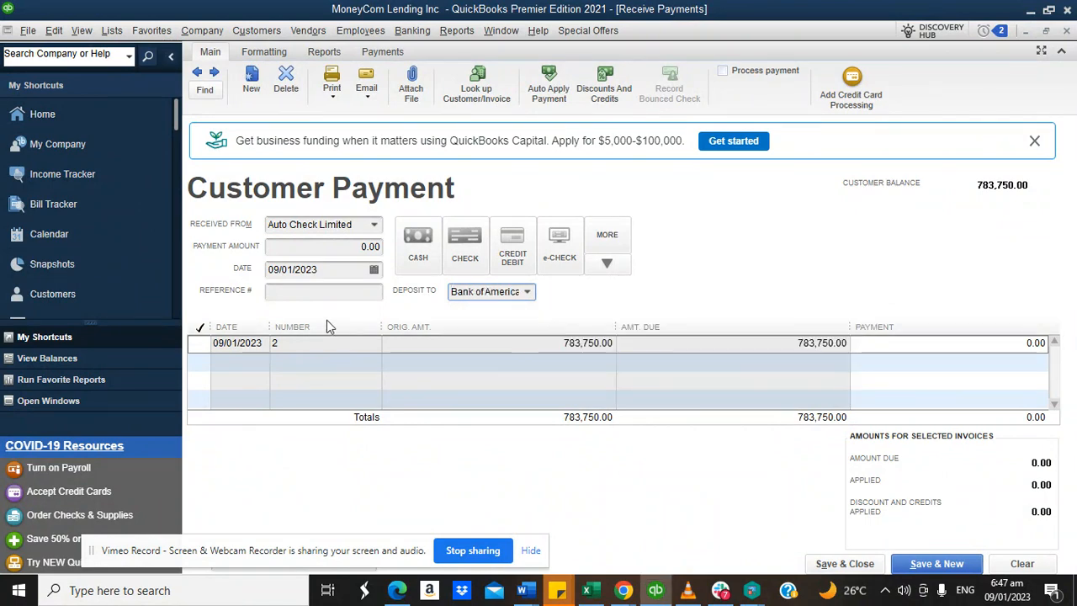
left_click(204, 343)
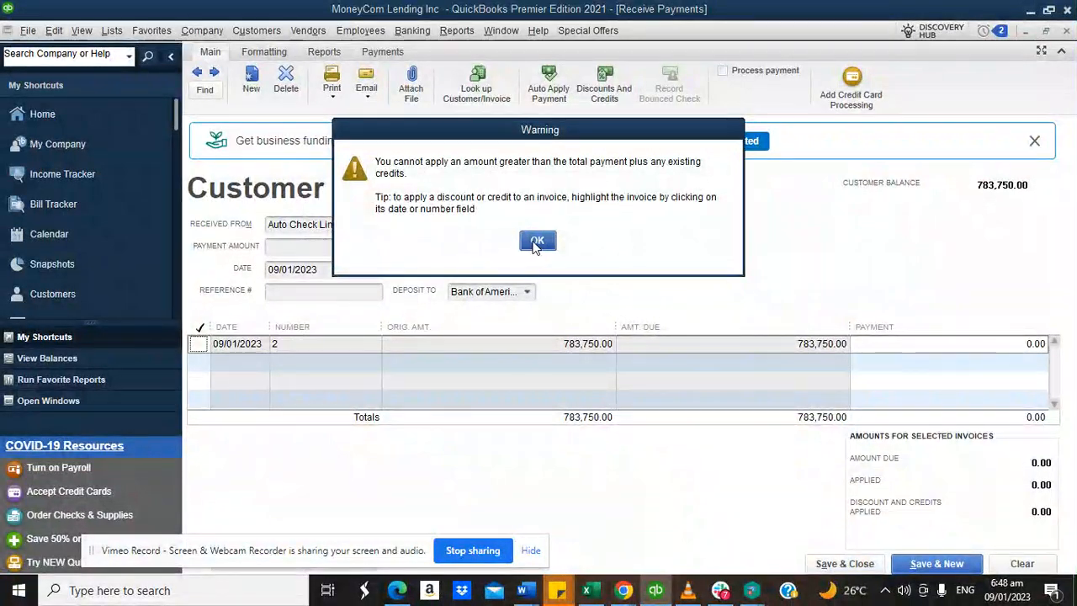
left_click(537, 241)
Enter 700,000 as Auto Check Limited's payment amount, leave the rest as an underpayment, and save and close the payment.
left_click(354, 247)
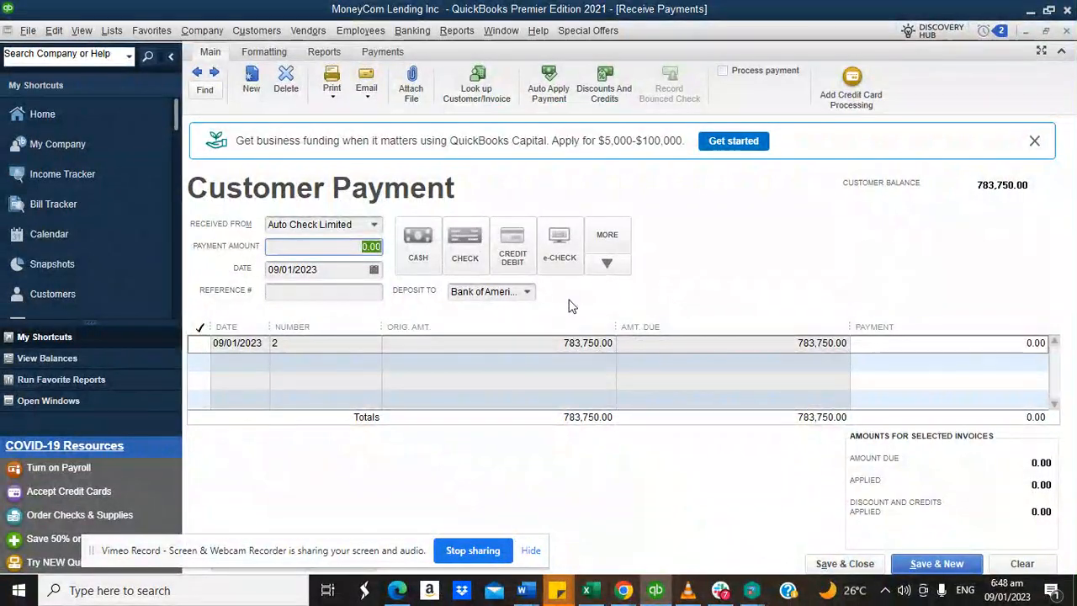
type("7")
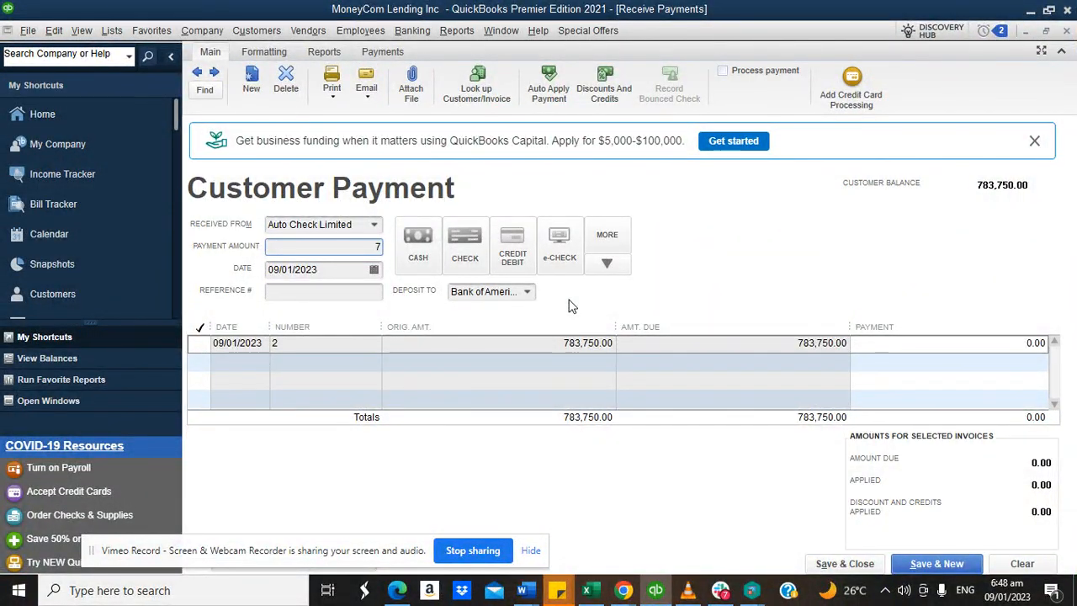
type("8")
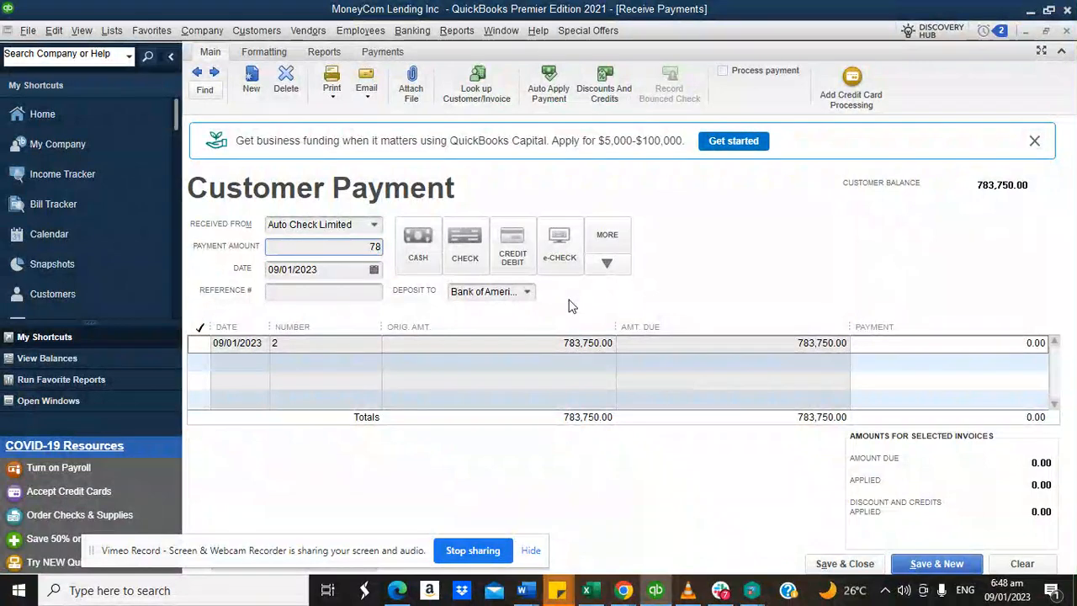
type("3")
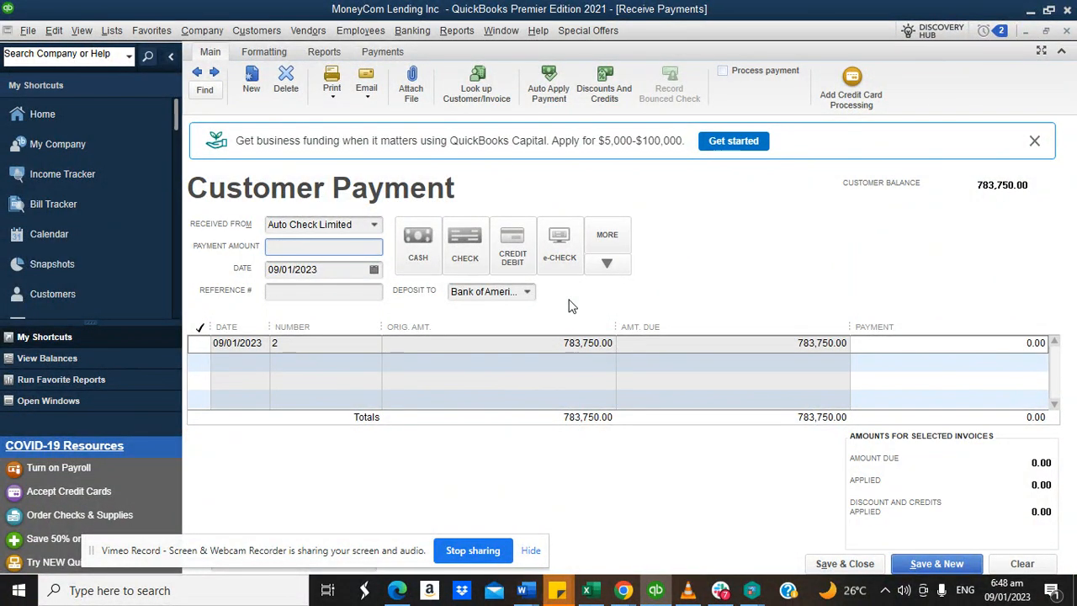
type("0000")
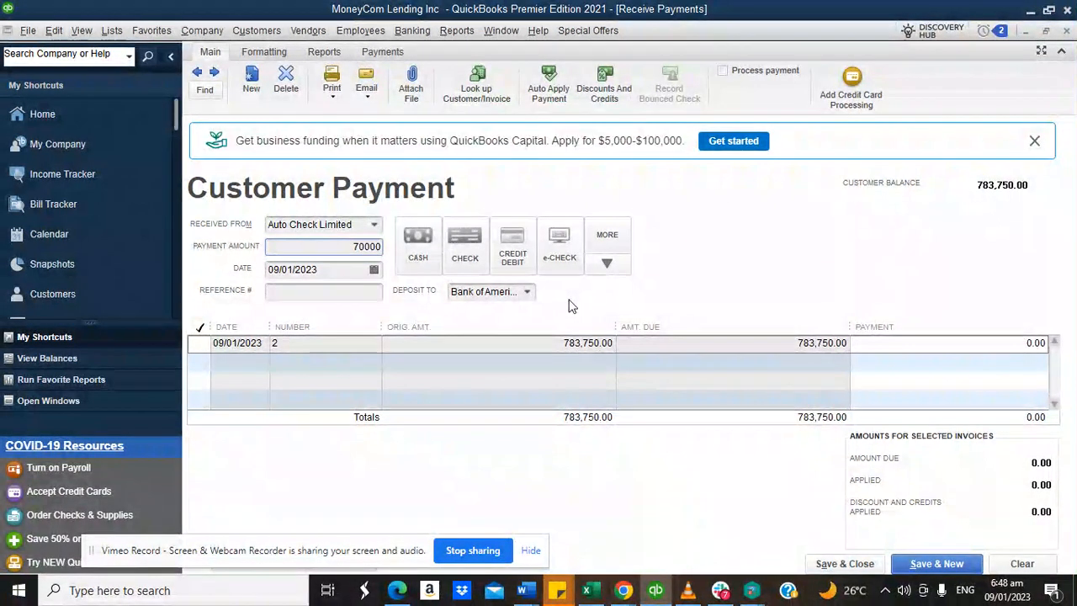
left_click(361, 290)
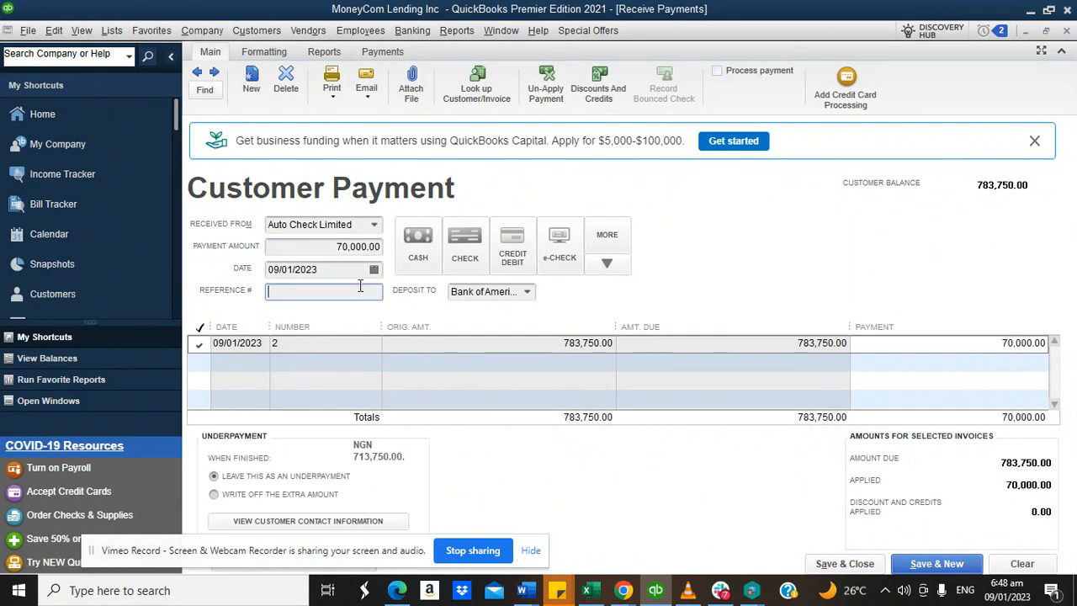
left_click(343, 247)
type("0")
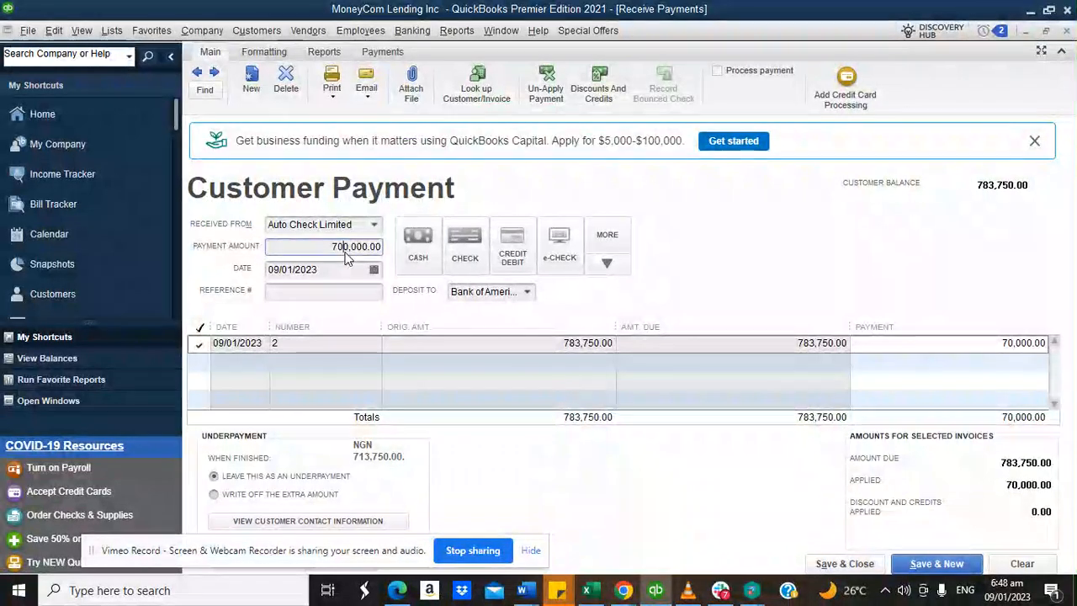
left_click(330, 292)
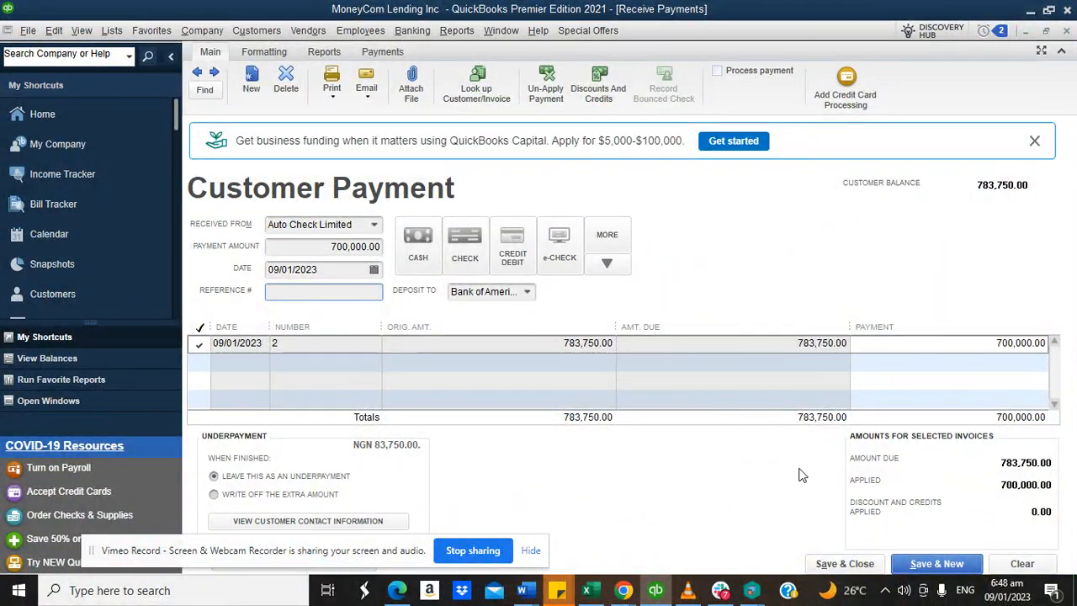
left_click(826, 566)
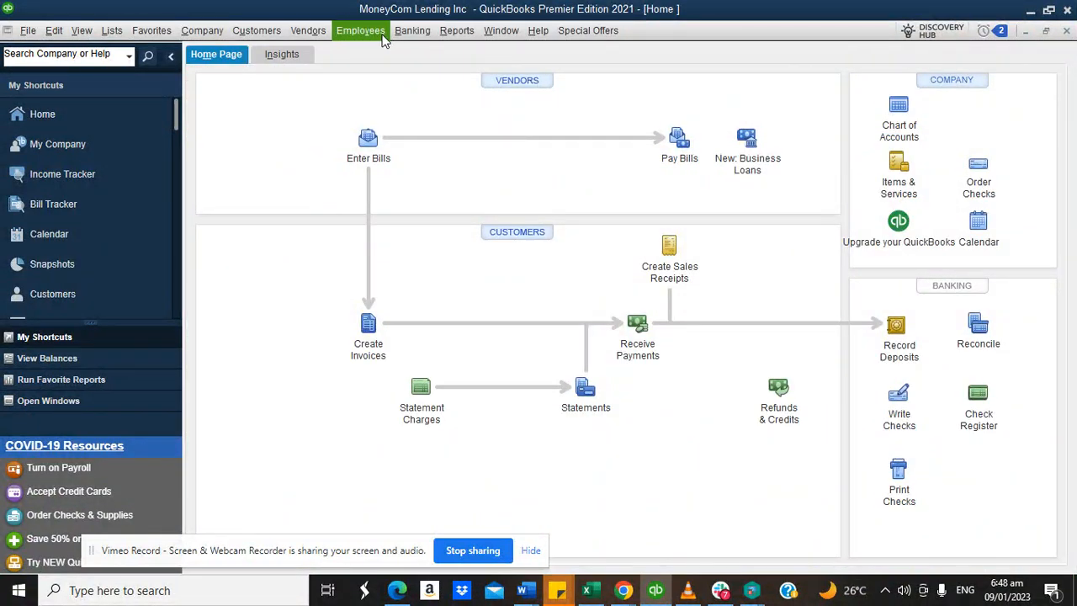
Check Auto Check Limited's payment in the Bank of America register, and close the register.
left_click(417, 34)
left_click(438, 99)
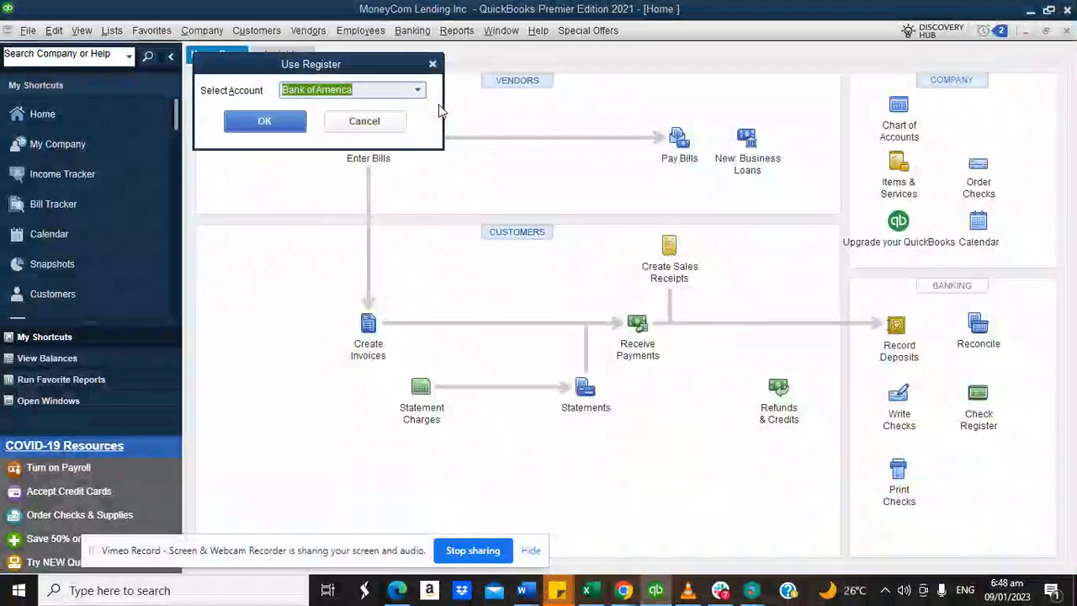
left_click(277, 127)
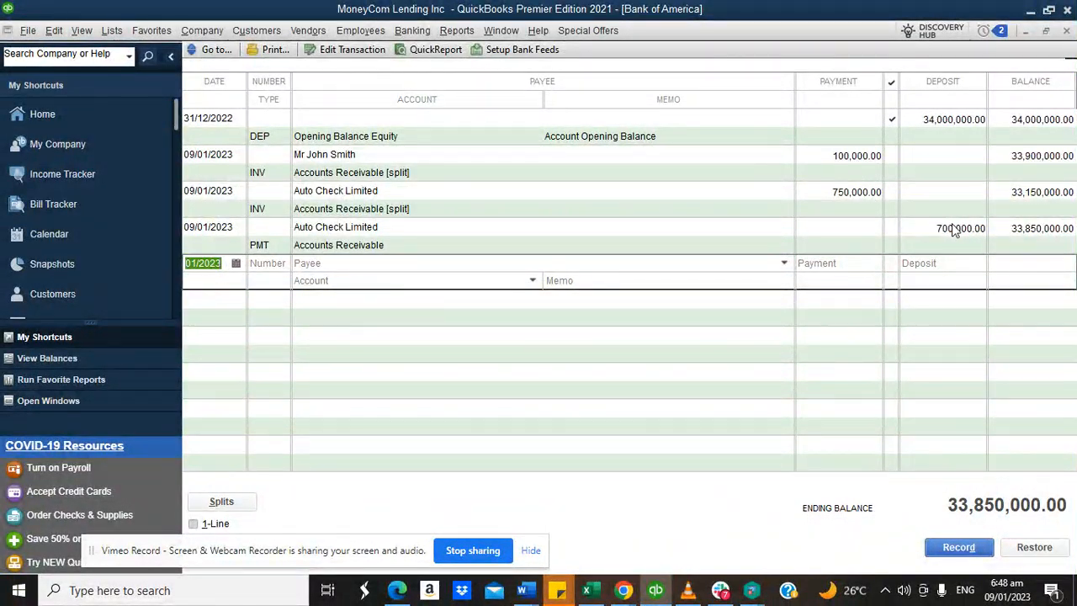
left_click(1067, 30)
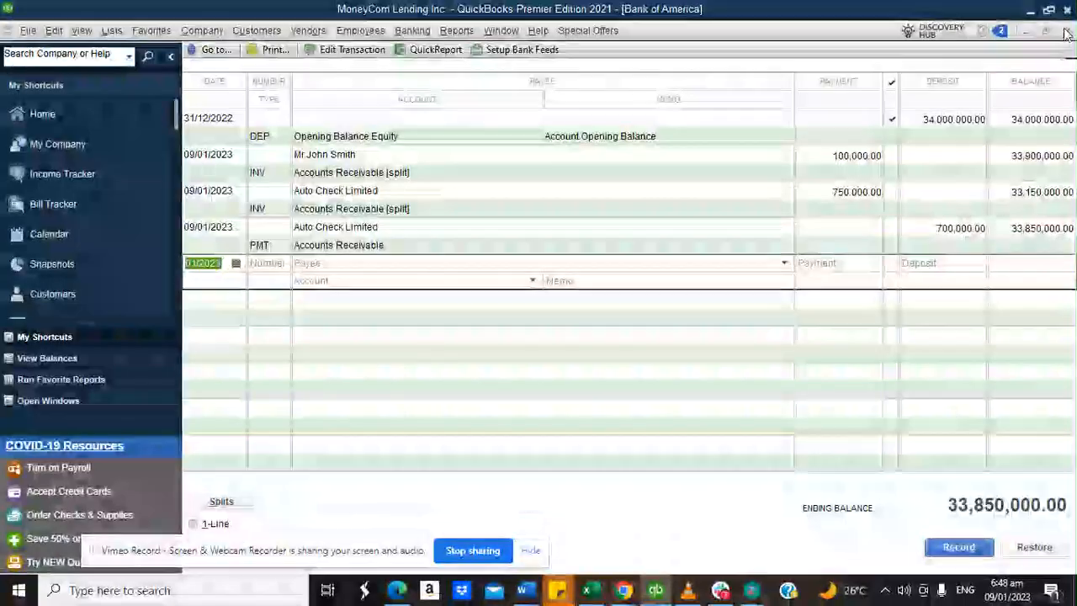
Check the loan settlement item in the browser notepad's task outline and return to QuickBooks.
mouse_move(619, 592)
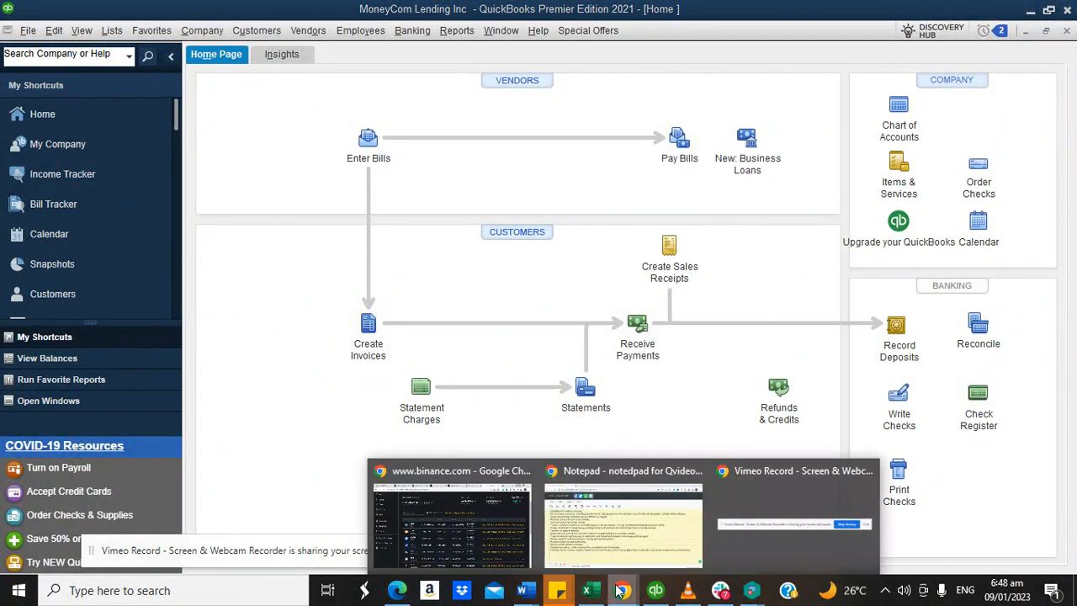
left_click(602, 526)
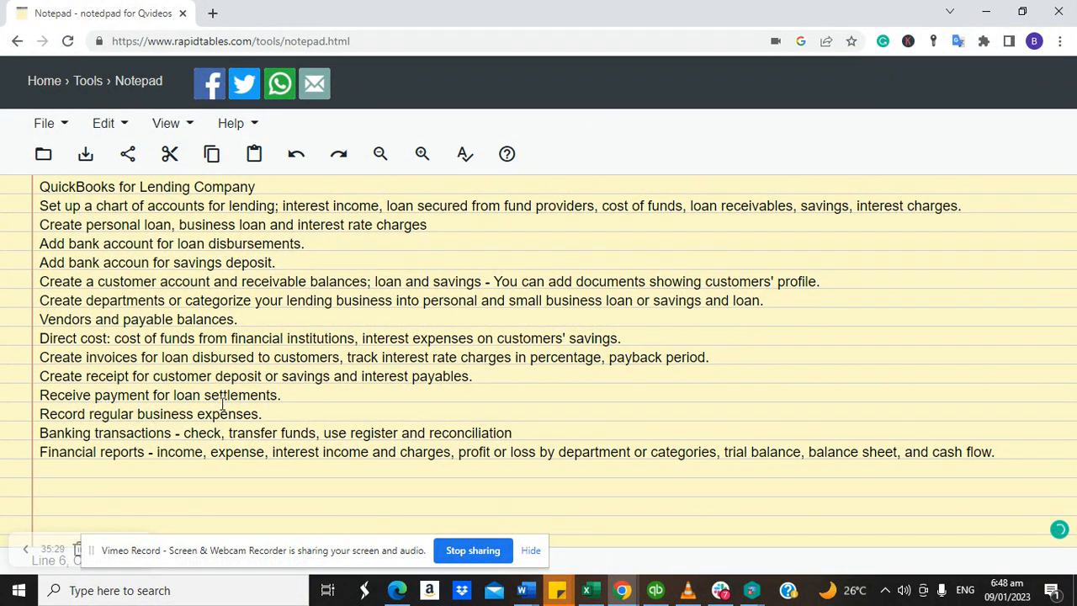
left_click(658, 590)
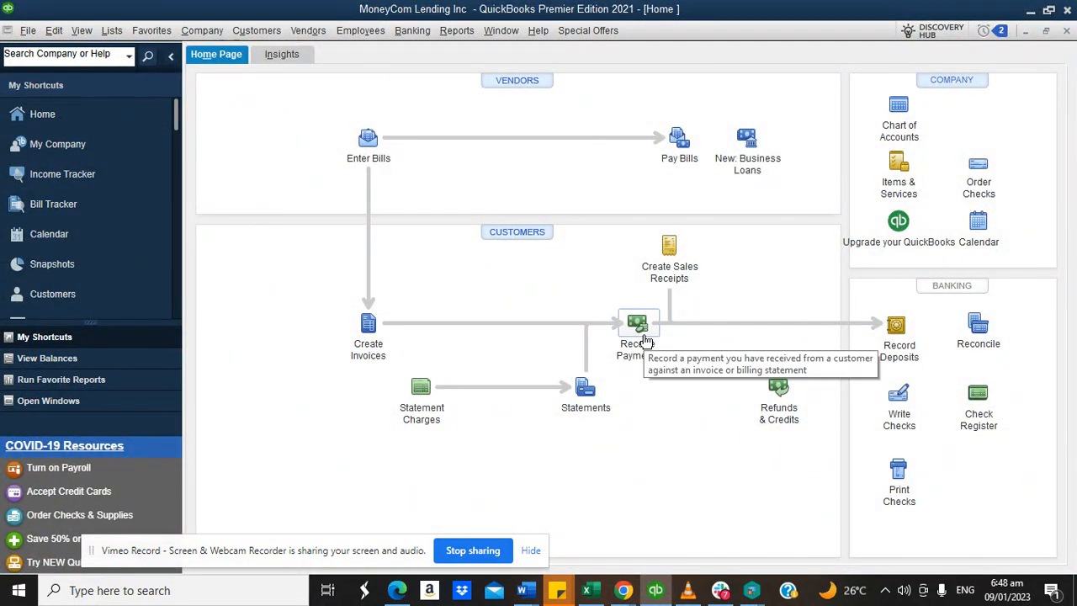
Receive a 105,000 payment from the individual customer against invoice 1 into Bank of America, and save and close it.
left_click(638, 326)
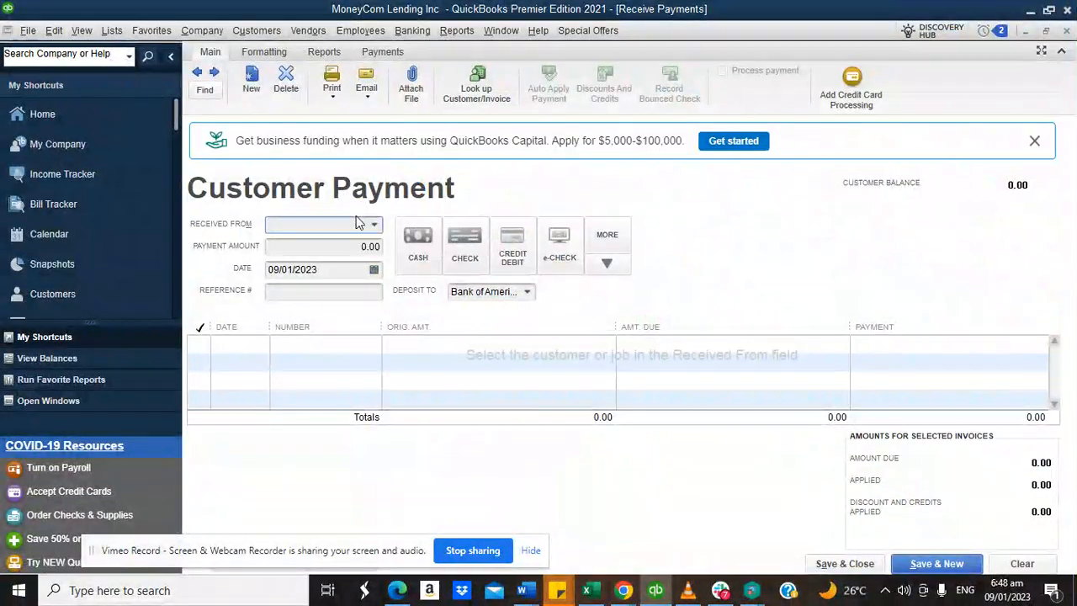
left_click(374, 225)
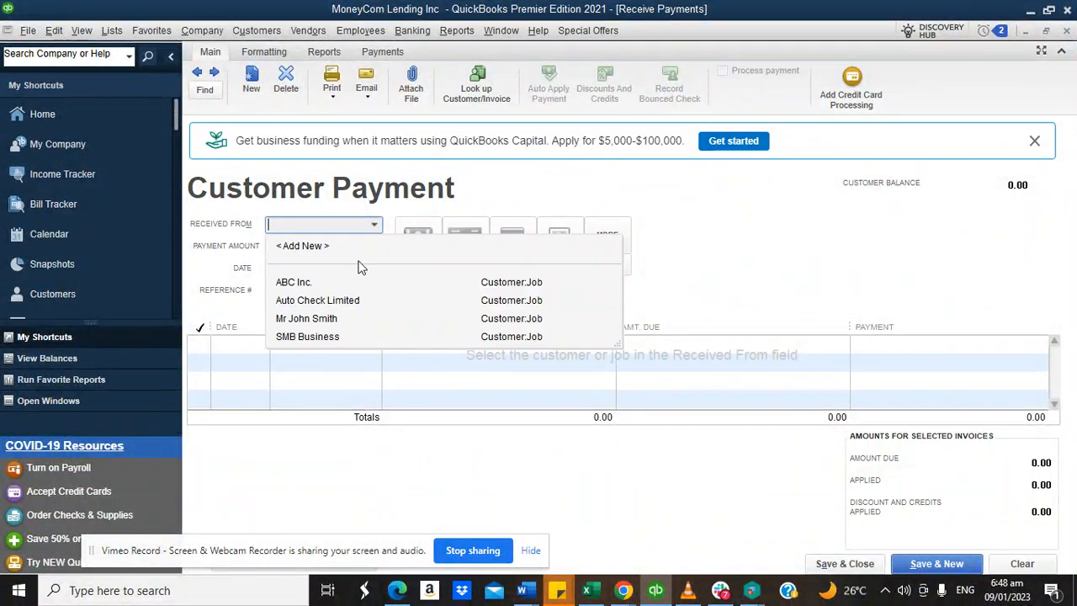
left_click(307, 319)
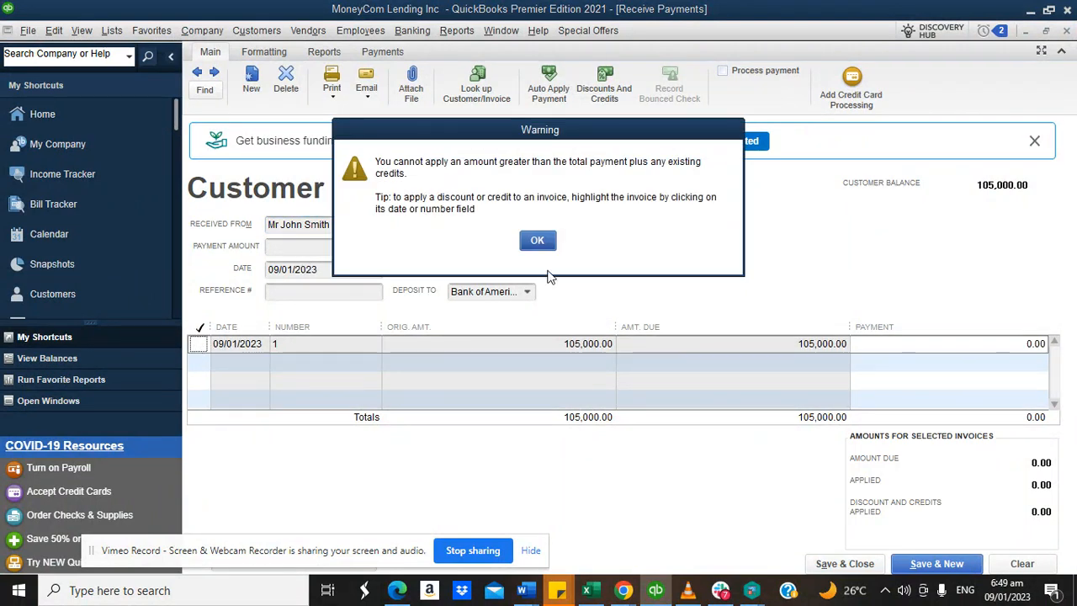
left_click(543, 244)
left_click(343, 245)
type("105000")
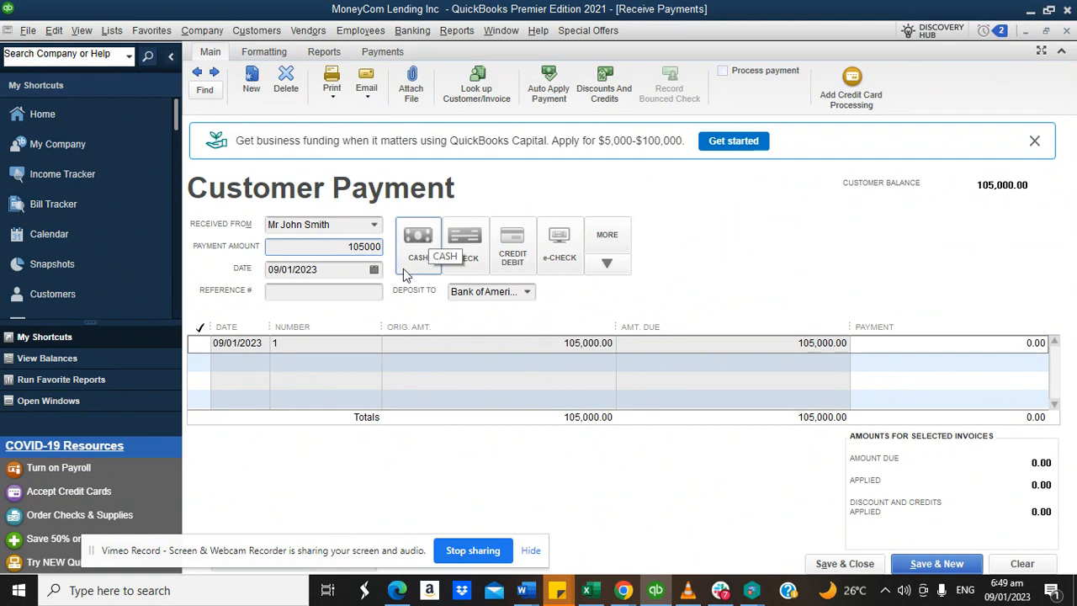
left_click(363, 292)
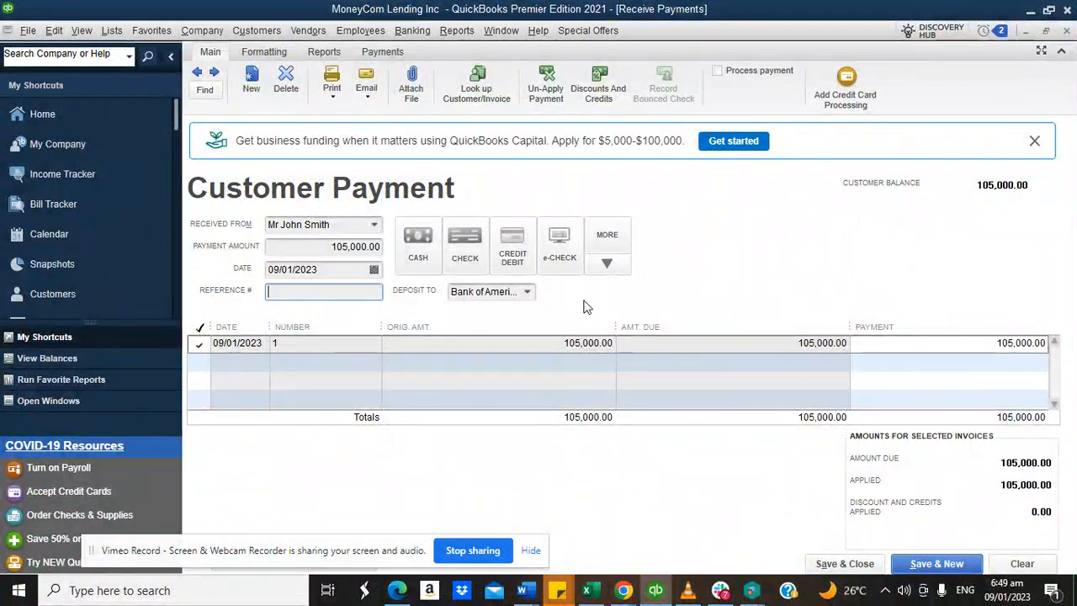
left_click(845, 563)
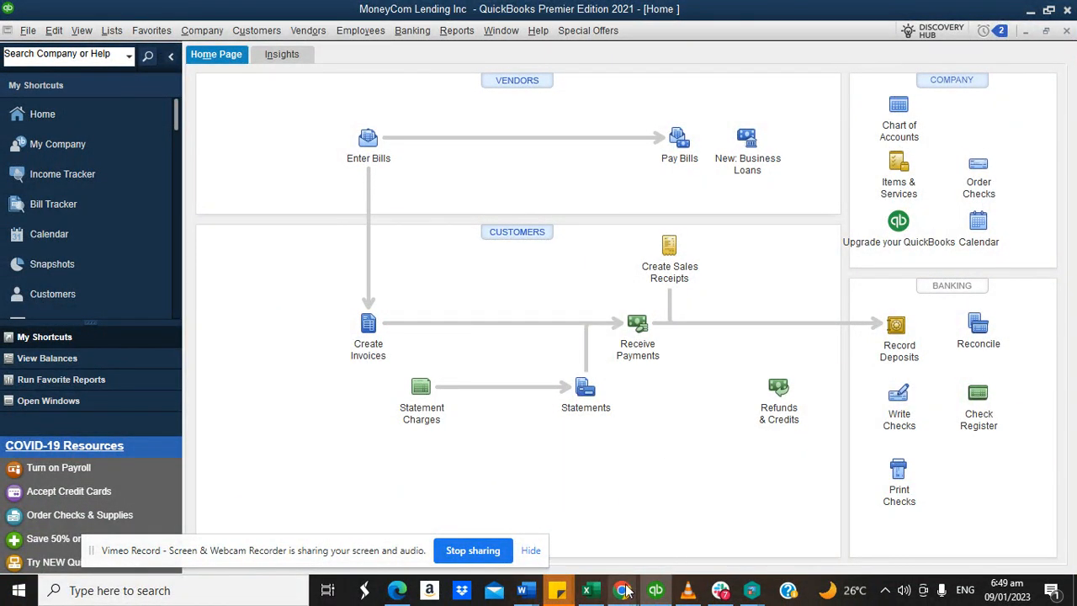
Review the remaining tasks, from regular business expenses onward, in the browser notepad and return to QuickBooks.
mouse_move(624, 590)
left_click(622, 459)
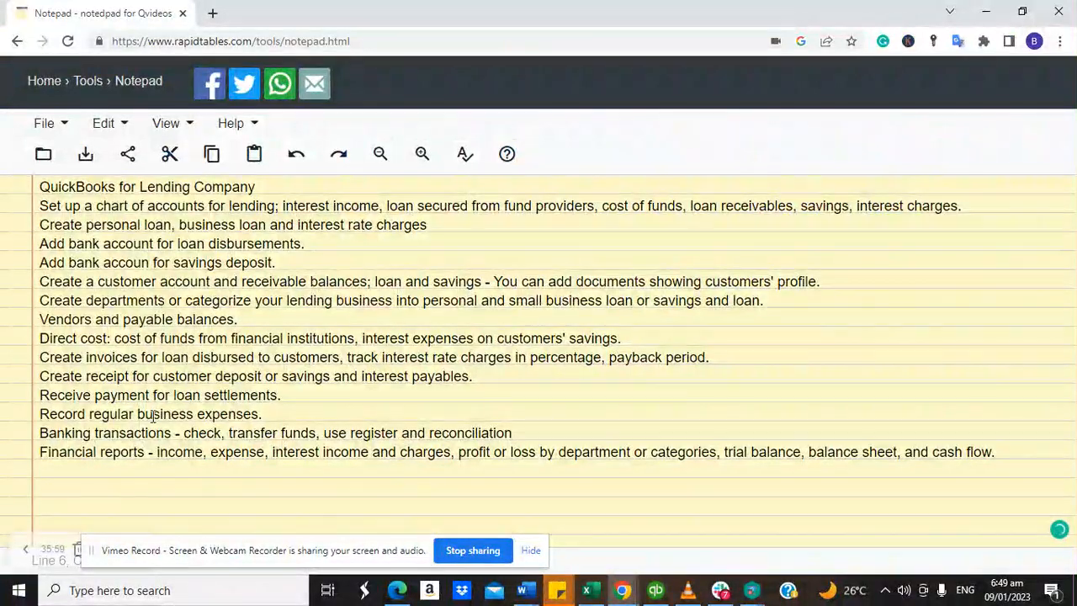
left_click(656, 590)
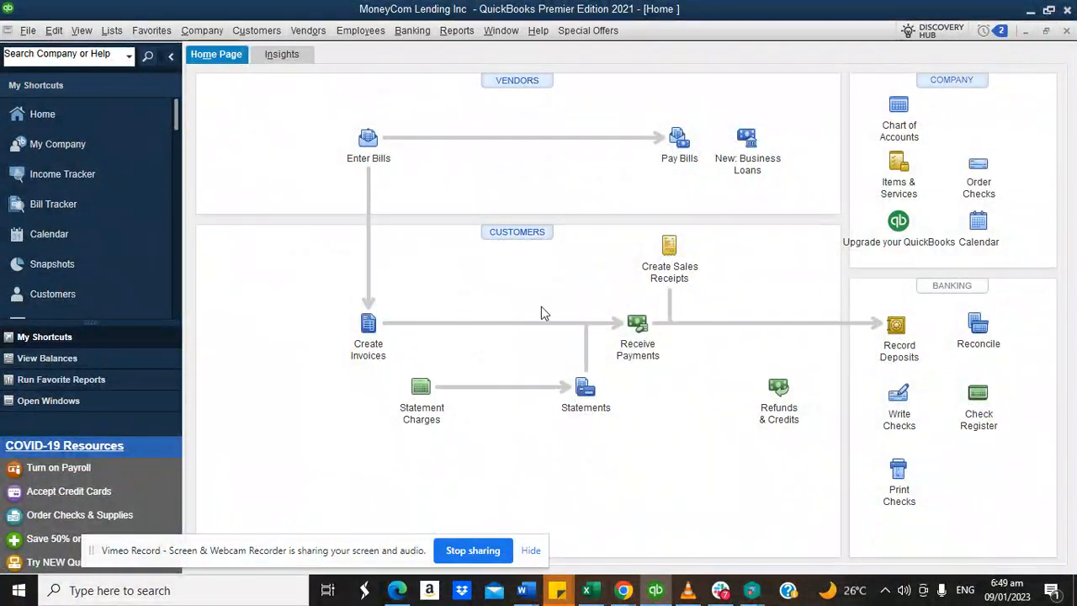
Start a general journal entry with Secured Corporate Bond on the first line and Bank of America on the second.
left_click(202, 34)
left_click(278, 315)
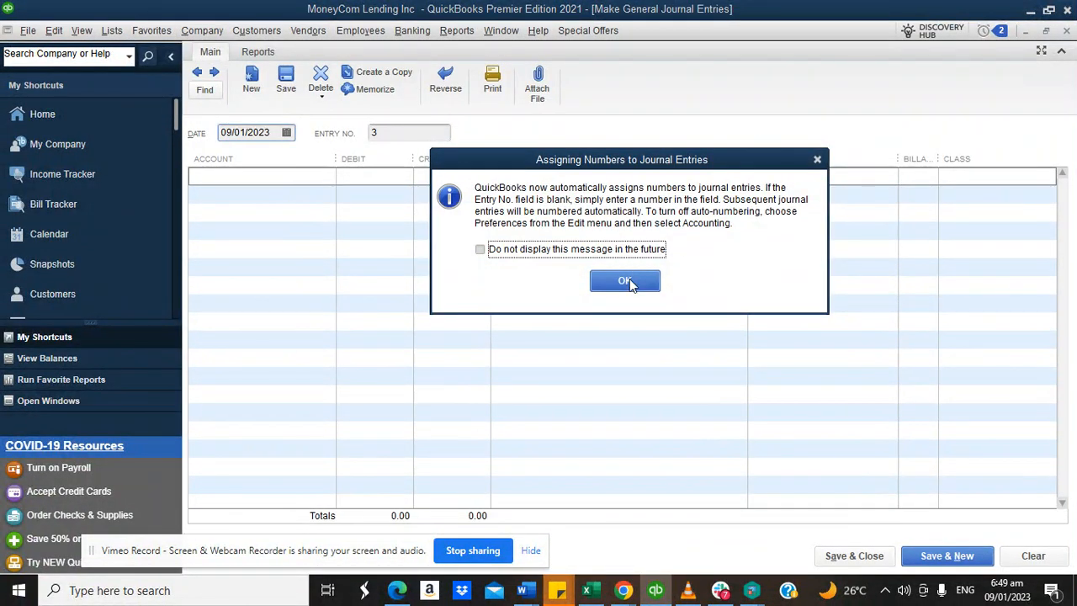
left_click(624, 281)
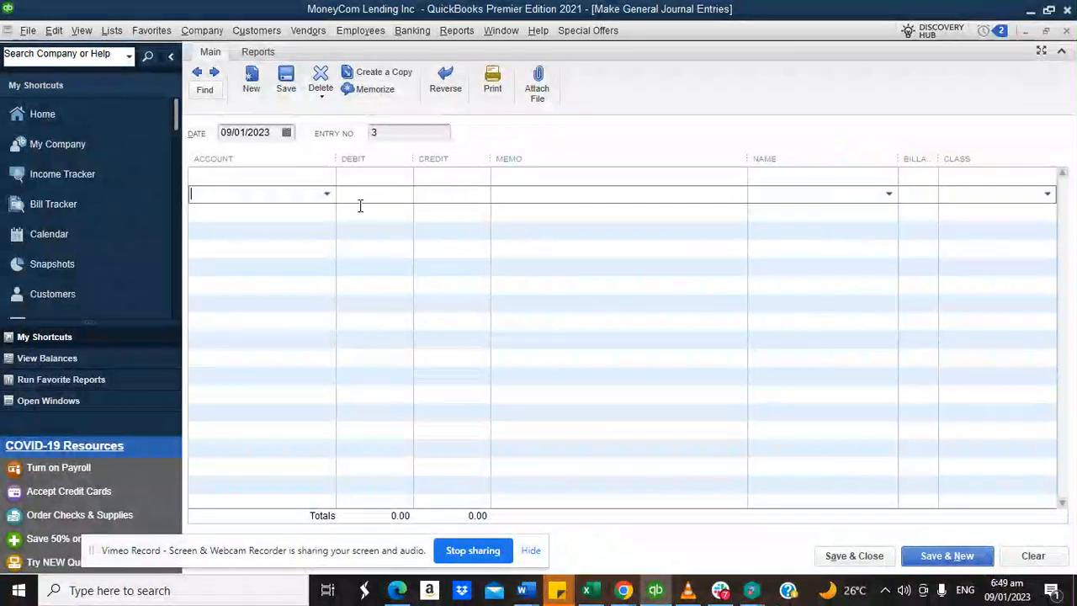
type("Secured Corporate Bond")
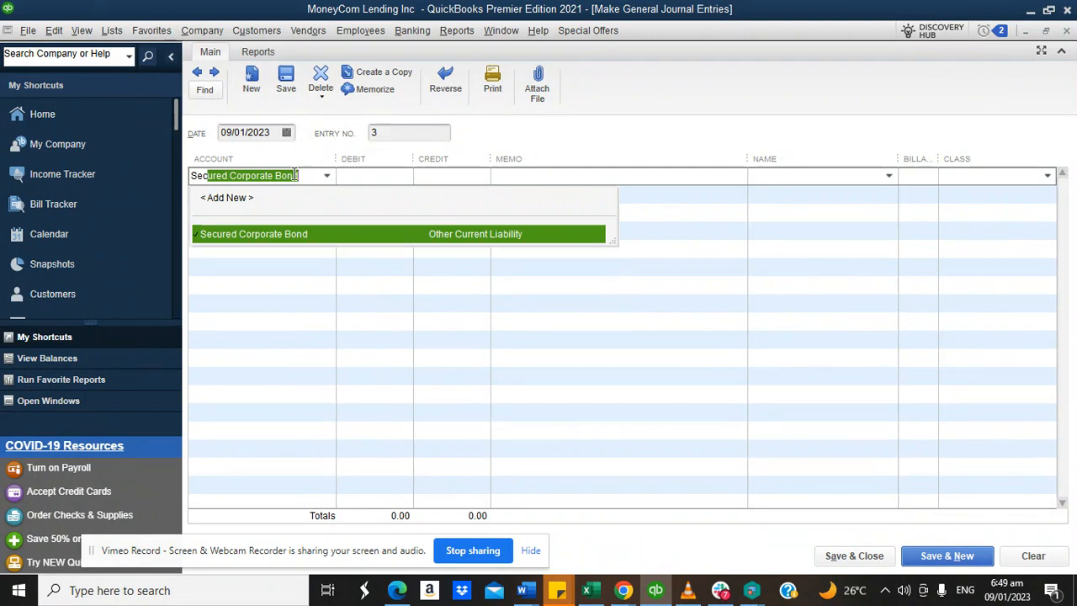
left_click(272, 234)
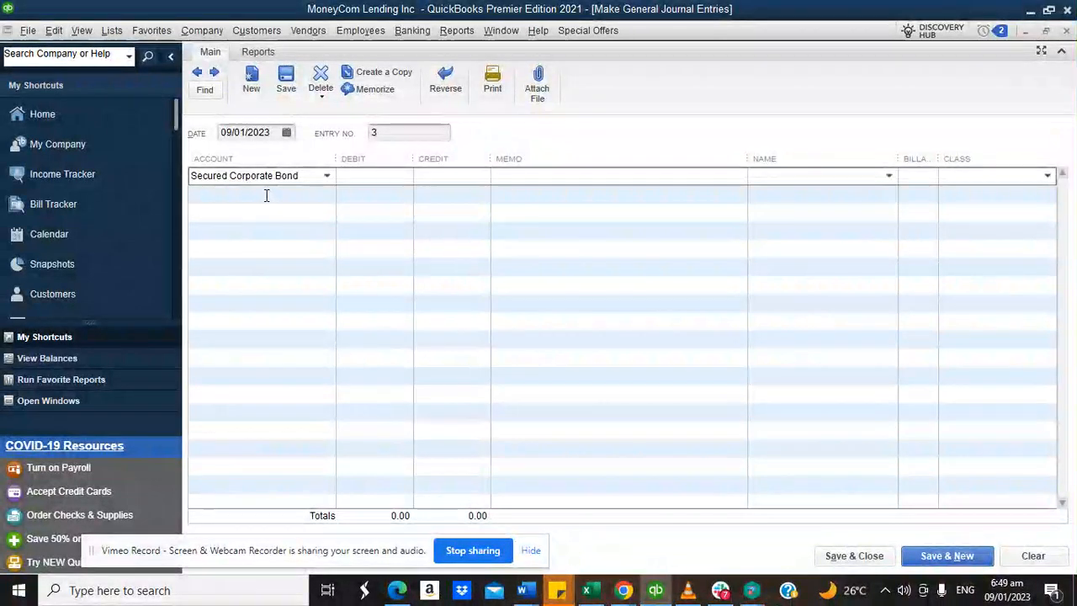
left_click(266, 195)
type("Bank of America")
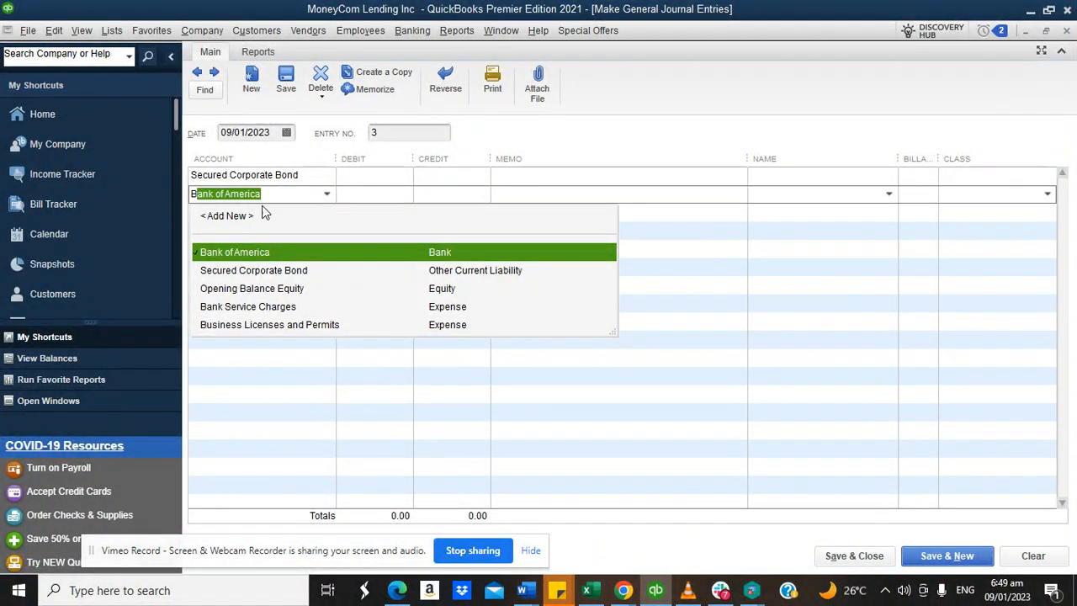
left_click(260, 251)
Credit 50,000,000 to Secured Corporate Bond and debit 50,000,000 to Bank of America.
left_click(357, 177)
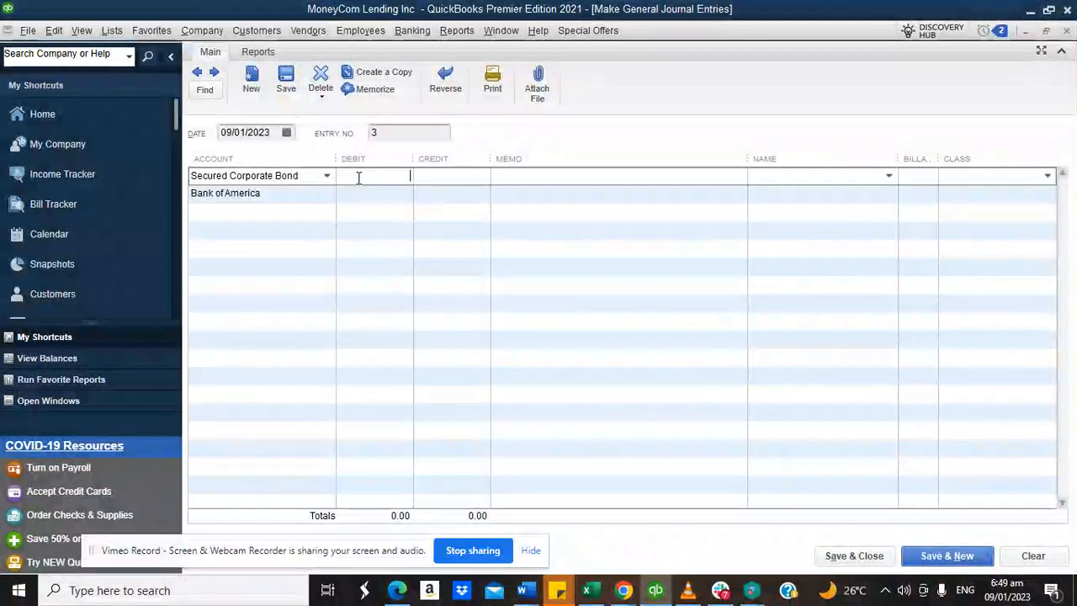
left_click(421, 179)
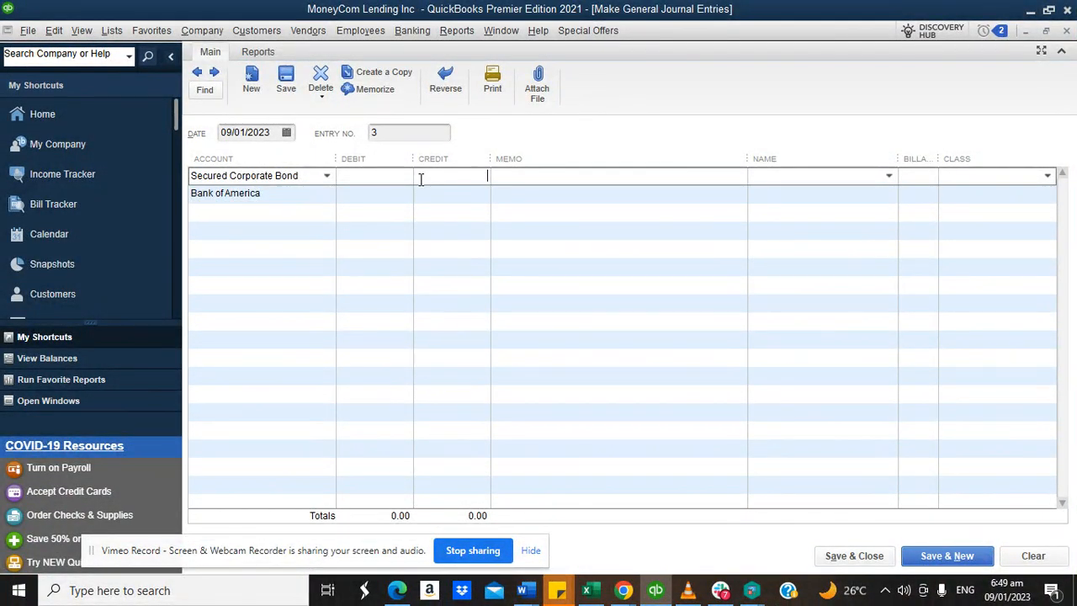
type("5000000")
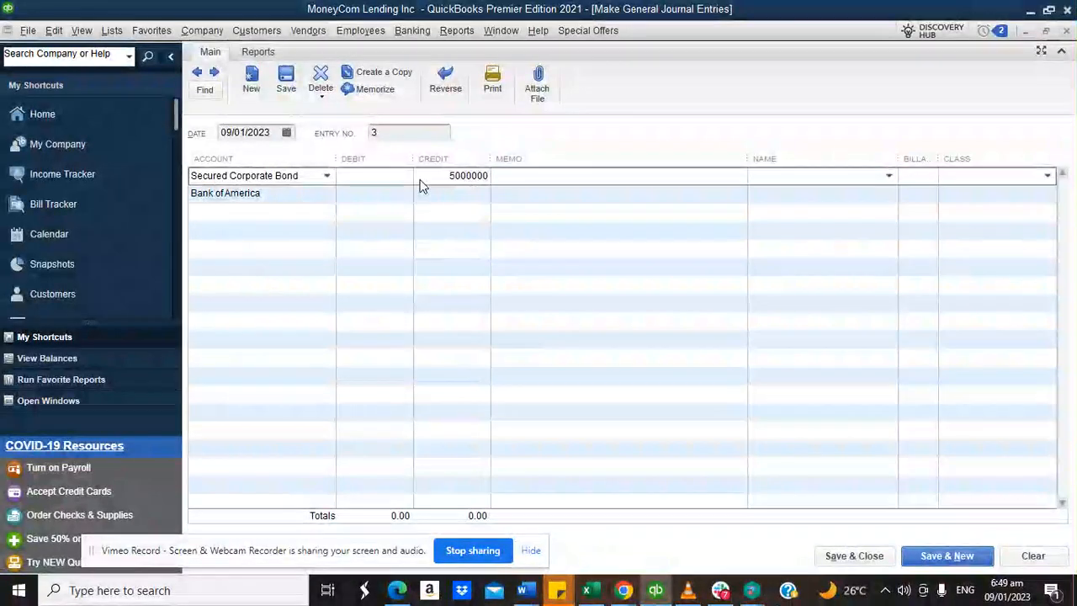
left_click(513, 180)
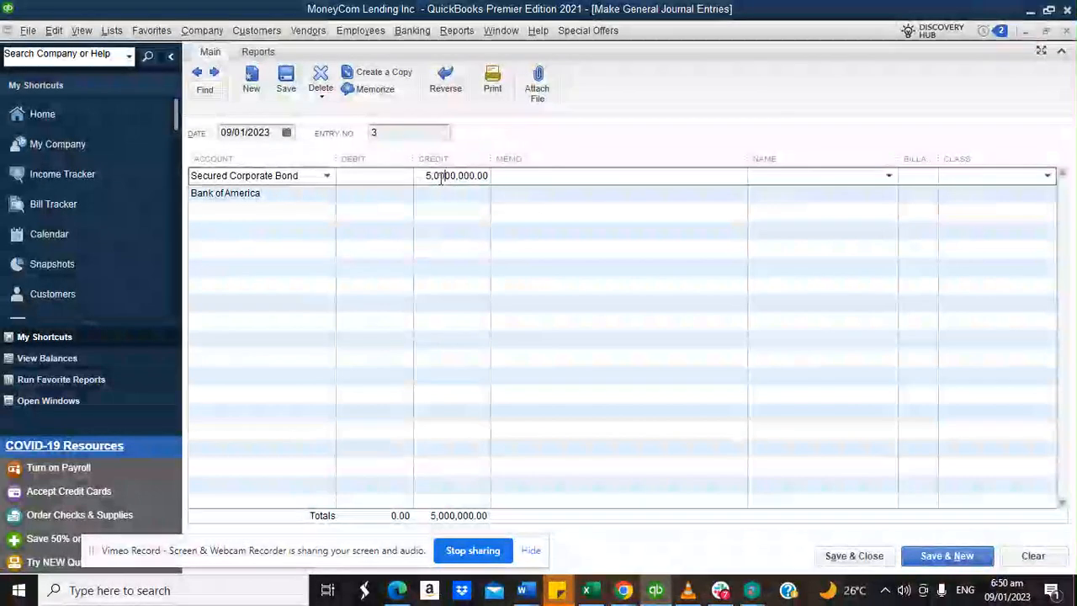
left_click(387, 194)
type("5000000")
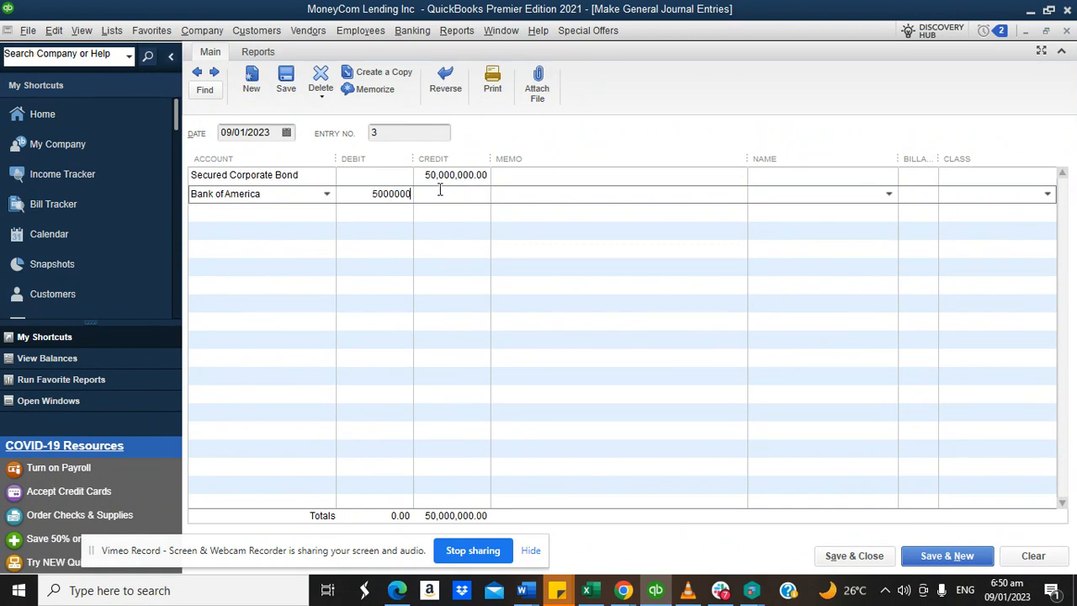
left_click(500, 176)
left_click(367, 193)
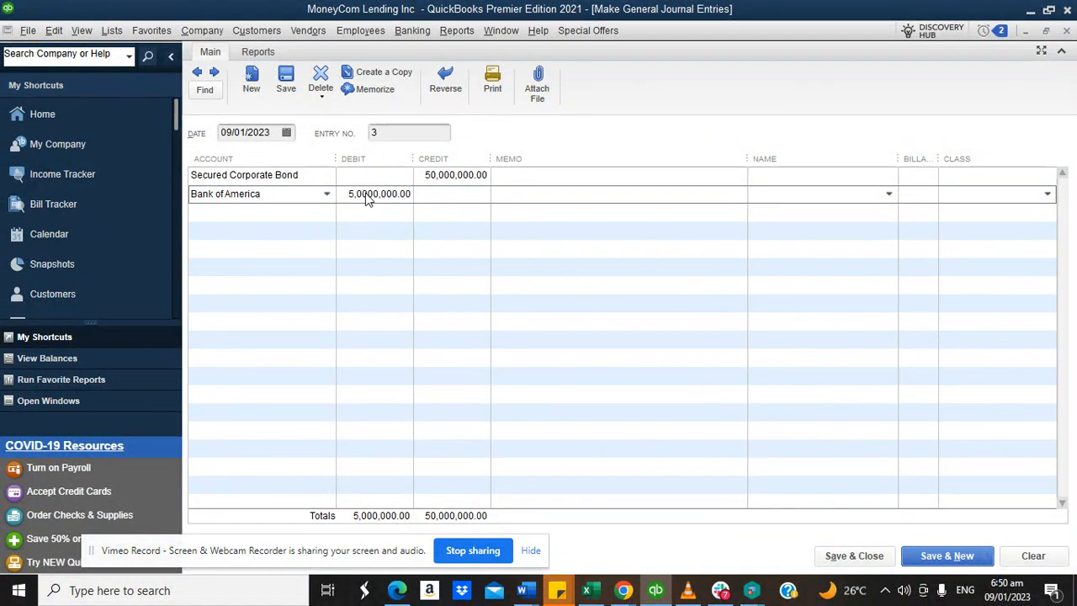
type("0")
Assign MoneyWell Finance as the name on the Secured Corporate Bond line, leaving its class blank.
left_click(752, 175)
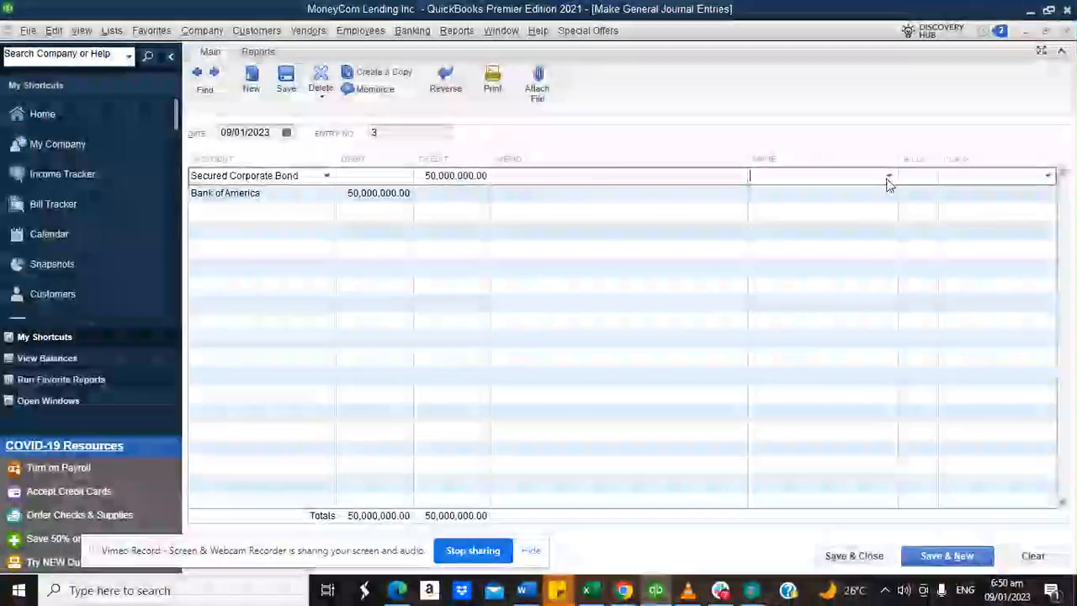
left_click(889, 176)
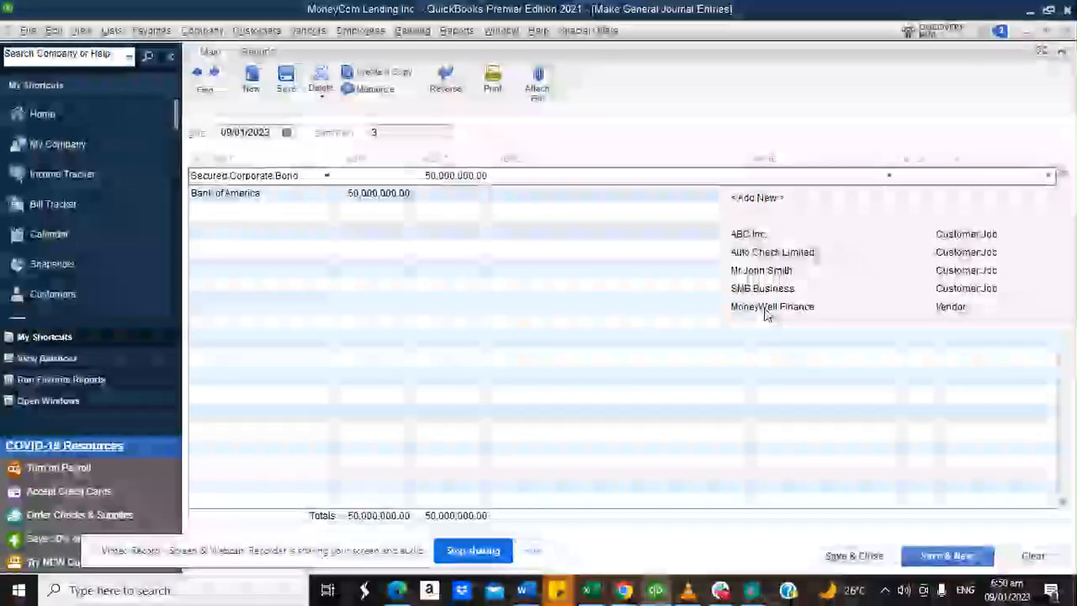
left_click(766, 308)
left_click(1047, 177)
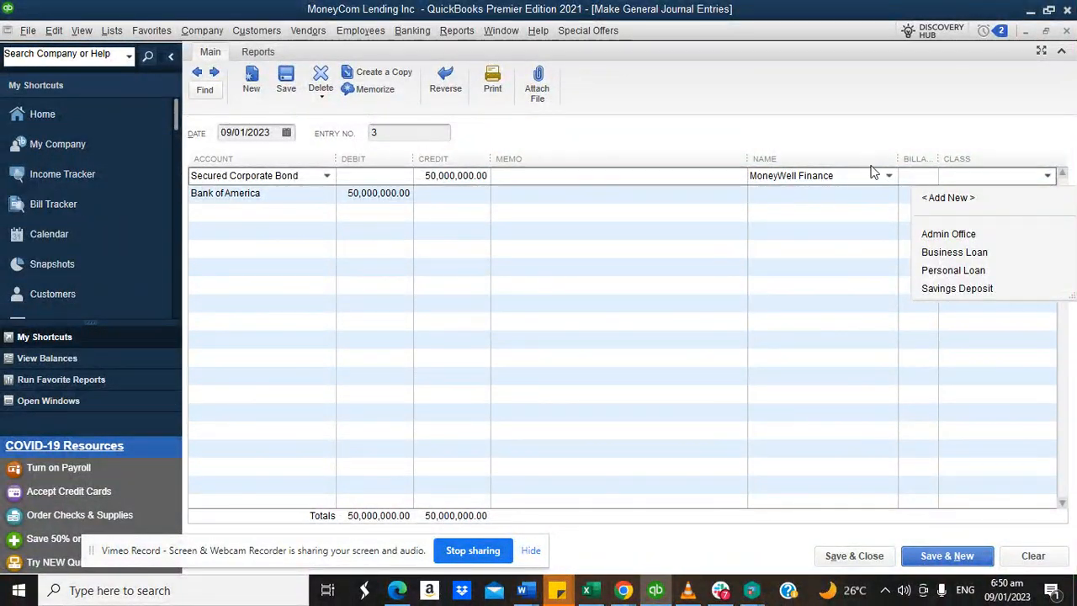
left_click(684, 147)
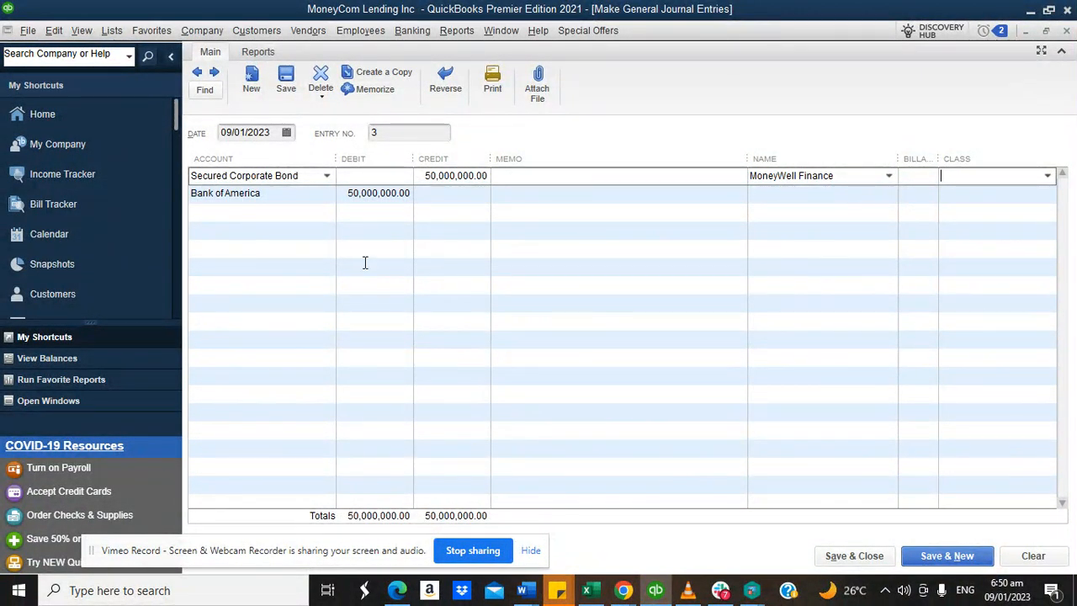
Add a Cost of Funds line to the journal entry with a debit of 5,000,000.
left_click(303, 212)
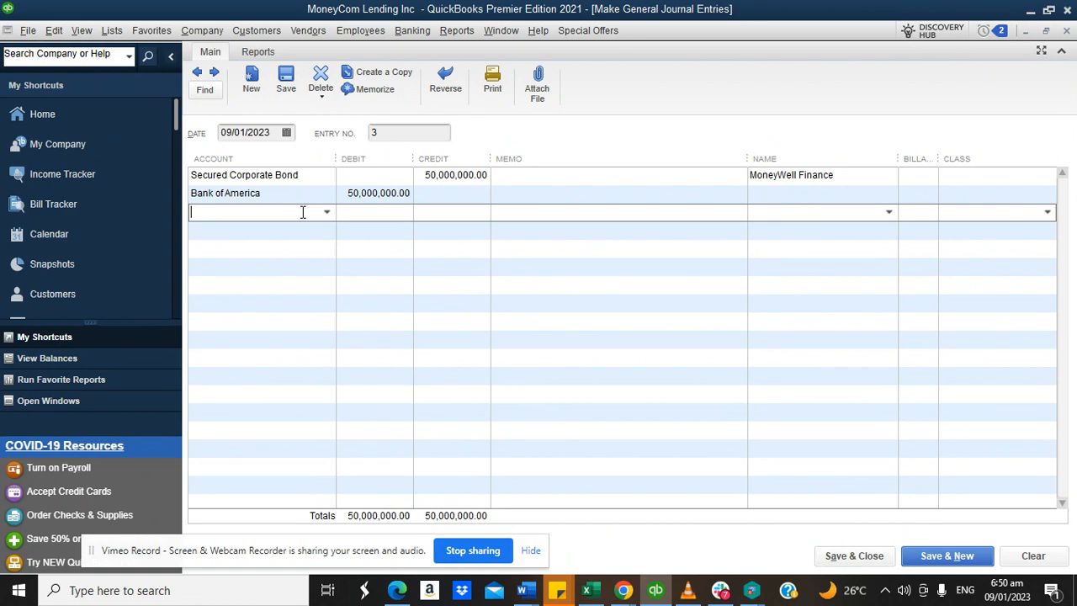
type("Cost of Funds")
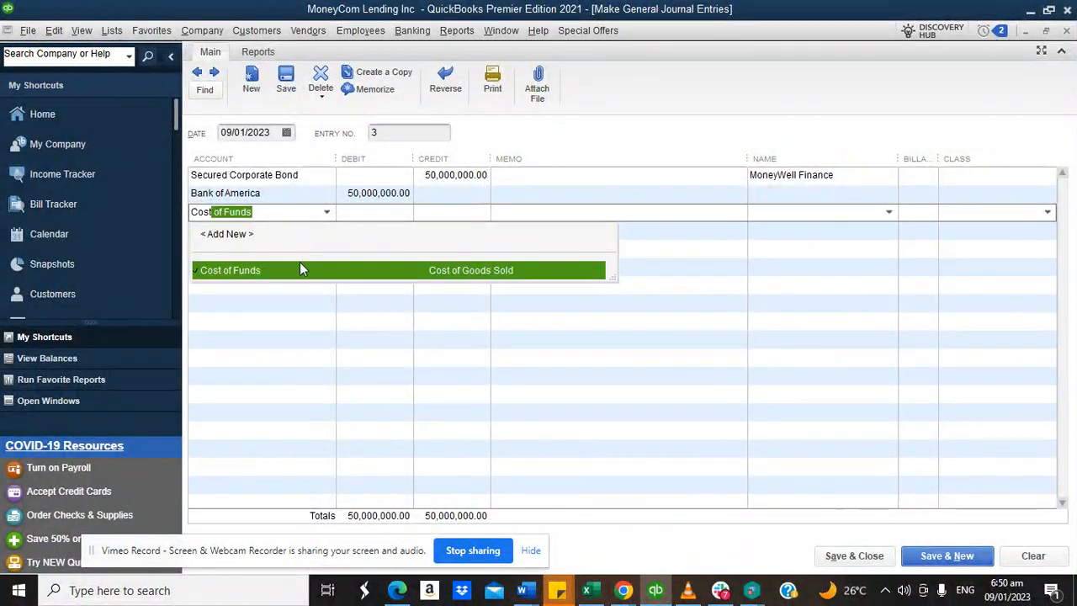
left_click(275, 269)
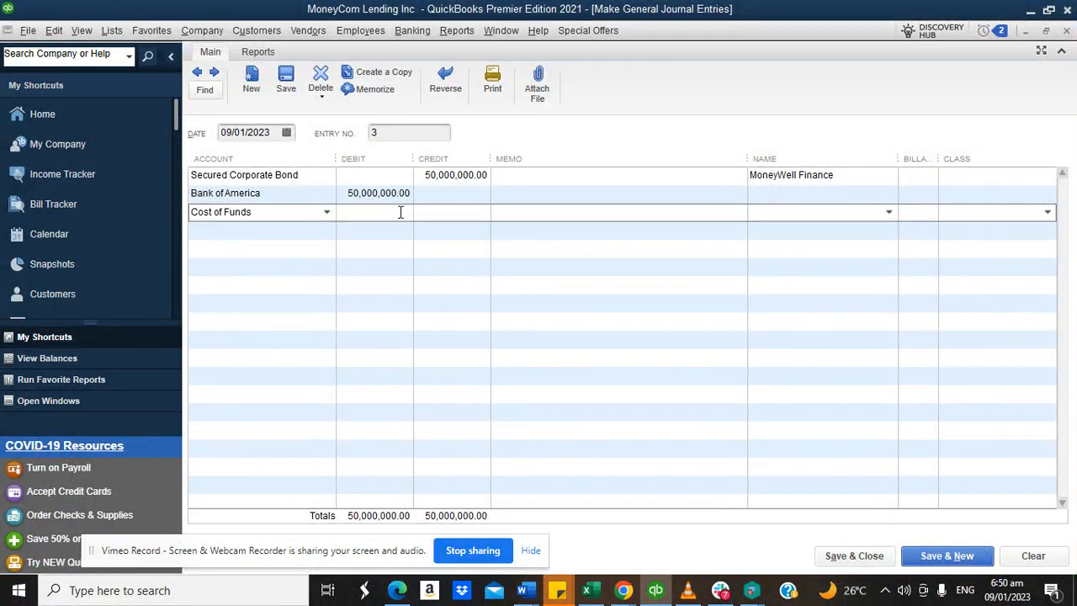
type("5000000")
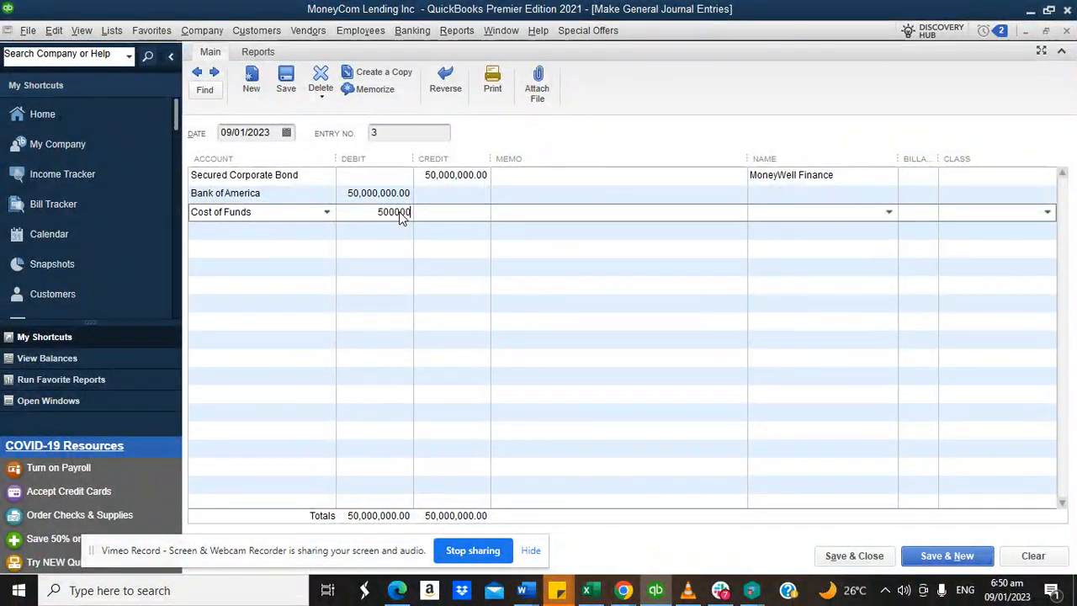
left_click(441, 205)
Set the Secured Corporate Bond credit to 55,000,000, and save and close the journal entry without assigning classes.
left_click_drag(434, 176, 427, 175)
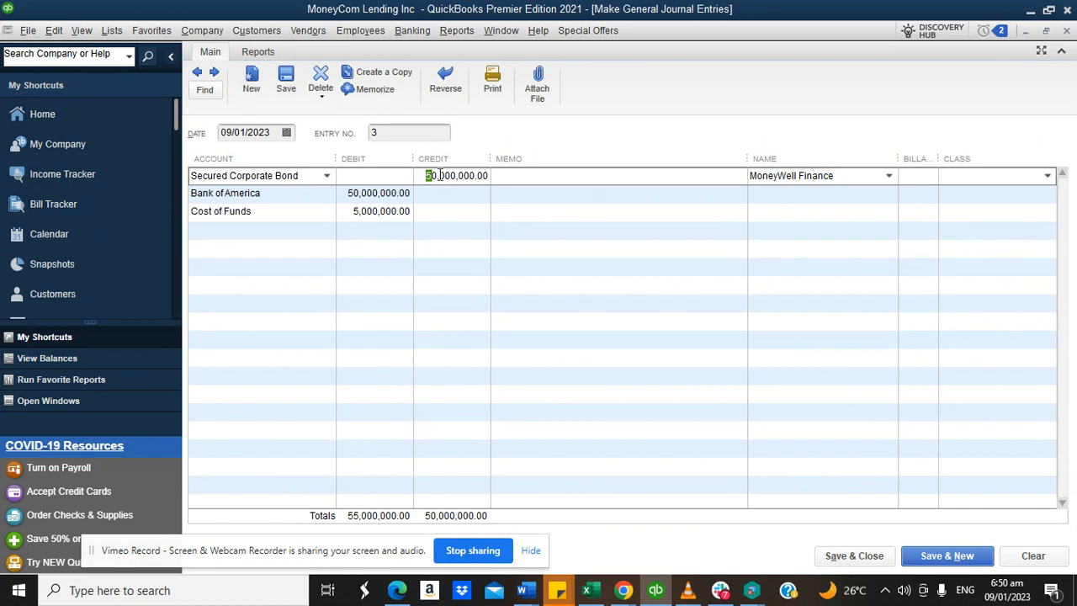
type("55")
left_click(529, 175)
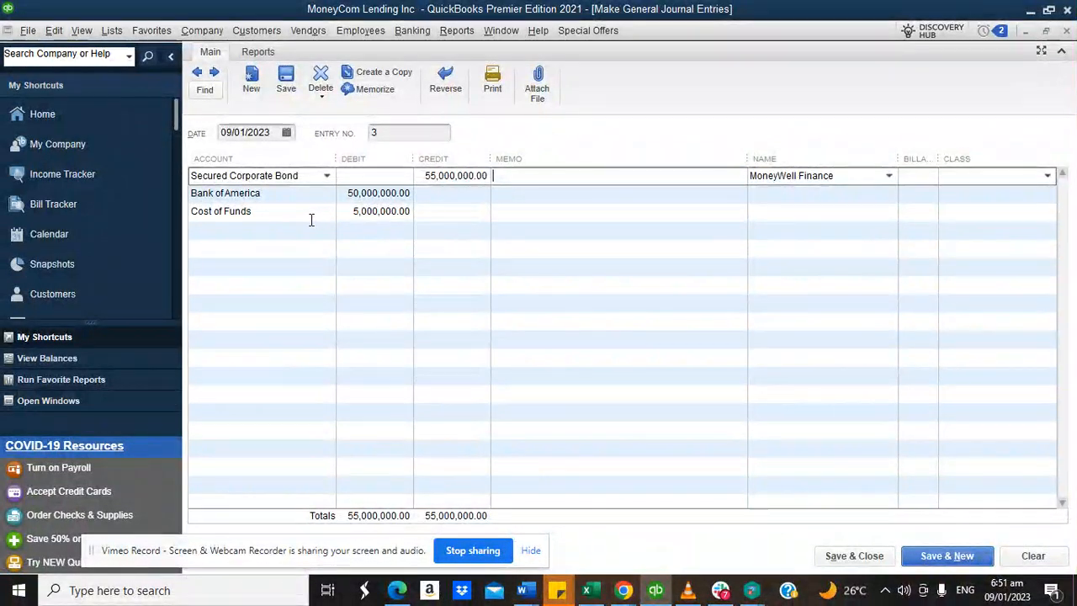
left_click(851, 564)
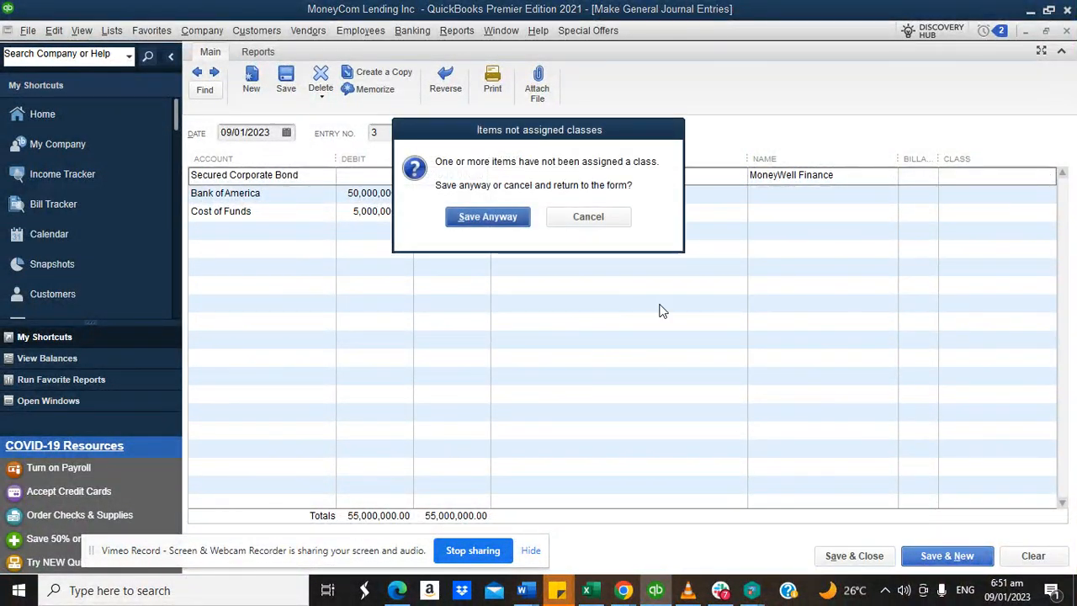
left_click(504, 217)
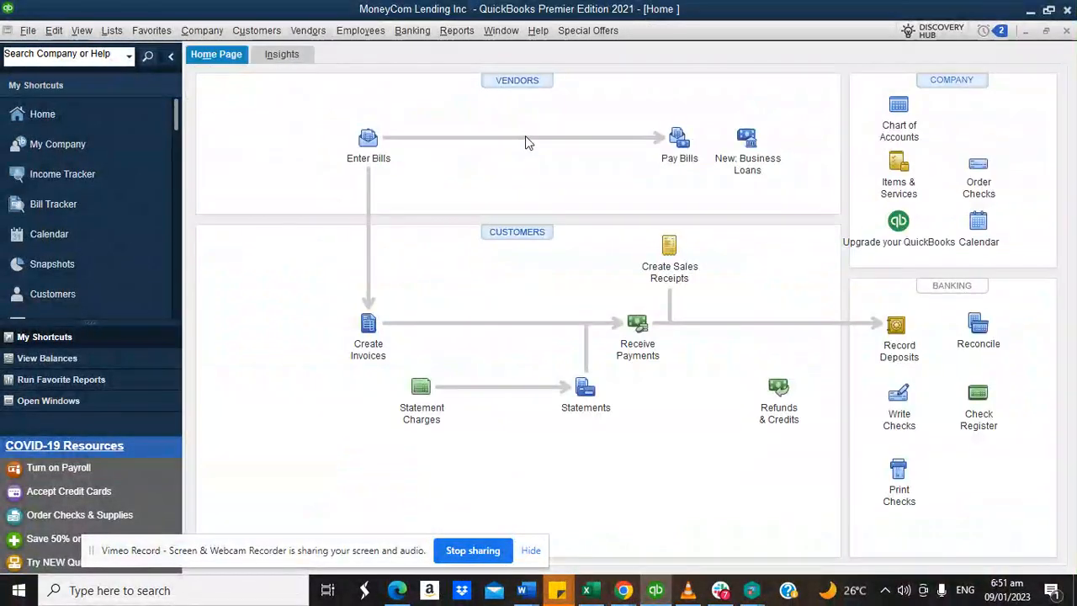
Examine income and cost of funds in the standard Profit & Loss report for all dates, and close it without memorizing.
left_click(460, 34)
mouse_move(497, 154)
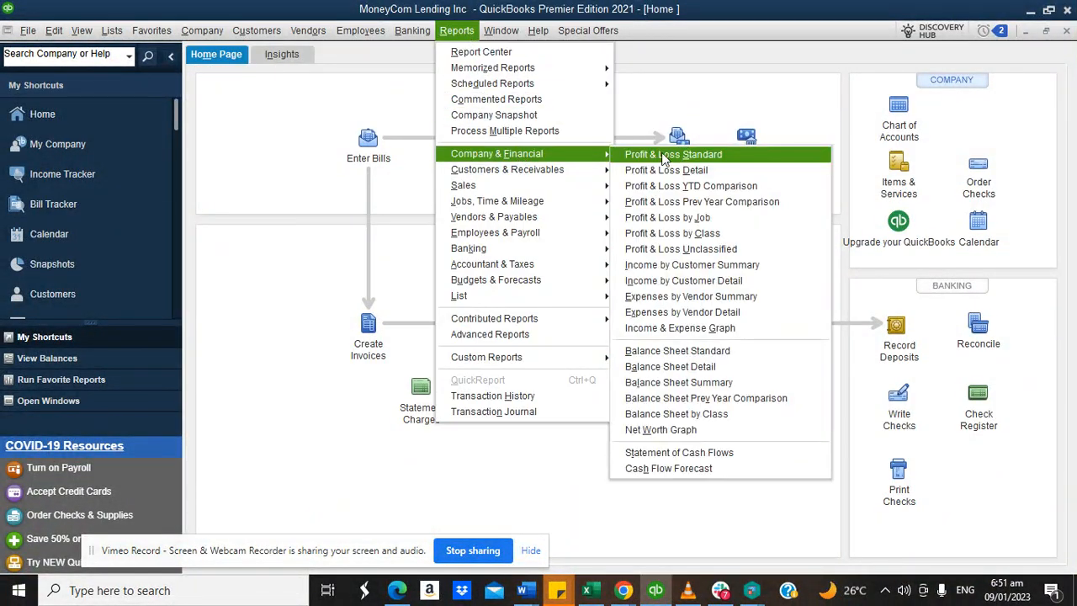
left_click(674, 154)
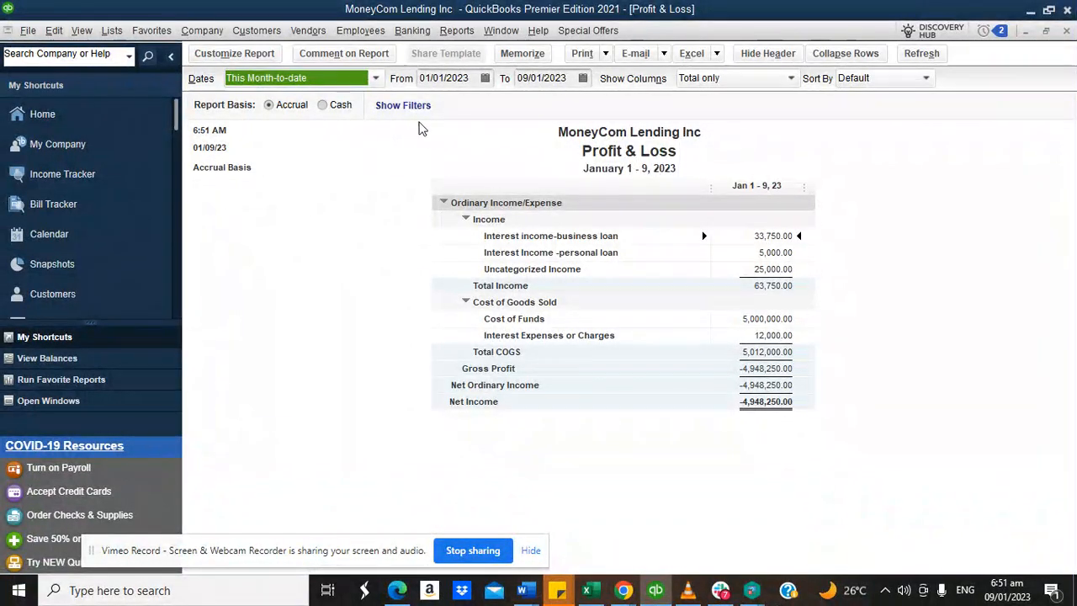
left_click(377, 78)
left_click(319, 102)
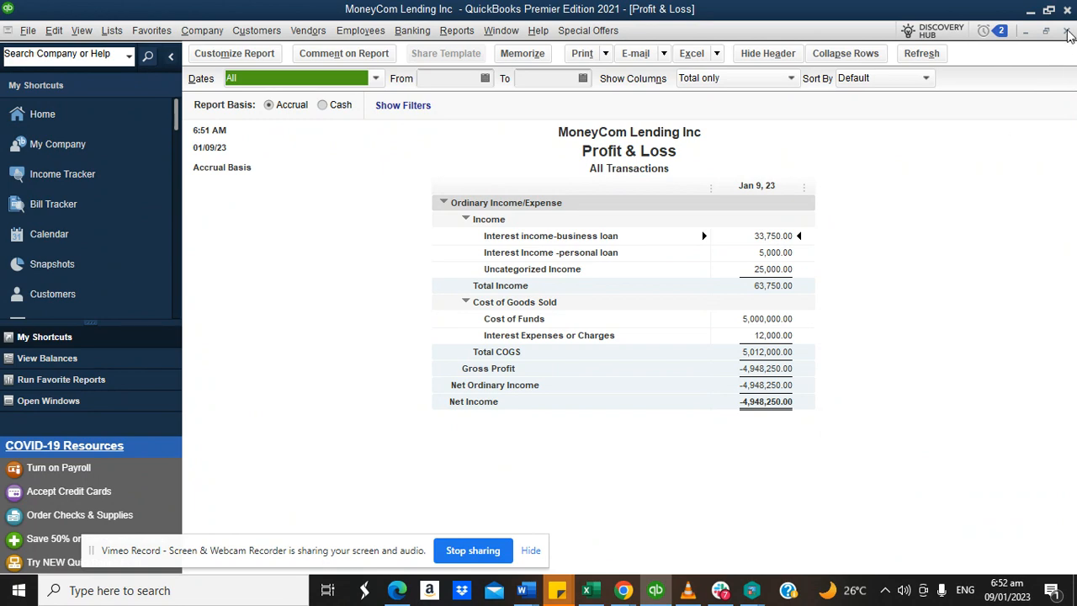
left_click(1067, 31)
left_click(633, 275)
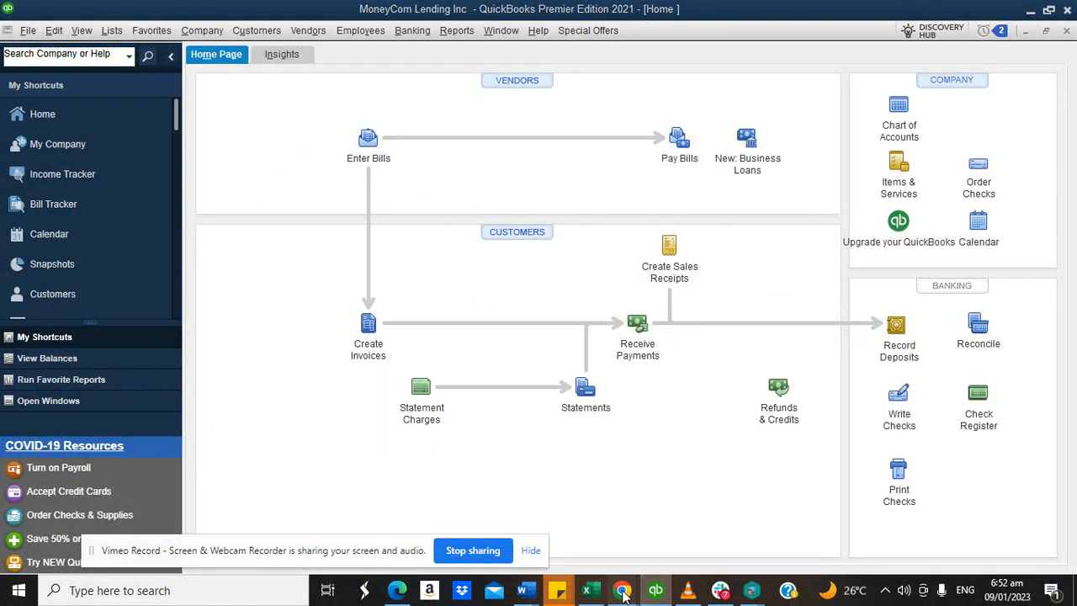
Check the banking transactions item in the browser notepad's task outline and return to QuickBooks.
mouse_move(625, 589)
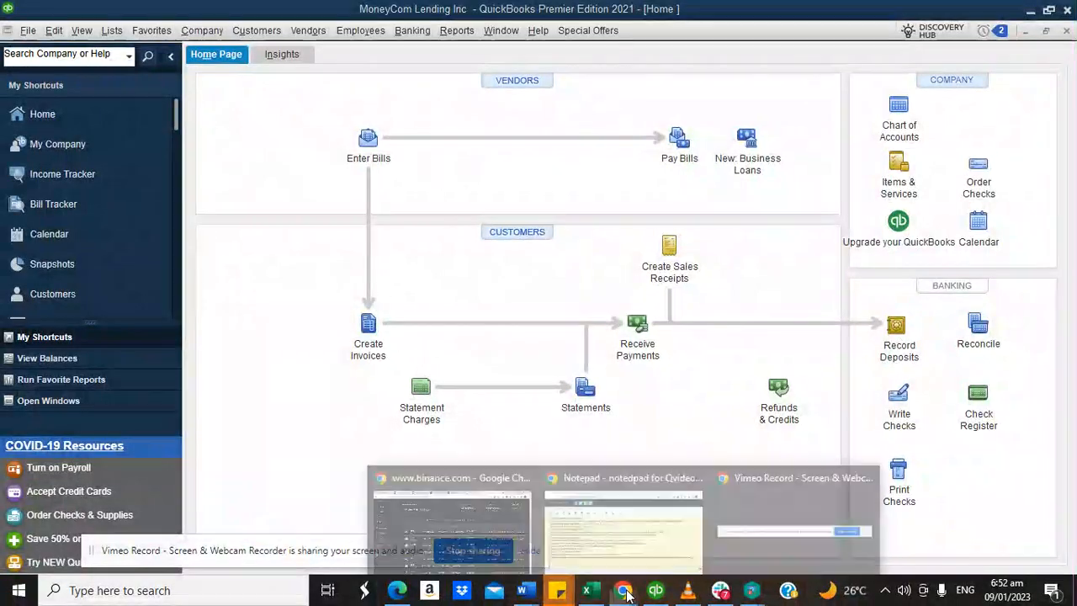
left_click(624, 513)
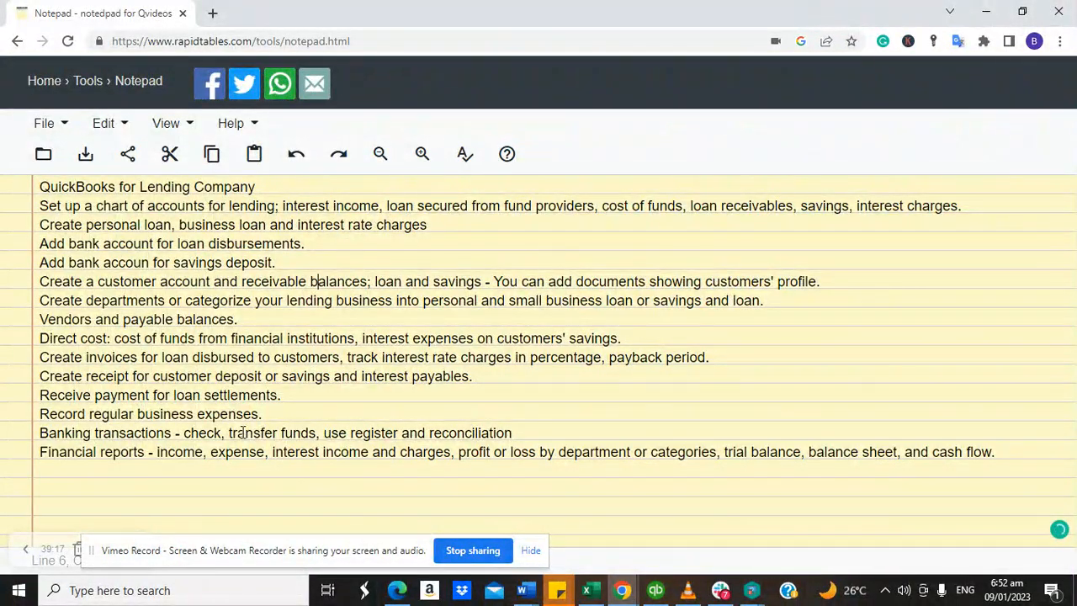
left_click(656, 590)
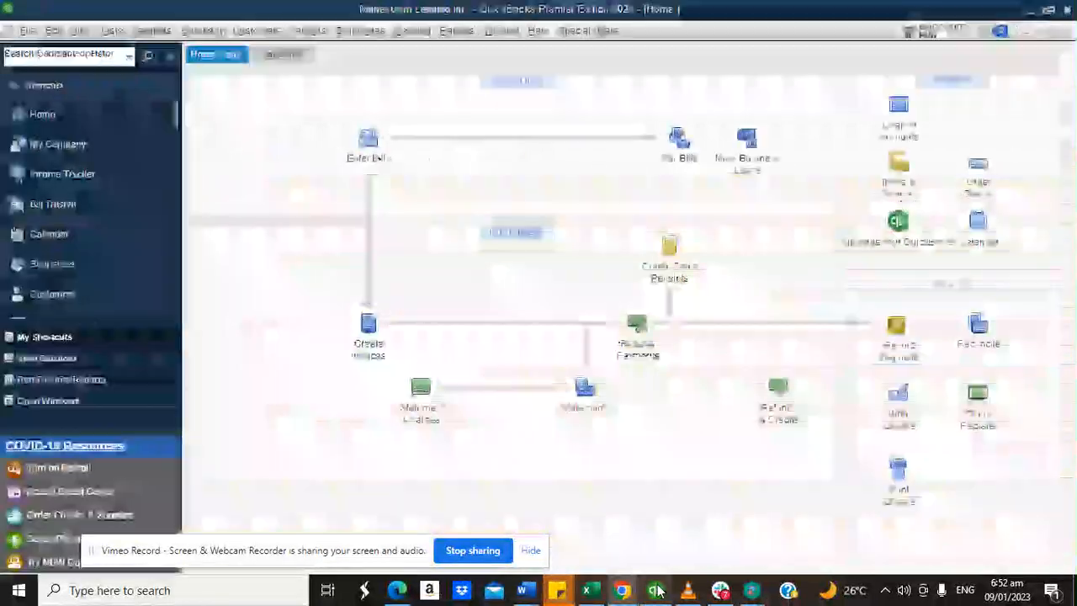
Open the Bank of America register to examine the MoneyWell Finance journal deposit.
left_click(412, 30)
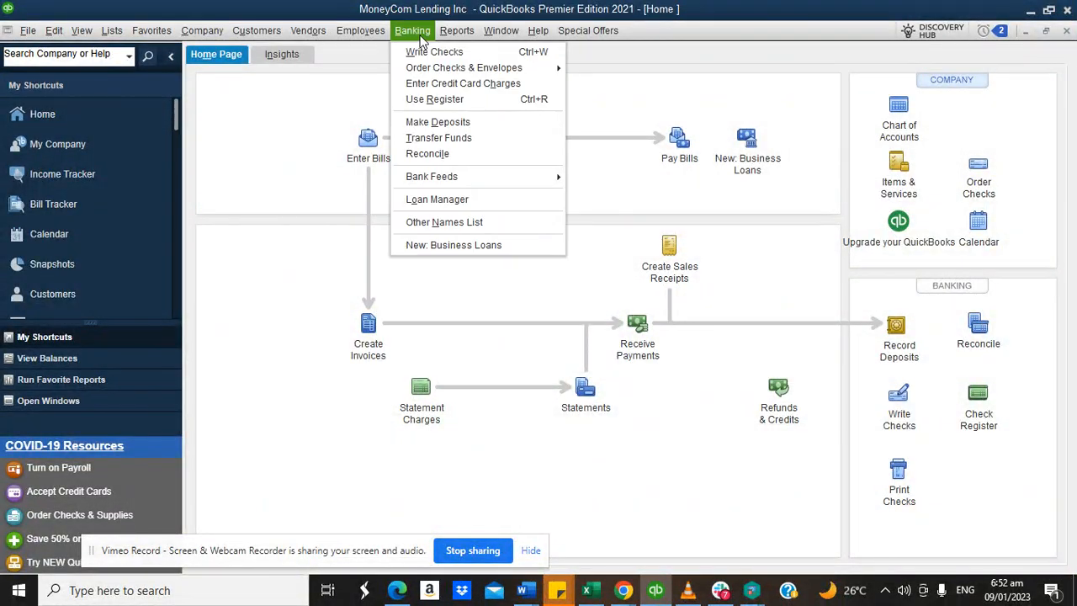
left_click(449, 99)
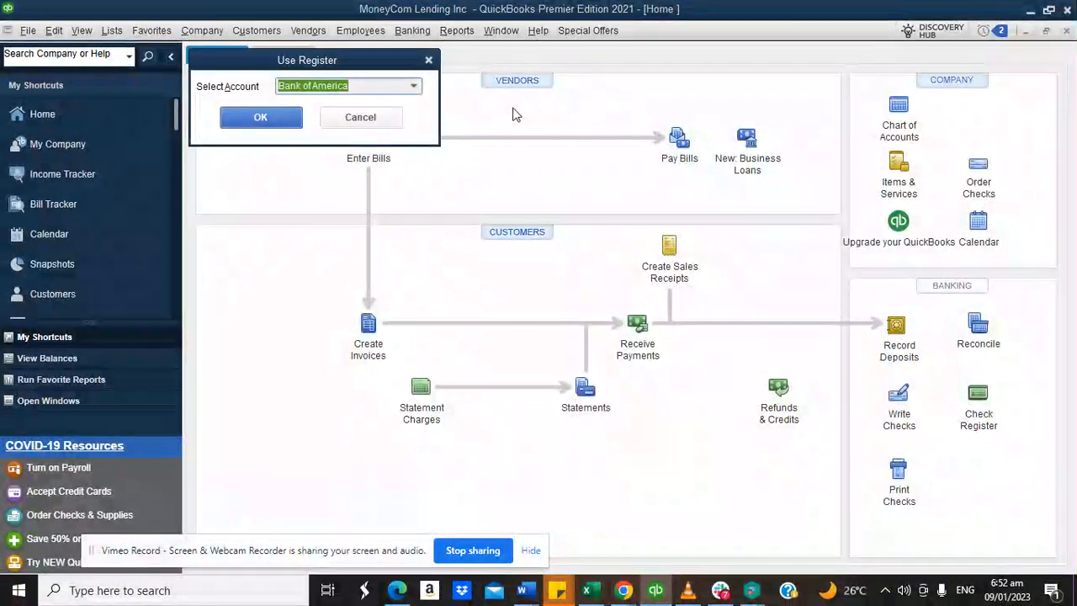
left_click(263, 117)
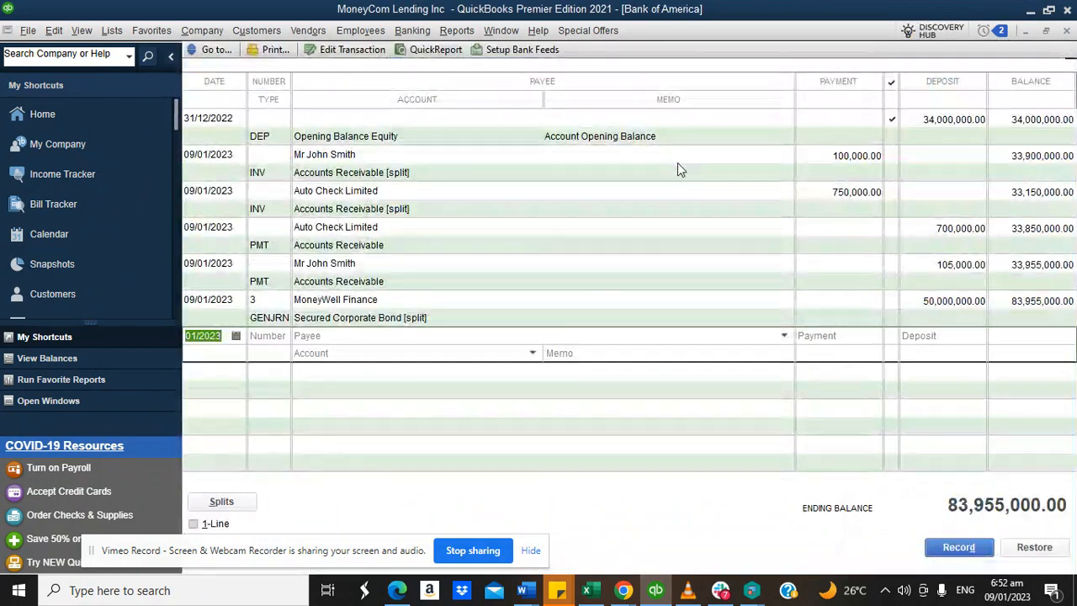
Check which bank accounts are available in the Write Checks form, and return to the home page.
left_click(79, 106)
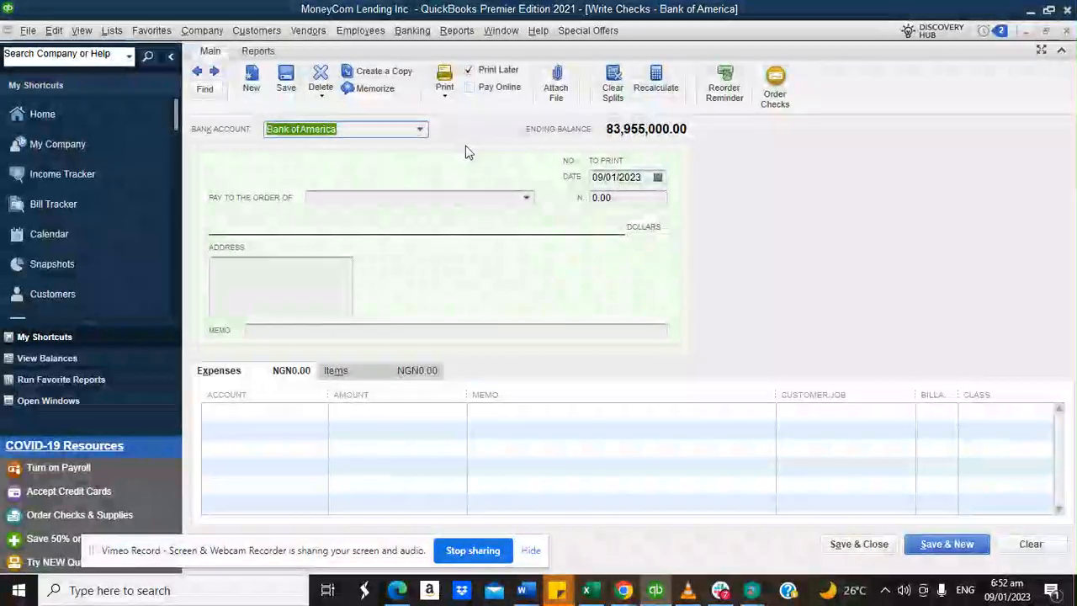
left_click(420, 130)
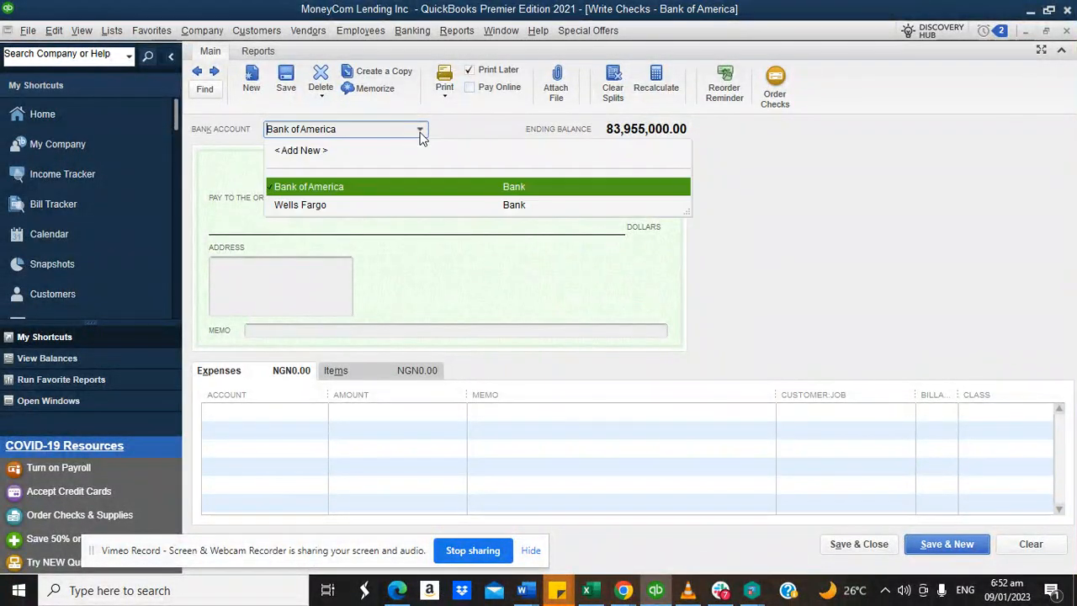
left_click(67, 117)
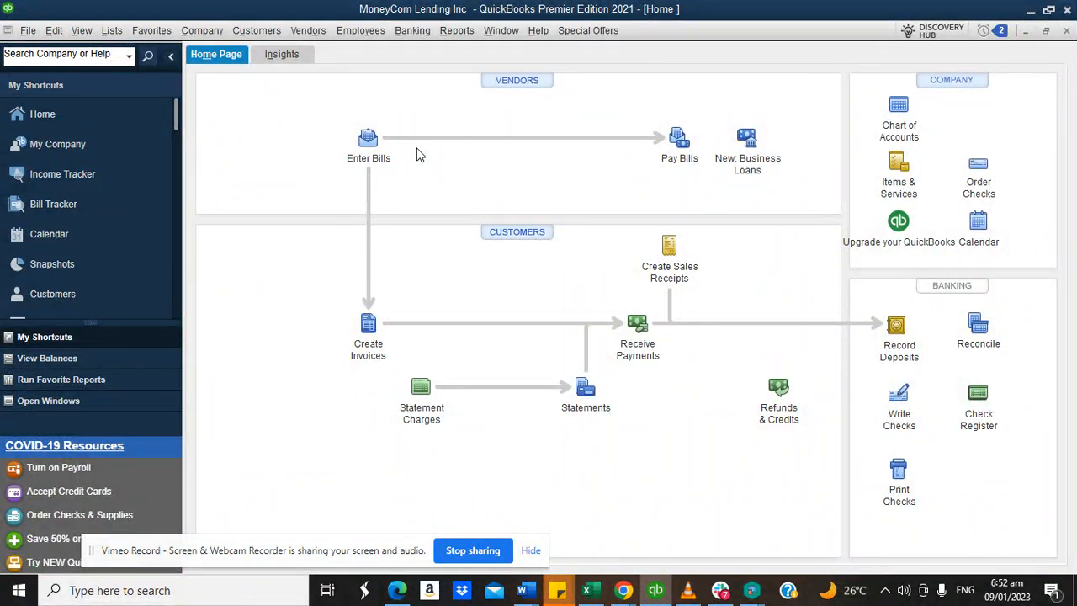
Start a transfer of funds from Bank of America to Wells Fargo.
left_click(412, 31)
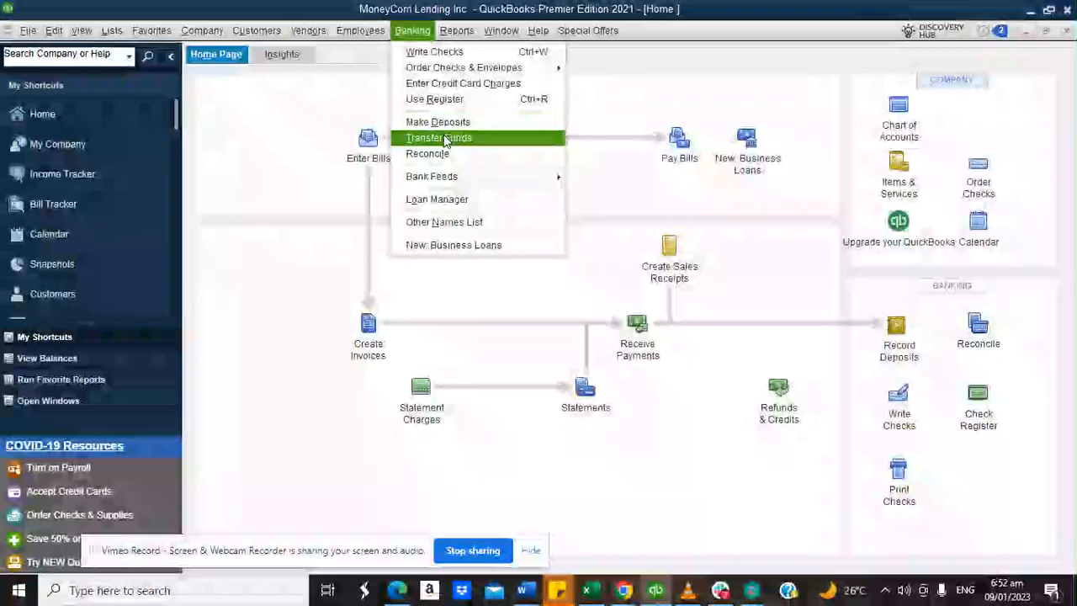
left_click(442, 136)
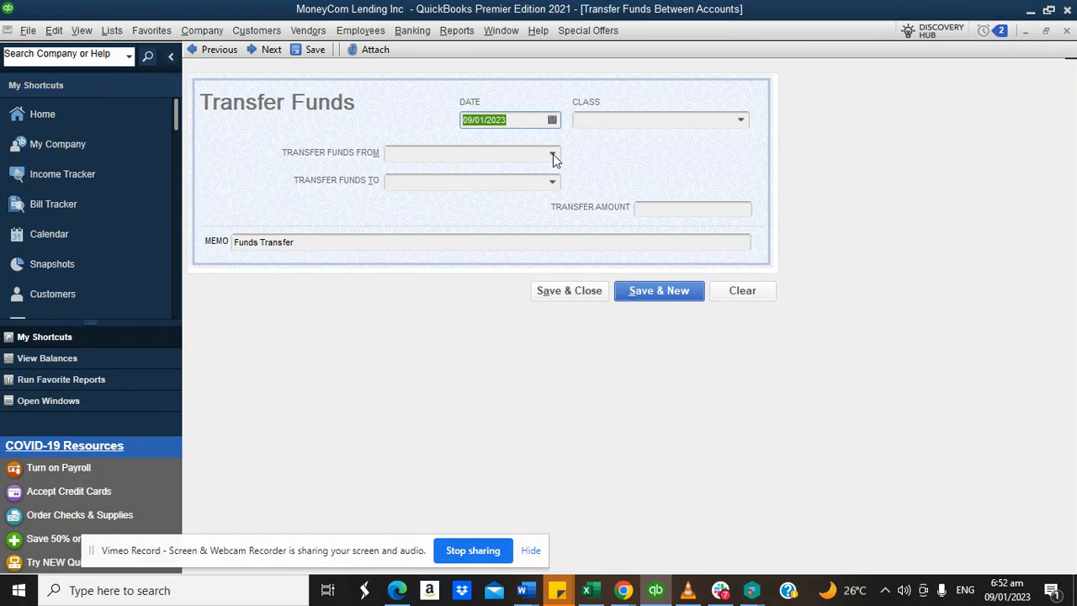
left_click(553, 156)
left_click(471, 212)
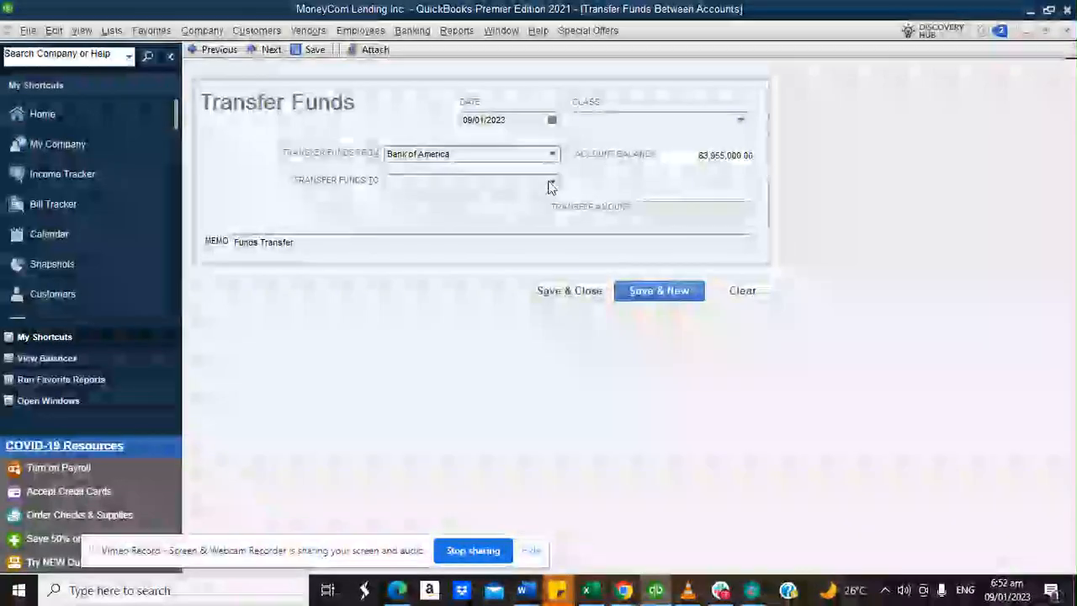
left_click(553, 181)
left_click(471, 259)
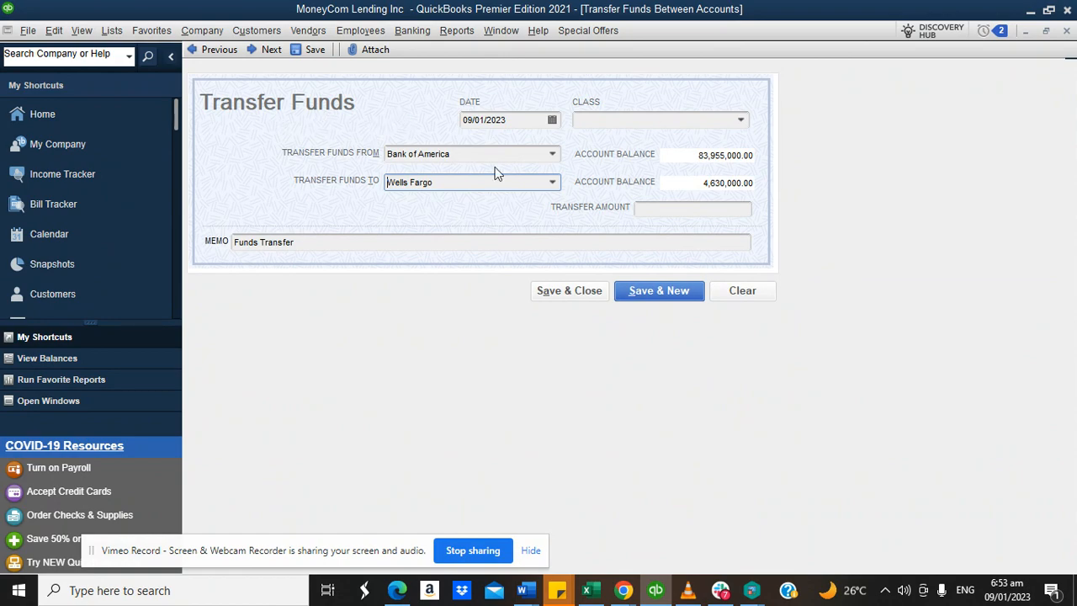
Reverse the transfer's direction so that the funds move from Wells Fargo to Bank of America.
left_click(555, 155)
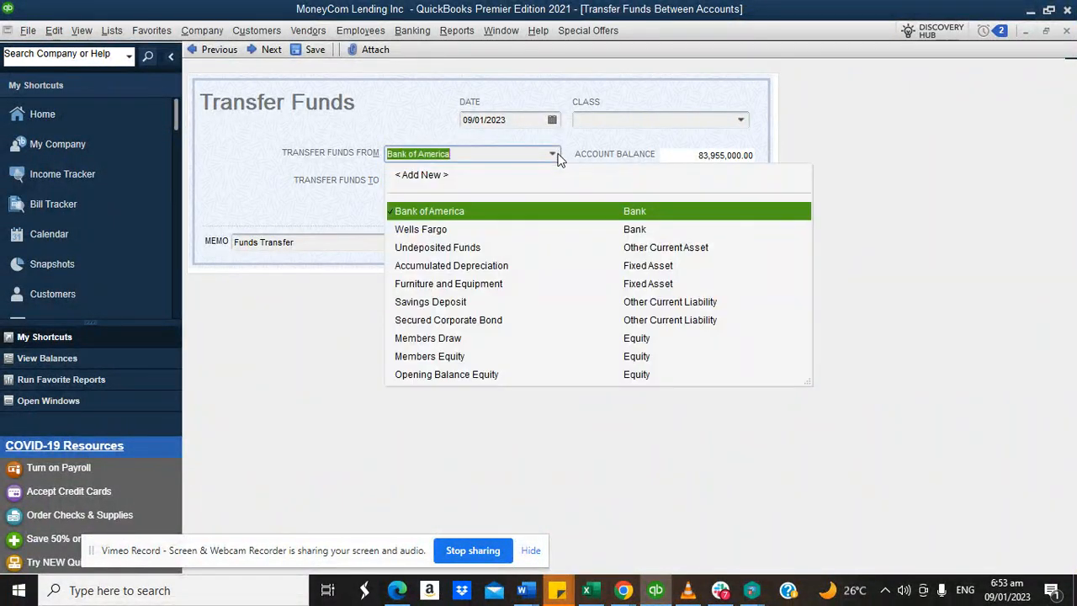
left_click(424, 247)
left_click(552, 182)
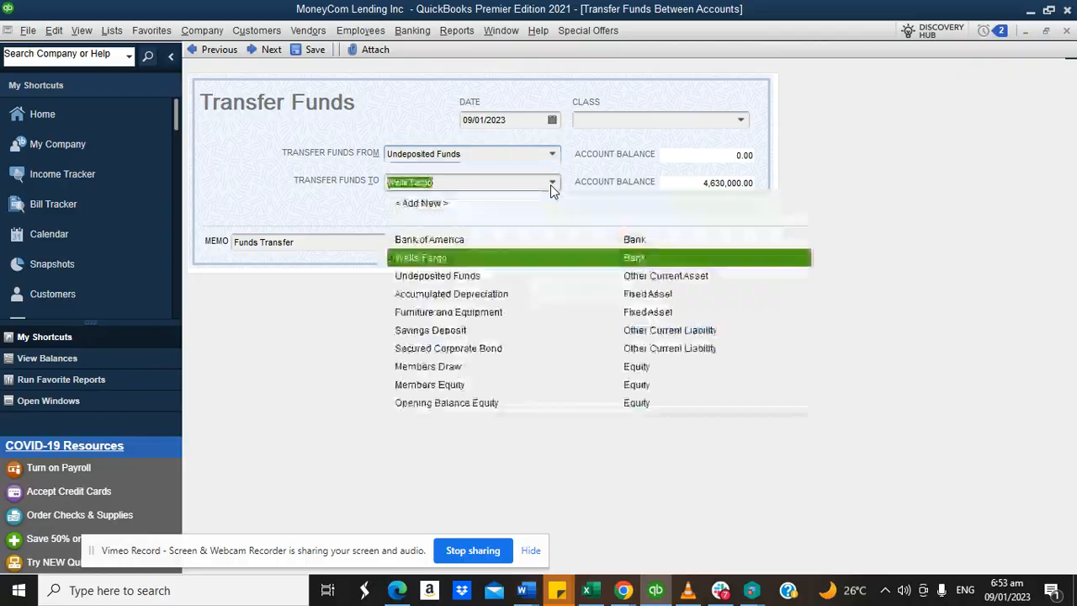
left_click(442, 238)
left_click(554, 156)
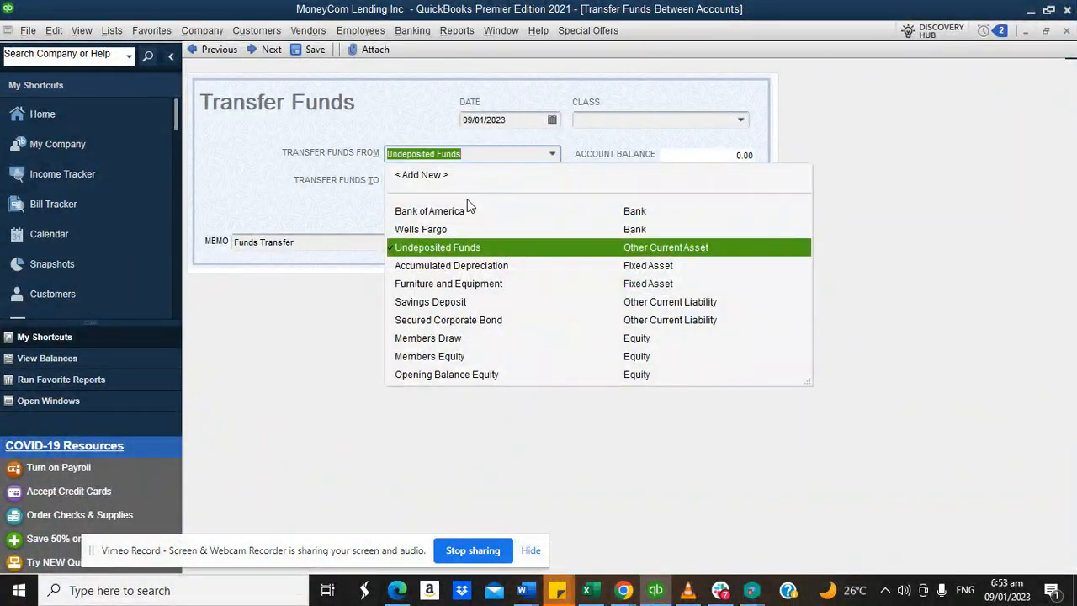
left_click(437, 231)
Set the transfer amount to 4,600,000, and save and close the transfer without assigning a class.
left_click(659, 210)
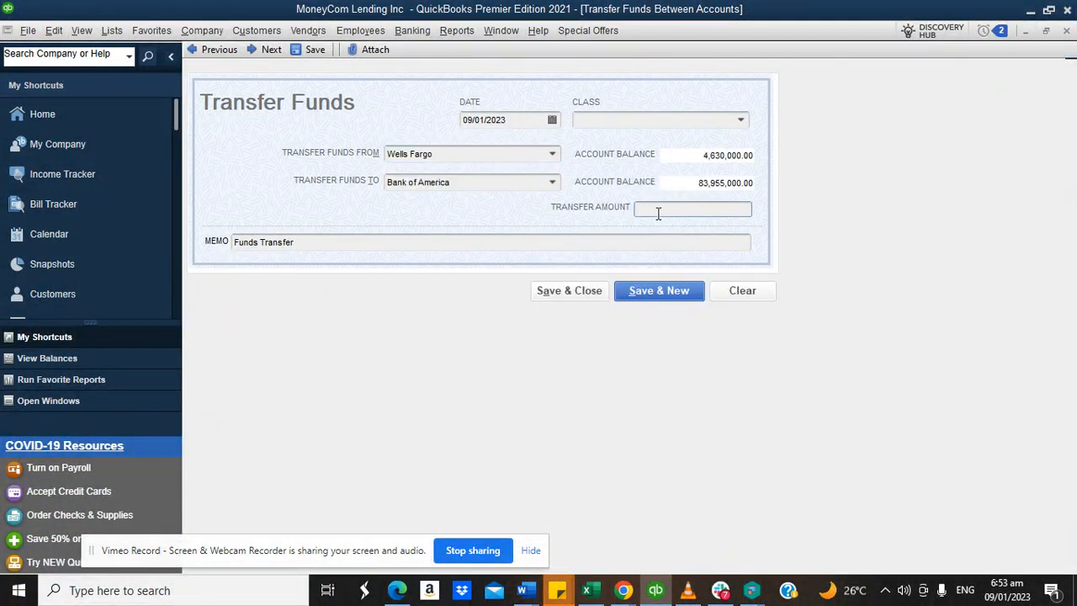
type("6")
type("60")
left_click(613, 244)
left_click(575, 290)
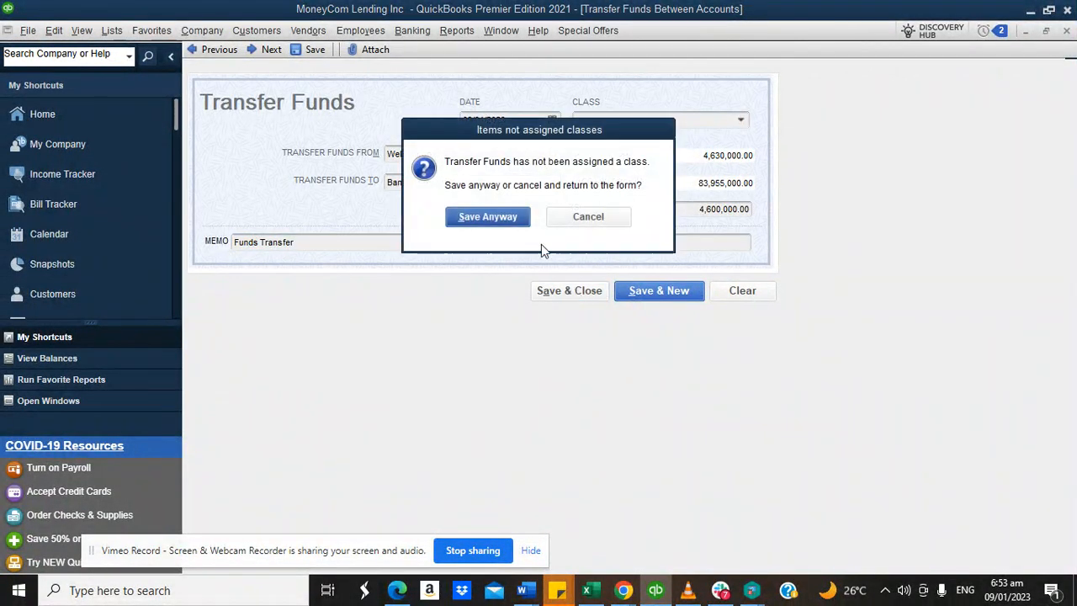
left_click(500, 224)
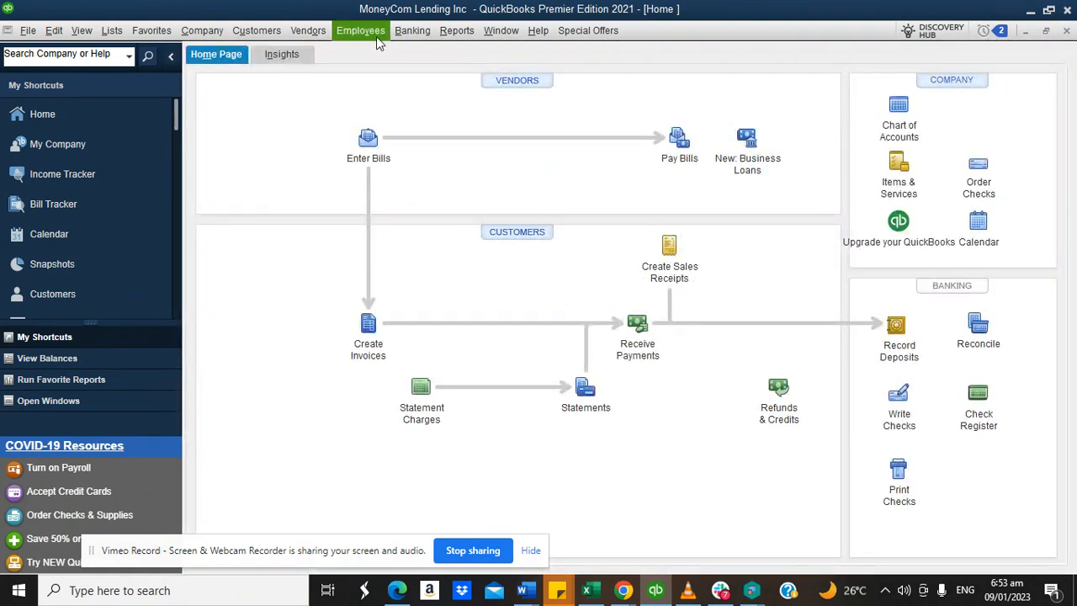
Examine the funds transfer payment in the Wells Fargo register, and close the register.
left_click(413, 30)
left_click(412, 99)
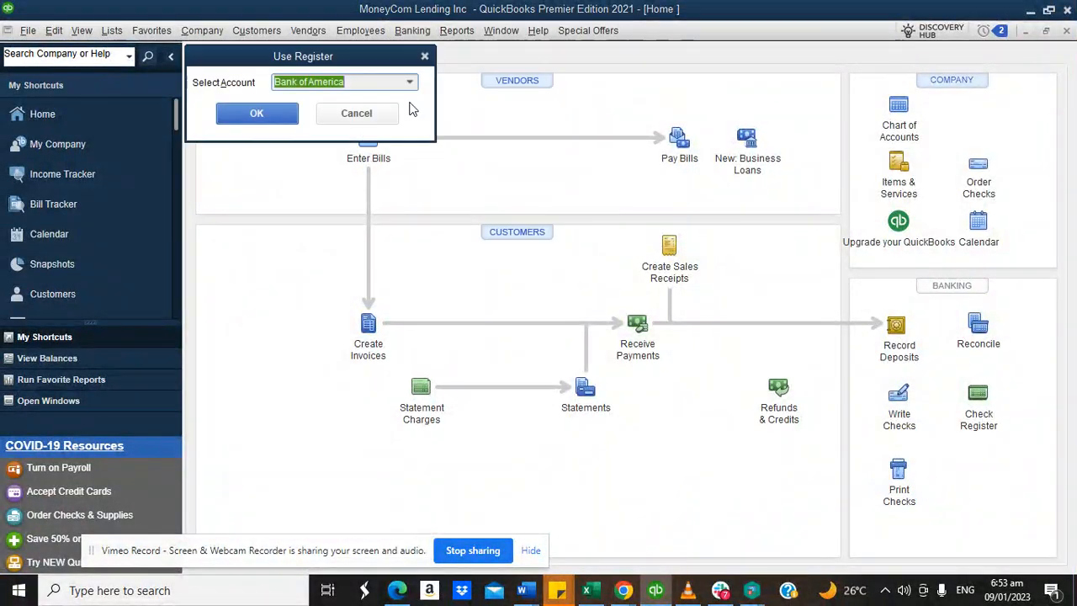
left_click(408, 84)
left_click(327, 122)
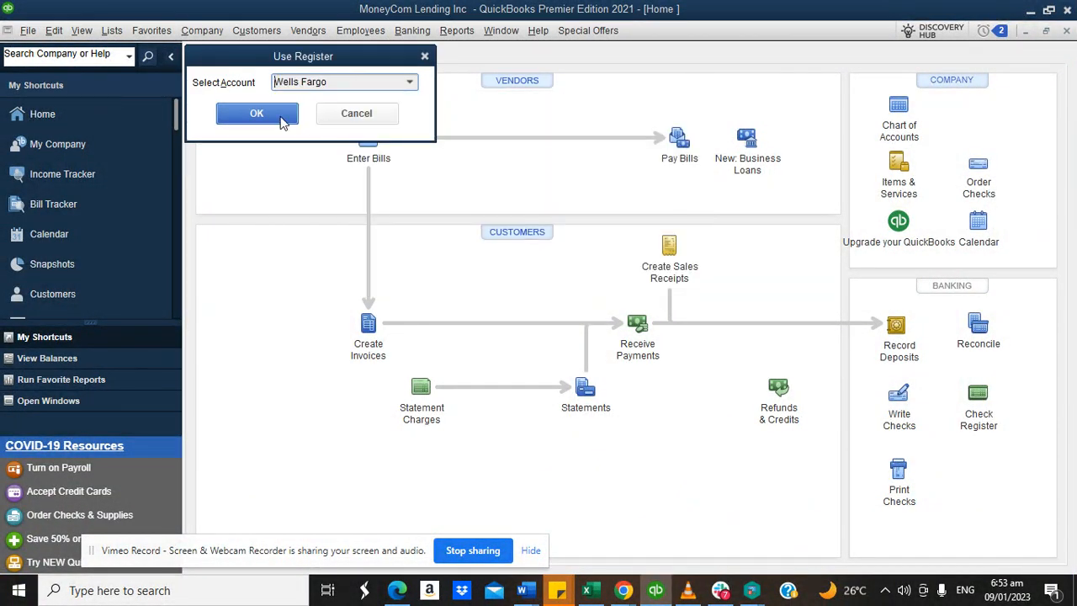
left_click(282, 115)
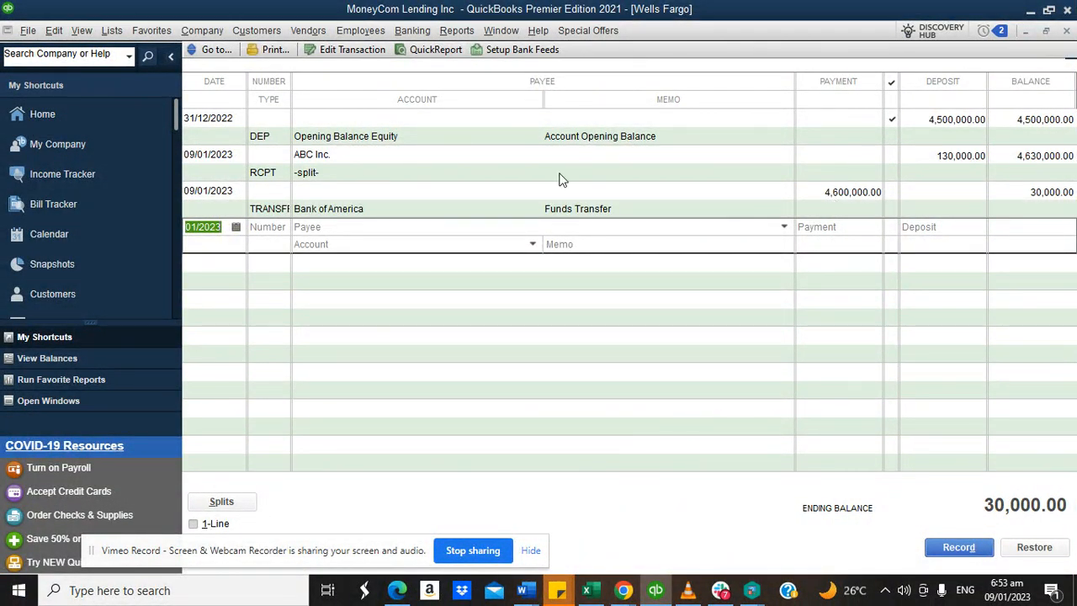
left_click(454, 33)
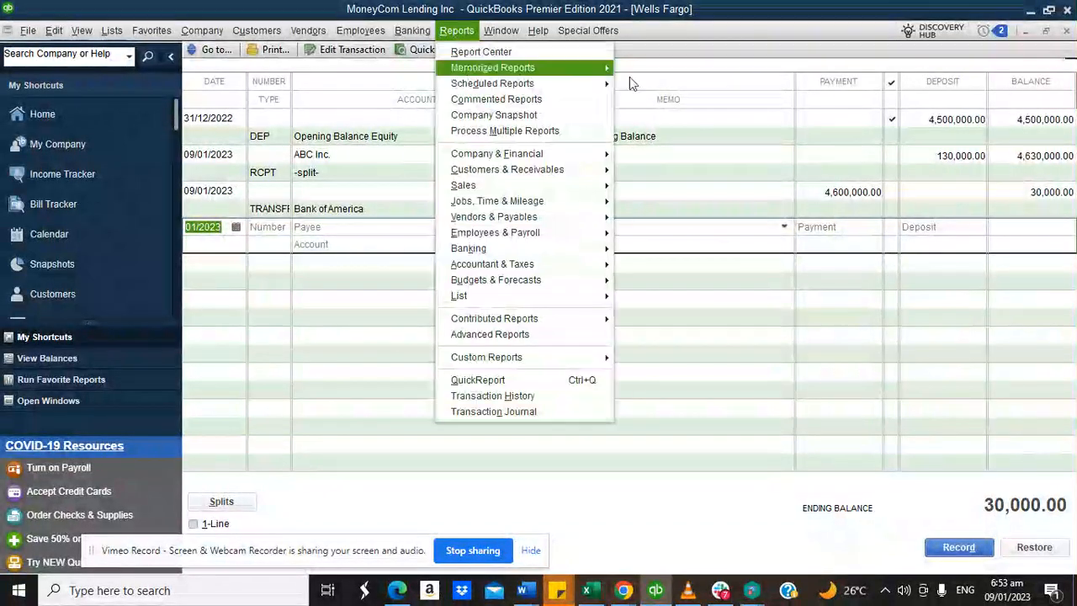
left_click(1067, 31)
left_click(1067, 31)
Examine the funds transfer deposit in the Bank of America register, and close the register.
left_click(457, 30)
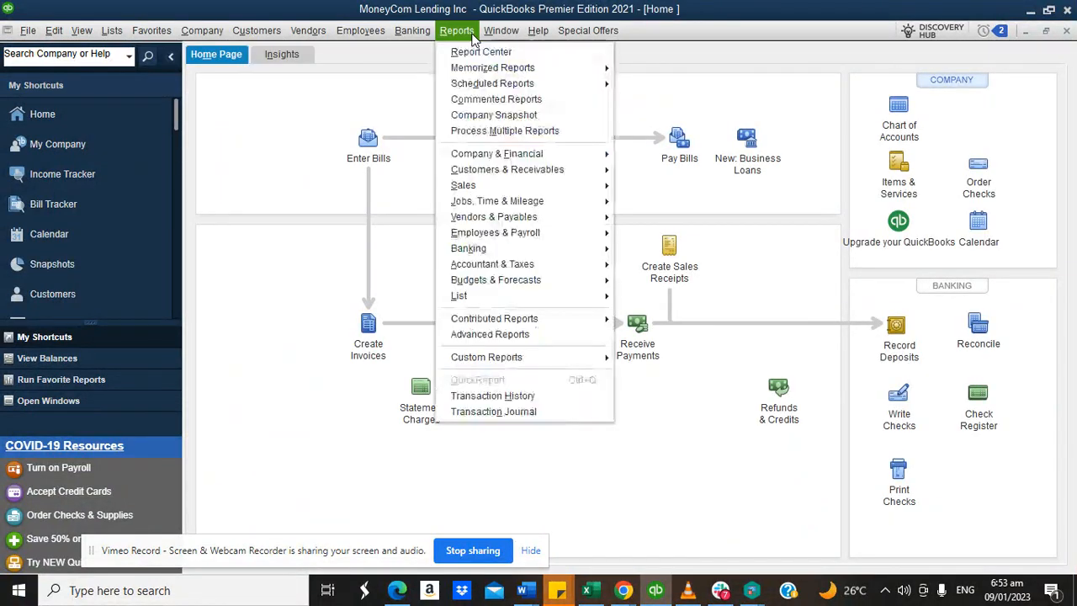
left_click(412, 30)
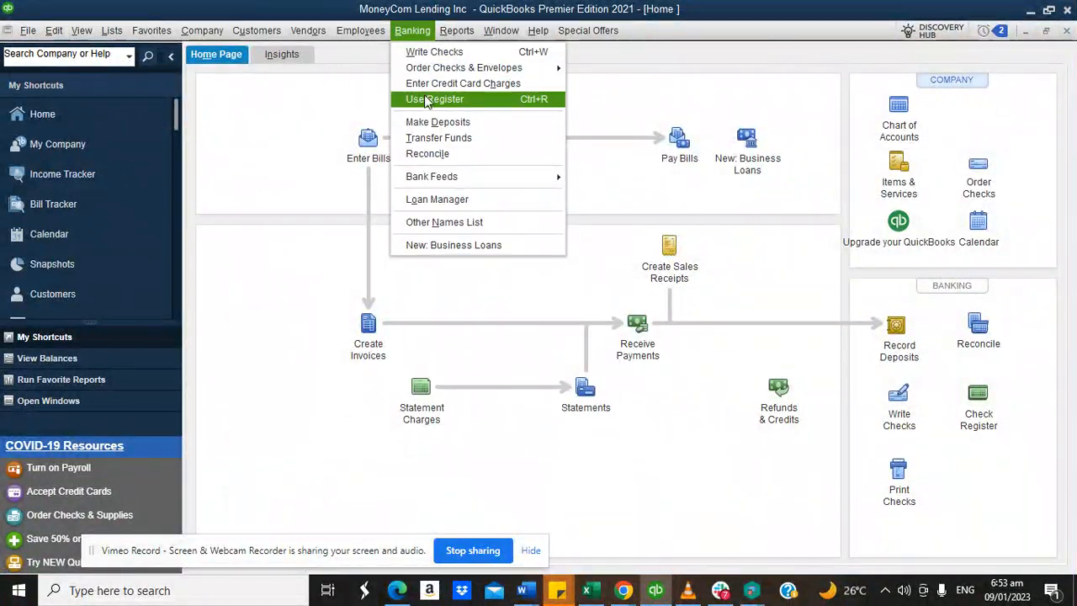
left_click(425, 102)
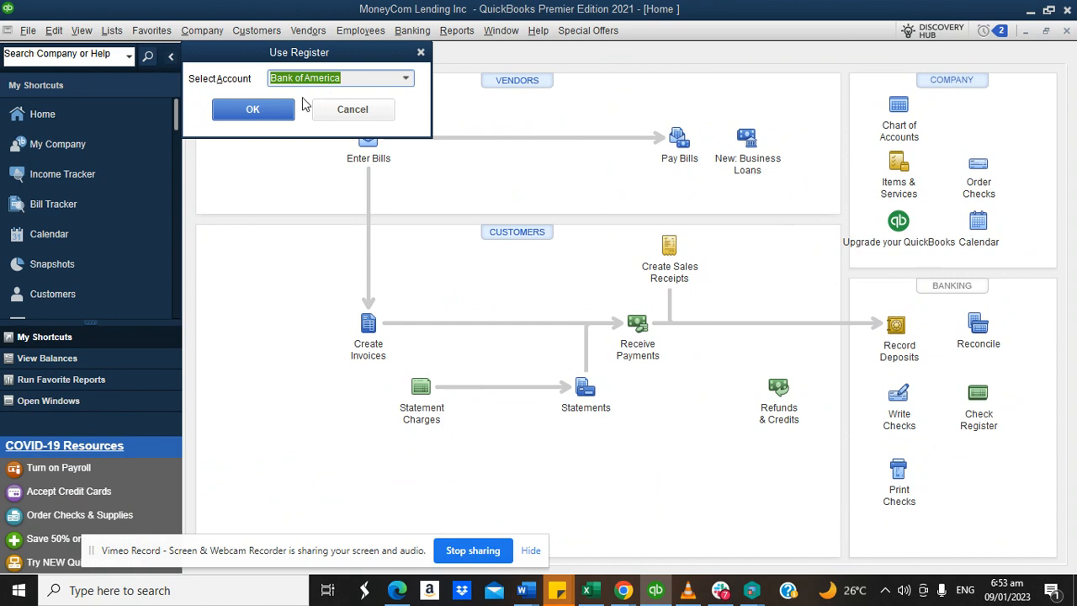
left_click(246, 109)
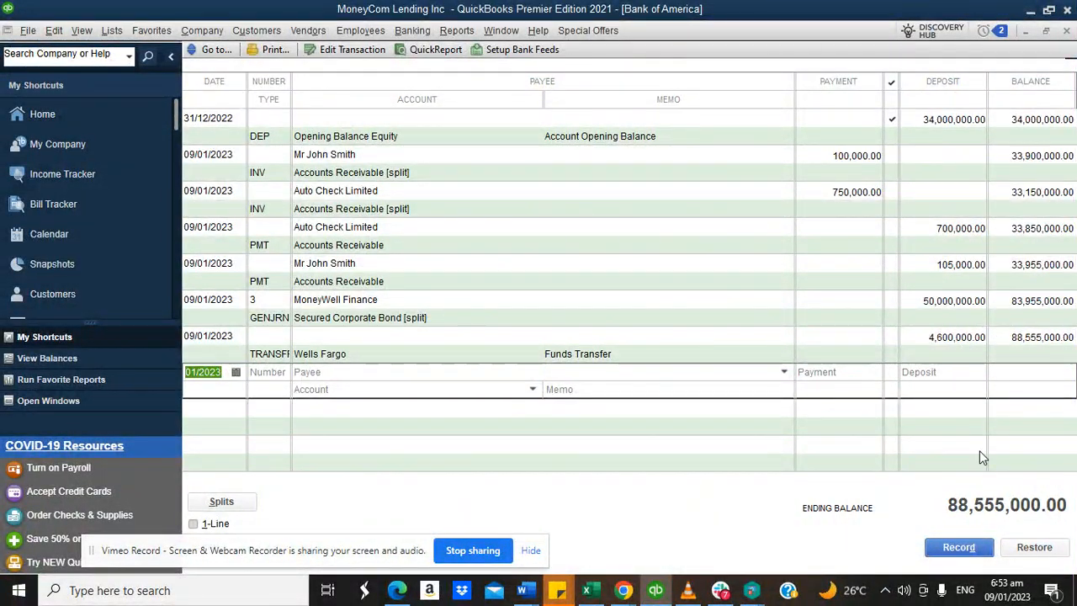
left_click(1066, 31)
Examine the personal loan and unclassified columns in the Profit & Loss by Class report.
left_click(457, 30)
left_click(457, 31)
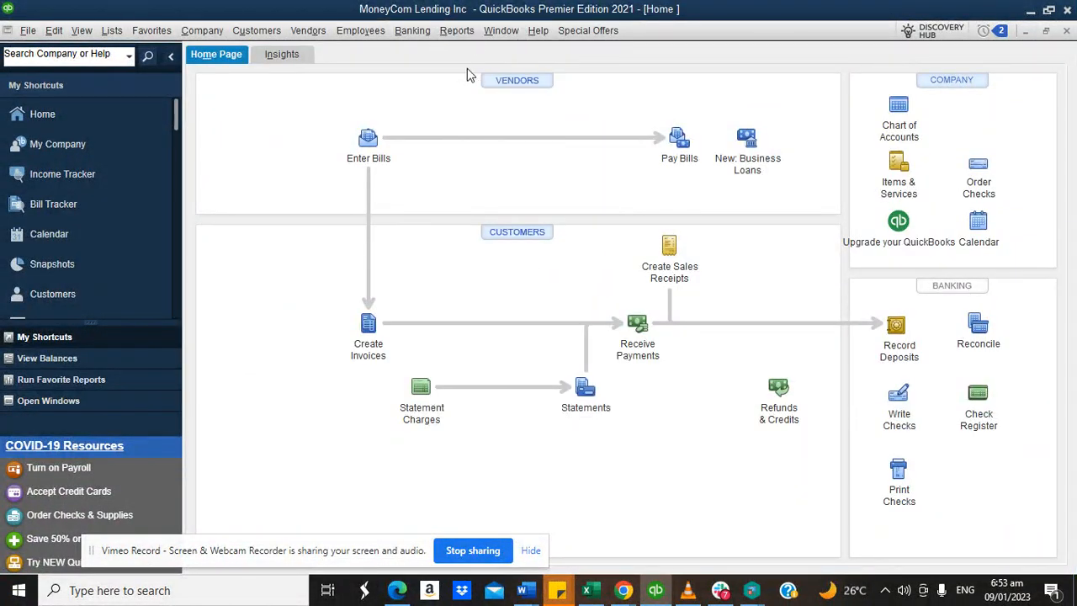
left_click(456, 31)
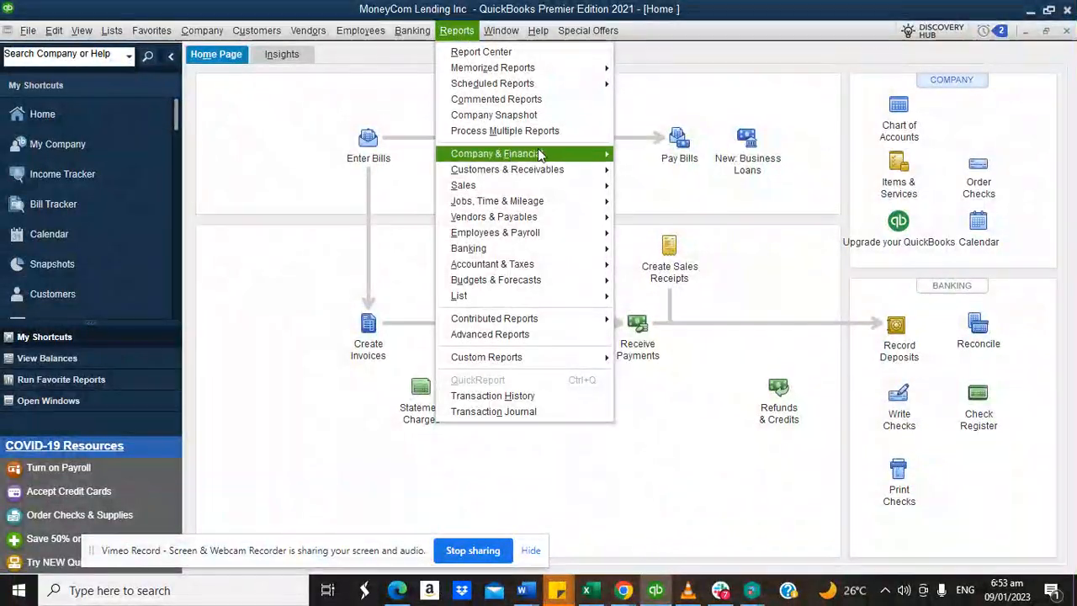
mouse_move(542, 159)
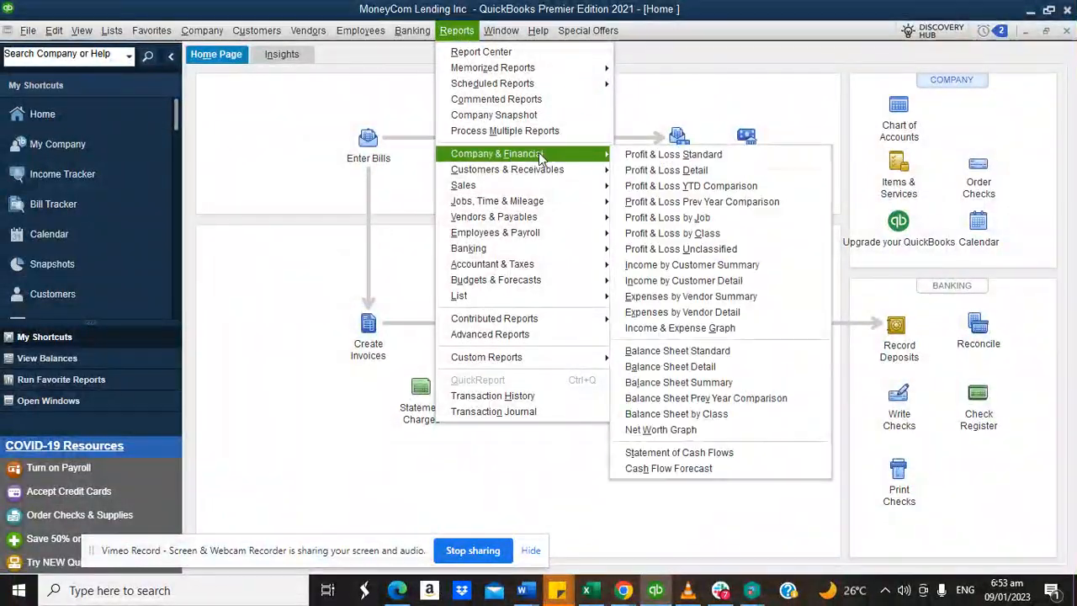
left_click(666, 236)
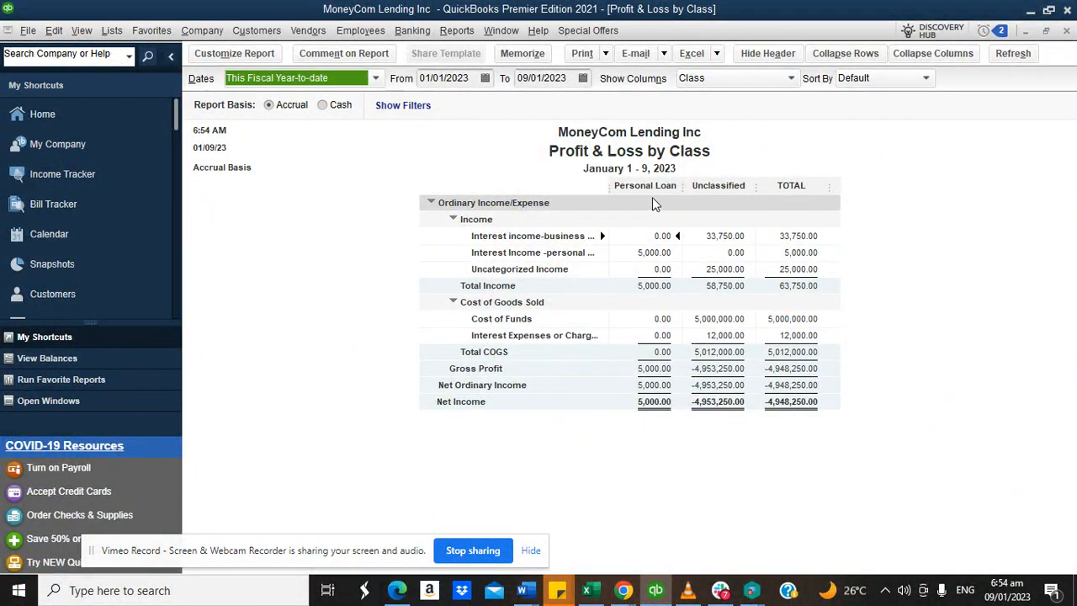
left_click(653, 196)
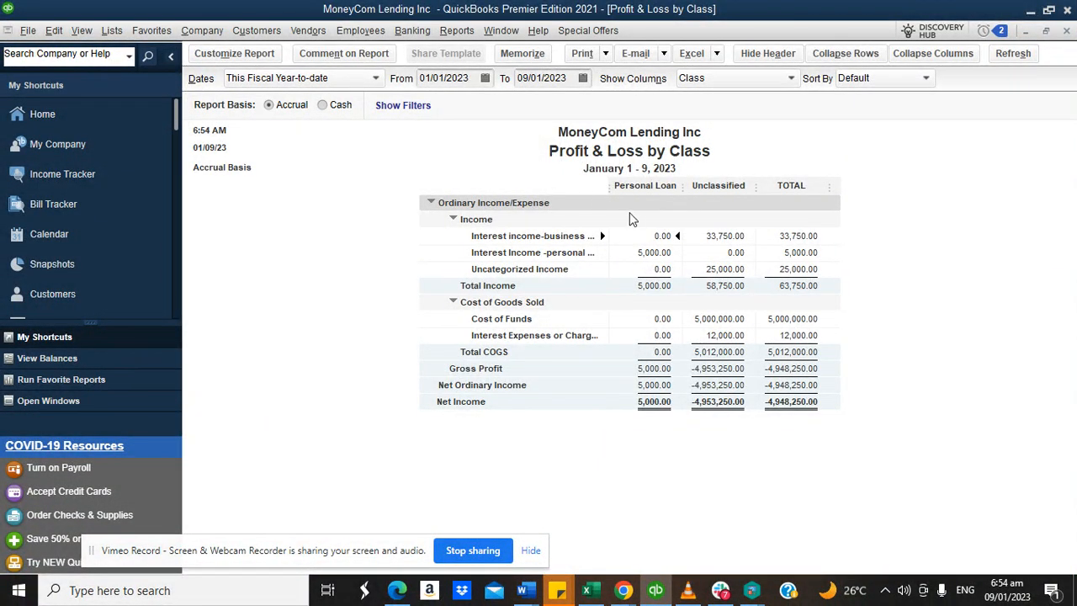
Examine assets, liabilities and equity in the standard Balance Sheet report, and return to the home page.
left_click(456, 30)
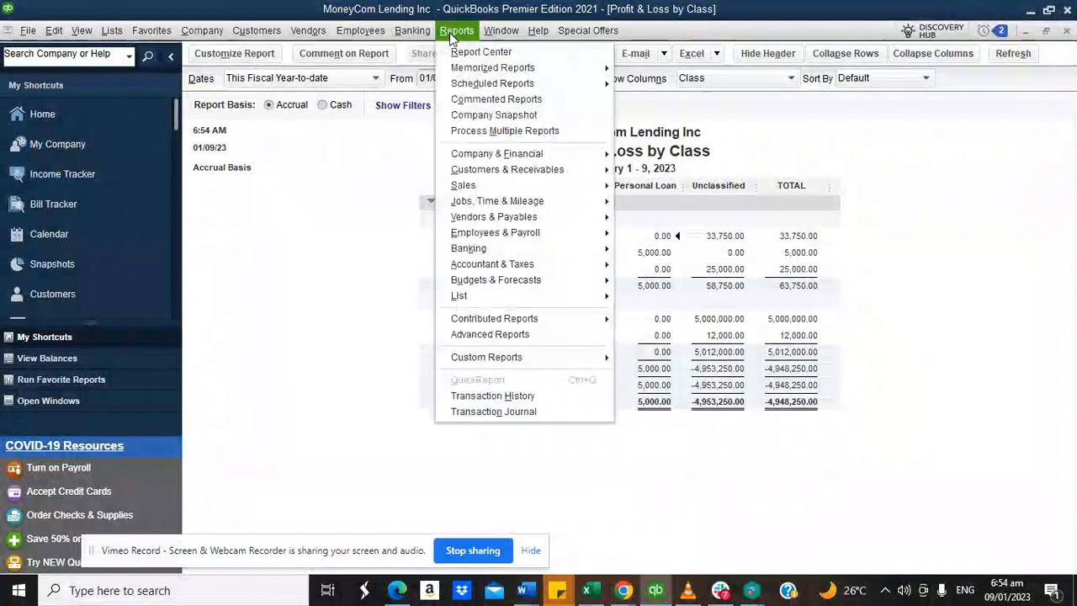
mouse_move(522, 154)
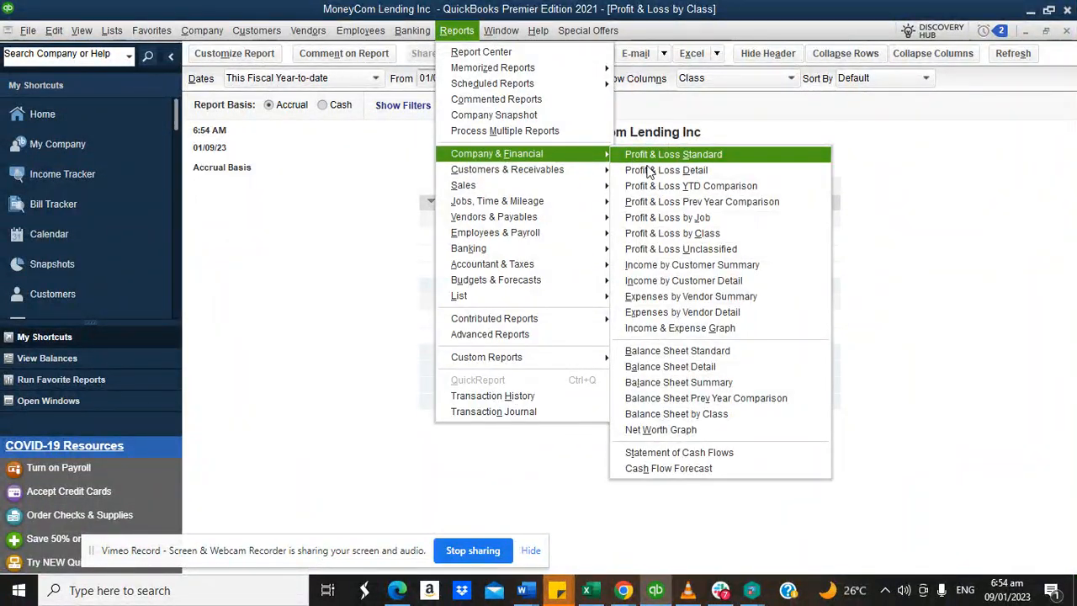
left_click(703, 354)
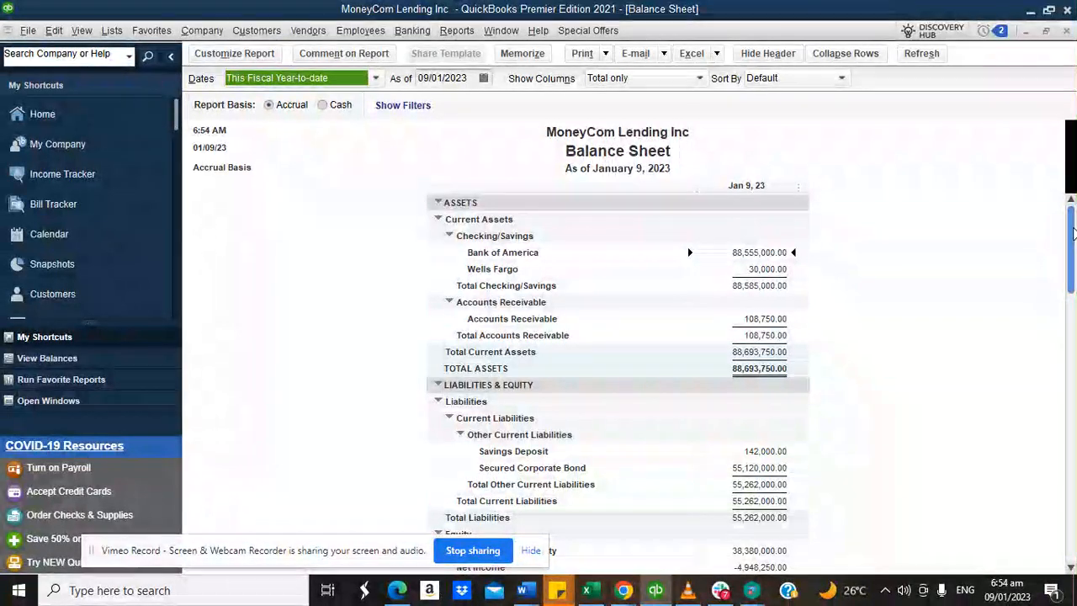
left_click_drag(1071, 232, 1072, 411)
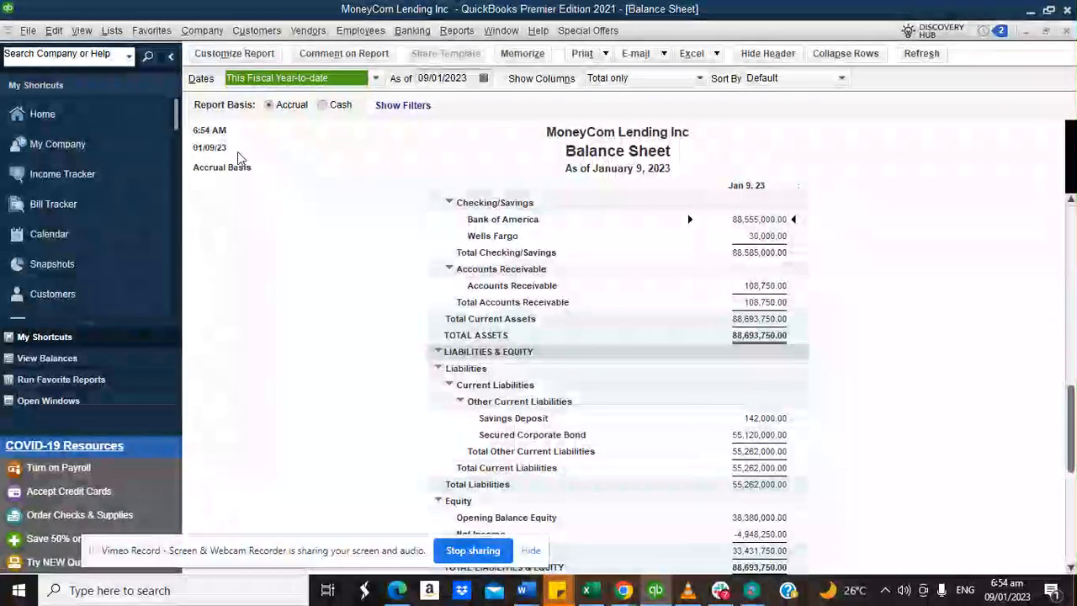
left_click(51, 125)
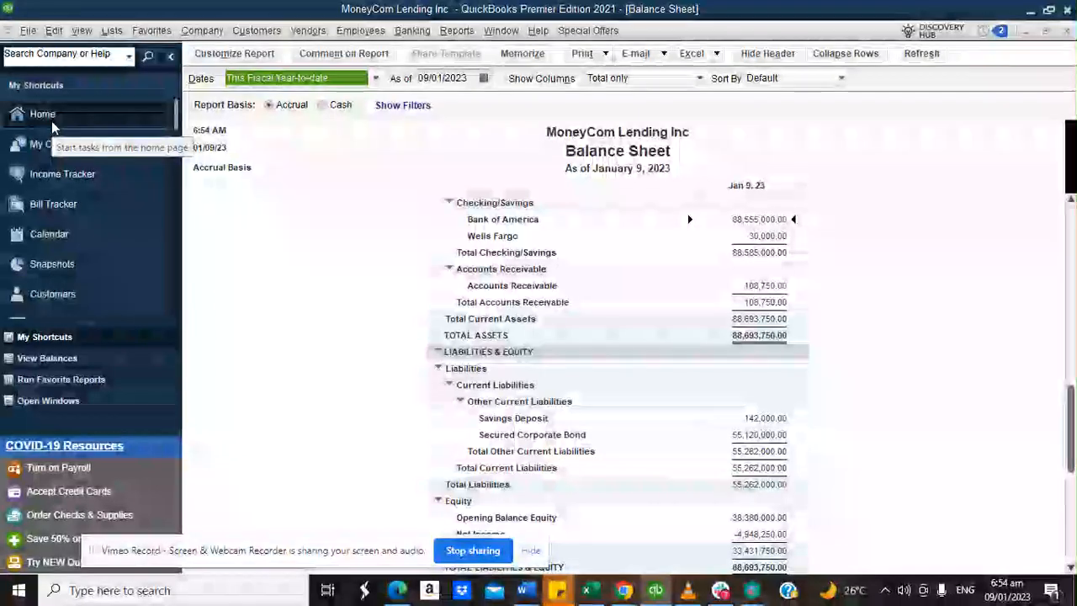